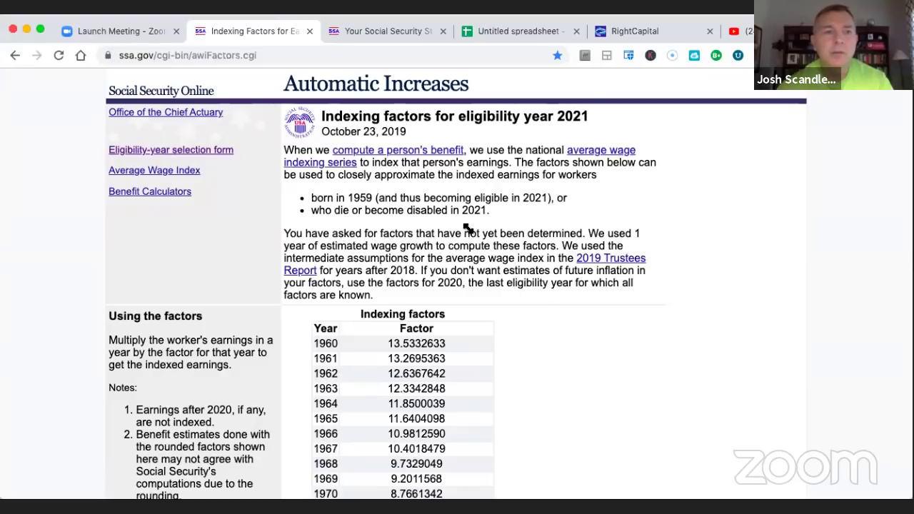
- Return from the 2021 factor results to the start of the Indexing Factors For Earnings page
{"action": "left_click", "coordinate": [15, 55]}
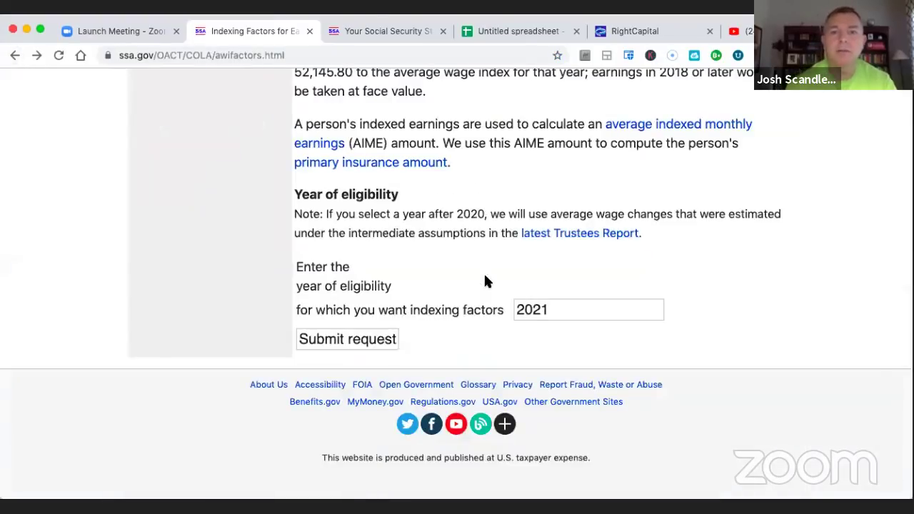
{"action": "scroll", "coordinate": [485, 281], "scroll_direction": "up", "scroll_amount": 5}
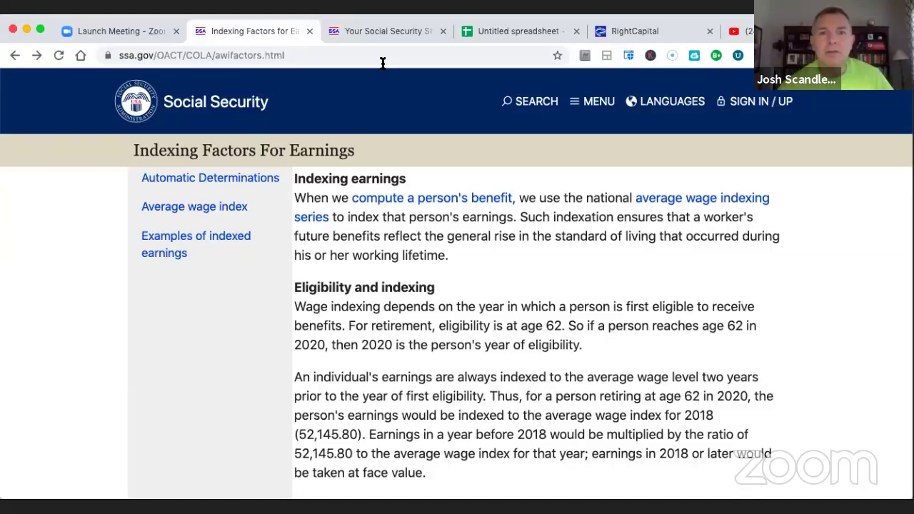
- Open the sample Social Security Statement, view its yearly earnings record, and return to the first page
{"action": "left_click", "coordinate": [377, 32]}
{"action": "scroll", "coordinate": [397, 108], "scroll_direction": "down", "scroll_amount": 3}
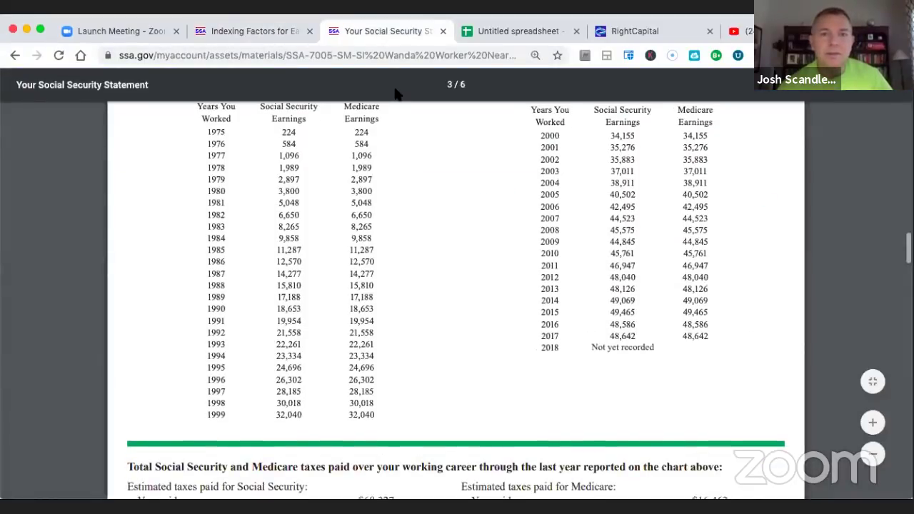
{"action": "scroll", "coordinate": [397, 108], "scroll_direction": "up", "scroll_amount": 3}
{"action": "scroll", "coordinate": [474, 211], "scroll_direction": "up", "scroll_amount": 10}
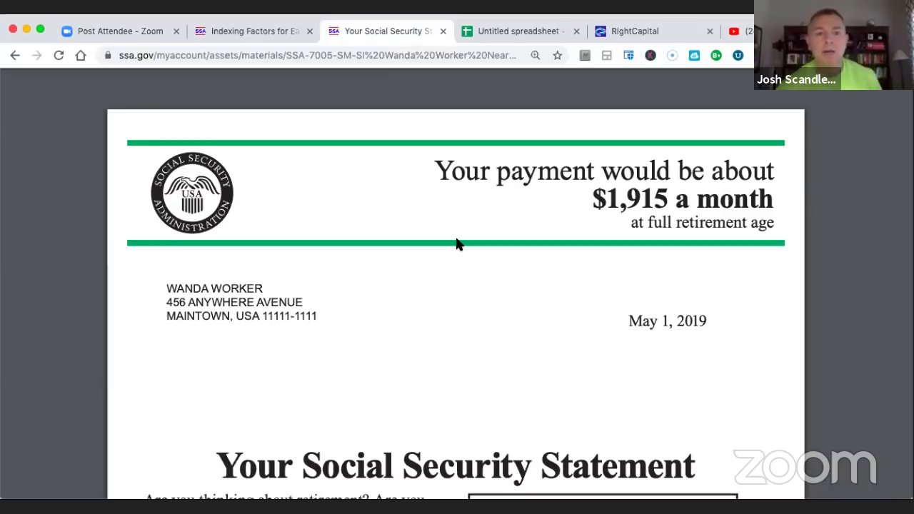
- Highlight the monthly payment at full retirement age and the addressee's name block on the statement's first page
{"action": "scroll", "coordinate": [472, 289], "scroll_direction": "down", "scroll_amount": 1}
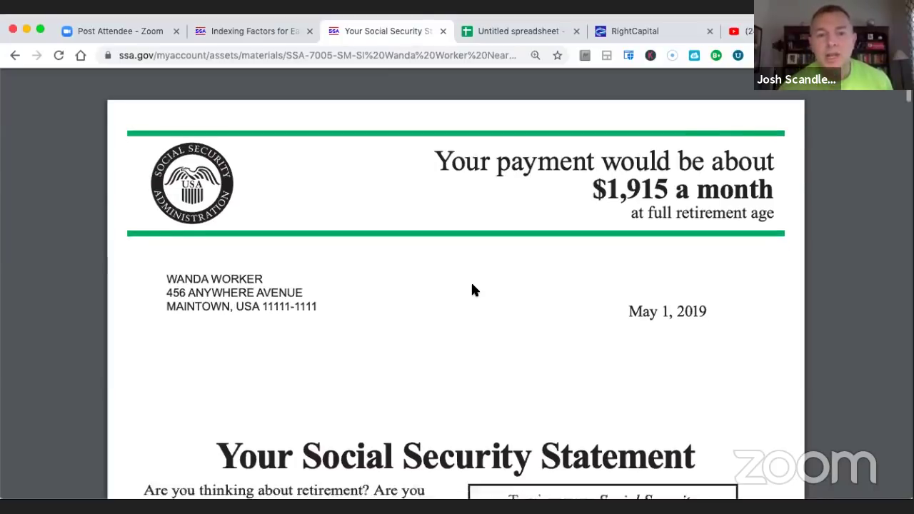
{"action": "scroll", "coordinate": [472, 289], "scroll_direction": "down", "scroll_amount": 3}
{"action": "scroll", "coordinate": [472, 289], "scroll_direction": "up", "scroll_amount": 4}
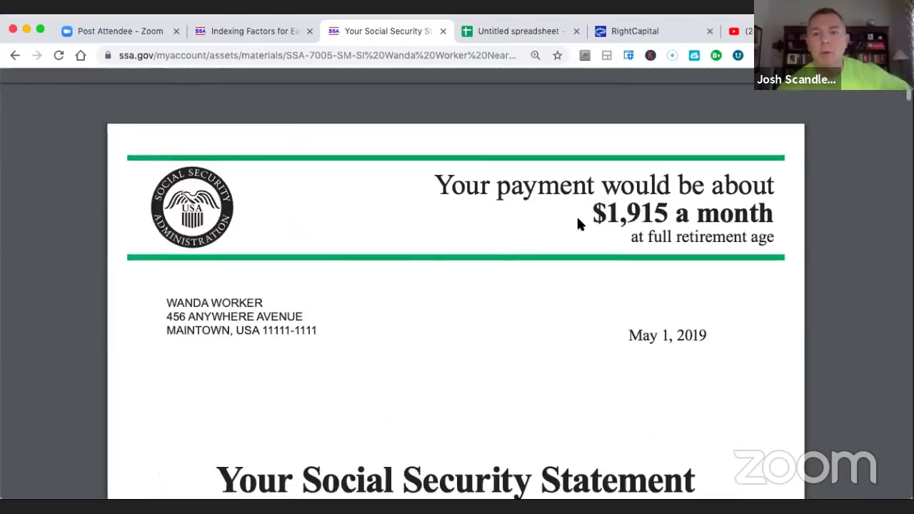
{"action": "left_click_drag", "start_coordinate": [607, 197], "coordinate": [775, 204]}
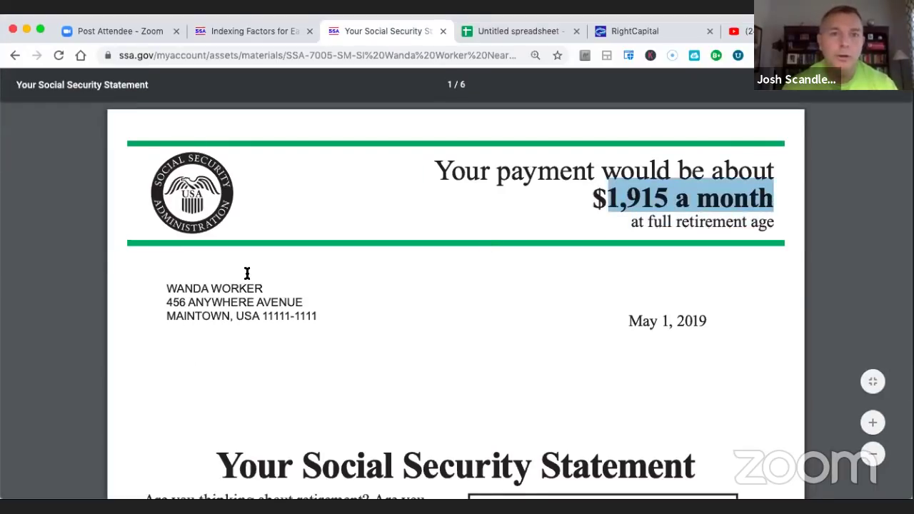
{"action": "left_click_drag", "start_coordinate": [164, 288], "coordinate": [264, 302]}
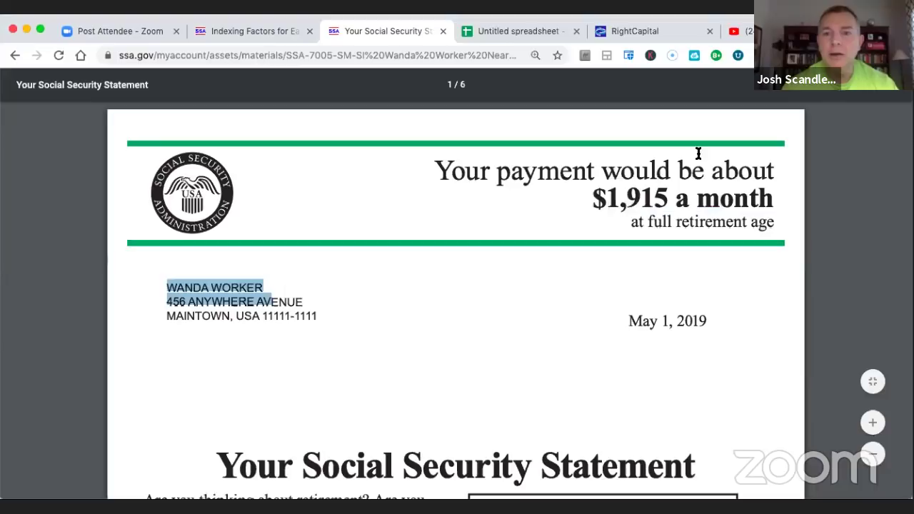
{"action": "left_click_drag", "start_coordinate": [771, 204], "coordinate": [620, 205]}
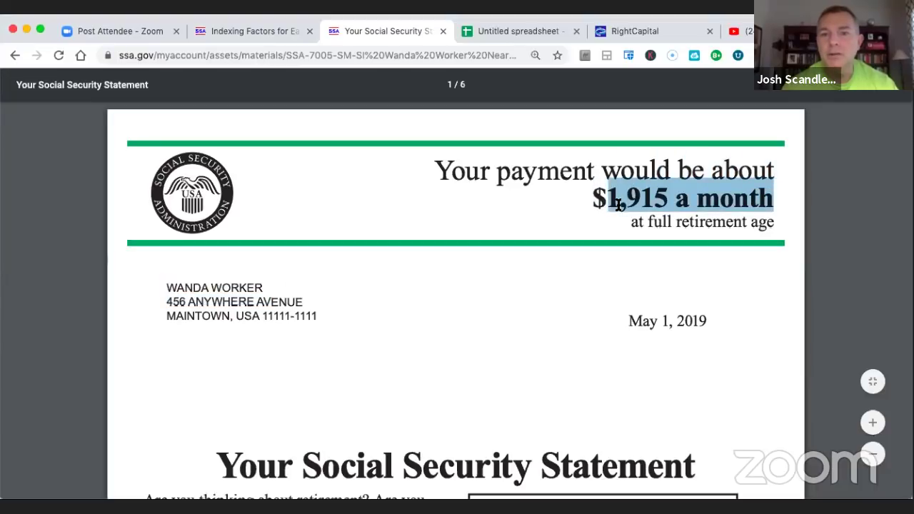
{"action": "left_click", "coordinate": [592, 290]}
- Highlight the date of birth among the benefit estimate facts on page 2 and return to the first page
{"action": "scroll", "coordinate": [593, 290], "scroll_direction": "down", "scroll_amount": 6}
{"action": "scroll", "coordinate": [593, 299], "scroll_direction": "down", "scroll_amount": 8}
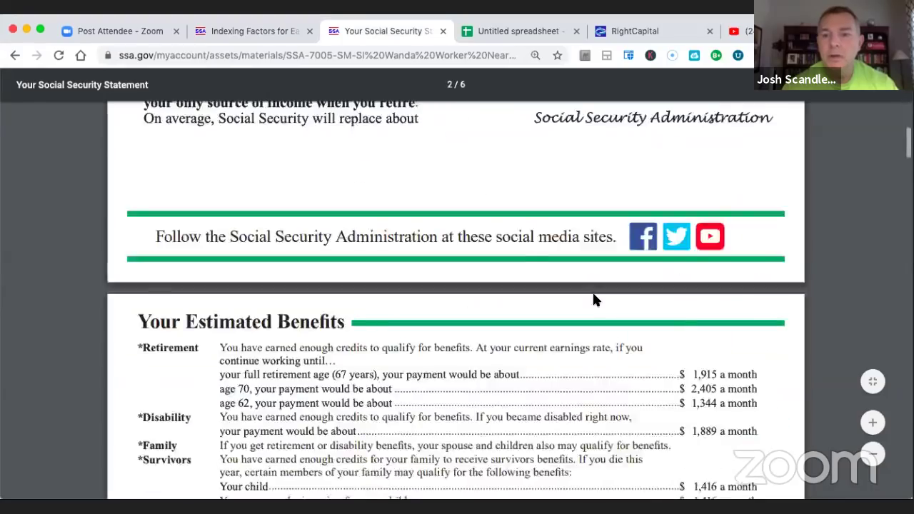
{"action": "left_click_drag", "start_coordinate": [760, 358], "coordinate": [725, 359]}
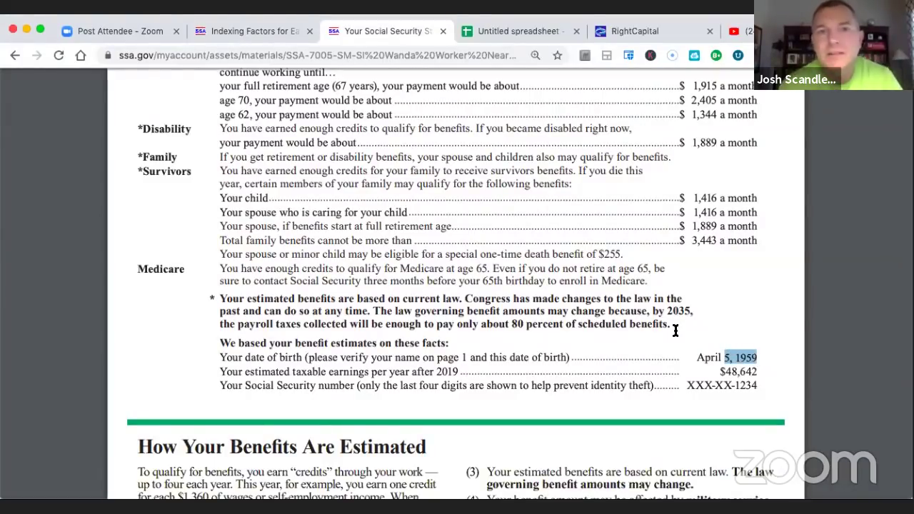
{"action": "scroll", "coordinate": [623, 324], "scroll_direction": "up", "scroll_amount": 2}
{"action": "scroll", "coordinate": [623, 323], "scroll_direction": "up", "scroll_amount": 10}
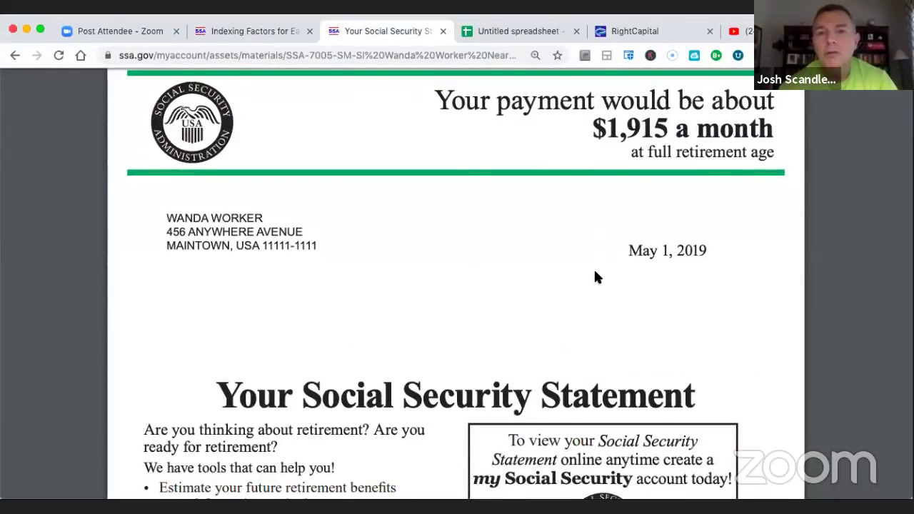
{"action": "scroll", "coordinate": [594, 276], "scroll_direction": "up", "scroll_amount": 2}
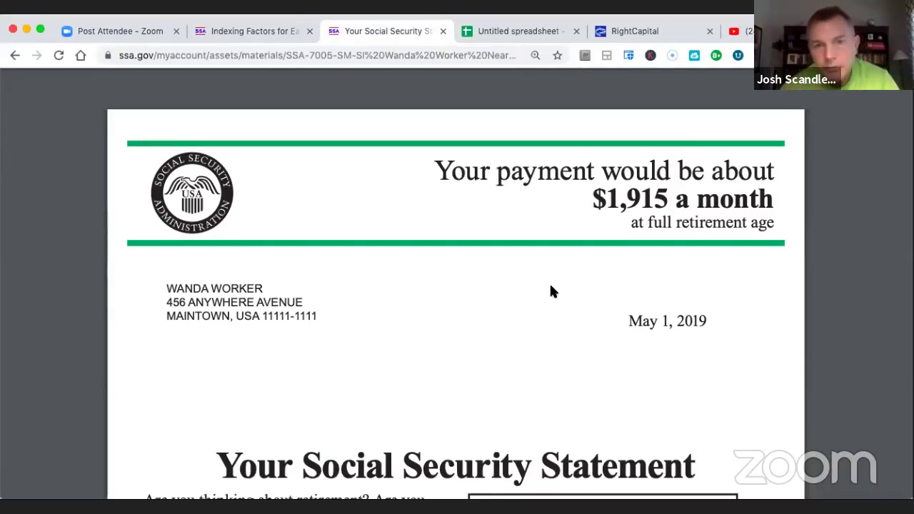
- Highlight the Retirement wording about earned credits and "At your current earnings rate, if you" under Your Estimated Benefits
{"action": "scroll", "coordinate": [550, 292], "scroll_direction": "down", "scroll_amount": 2}
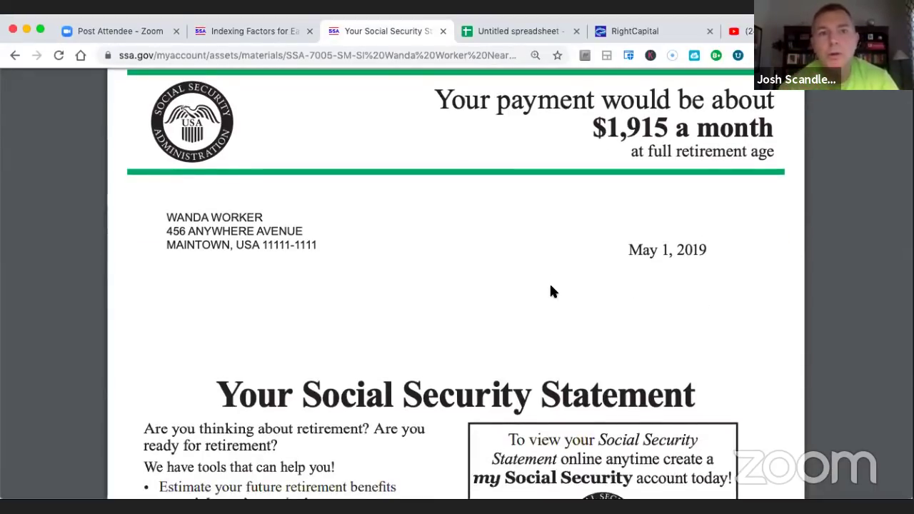
{"action": "scroll", "coordinate": [550, 286], "scroll_direction": "down", "scroll_amount": 8}
{"action": "scroll", "coordinate": [552, 269], "scroll_direction": "down", "scroll_amount": 10}
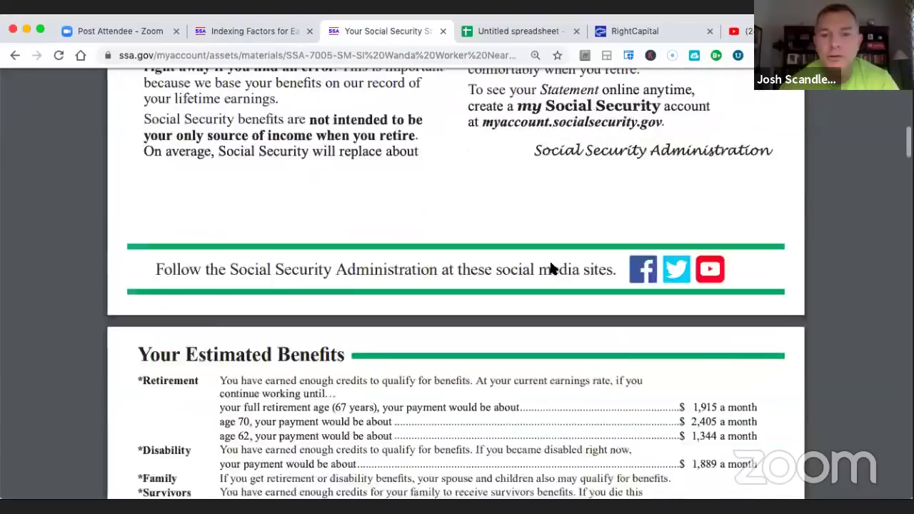
{"action": "scroll", "coordinate": [550, 269], "scroll_direction": "down", "scroll_amount": 1}
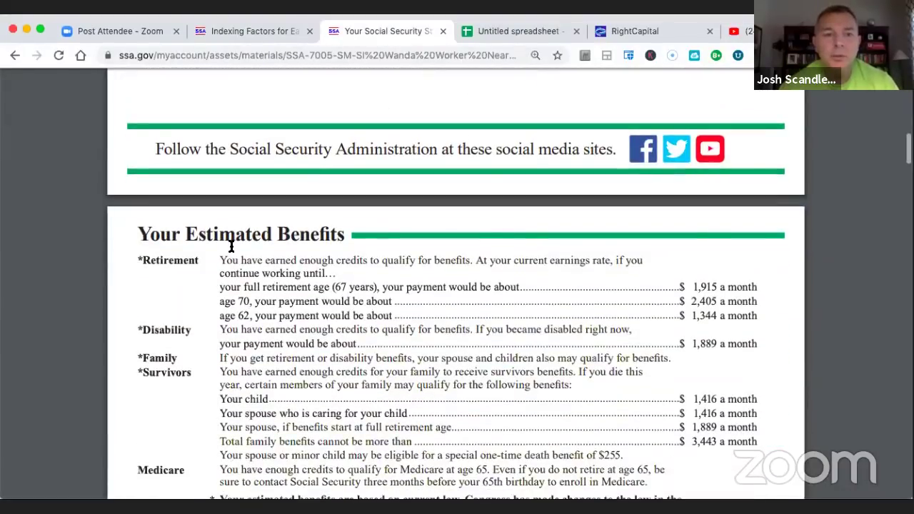
{"action": "left_click_drag", "start_coordinate": [220, 260], "coordinate": [477, 272]}
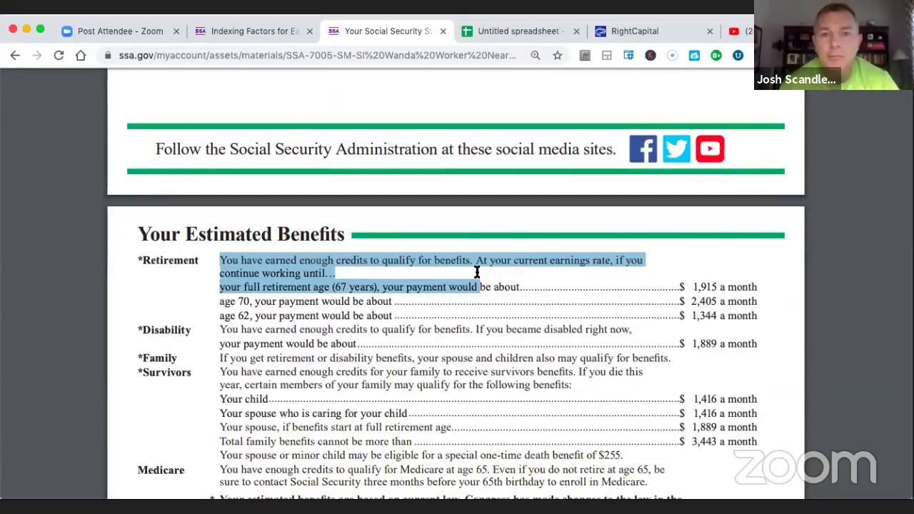
{"action": "left_click", "coordinate": [522, 263]}
{"action": "left_click_drag", "start_coordinate": [477, 260], "coordinate": [640, 270]}
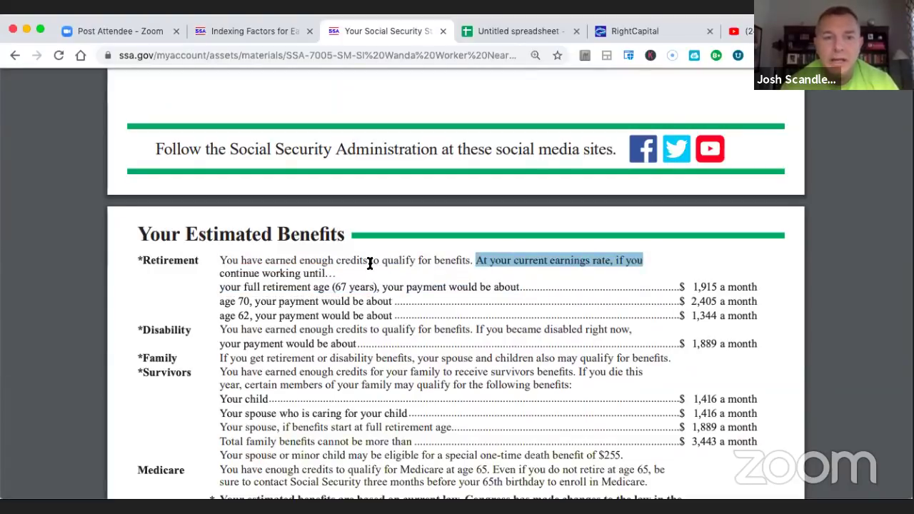
{"action": "right_click", "coordinate": [328, 283]}
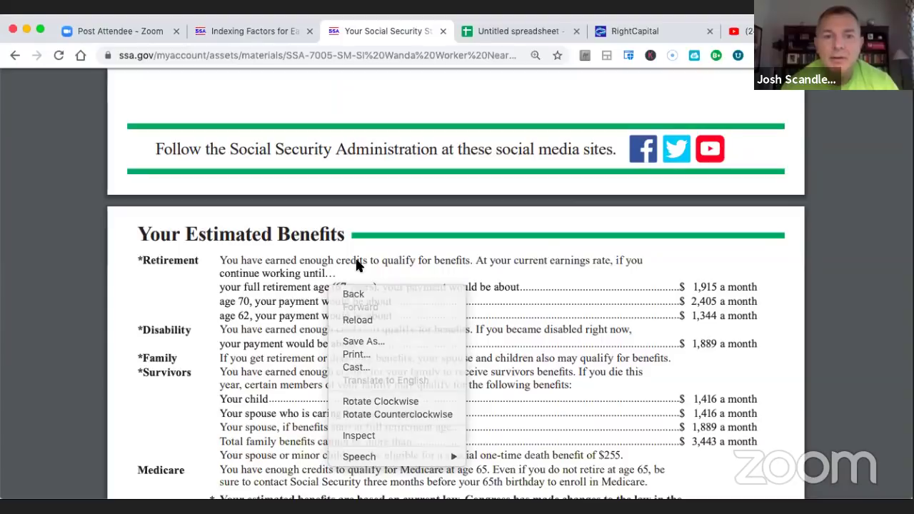
{"action": "left_click", "coordinate": [355, 265]}
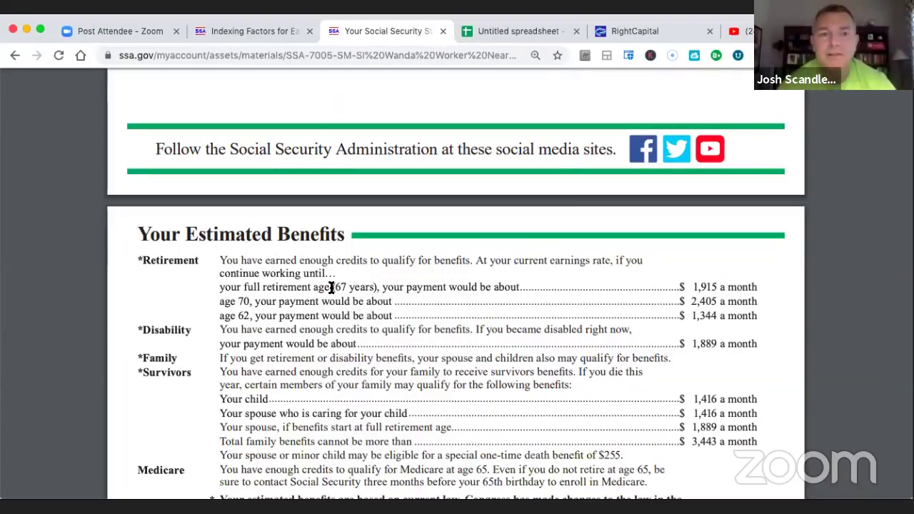
- Highlight the full retirement age and its monthly payment in the Retirement estimates
{"action": "left_click_drag", "start_coordinate": [332, 287], "coordinate": [354, 291]}
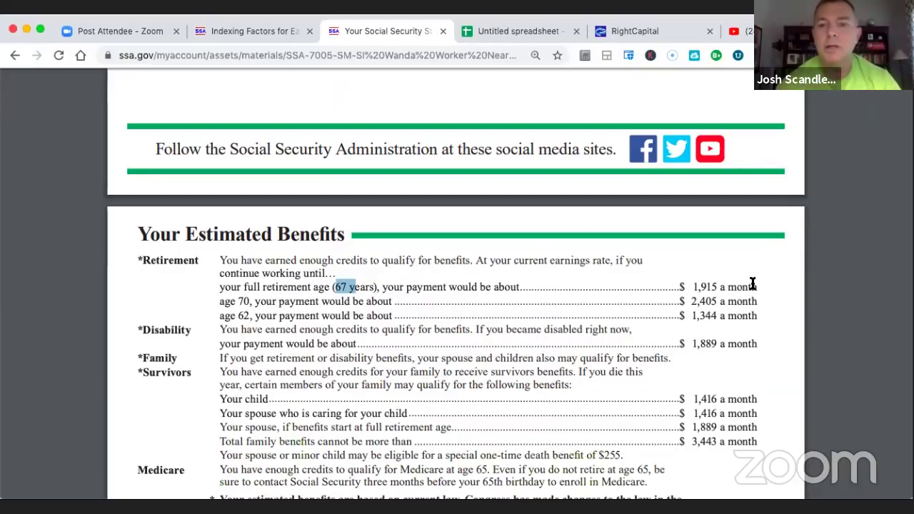
{"action": "left_click_drag", "start_coordinate": [757, 287], "coordinate": [687, 275]}
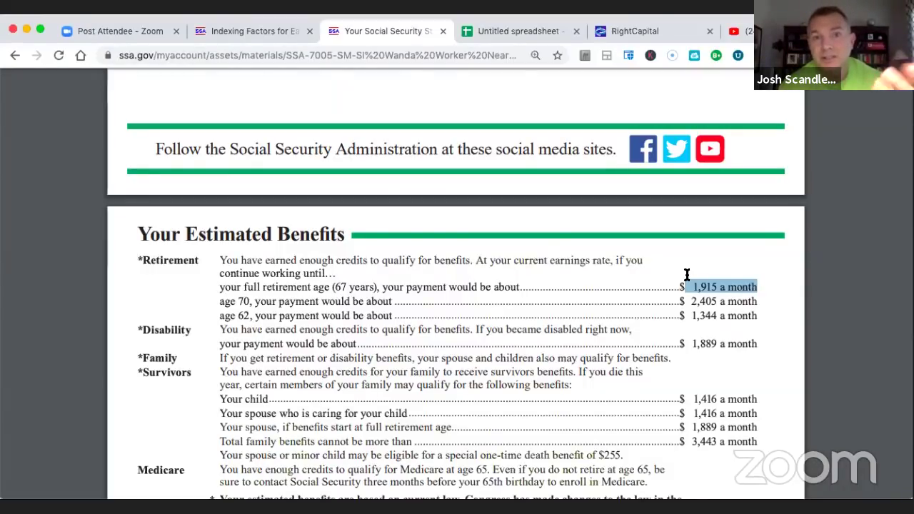
{"action": "scroll", "coordinate": [687, 275], "scroll_direction": "up", "scroll_amount": 4}
{"action": "scroll", "coordinate": [688, 275], "scroll_direction": "down", "scroll_amount": 4}
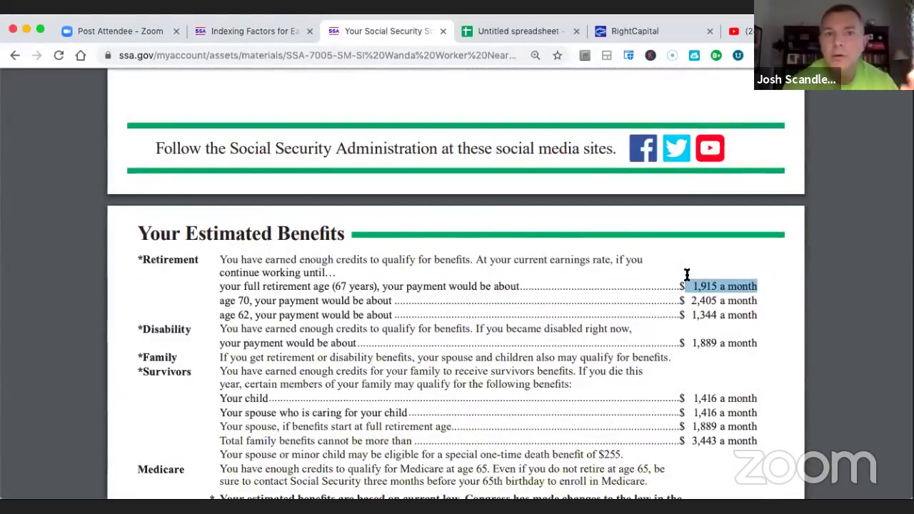
- Highlight the estimated taxable earnings per year after 2019, then go back to the Your Estimated Benefits heading
{"action": "scroll", "coordinate": [687, 275], "scroll_direction": "down", "scroll_amount": 3}
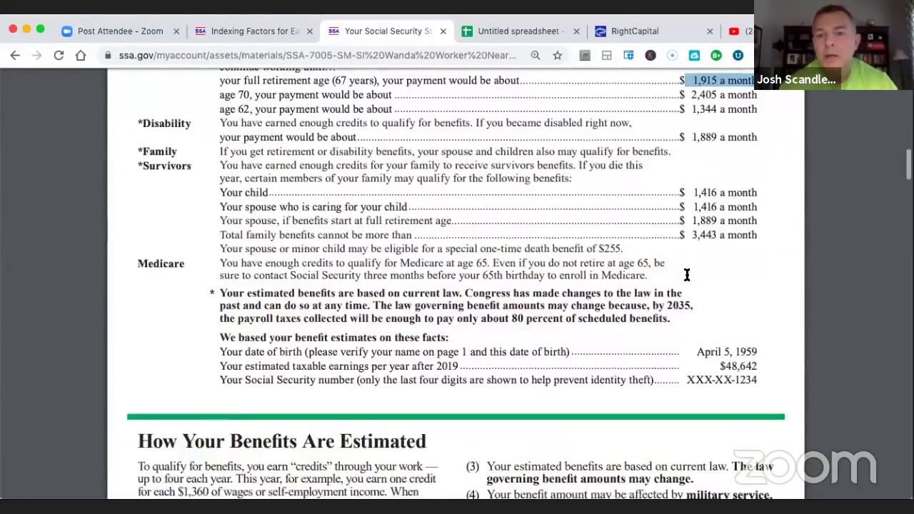
{"action": "left_click_drag", "start_coordinate": [759, 367], "coordinate": [719, 367]}
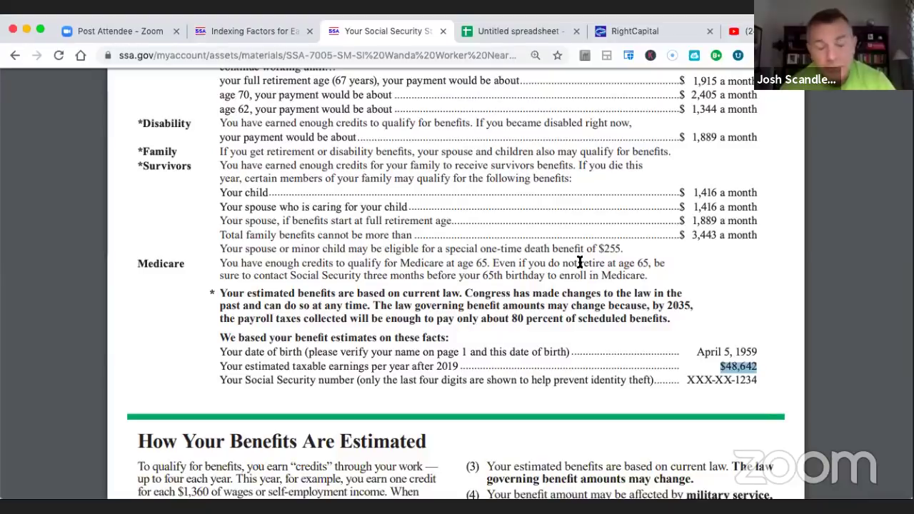
{"action": "scroll", "coordinate": [581, 262], "scroll_direction": "up", "scroll_amount": 4}
{"action": "scroll", "coordinate": [580, 262], "scroll_direction": "down", "scroll_amount": 2}
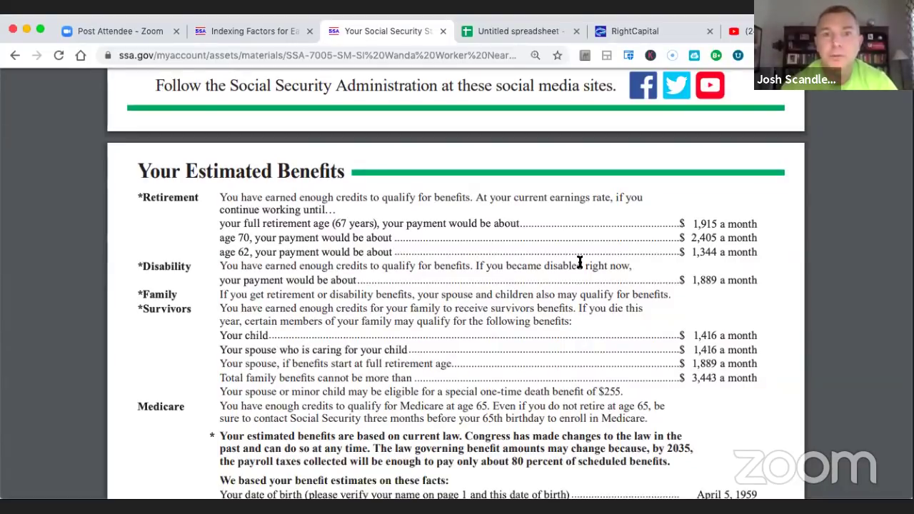
- View the year, factor and earnings columns in the untitled Google Sheets spreadsheet, then return to the Social Security Statement
{"action": "left_click", "coordinate": [515, 33]}
{"action": "scroll", "coordinate": [493, 286], "scroll_direction": "up", "scroll_amount": 5}
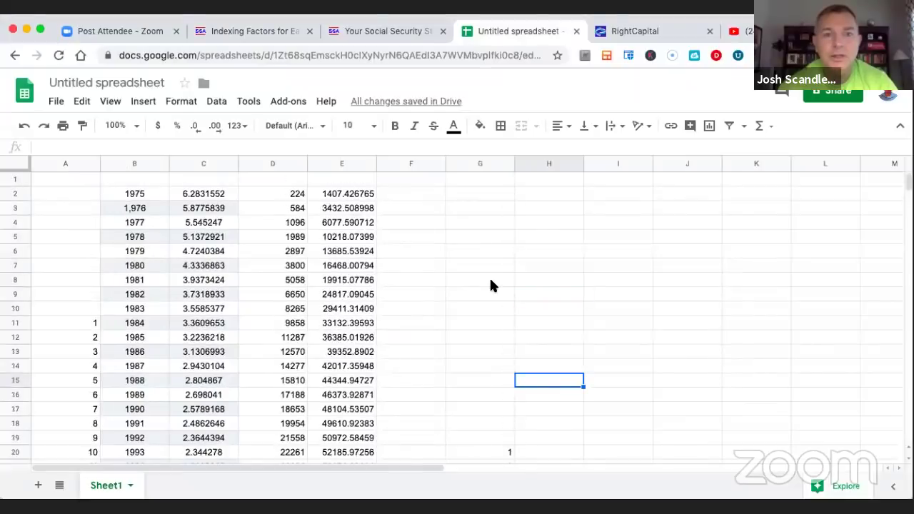
{"action": "scroll", "coordinate": [420, 259], "scroll_direction": "down", "scroll_amount": 2}
{"action": "scroll", "coordinate": [420, 260], "scroll_direction": "right", "scroll_amount": 1}
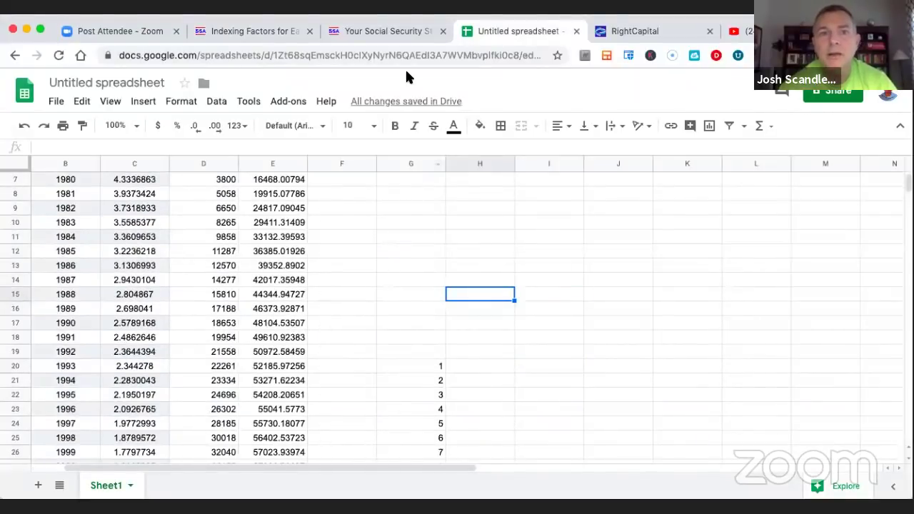
{"action": "left_click", "coordinate": [374, 30]}
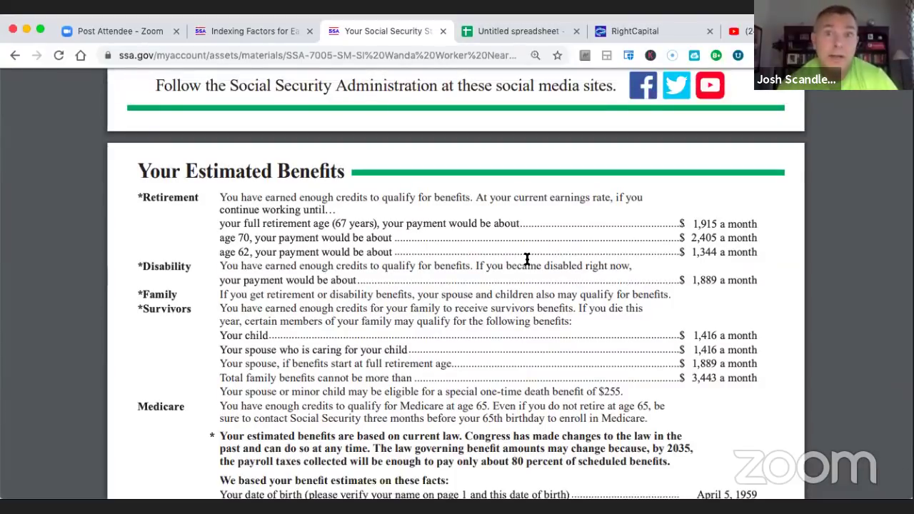
- Review the Indexing Factors For Earnings page from the indexing explanation down to the year of eligibility form
{"action": "left_click", "coordinate": [260, 28]}
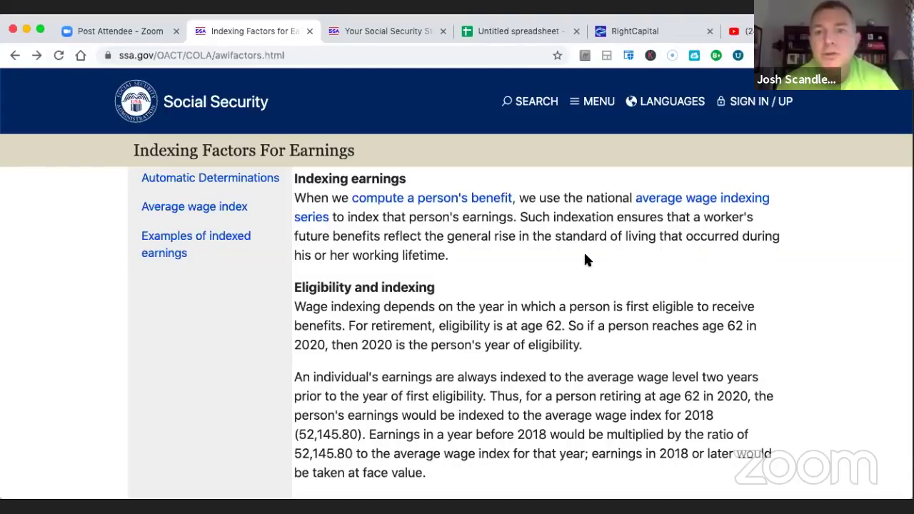
{"action": "scroll", "coordinate": [584, 259], "scroll_direction": "down", "scroll_amount": 1}
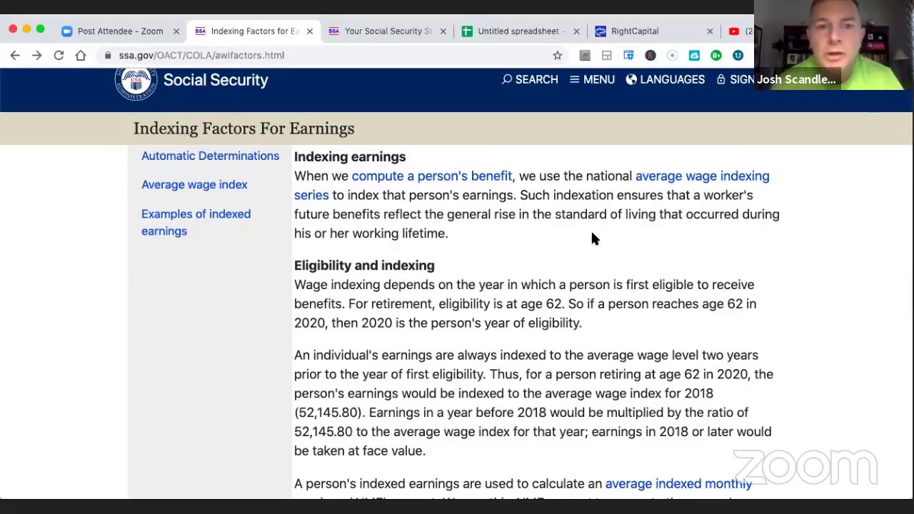
{"action": "scroll", "coordinate": [591, 238], "scroll_direction": "down", "scroll_amount": 2}
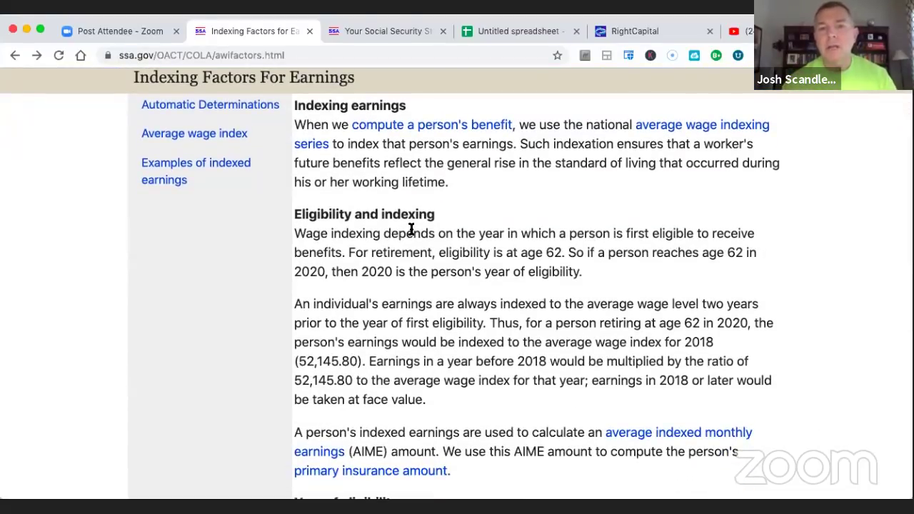
{"action": "scroll", "coordinate": [412, 228], "scroll_direction": "down", "scroll_amount": 2}
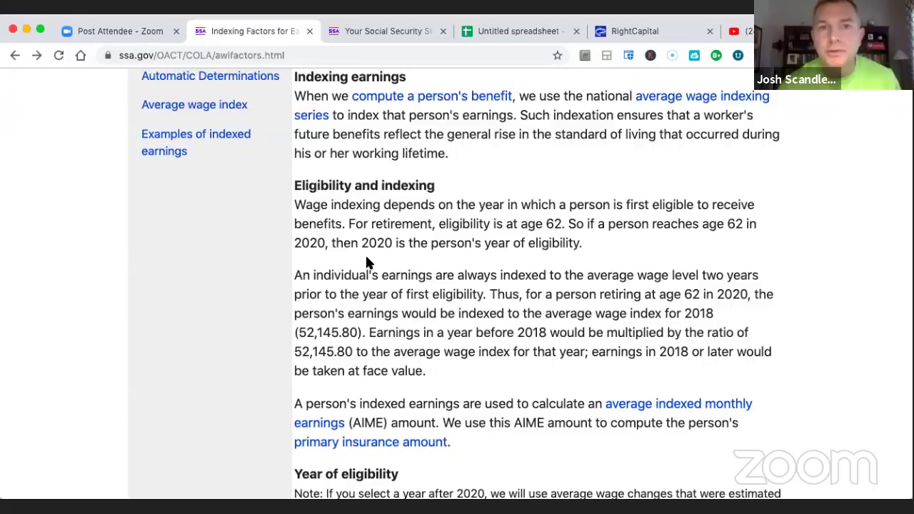
{"action": "scroll", "coordinate": [365, 262], "scroll_direction": "down", "scroll_amount": 3}
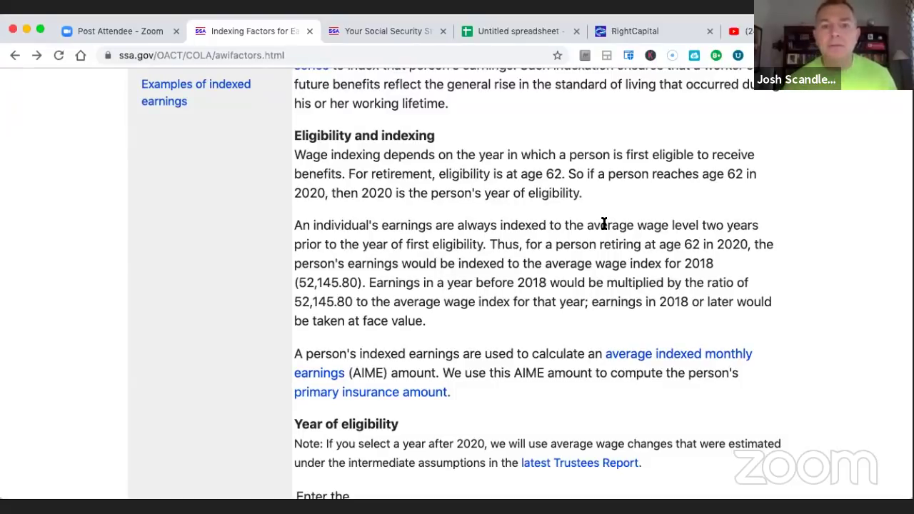
{"action": "scroll", "coordinate": [604, 224], "scroll_direction": "down", "scroll_amount": 5}
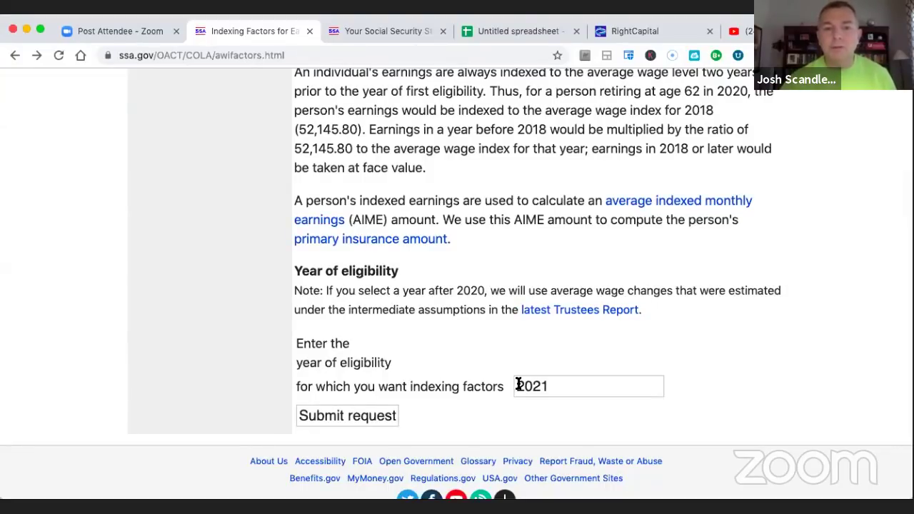
- Highlight the worker's birth year in the facts behind the estimates on the Social Security Statement
{"action": "left_click", "coordinate": [394, 29]}
{"action": "scroll", "coordinate": [463, 240], "scroll_direction": "down", "scroll_amount": 1}
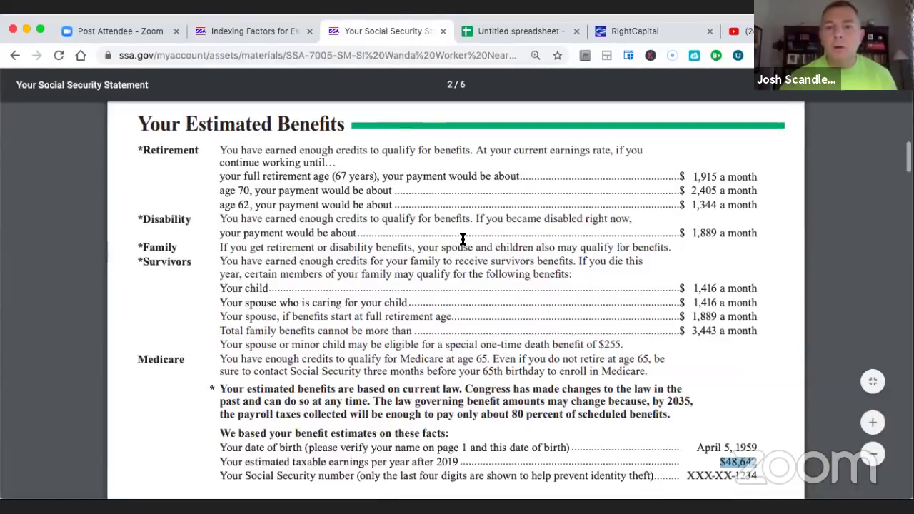
{"action": "scroll", "coordinate": [524, 350], "scroll_direction": "down", "scroll_amount": 1}
{"action": "double_click", "coordinate": [746, 387]}
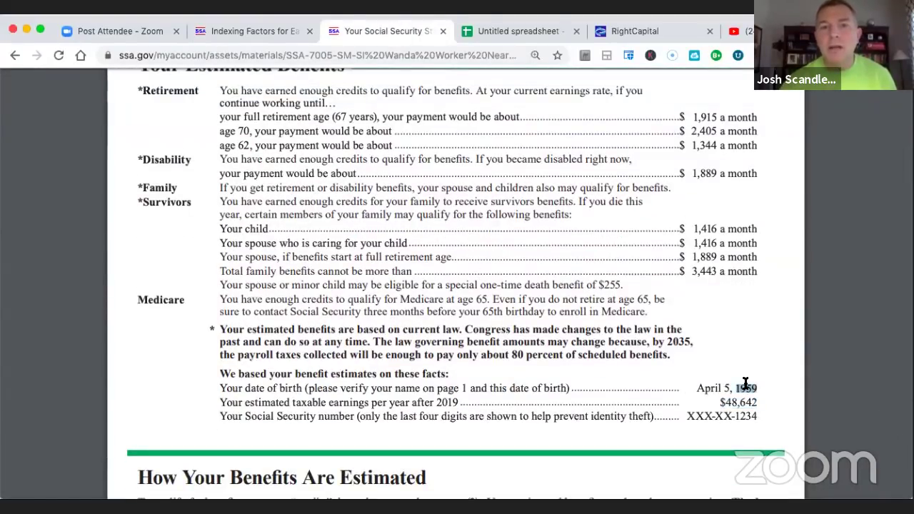
- Request the SSA indexing factors for eligibility year 2021
{"action": "left_click", "coordinate": [233, 31]}
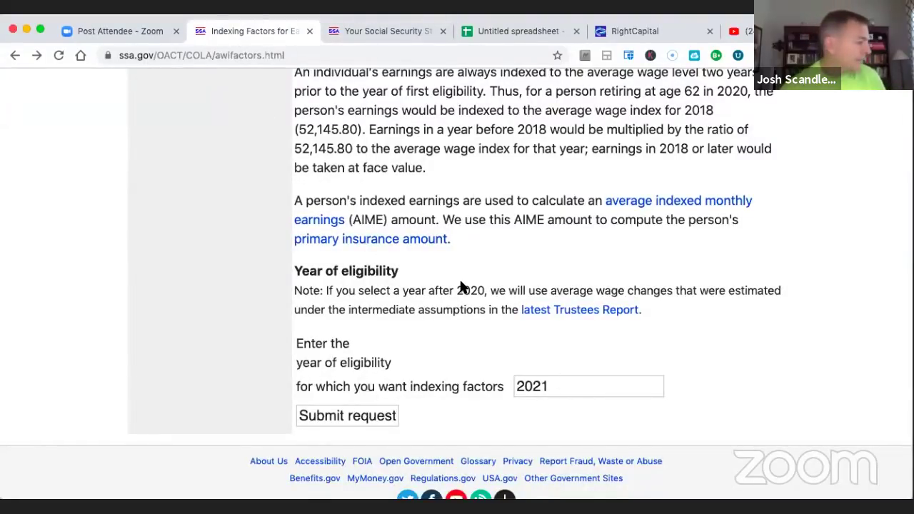
{"action": "left_click", "coordinate": [339, 416]}
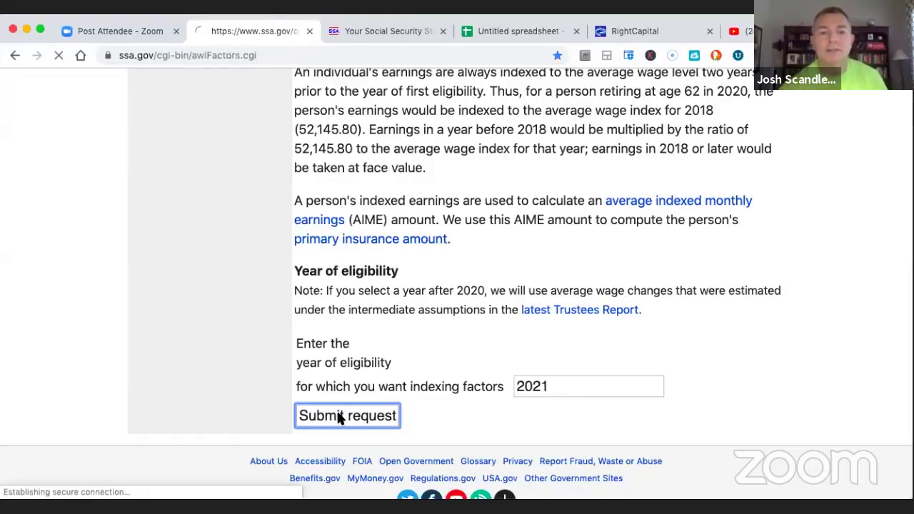
{"action": "scroll", "coordinate": [540, 355], "scroll_direction": "down", "scroll_amount": 1}
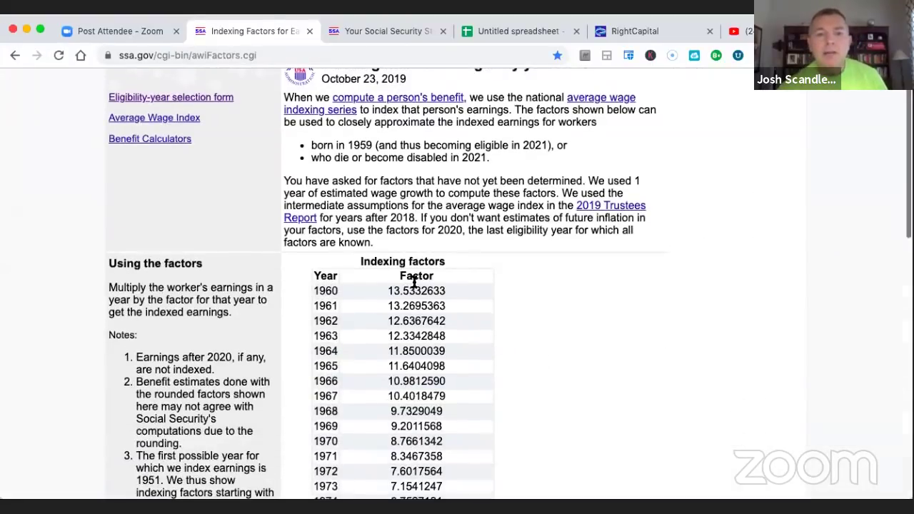
- Highlight the introductory passage describing which workers the eligibility year 2021 indexing factors apply to
{"action": "scroll", "coordinate": [443, 222], "scroll_direction": "up", "scroll_amount": 1}
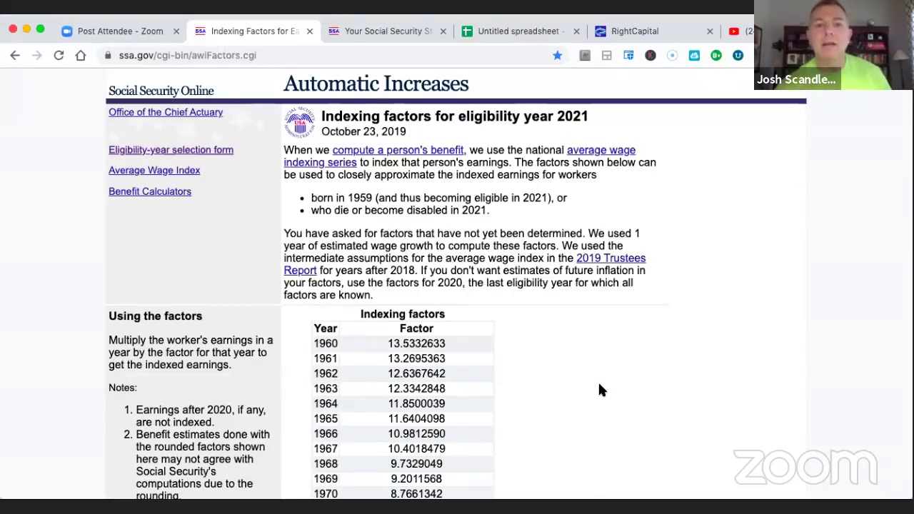
{"action": "scroll", "coordinate": [598, 386], "scroll_direction": "down", "scroll_amount": 1}
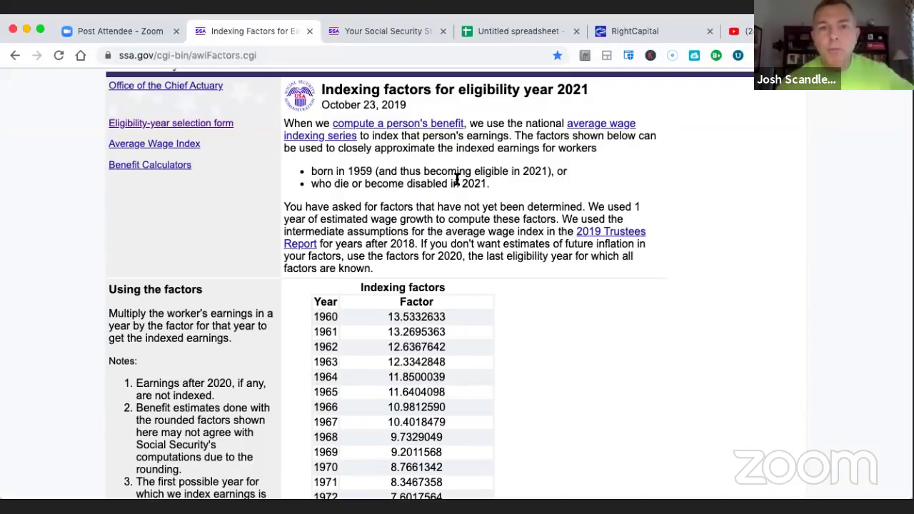
{"action": "left_click_drag", "start_coordinate": [344, 148], "coordinate": [505, 157]}
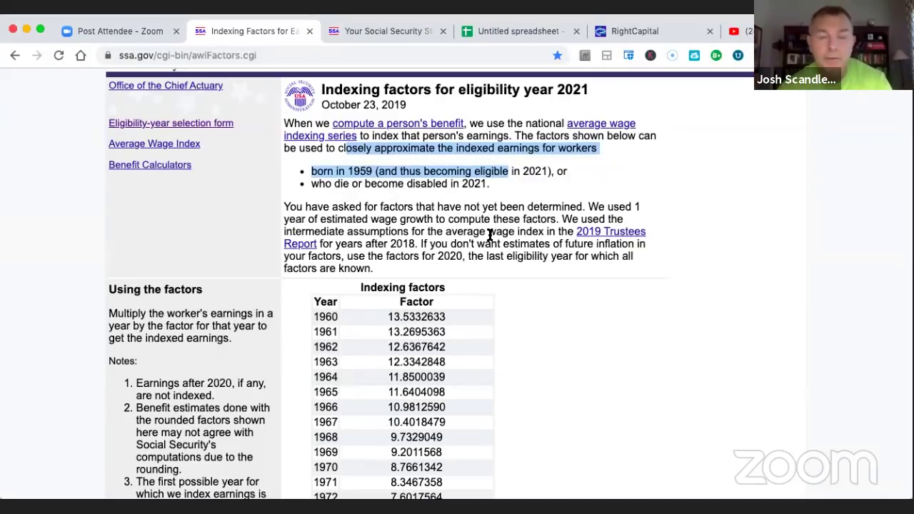
- Examine the Indexing factors table from 1960 through 2020 and the introductory notes, clearing the text highlight
{"action": "scroll", "coordinate": [490, 215], "scroll_direction": "down", "scroll_amount": 1}
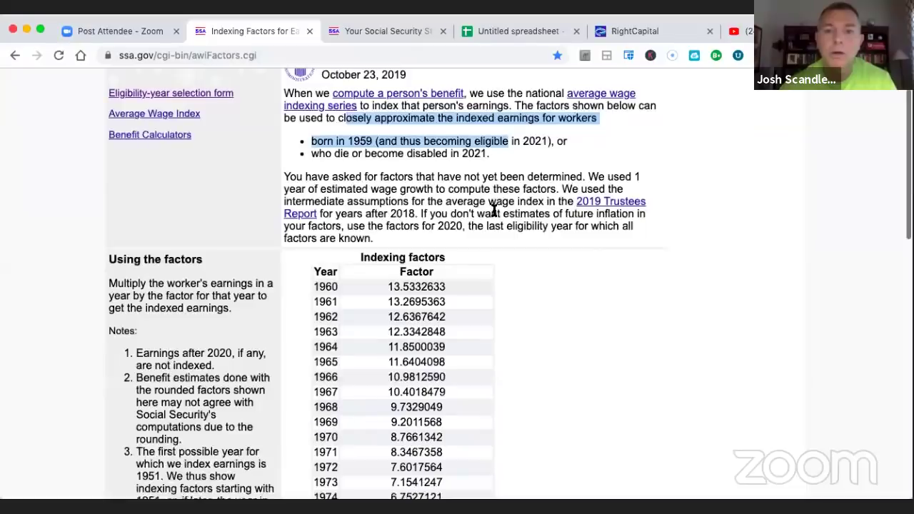
{"action": "scroll", "coordinate": [525, 310], "scroll_direction": "down", "scroll_amount": 10}
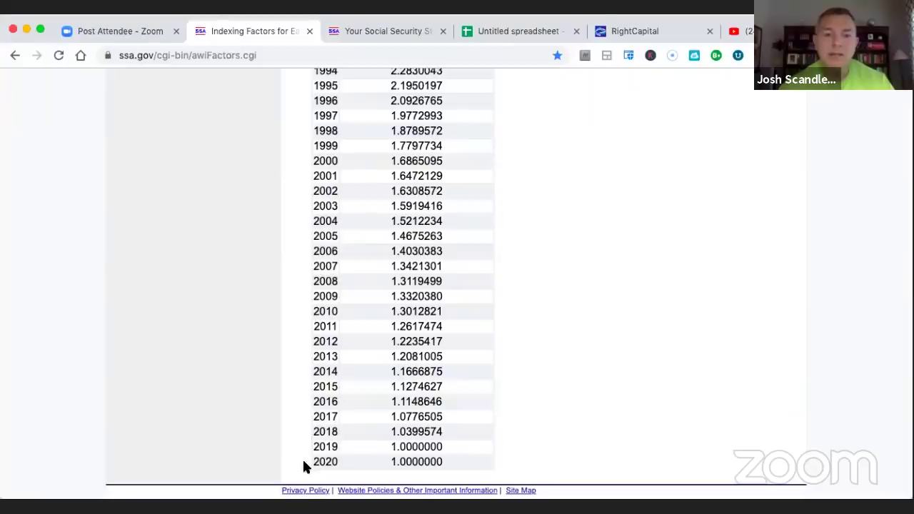
{"action": "scroll", "coordinate": [567, 393], "scroll_direction": "up", "scroll_amount": 15}
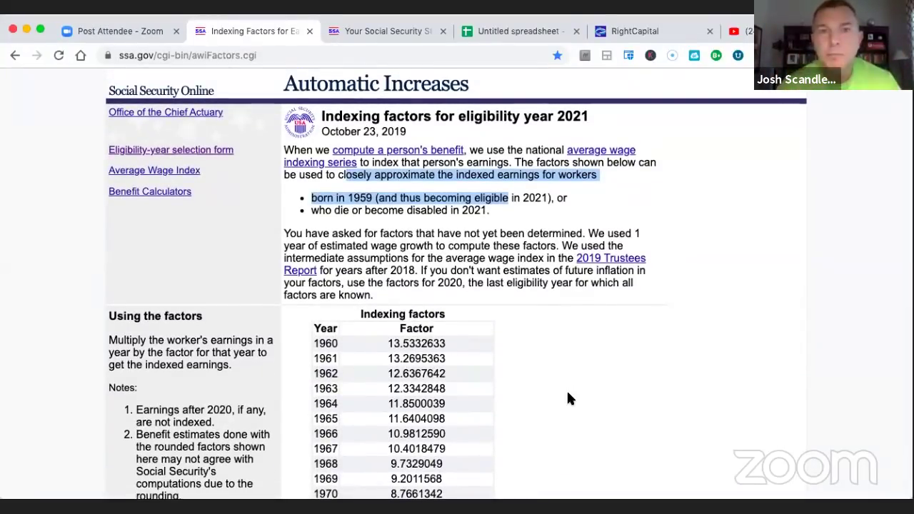
{"action": "scroll", "coordinate": [567, 393], "scroll_direction": "down", "scroll_amount": 10}
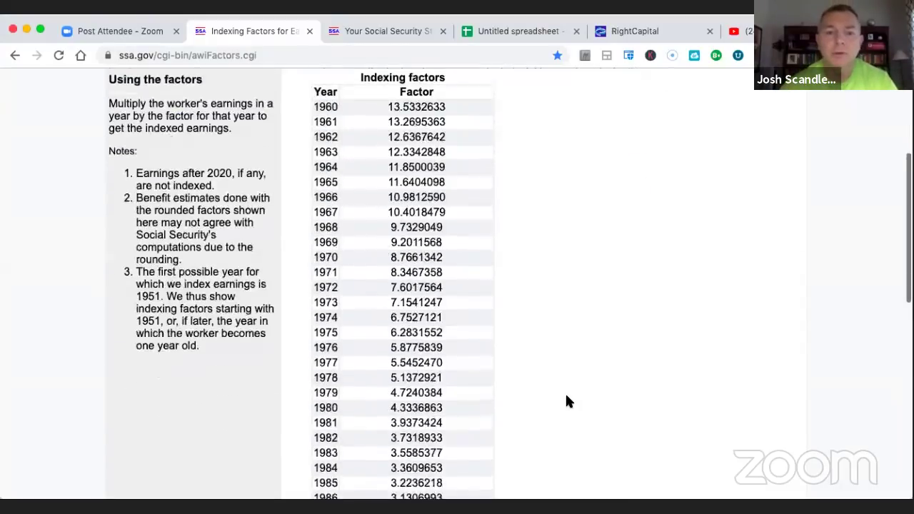
{"action": "scroll", "coordinate": [534, 394], "scroll_direction": "down", "scroll_amount": 5}
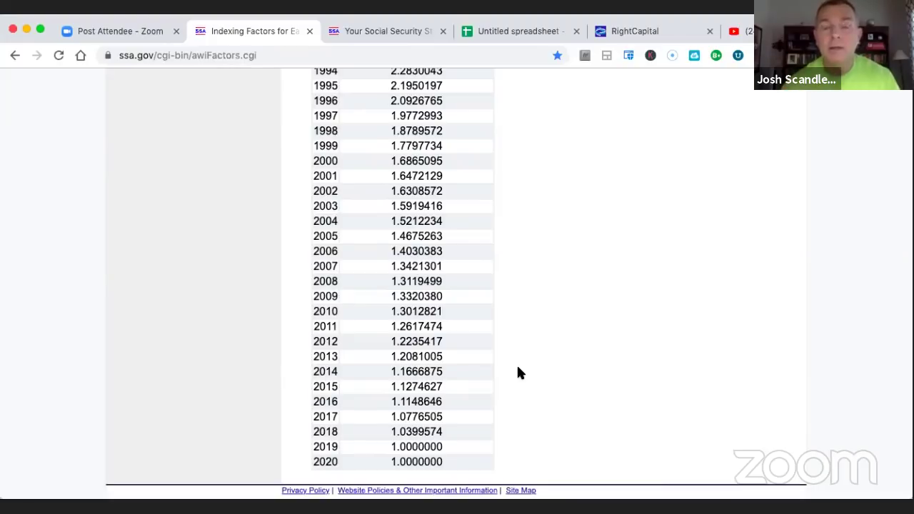
{"action": "scroll", "coordinate": [519, 372], "scroll_direction": "up", "scroll_amount": 15}
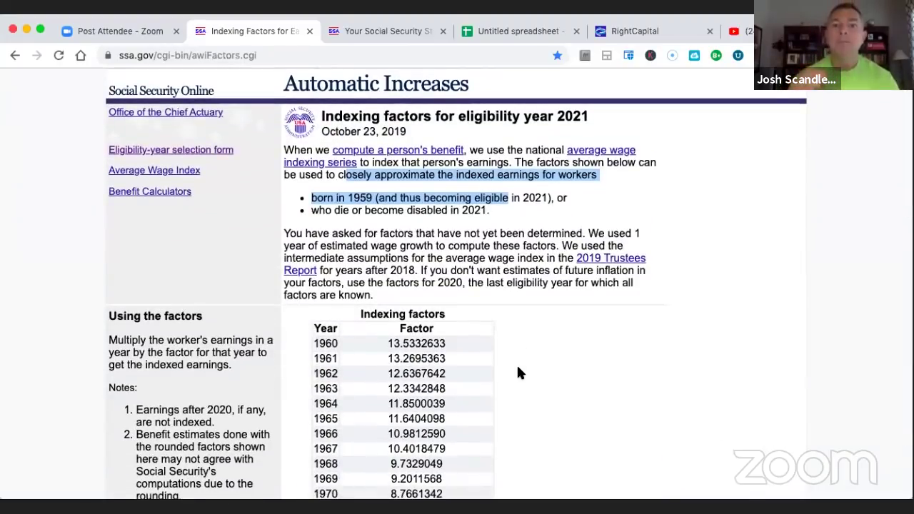
{"action": "scroll", "coordinate": [514, 326], "scroll_direction": "down", "scroll_amount": 2}
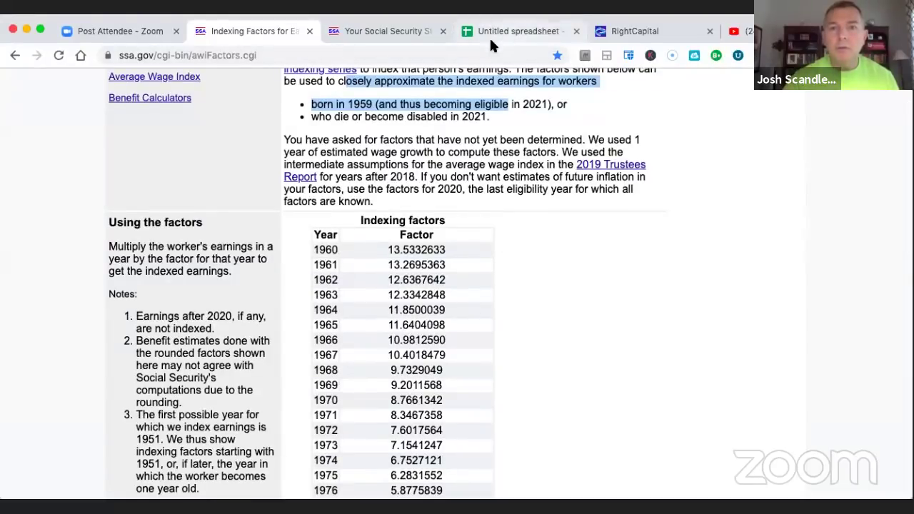
{"action": "scroll", "coordinate": [408, 261], "scroll_direction": "down", "scroll_amount": 2}
{"action": "scroll", "coordinate": [414, 212], "scroll_direction": "up", "scroll_amount": 5}
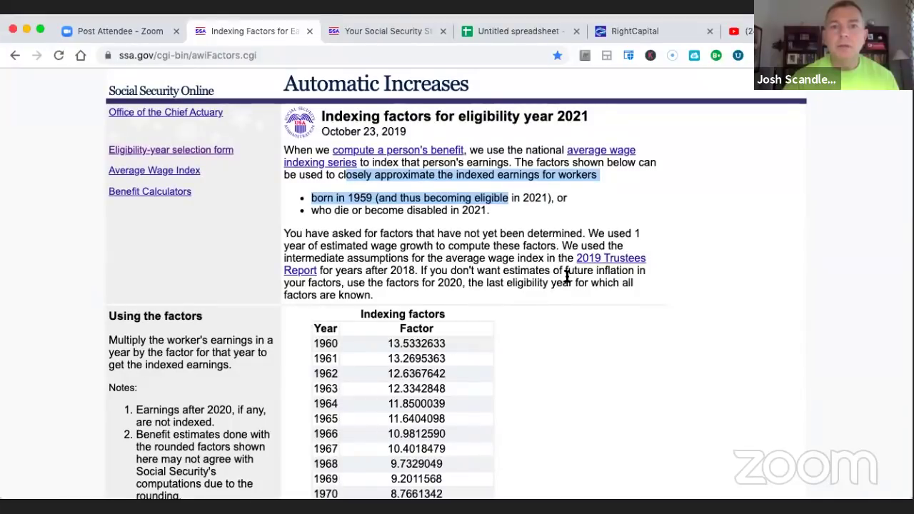
{"action": "left_click", "coordinate": [477, 286]}
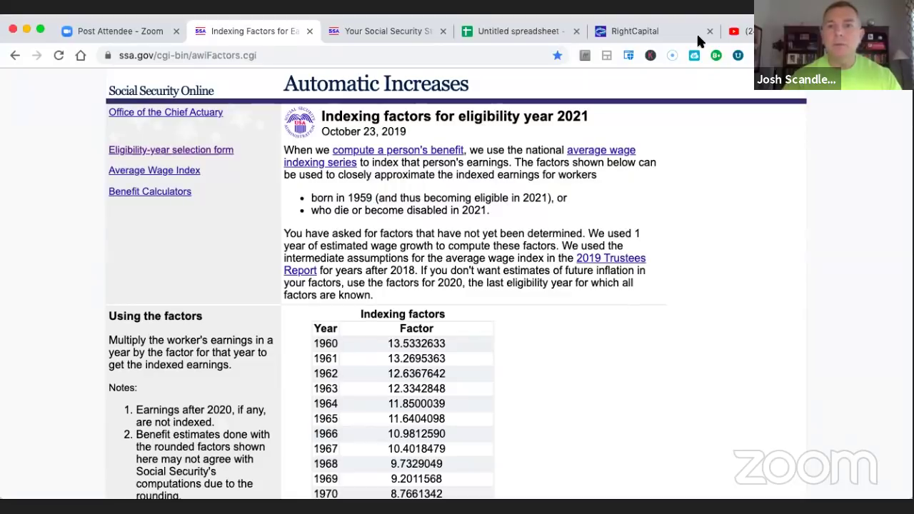
{"action": "scroll", "coordinate": [616, 322], "scroll_direction": "down", "scroll_amount": 3}
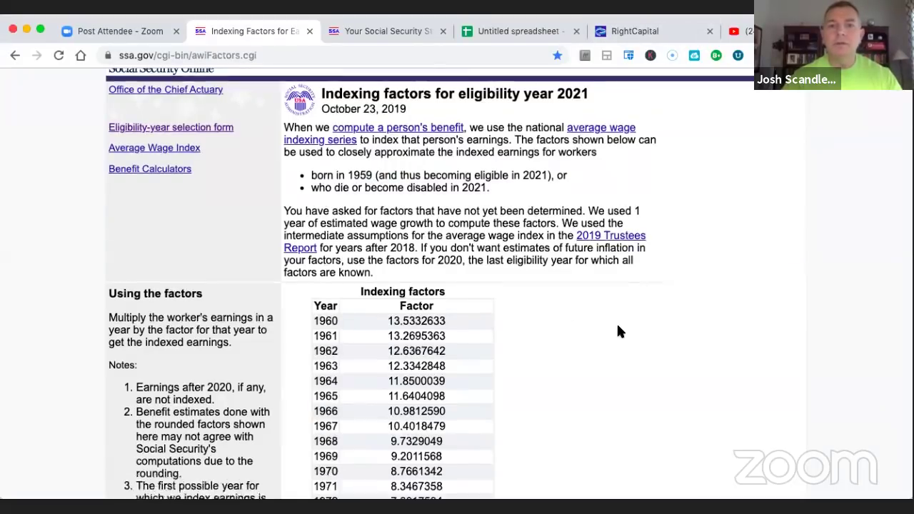
{"action": "scroll", "coordinate": [617, 322], "scroll_direction": "up", "scroll_amount": 3}
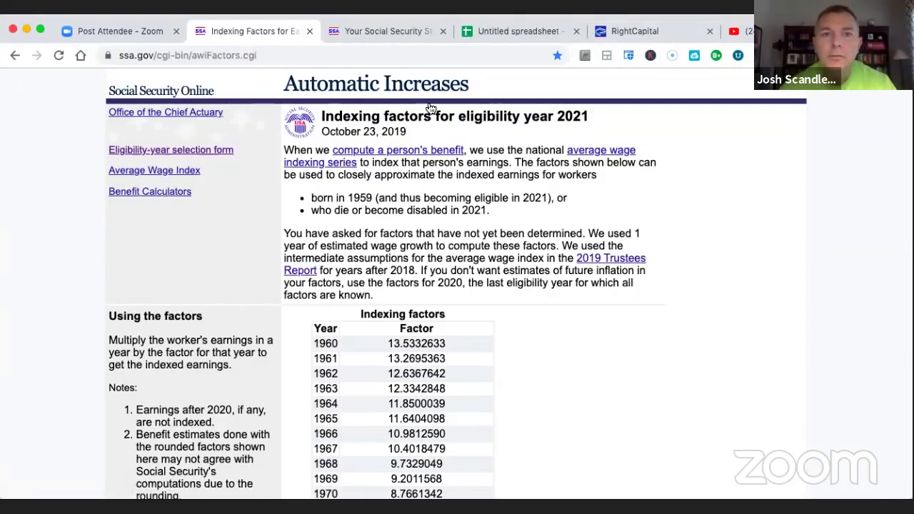
- Switch to the untitled Google Sheets spreadsheet and look over its year, factor and earnings columns starting from 1975
{"action": "left_click", "coordinate": [536, 30]}
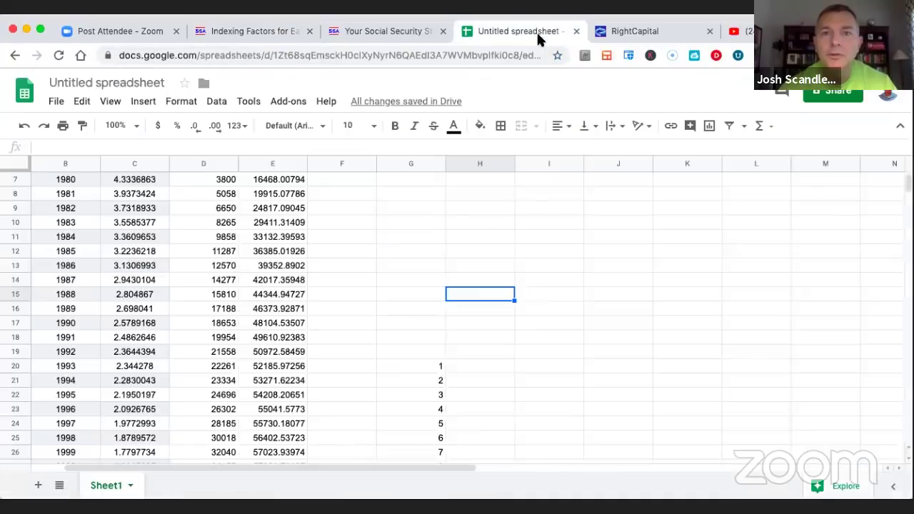
{"action": "scroll", "coordinate": [477, 207], "scroll_direction": "down", "scroll_amount": 3}
{"action": "scroll", "coordinate": [477, 208], "scroll_direction": "up", "scroll_amount": 5}
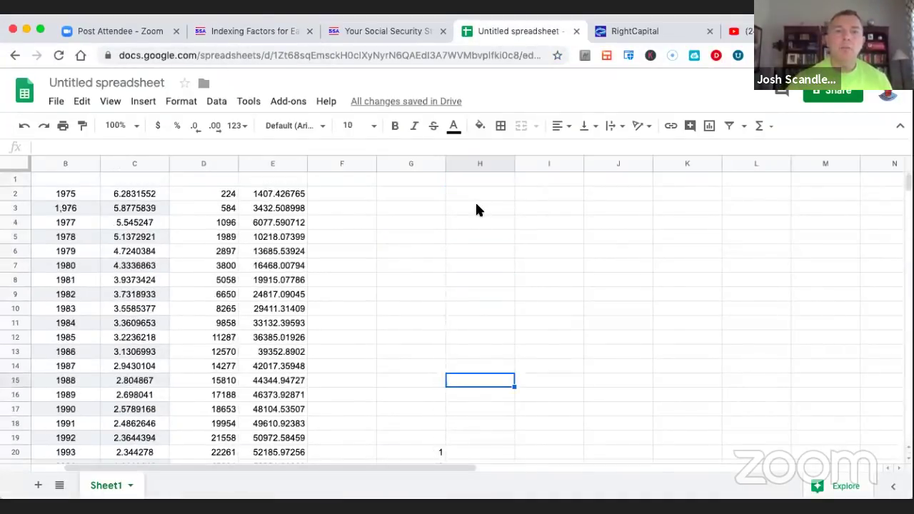
- Highlight the 1975, 1995 and 2005 taxed Social Security earnings in the statement, then return to the spreadsheet's first columns
{"action": "left_click", "coordinate": [370, 31]}
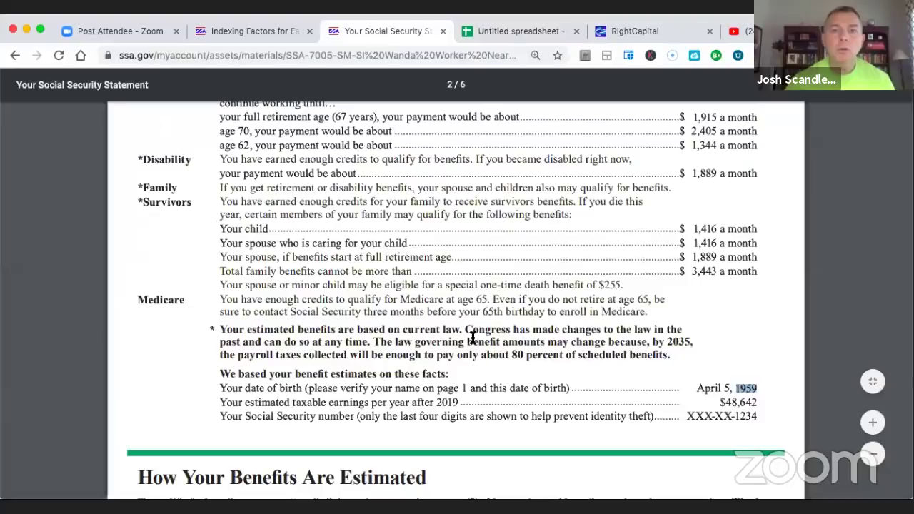
{"action": "scroll", "coordinate": [474, 342], "scroll_direction": "down", "scroll_amount": 10}
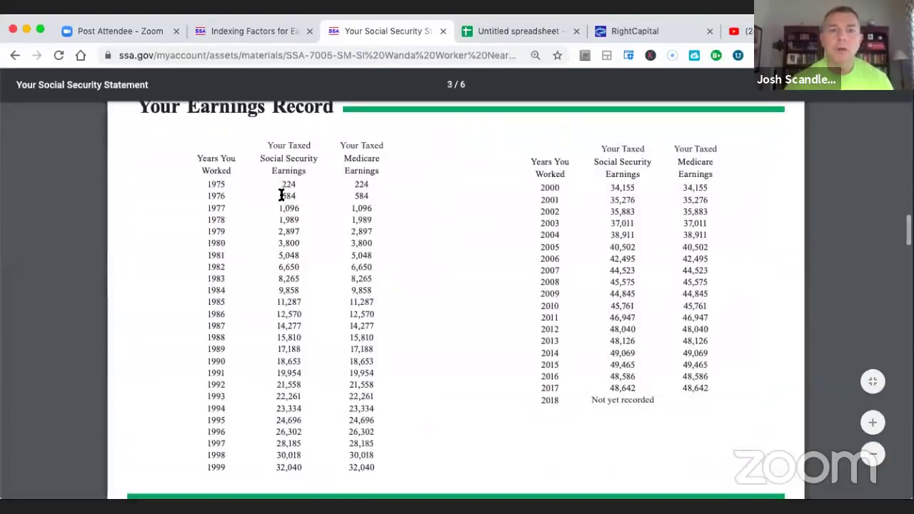
{"action": "left_click_drag", "start_coordinate": [276, 184], "coordinate": [304, 186]}
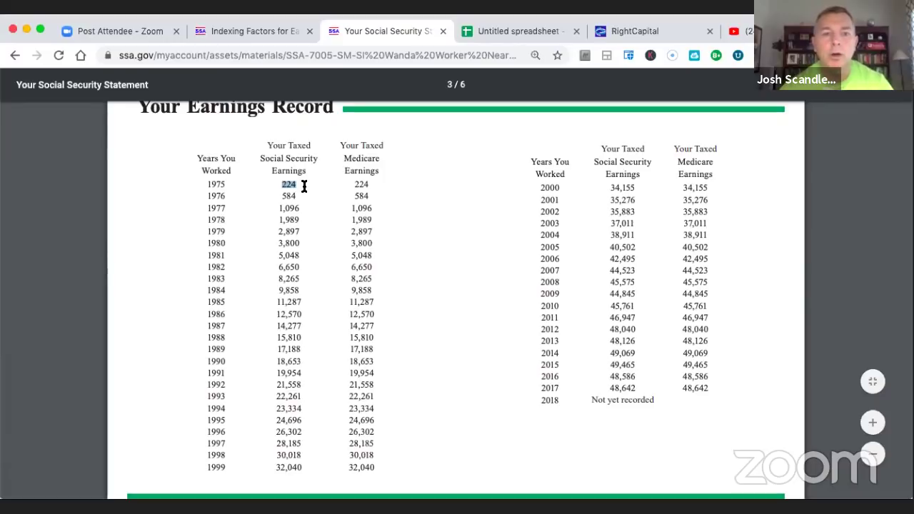
{"action": "left_click_drag", "start_coordinate": [275, 420], "coordinate": [310, 422]}
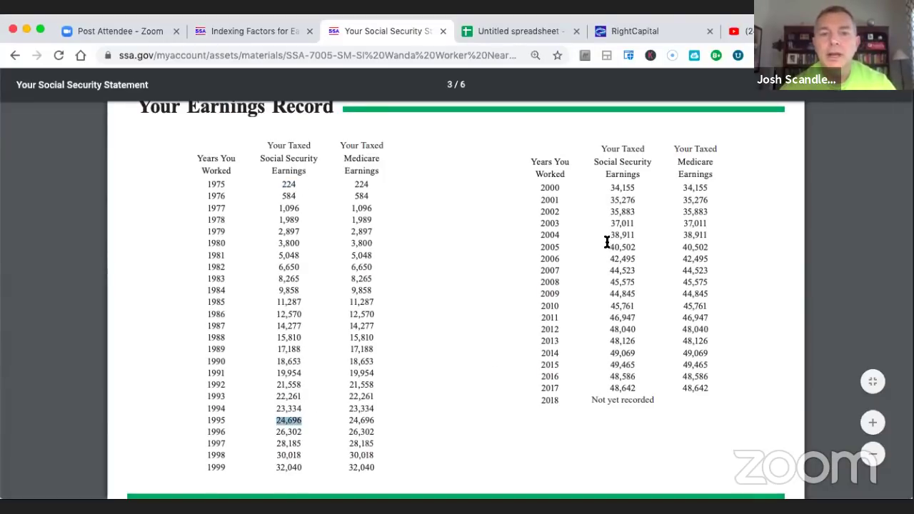
{"action": "left_click_drag", "start_coordinate": [608, 247], "coordinate": [631, 250]}
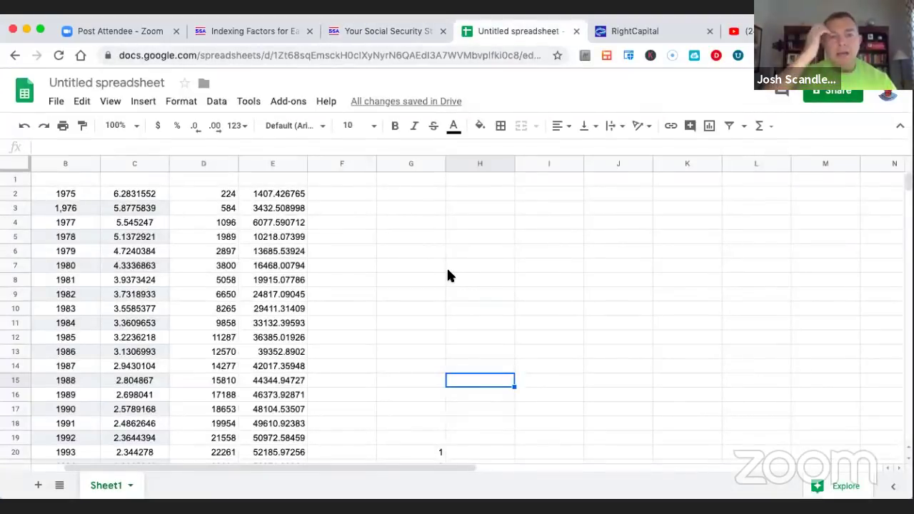
{"action": "scroll", "coordinate": [448, 272], "scroll_direction": "left", "scroll_amount": 2}
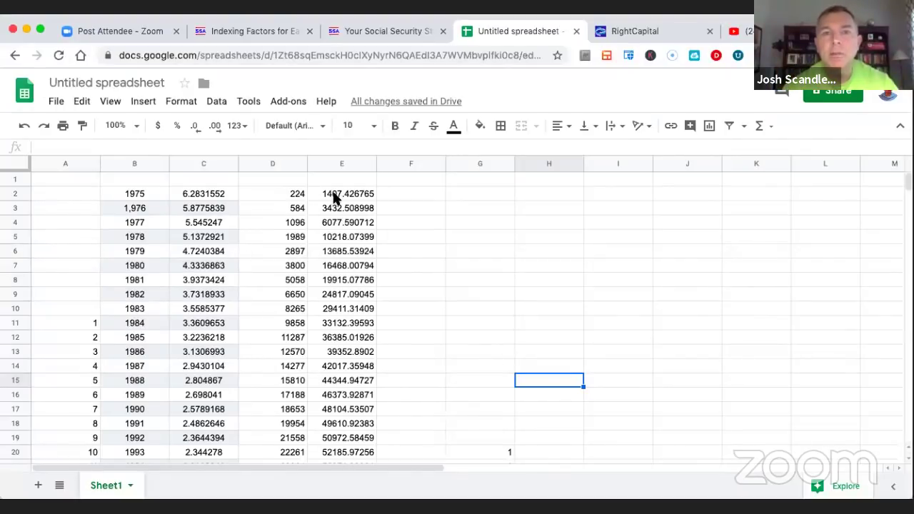
- Highlight the 1985 factor in the Indexing factors table, then the 1985 taxed Social Security earnings in the statement's earnings record
{"action": "left_click", "coordinate": [251, 31]}
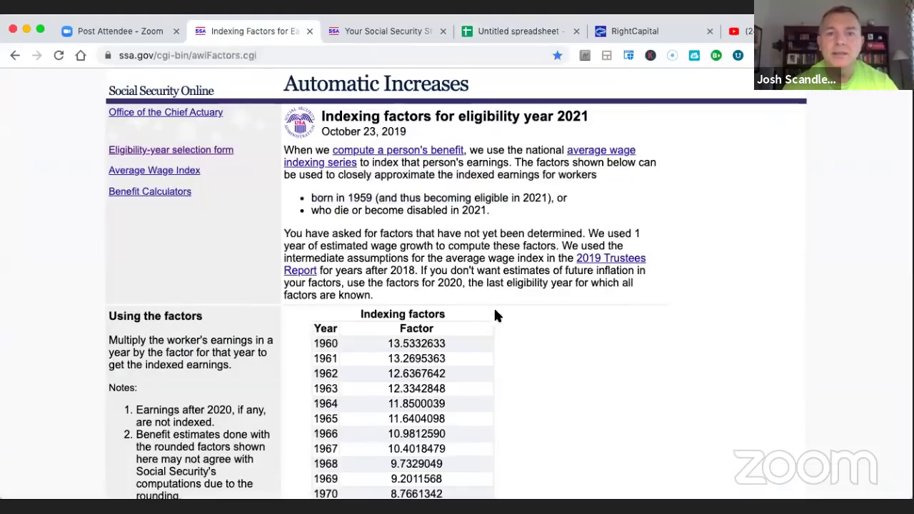
{"action": "scroll", "coordinate": [509, 380], "scroll_direction": "down", "scroll_amount": 5}
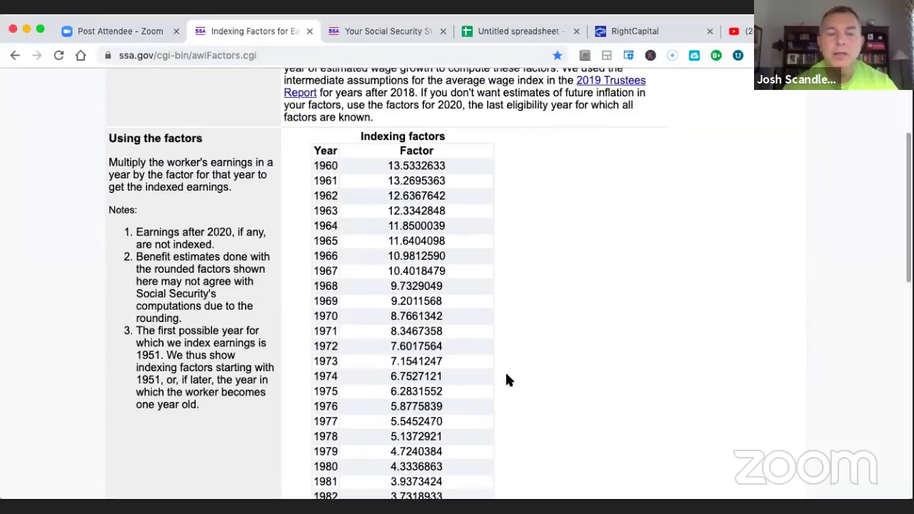
{"action": "scroll", "coordinate": [505, 380], "scroll_direction": "down", "scroll_amount": 4}
{"action": "scroll", "coordinate": [505, 380], "scroll_direction": "down", "scroll_amount": 1}
{"action": "scroll", "coordinate": [505, 380], "scroll_direction": "down", "scroll_amount": 2}
{"action": "left_click_drag", "start_coordinate": [390, 312], "coordinate": [440, 313]}
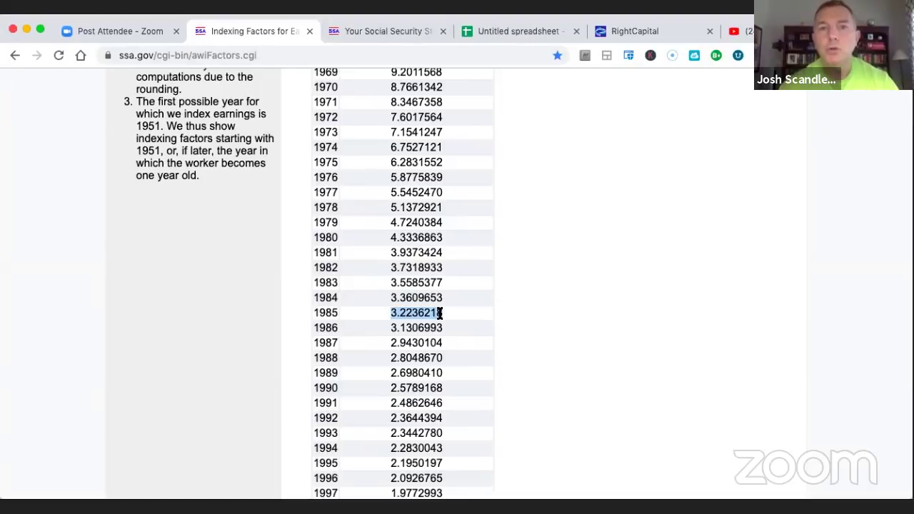
{"action": "left_click", "coordinate": [406, 30]}
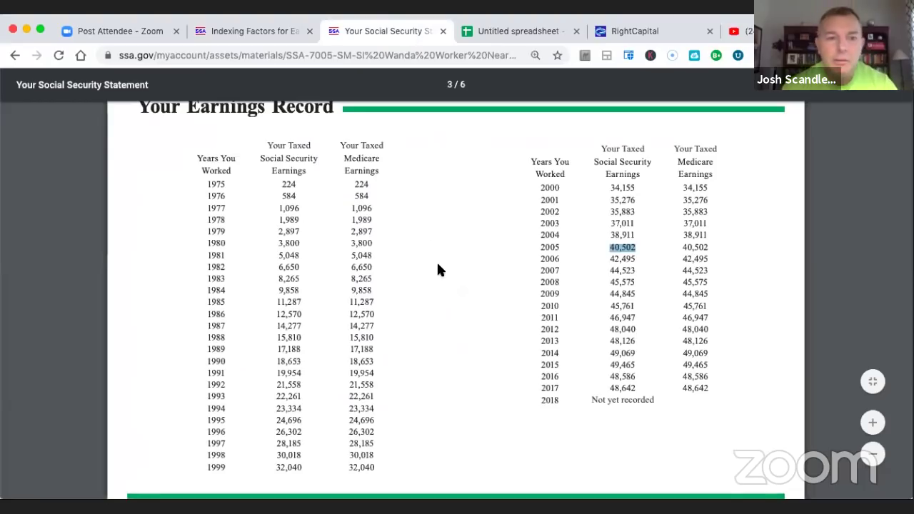
{"action": "left_click_drag", "start_coordinate": [277, 302], "coordinate": [310, 302]}
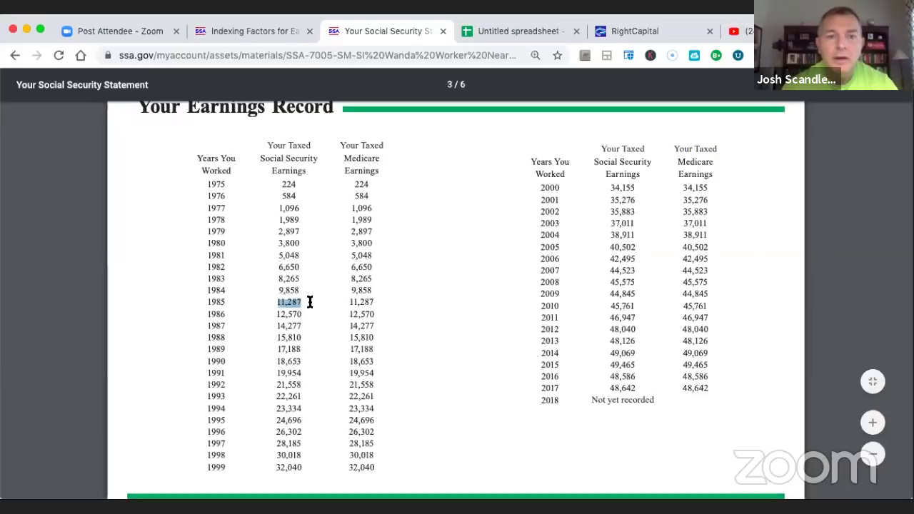
- Inspect the 1985 factor in C12 and the indexed earnings formula in E12 of the spreadsheet
{"action": "left_click", "coordinate": [537, 29]}
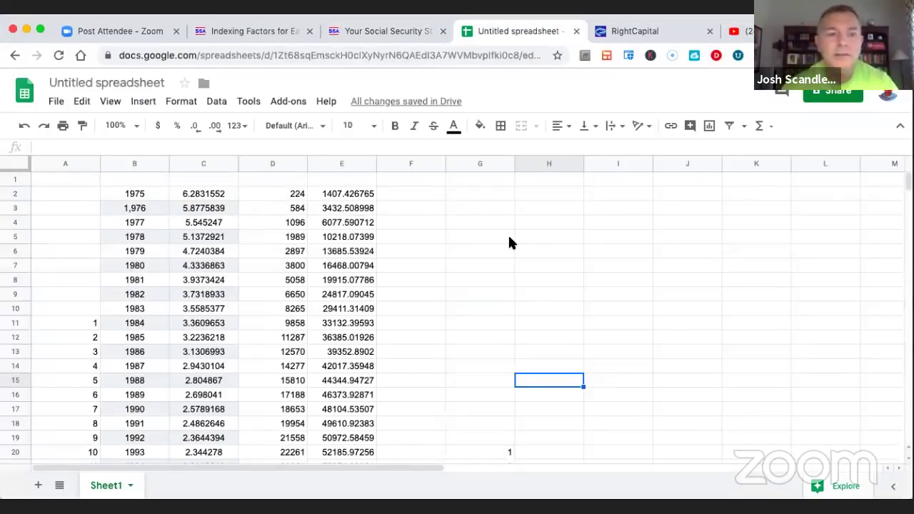
{"action": "left_click", "coordinate": [200, 339]}
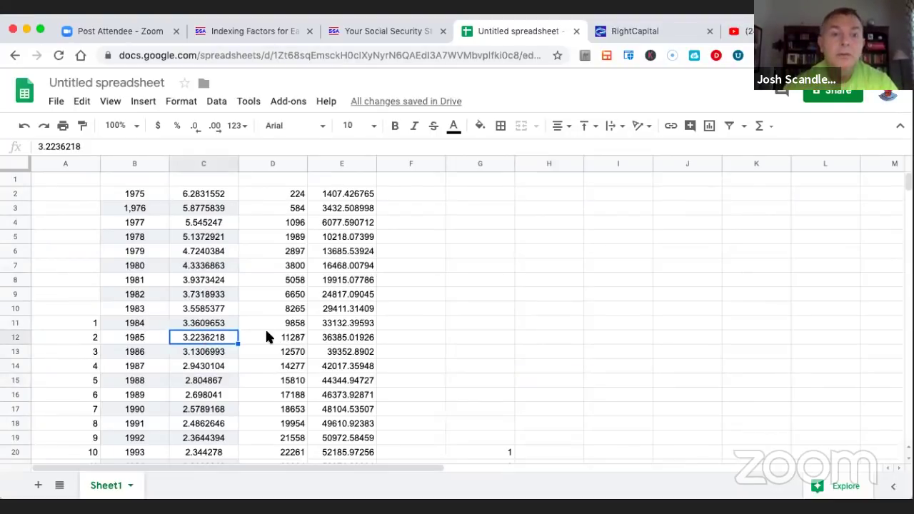
{"action": "left_click", "coordinate": [360, 338]}
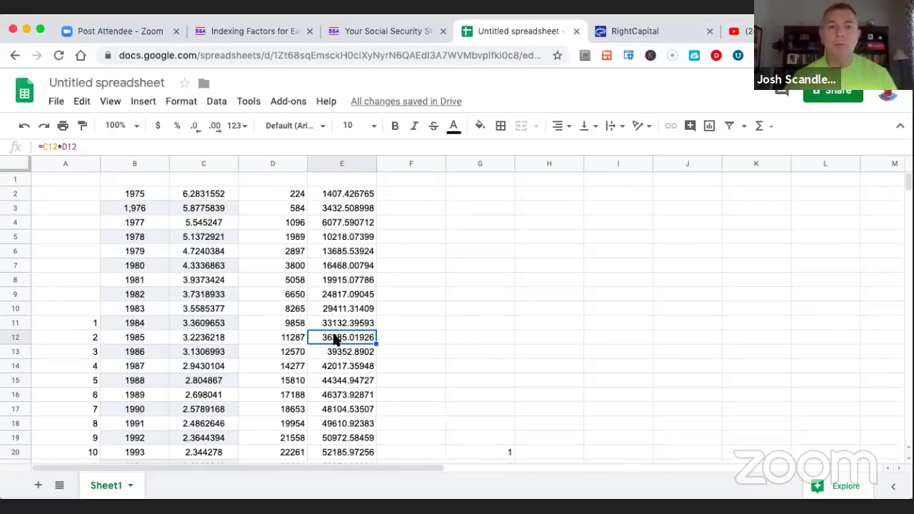
- Inspect the 1985 earnings, factor and indexed earnings formula in row 12, then the 1984 indexed earnings formula in E11
{"action": "left_click", "coordinate": [290, 338]}
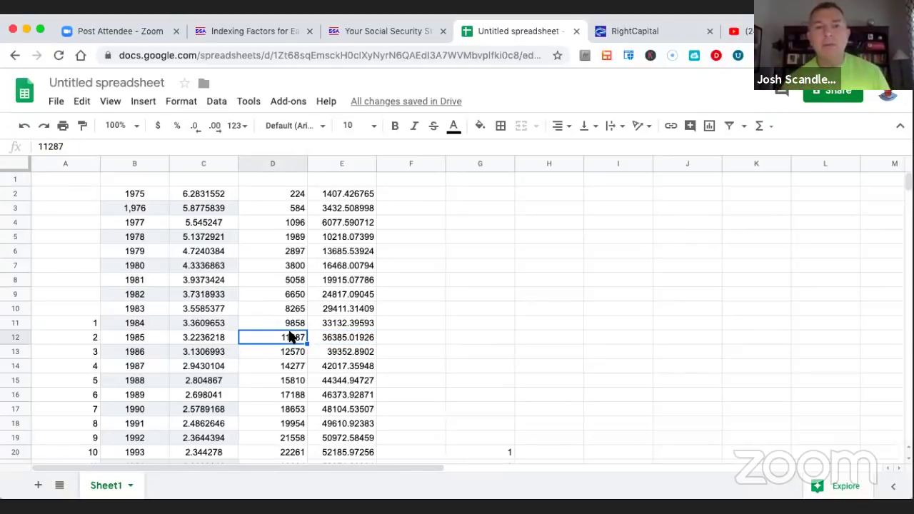
{"action": "left_click", "coordinate": [198, 338]}
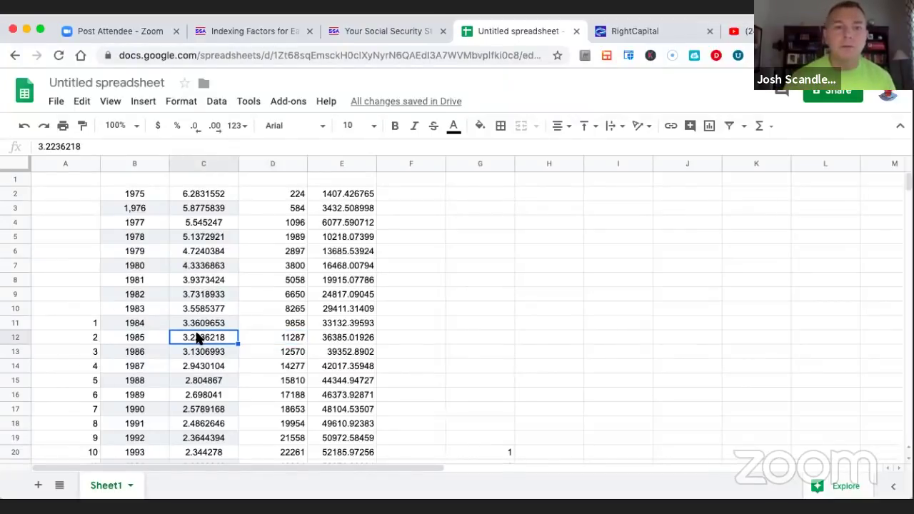
{"action": "left_click", "coordinate": [357, 337]}
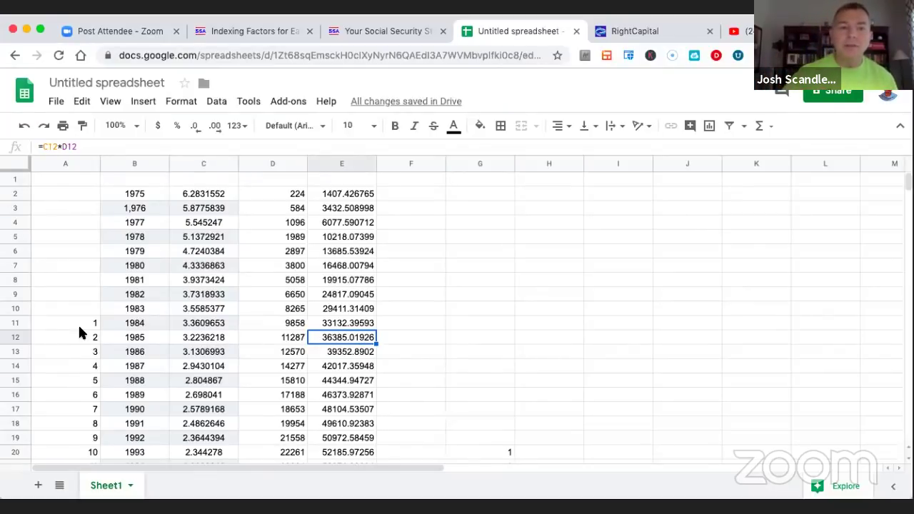
{"action": "left_click", "coordinate": [77, 322]}
{"action": "left_click", "coordinate": [342, 325]}
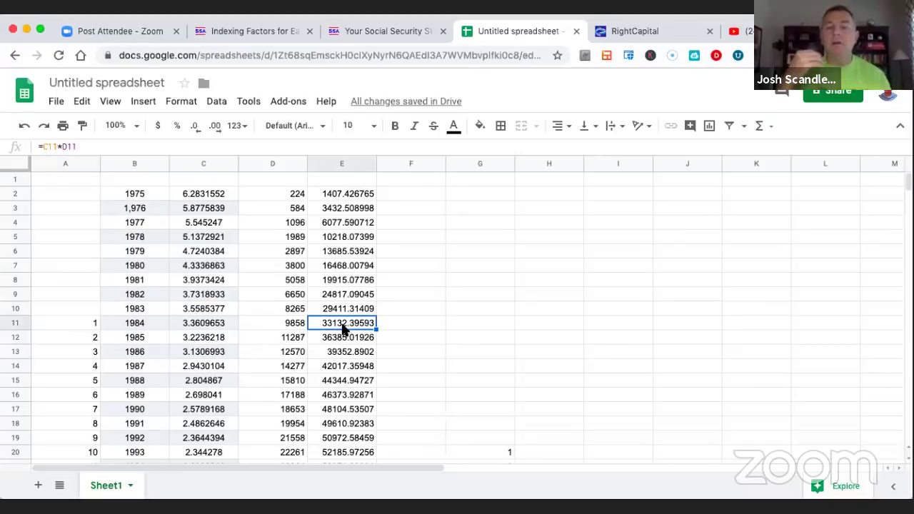
- Inspect the 1981 indexed earnings formula in E8 and the 1980 and 1981 earnings in D7:D8, then return to E12
{"action": "scroll", "coordinate": [344, 329], "scroll_direction": "down", "scroll_amount": 2}
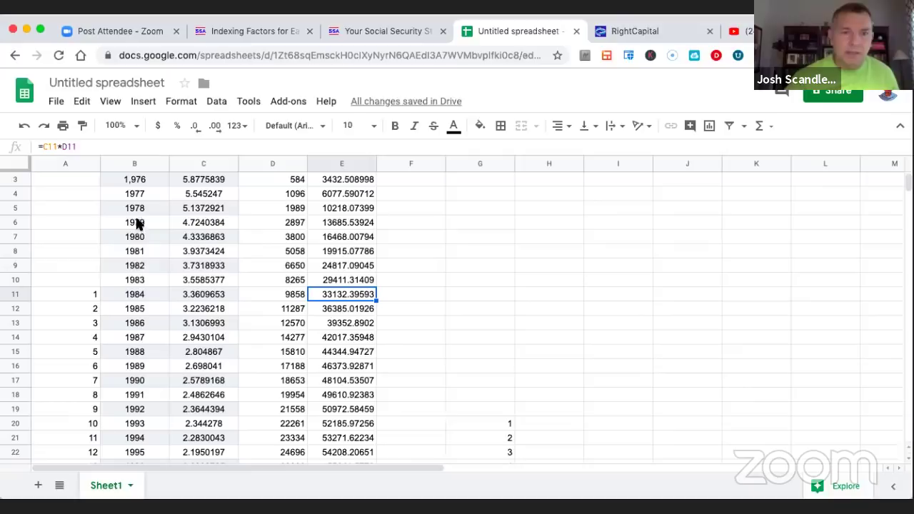
{"action": "left_click", "coordinate": [345, 246]}
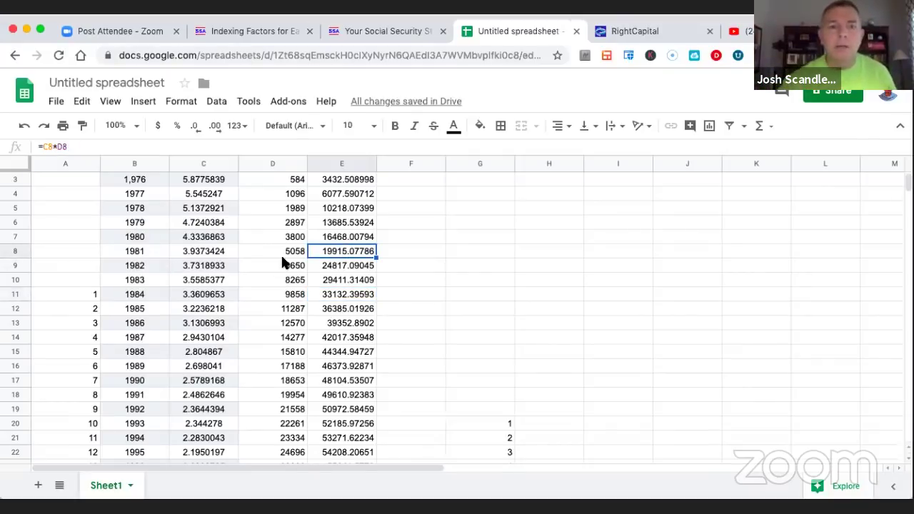
{"action": "left_click_drag", "start_coordinate": [289, 245], "coordinate": [289, 242]}
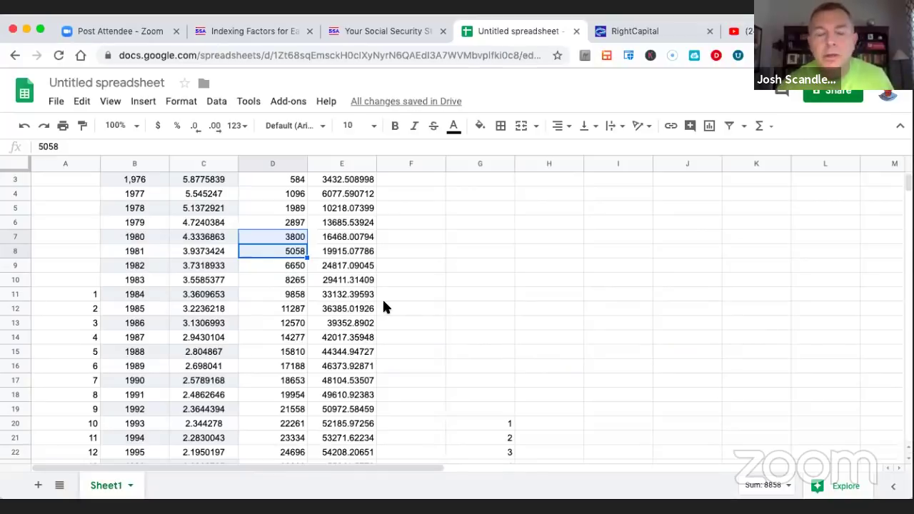
{"action": "left_click", "coordinate": [412, 309]}
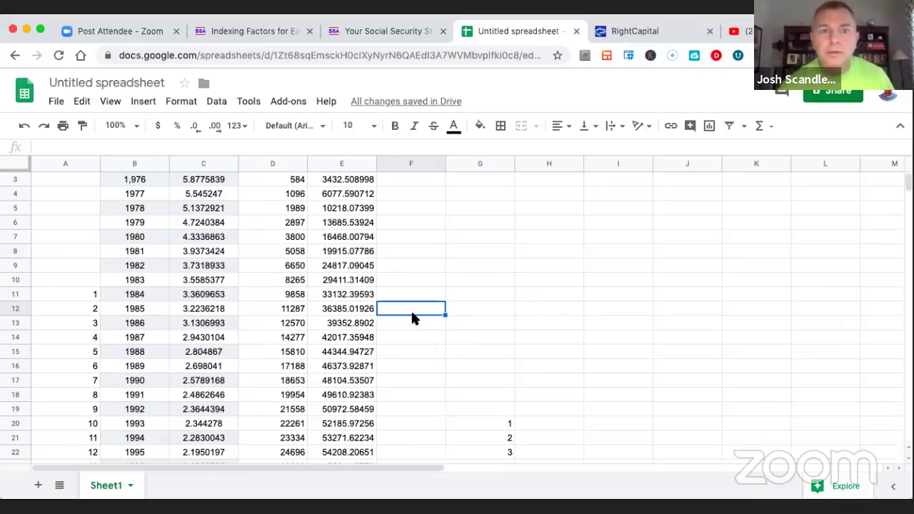
{"action": "left_click", "coordinate": [356, 314]}
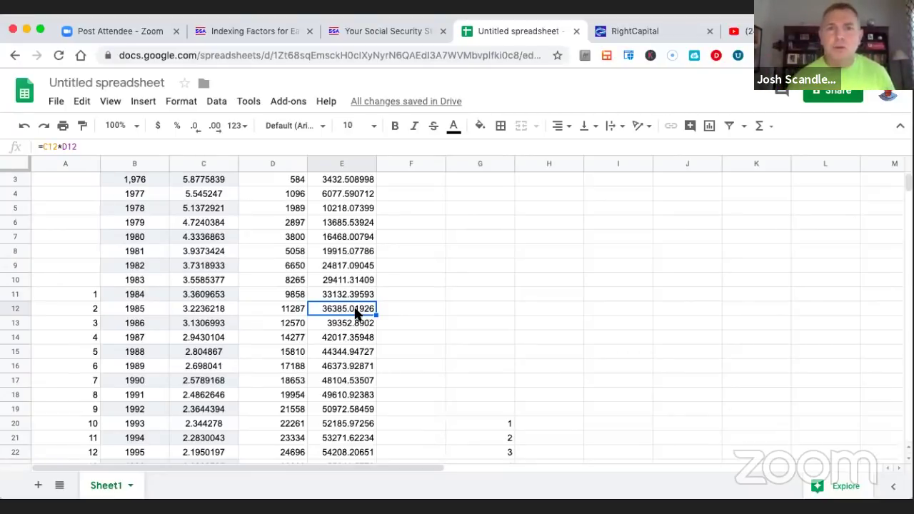
- Check the 1984 indexed earnings in E11 against the 1985 earnings, factor and indexing formula in row 12
{"action": "scroll", "coordinate": [357, 314], "scroll_direction": "down", "scroll_amount": 1}
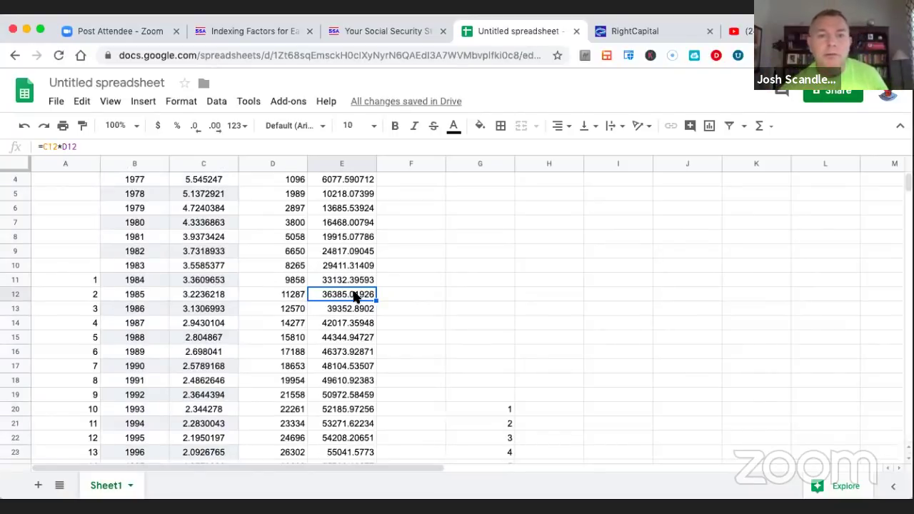
{"action": "left_click", "coordinate": [348, 283]}
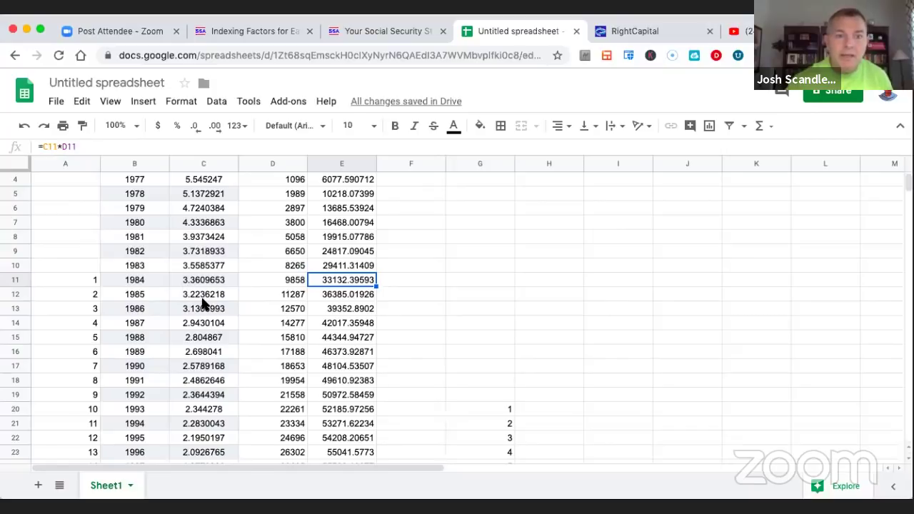
{"action": "left_click", "coordinate": [285, 299]}
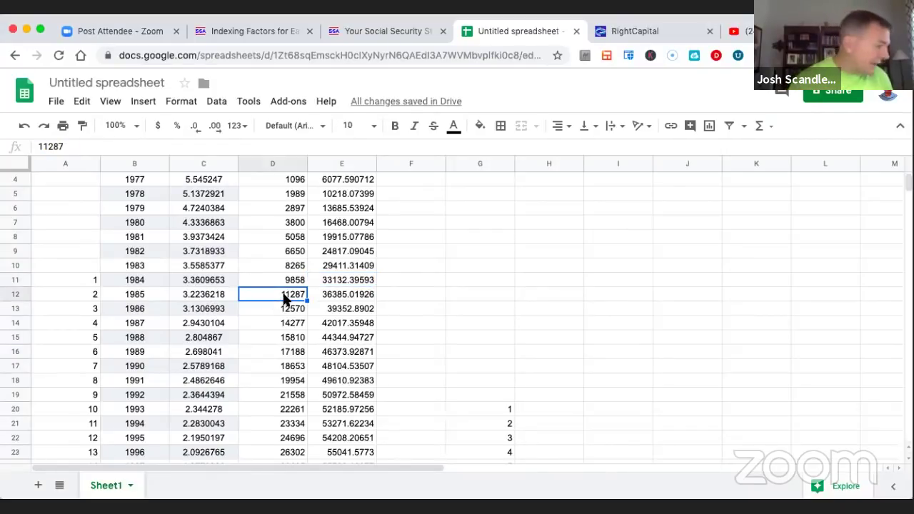
{"action": "left_click", "coordinate": [200, 298]}
{"action": "left_click", "coordinate": [337, 299]}
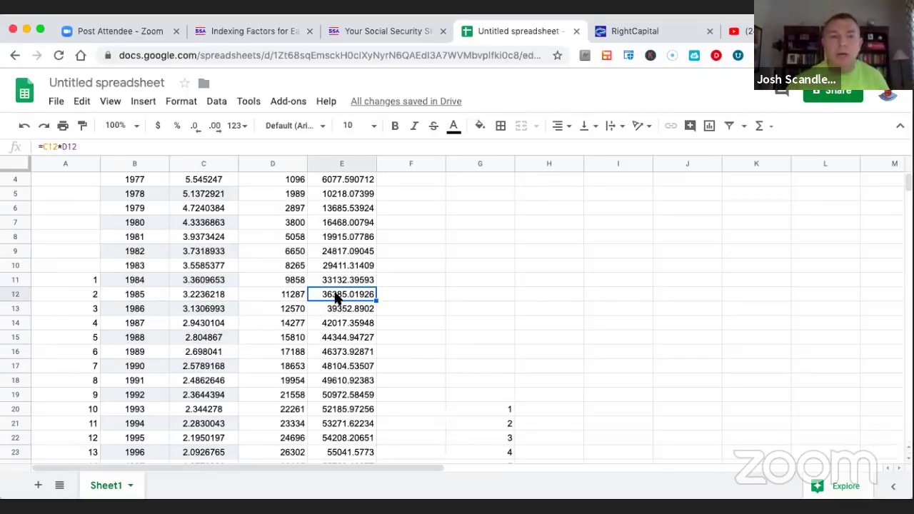
- Examine the numbered 35 years of indexed earnings down to 2018 and the formula summing them in F45
{"action": "scroll", "coordinate": [337, 298], "scroll_direction": "down", "scroll_amount": 4}
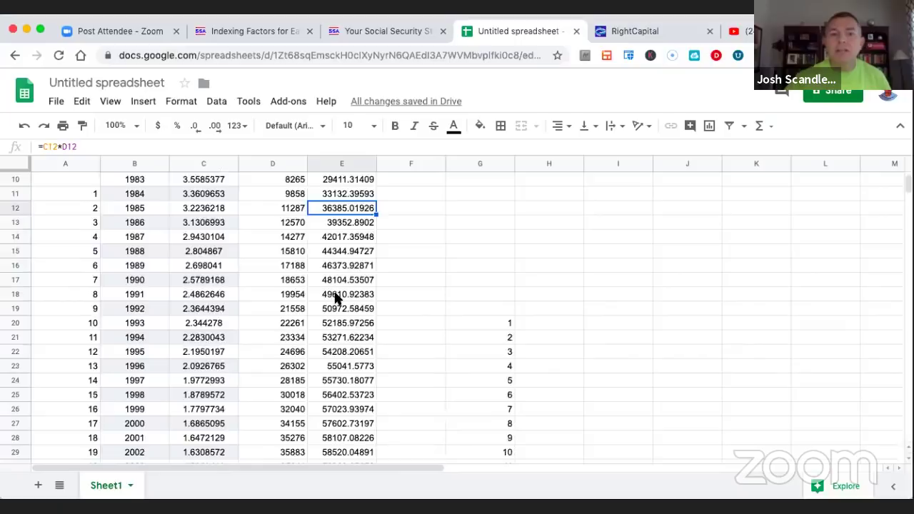
{"action": "scroll", "coordinate": [337, 299], "scroll_direction": "down", "scroll_amount": 4}
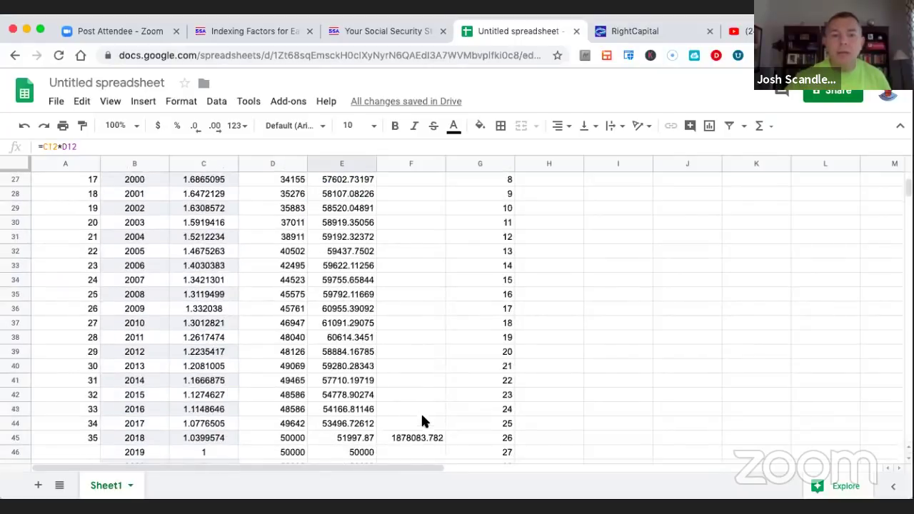
{"action": "left_click", "coordinate": [416, 439]}
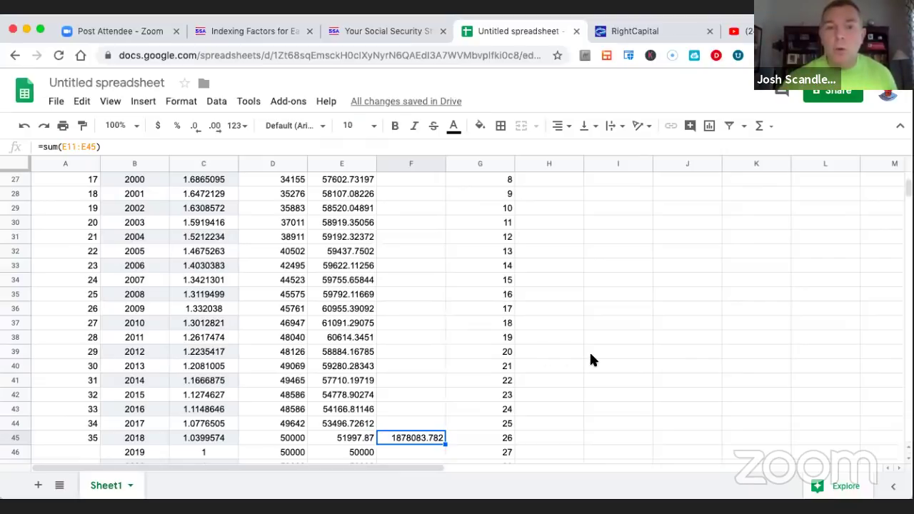
{"action": "scroll", "coordinate": [591, 360], "scroll_direction": "down", "scroll_amount": 1}
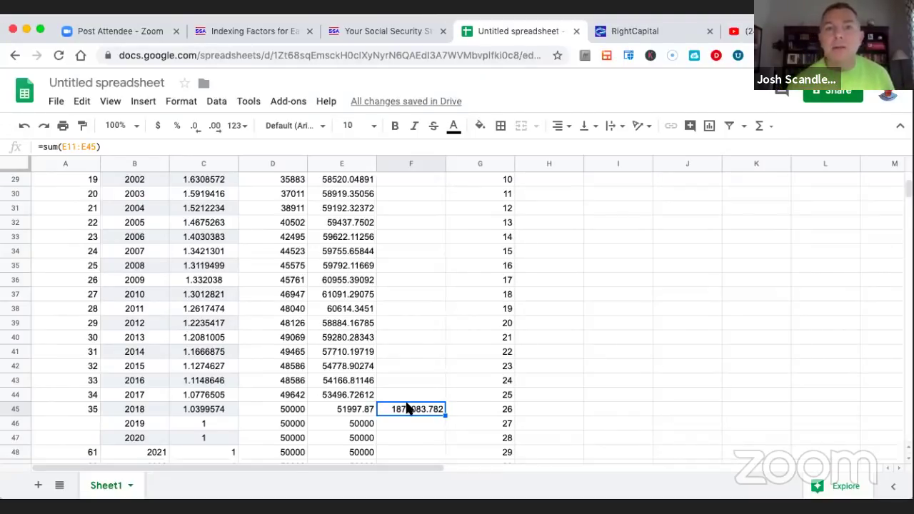
- Switch to the Social Security statement and highlight the full retirement age payment under Your Estimated Benefits
{"action": "left_click", "coordinate": [377, 31]}
{"action": "scroll", "coordinate": [492, 190], "scroll_direction": "up", "scroll_amount": 20}
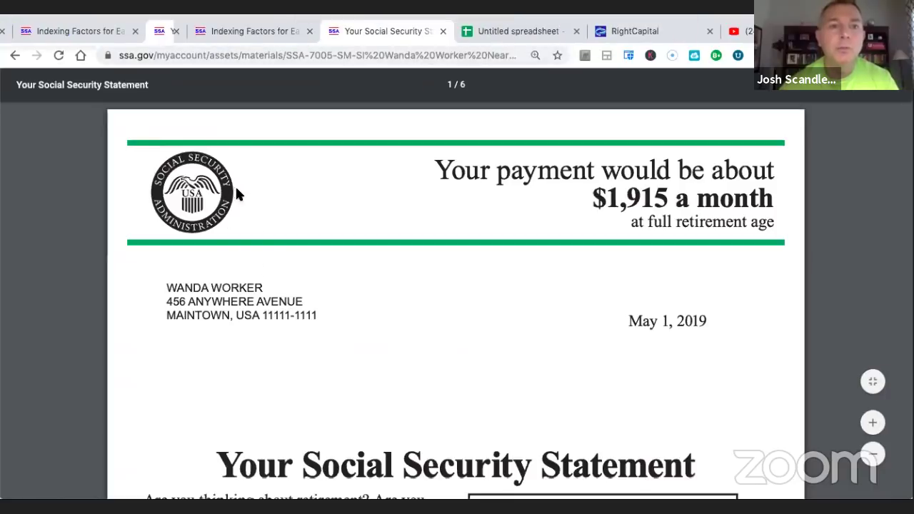
{"action": "scroll", "coordinate": [446, 360], "scroll_direction": "down", "scroll_amount": 7}
{"action": "scroll", "coordinate": [448, 370], "scroll_direction": "down", "scroll_amount": 7}
{"action": "scroll", "coordinate": [450, 370], "scroll_direction": "up", "scroll_amount": 2}
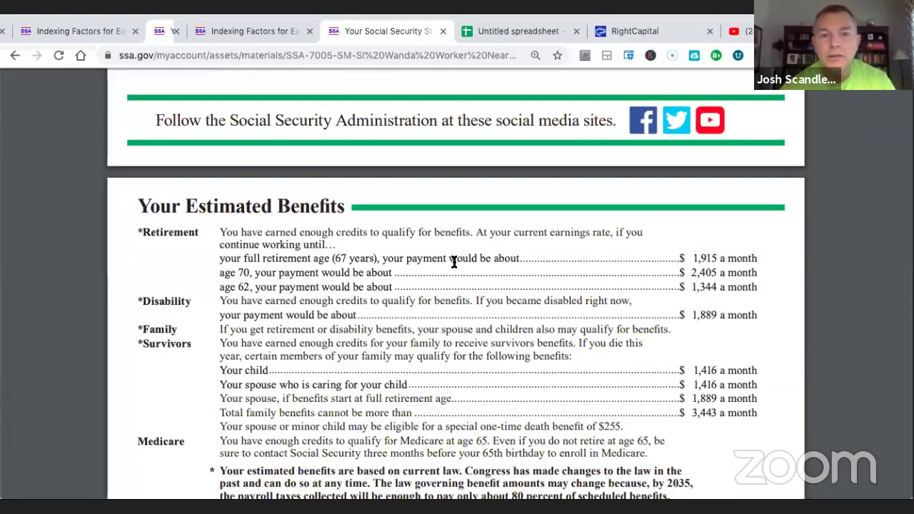
{"action": "double_click", "coordinate": [700, 259]}
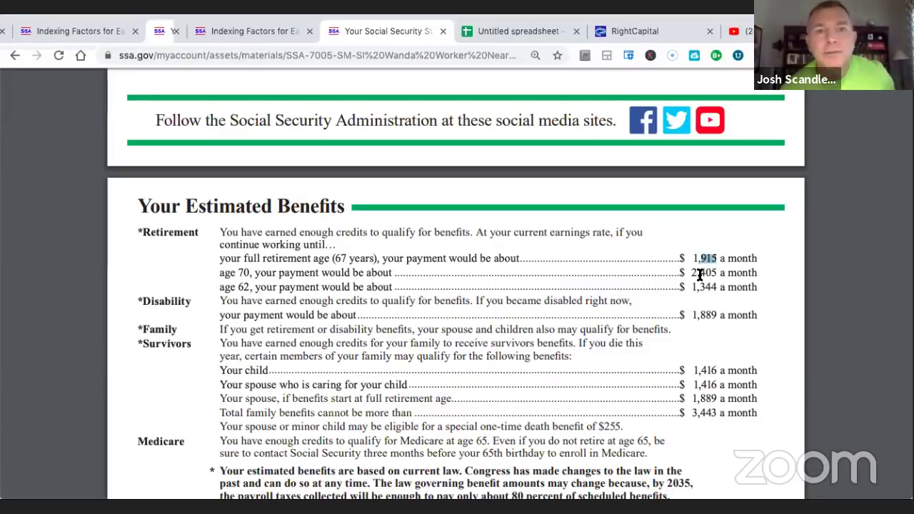
- Switch to the SSA indexing factors page and review its introduction for eligibility year 2021
{"action": "left_click", "coordinate": [228, 31]}
{"action": "scroll", "coordinate": [494, 305], "scroll_direction": "up", "scroll_amount": 10}
{"action": "scroll", "coordinate": [495, 315], "scroll_direction": "down", "scroll_amount": 5}
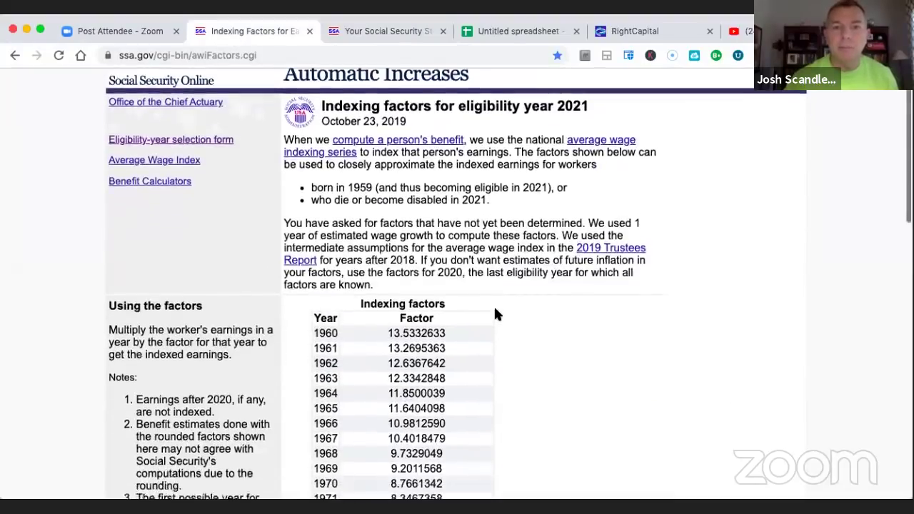
{"action": "scroll", "coordinate": [495, 314], "scroll_direction": "up", "scroll_amount": 4}
{"action": "scroll", "coordinate": [497, 314], "scroll_direction": "down", "scroll_amount": 1}
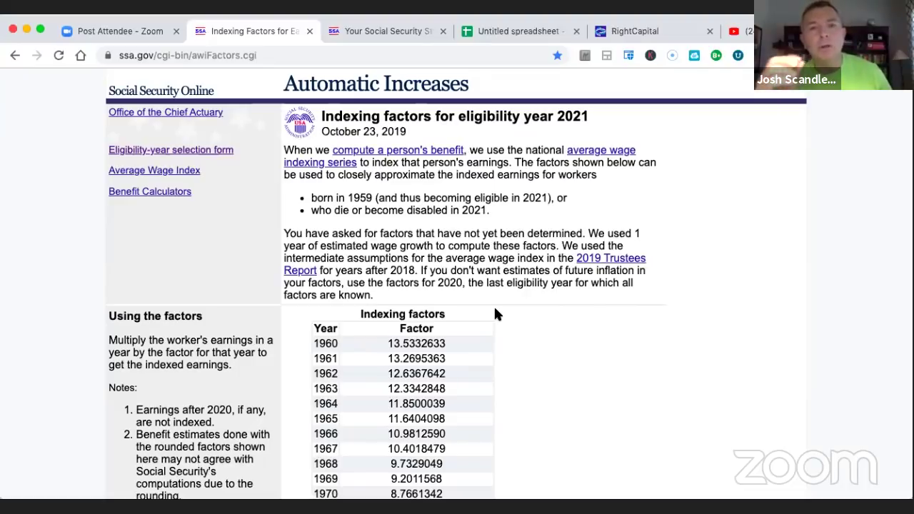
- Go back to the year of eligibility form and request the indexing factors for 2032
{"action": "left_click", "coordinate": [15, 55]}
{"action": "left_click", "coordinate": [555, 310]}
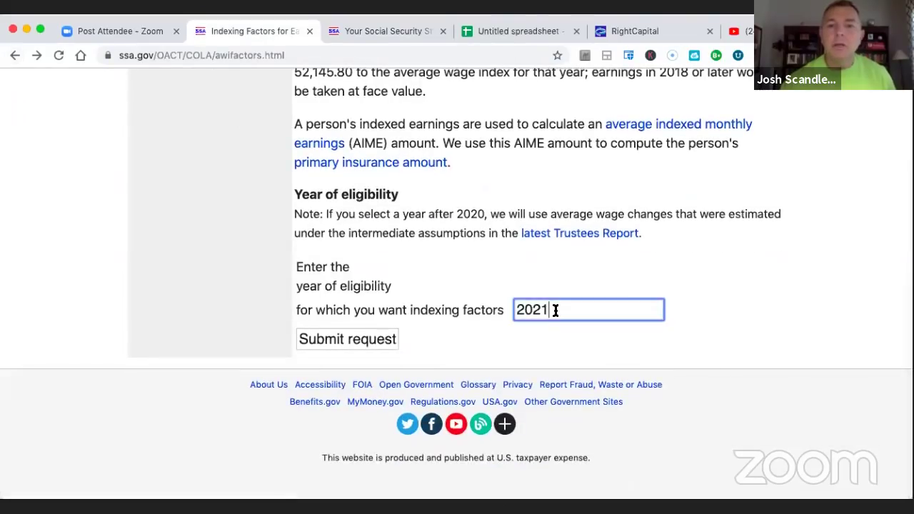
{"action": "key", "text": "BackSpace"}
{"action": "key", "text": "BackSpace"}
{"action": "type", "text": "32"}
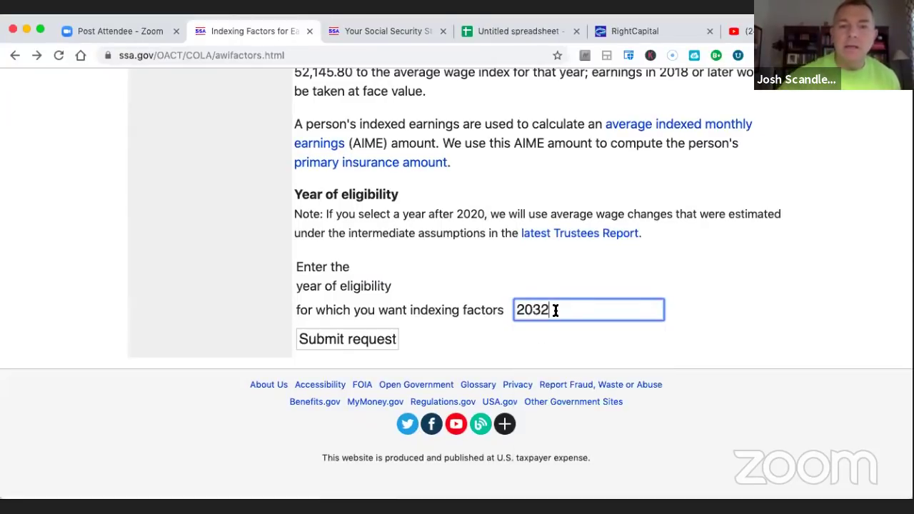
{"action": "left_click", "coordinate": [346, 340]}
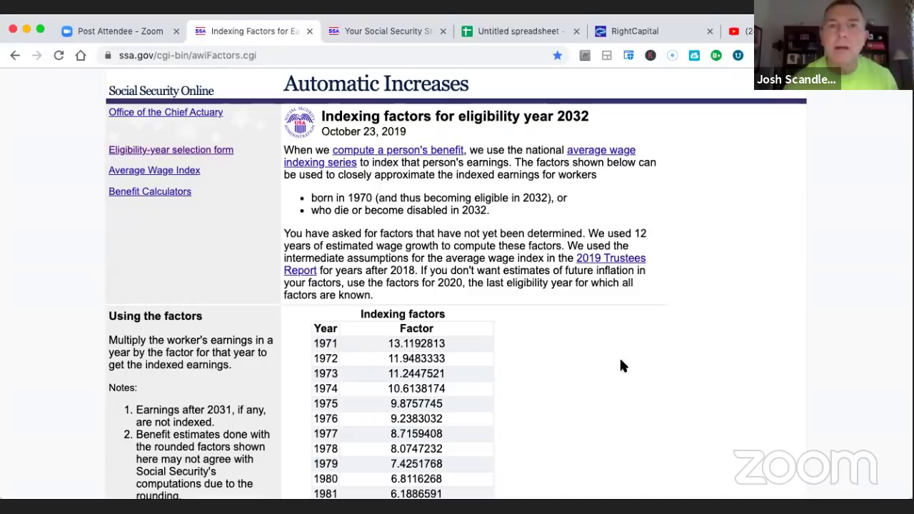
- Highlight the 1991 factor in the 2032 Indexing factors table and look over the surrounding years
{"action": "scroll", "coordinate": [620, 366], "scroll_direction": "down", "scroll_amount": 3}
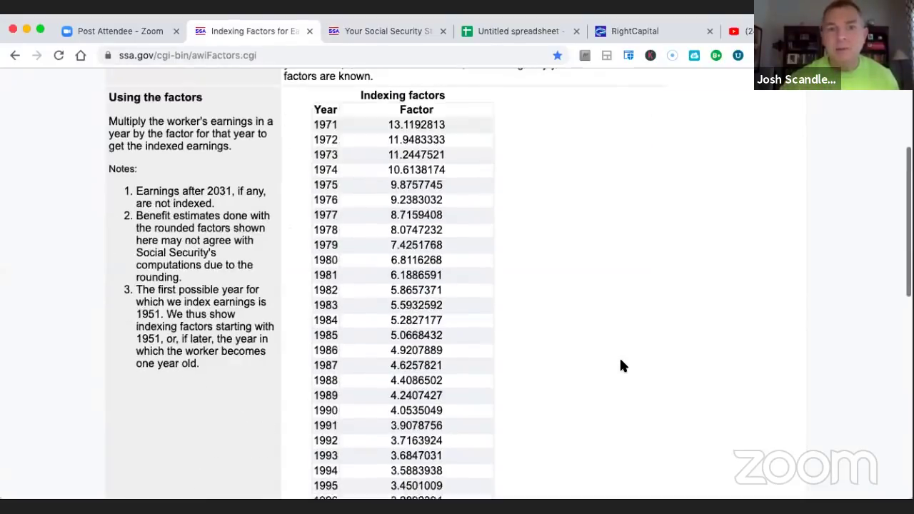
{"action": "scroll", "coordinate": [620, 366], "scroll_direction": "down", "scroll_amount": 2}
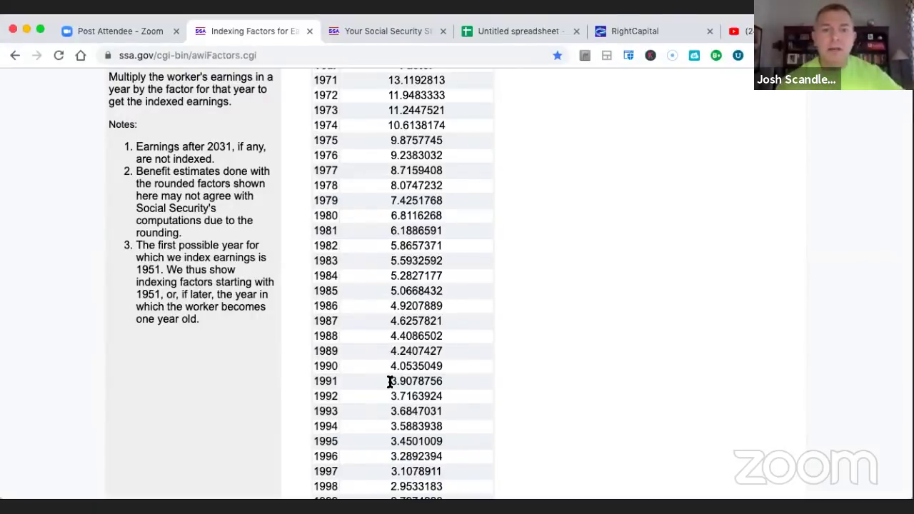
{"action": "left_click_drag", "start_coordinate": [390, 382], "coordinate": [453, 387]}
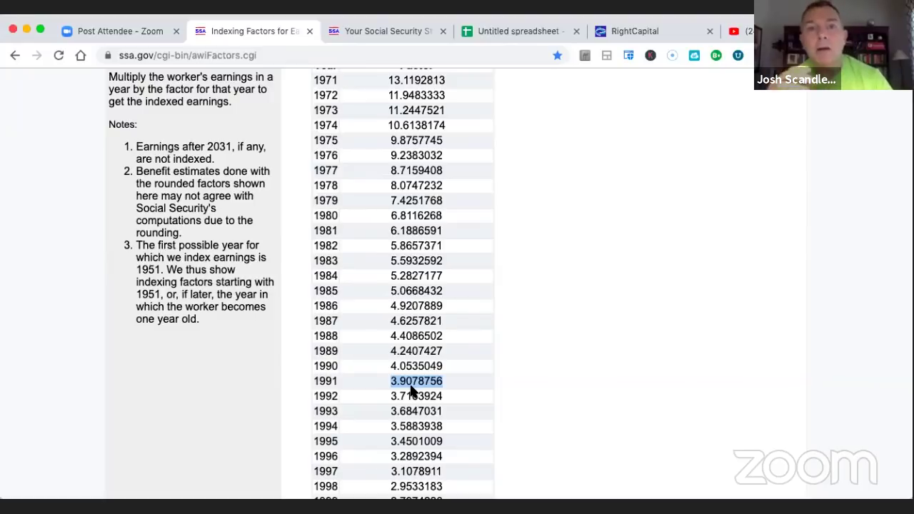
{"action": "scroll", "coordinate": [434, 350], "scroll_direction": "up", "scroll_amount": 3}
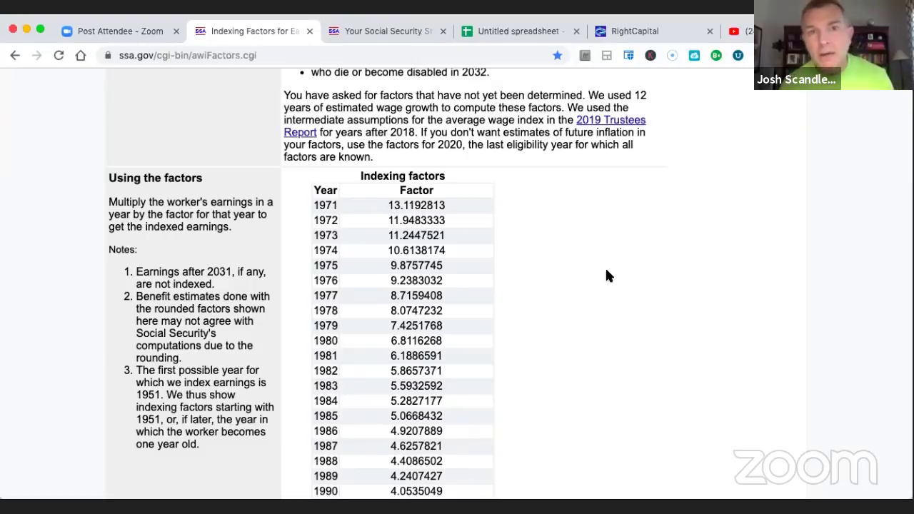
{"action": "scroll", "coordinate": [606, 272], "scroll_direction": "down", "scroll_amount": 3}
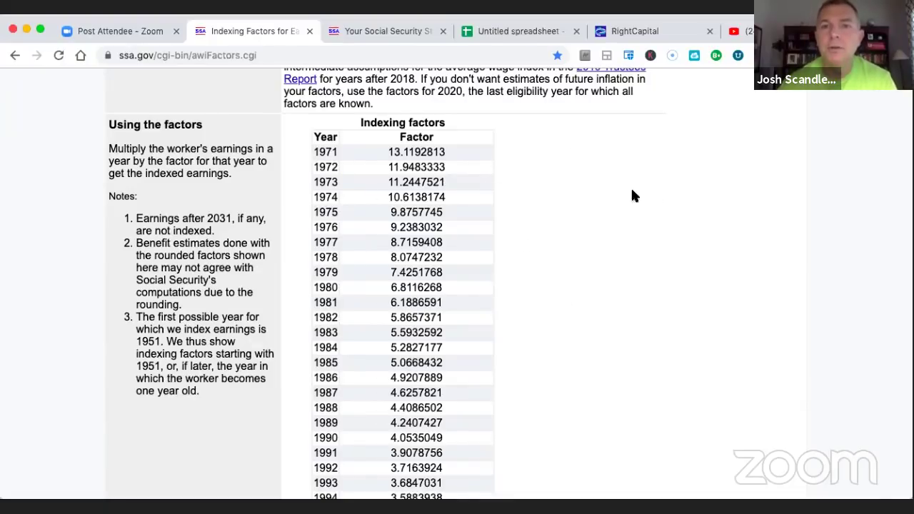
- Switch to RightCapital, look over the client profile's net worth accounts, and open the profile's retirement goals
{"action": "left_click", "coordinate": [641, 30]}
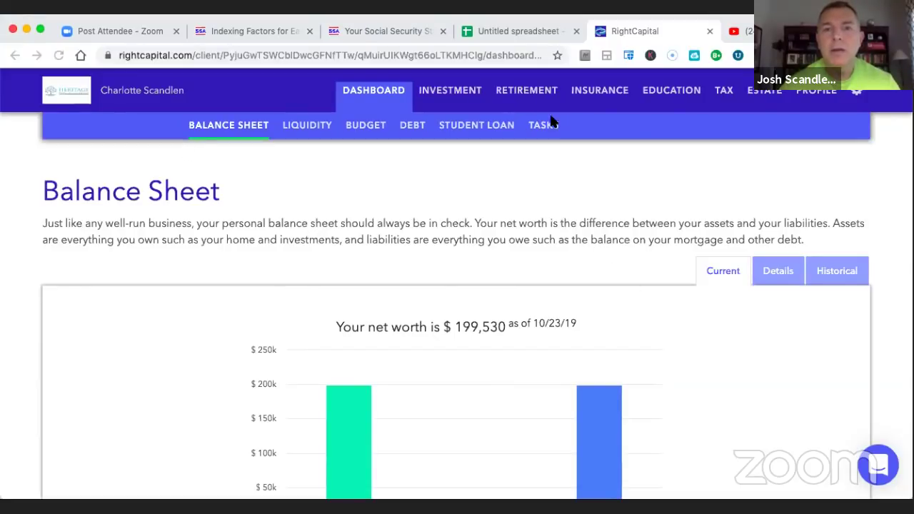
{"action": "left_click", "coordinate": [815, 92]}
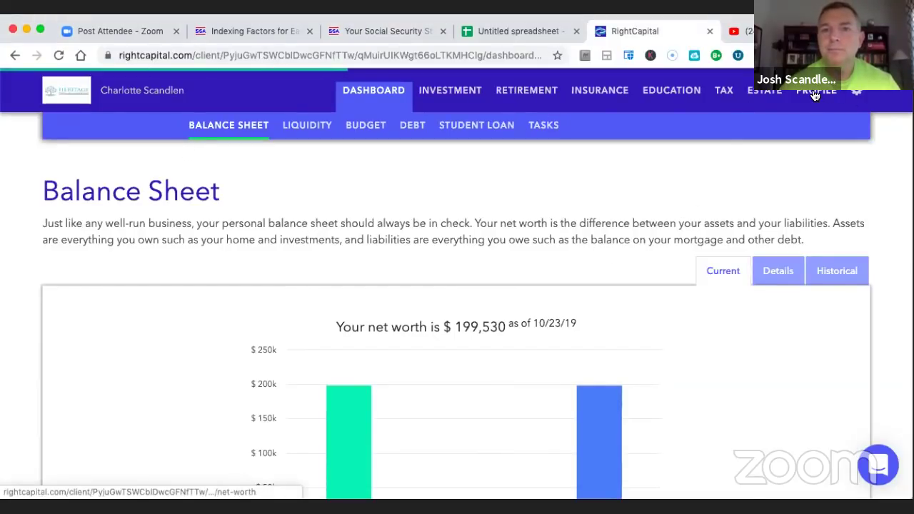
{"action": "scroll", "coordinate": [304, 322], "scroll_direction": "down", "scroll_amount": 1}
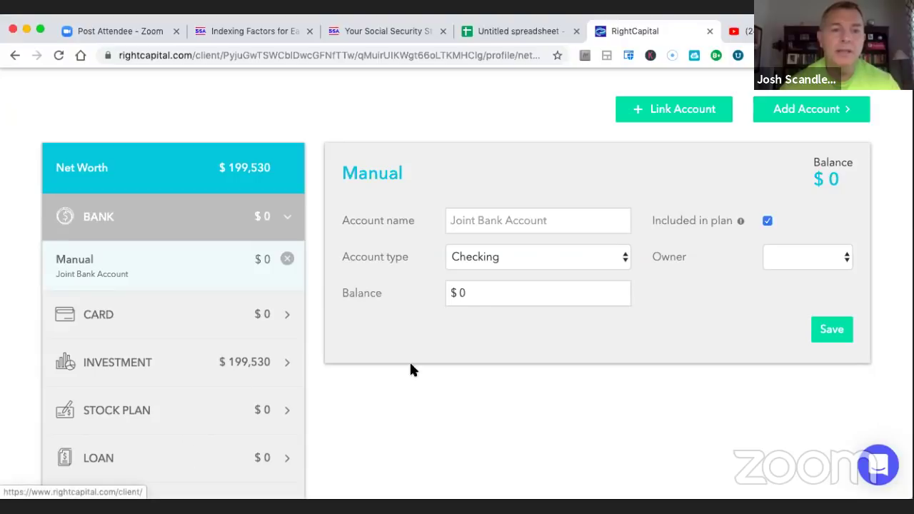
{"action": "scroll", "coordinate": [437, 386], "scroll_direction": "down", "scroll_amount": 1}
{"action": "scroll", "coordinate": [437, 386], "scroll_direction": "up", "scroll_amount": 2}
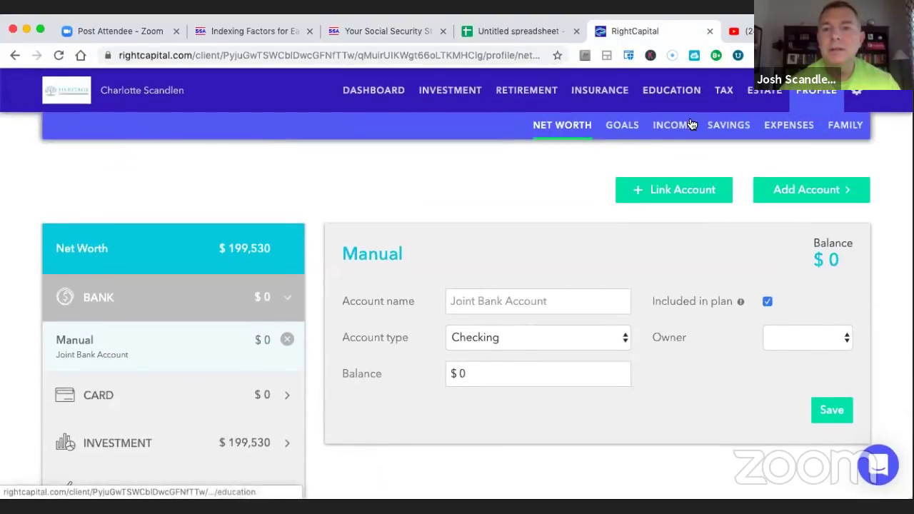
{"action": "left_click", "coordinate": [632, 130]}
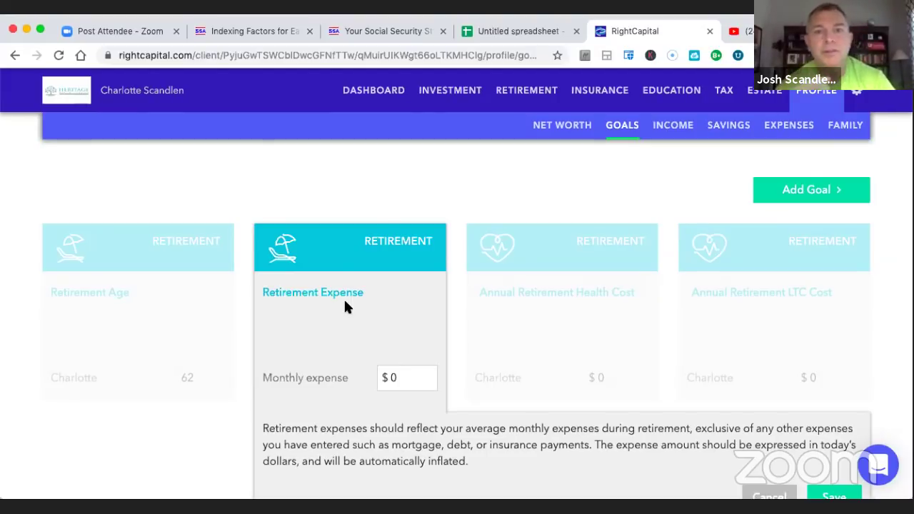
- Open the retirement cash flows for the proposed plan and review the yearly Expenses breakdown, including living expense
{"action": "left_click", "coordinate": [512, 93]}
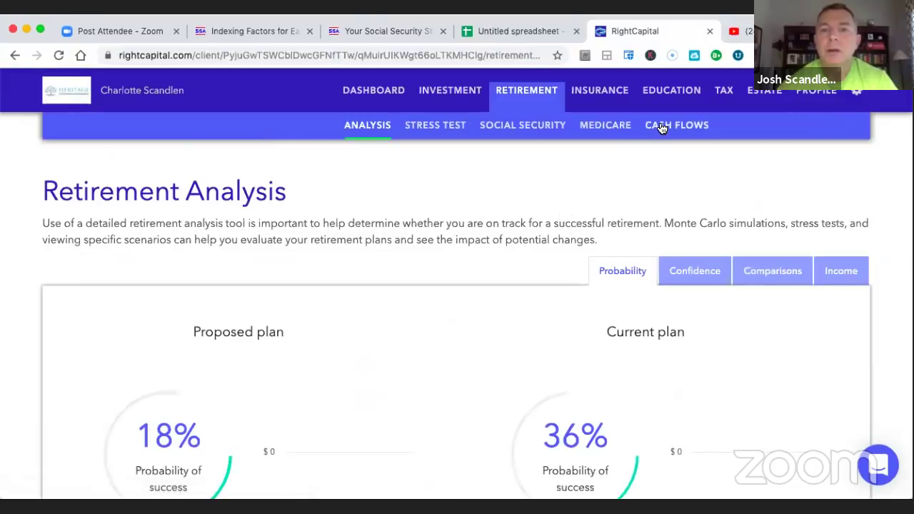
{"action": "left_click", "coordinate": [662, 126]}
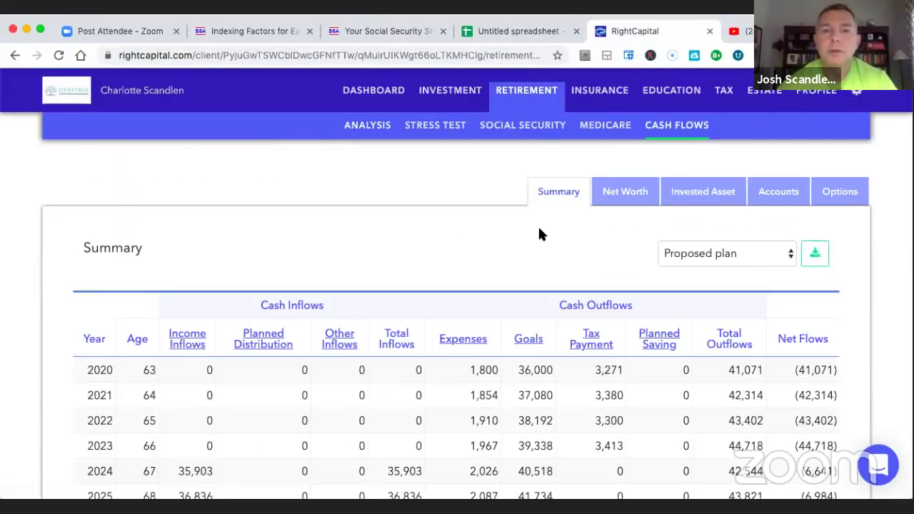
{"action": "left_click", "coordinate": [462, 340]}
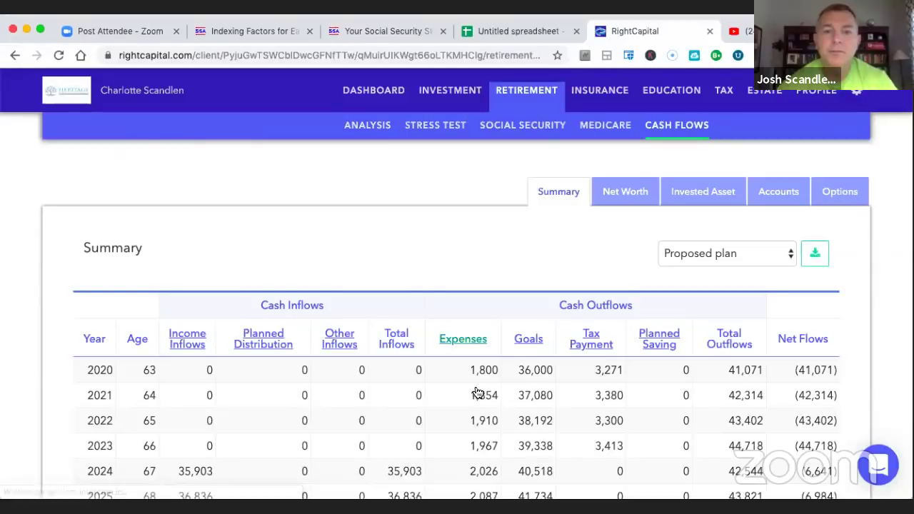
{"action": "scroll", "coordinate": [478, 391], "scroll_direction": "down", "scroll_amount": 1}
{"action": "scroll", "coordinate": [453, 280], "scroll_direction": "down", "scroll_amount": 5}
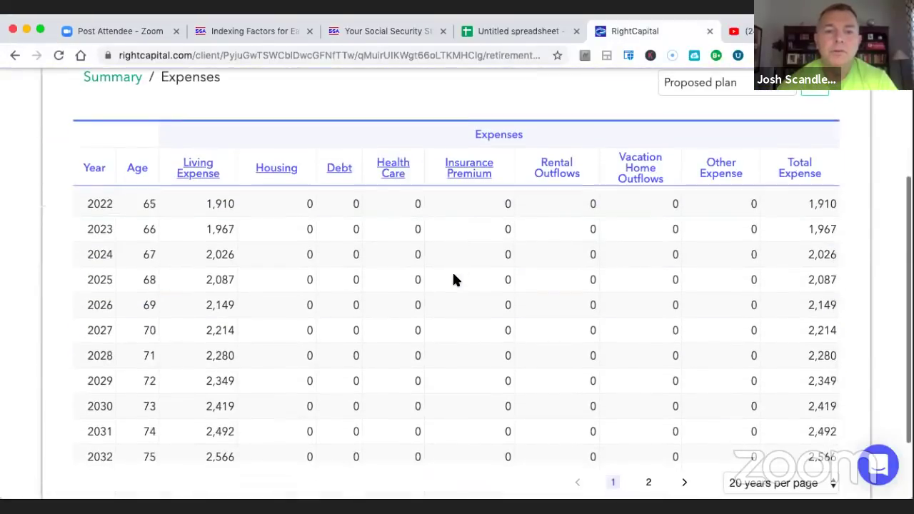
{"action": "scroll", "coordinate": [453, 279], "scroll_direction": "up", "scroll_amount": 2}
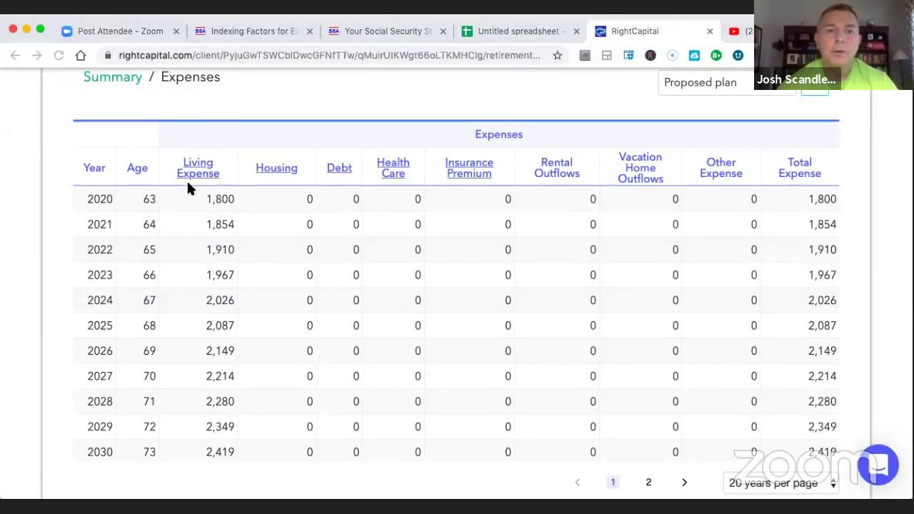
{"action": "scroll", "coordinate": [438, 279], "scroll_direction": "up", "scroll_amount": 3}
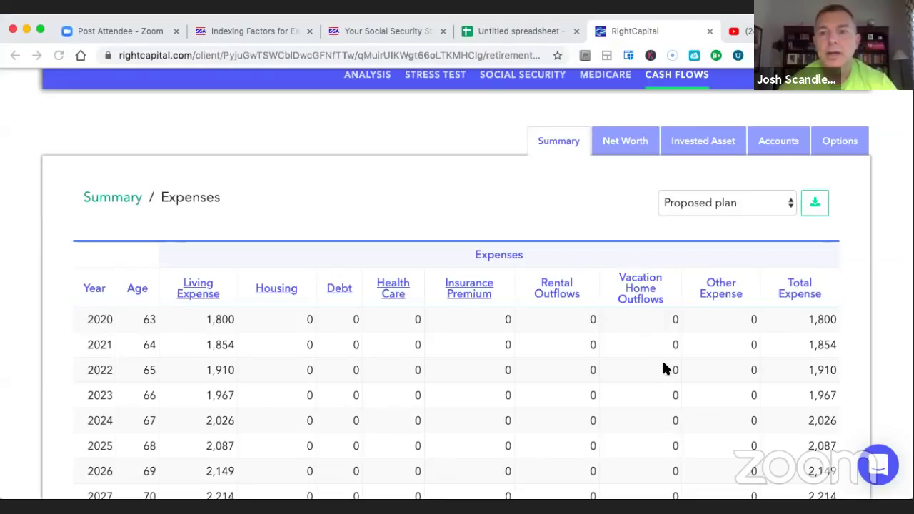
{"action": "scroll", "coordinate": [664, 366], "scroll_direction": "up", "scroll_amount": 2}
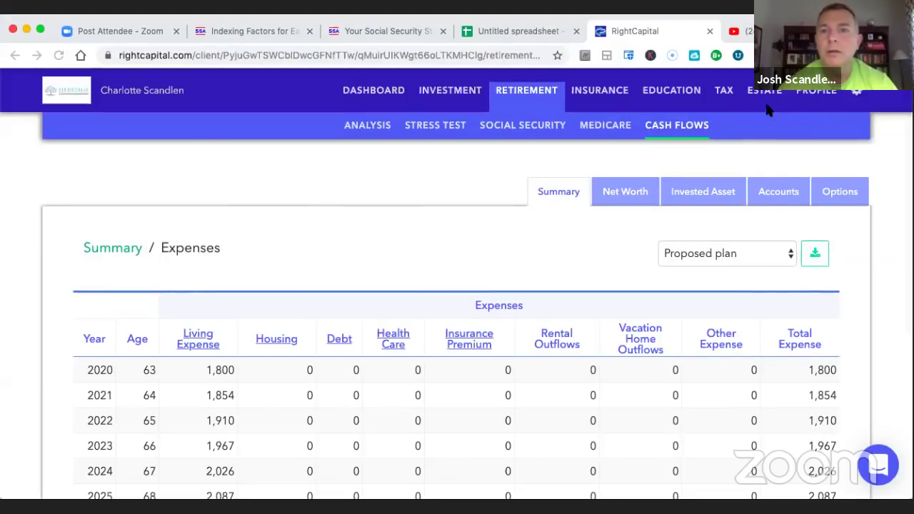
- Return to the client profile's goals, look over the existing goal cards, and start a new vacation goal
{"action": "left_click", "coordinate": [817, 91]}
{"action": "left_click", "coordinate": [632, 126]}
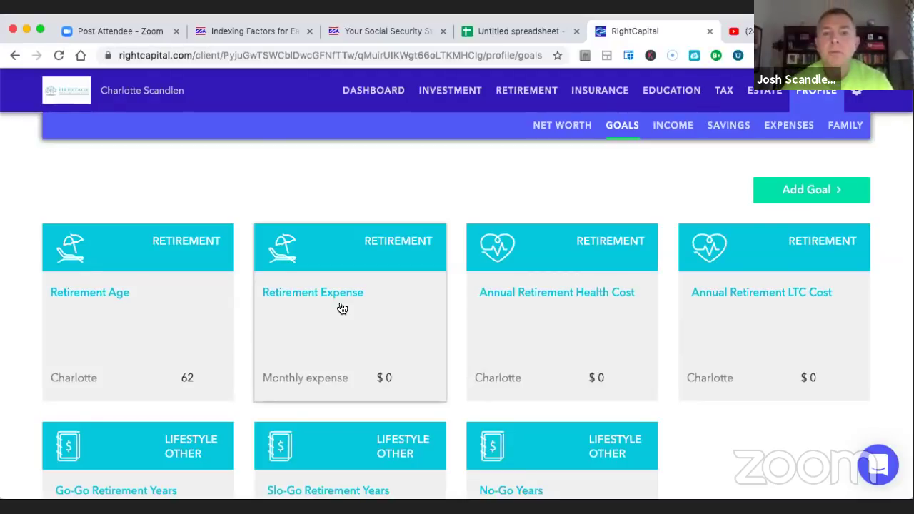
{"action": "scroll", "coordinate": [741, 467], "scroll_direction": "down", "scroll_amount": 3}
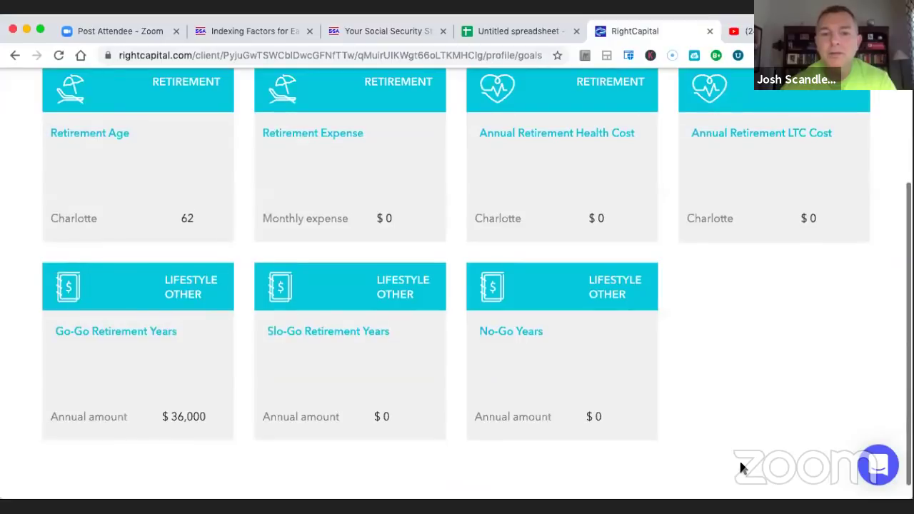
{"action": "scroll", "coordinate": [738, 398], "scroll_direction": "up", "scroll_amount": 3}
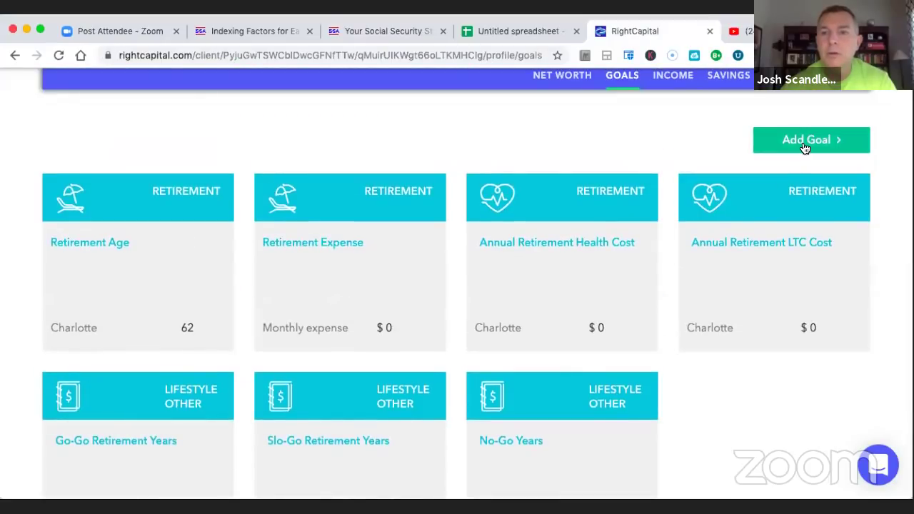
{"action": "left_click", "coordinate": [805, 143]}
{"action": "left_click", "coordinate": [795, 211]}
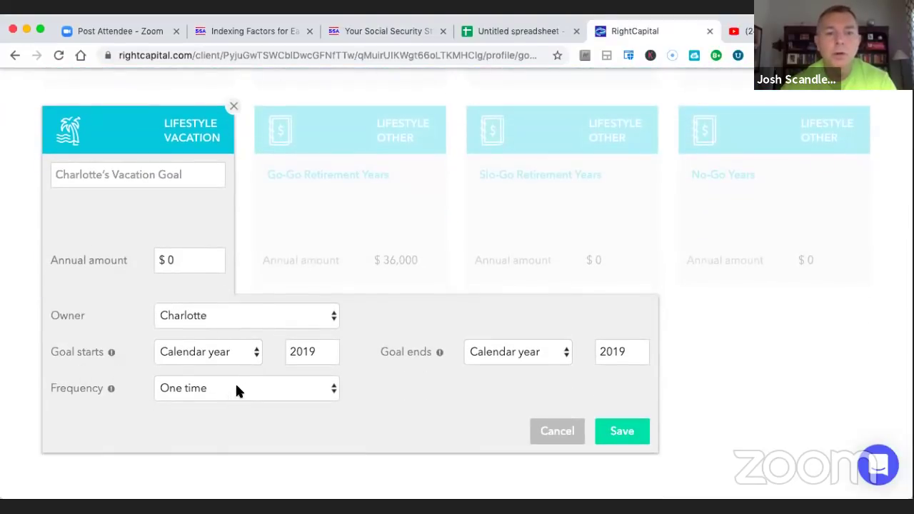
- Set the vacation goal's start to calendar year 2022 and its annual amount to $15,000
{"action": "left_click", "coordinate": [332, 348]}
{"action": "left_click", "coordinate": [332, 347]}
{"action": "left_click", "coordinate": [332, 347]}
{"action": "left_click", "coordinate": [193, 261]}
{"action": "key", "text": "BackSpace"}
{"action": "type", "text": "1"}
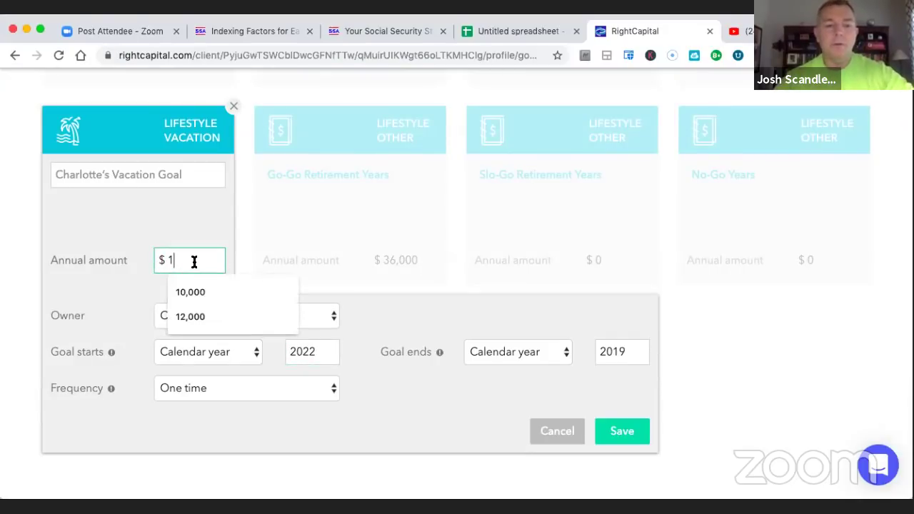
{"action": "type", "text": "5,000"}
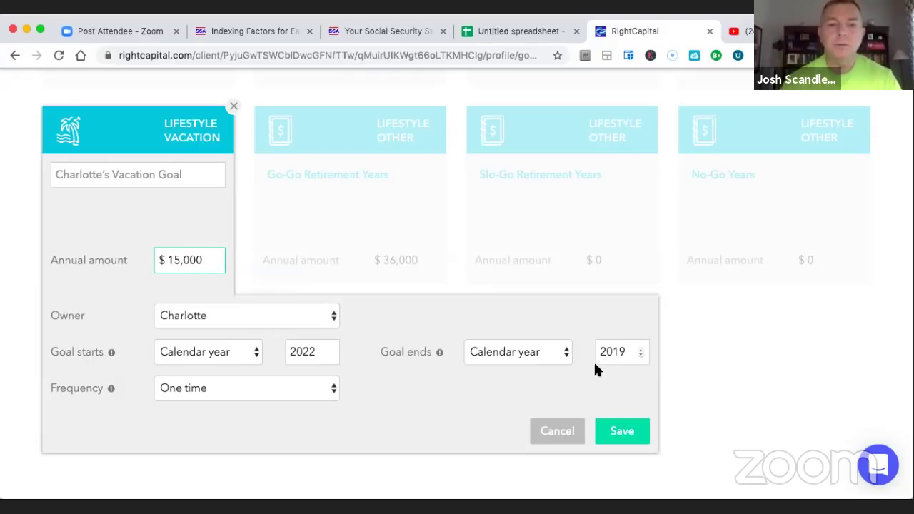
- Set the vacation goal's end to calendar year 2022 and save the goal
{"action": "left_click", "coordinate": [628, 352]}
{"action": "key", "text": "BackSpace"}
{"action": "key", "text": "BackSpace"}
{"action": "type", "text": "22"}
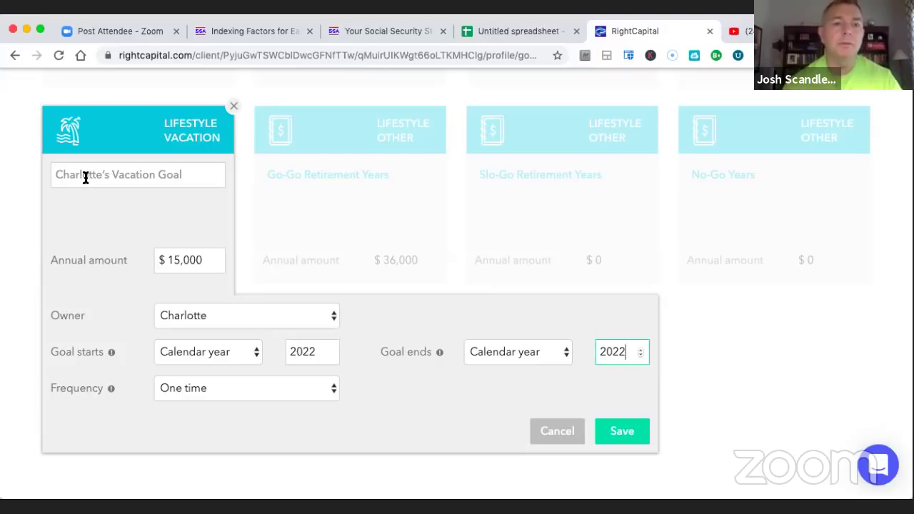
{"action": "left_click", "coordinate": [623, 433]}
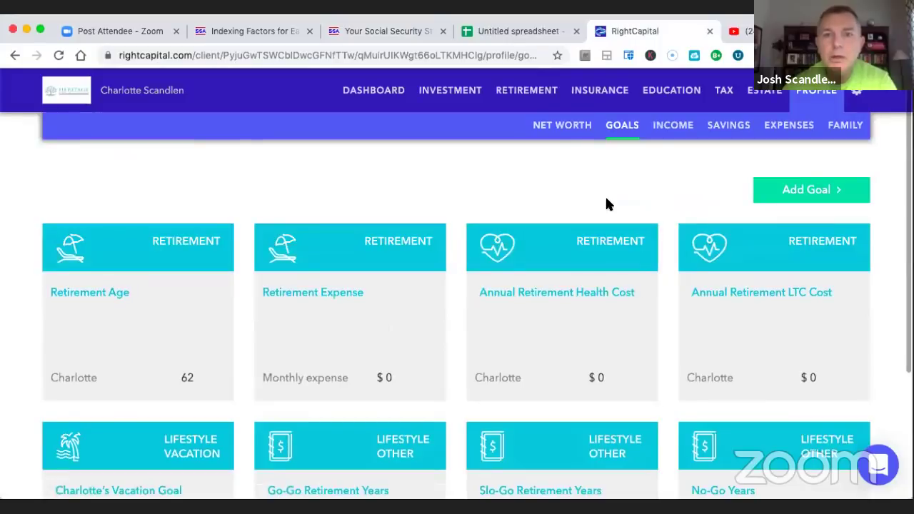
- Reopen the retirement cash flows, check the Expenses breakdown, and return to the summary
{"action": "left_click", "coordinate": [530, 94]}
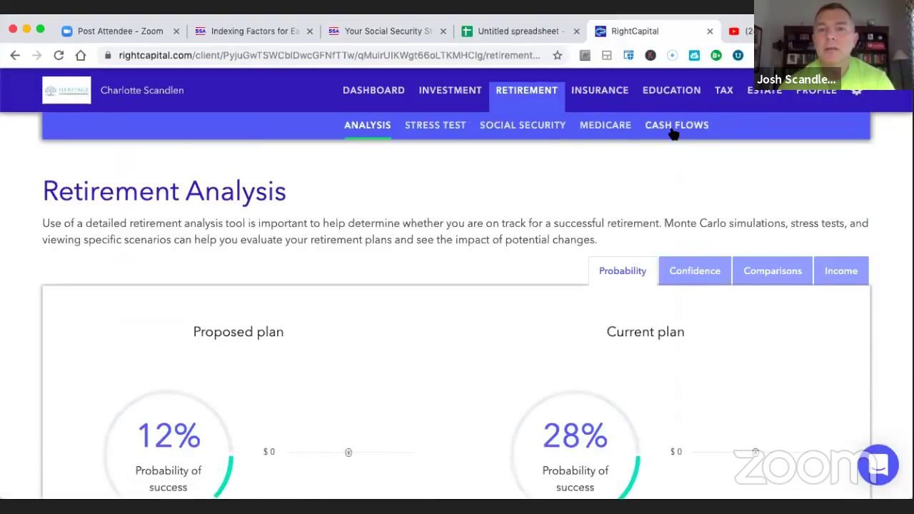
{"action": "left_click", "coordinate": [673, 127]}
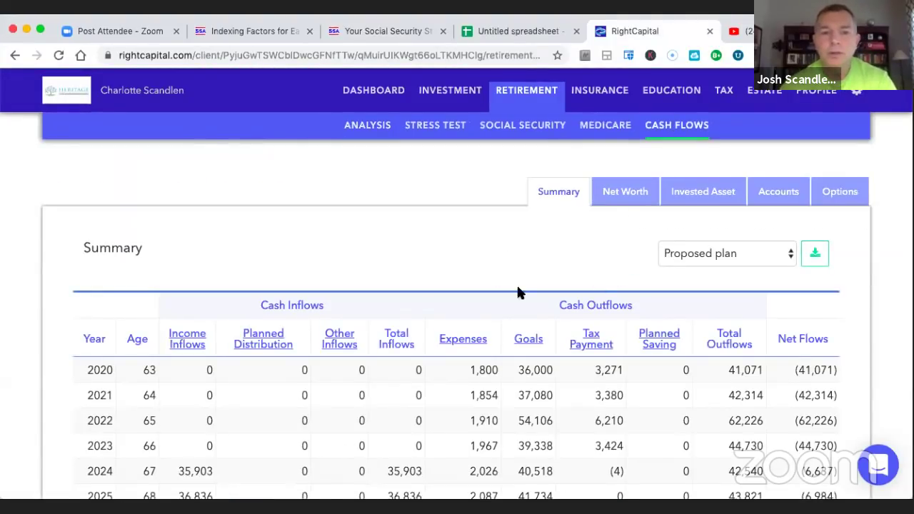
{"action": "scroll", "coordinate": [503, 258], "scroll_direction": "down", "scroll_amount": 2}
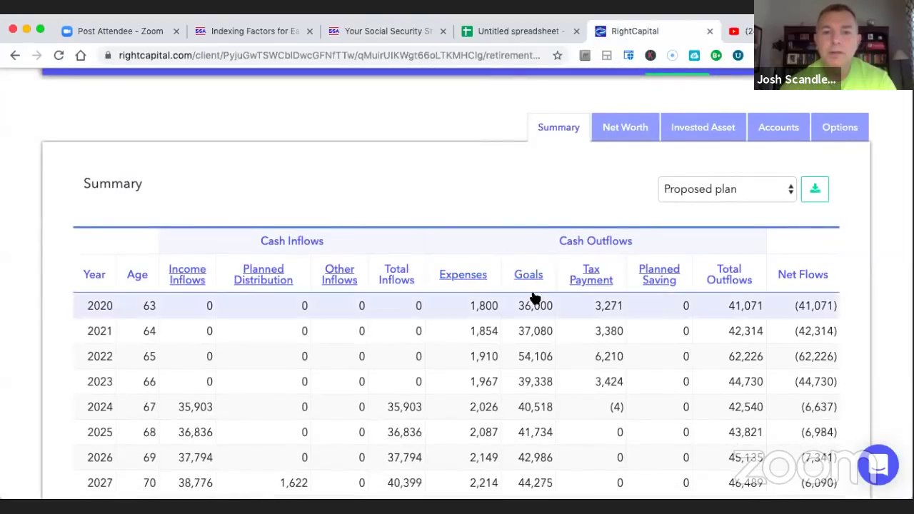
{"action": "left_click", "coordinate": [466, 279]}
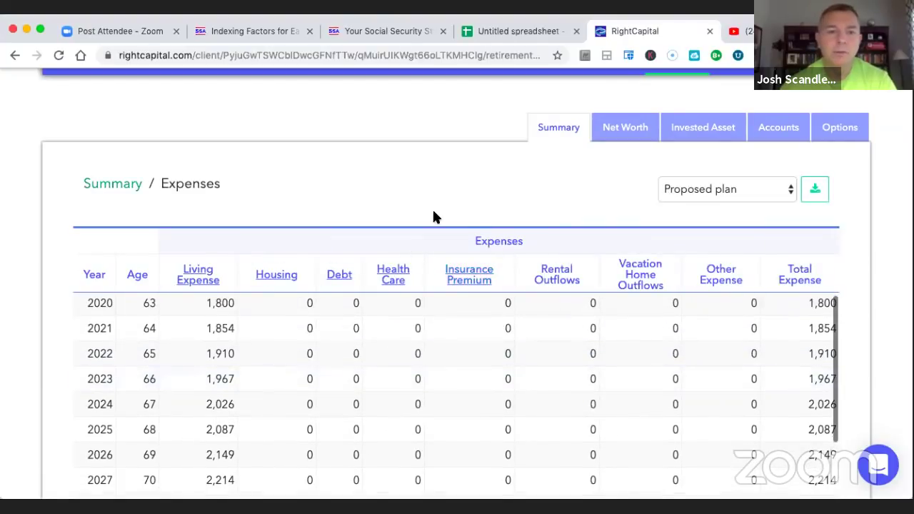
{"action": "left_click", "coordinate": [125, 187]}
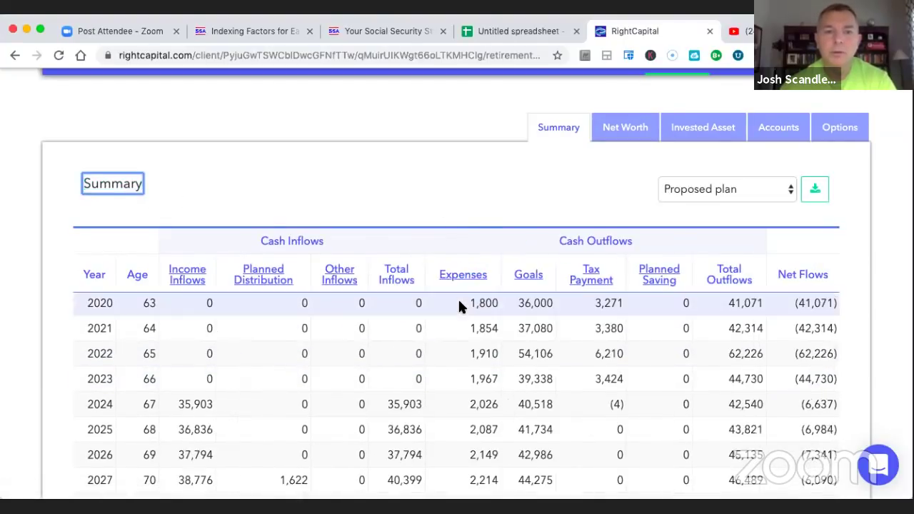
- Examine the Goals breakdown in the cash flows, including the yearly details for Vacation and Other Goals
{"action": "left_click", "coordinate": [530, 278]}
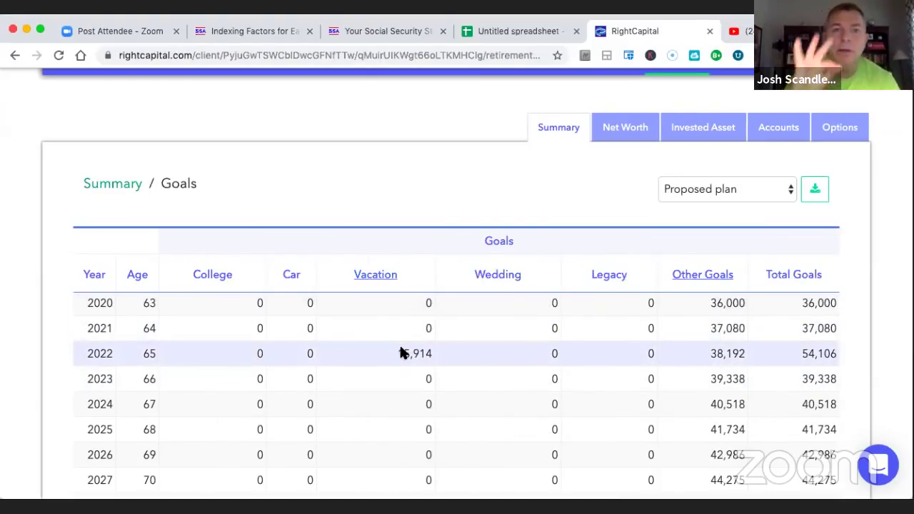
{"action": "left_click", "coordinate": [376, 276]}
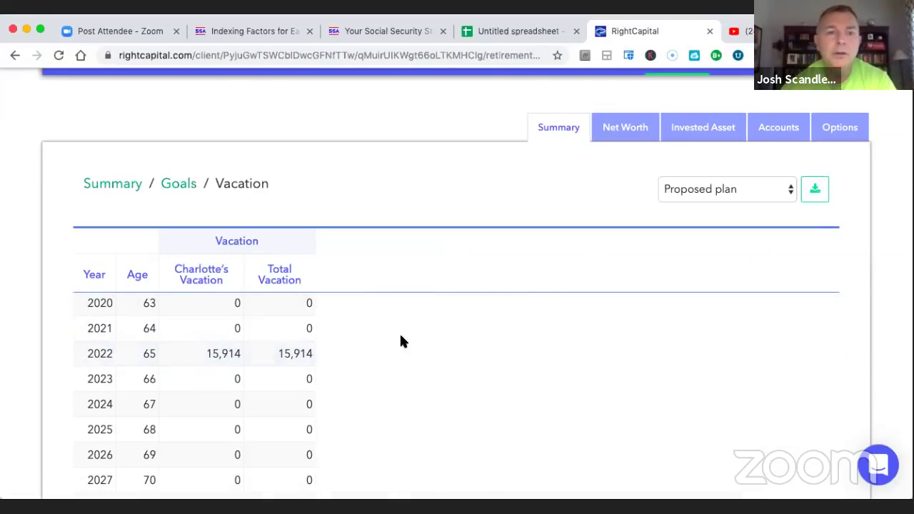
{"action": "left_click", "coordinate": [175, 187]}
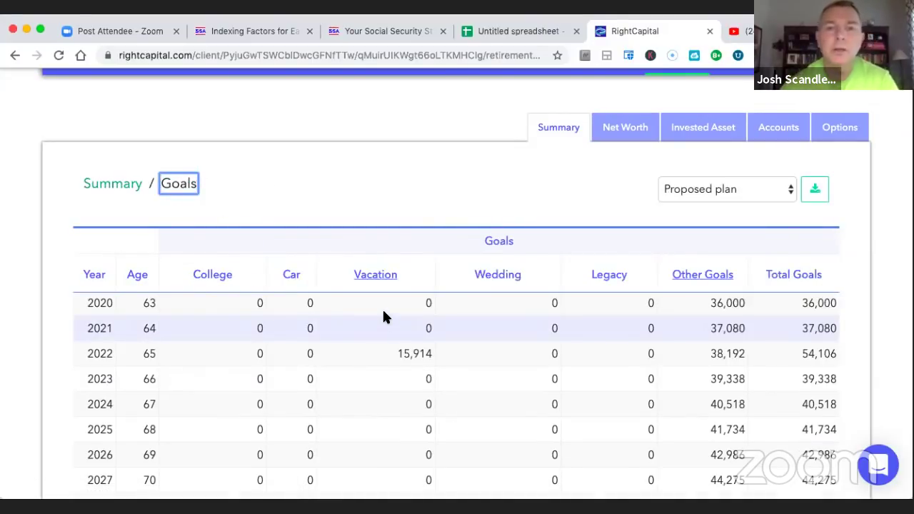
{"action": "left_click", "coordinate": [122, 183]}
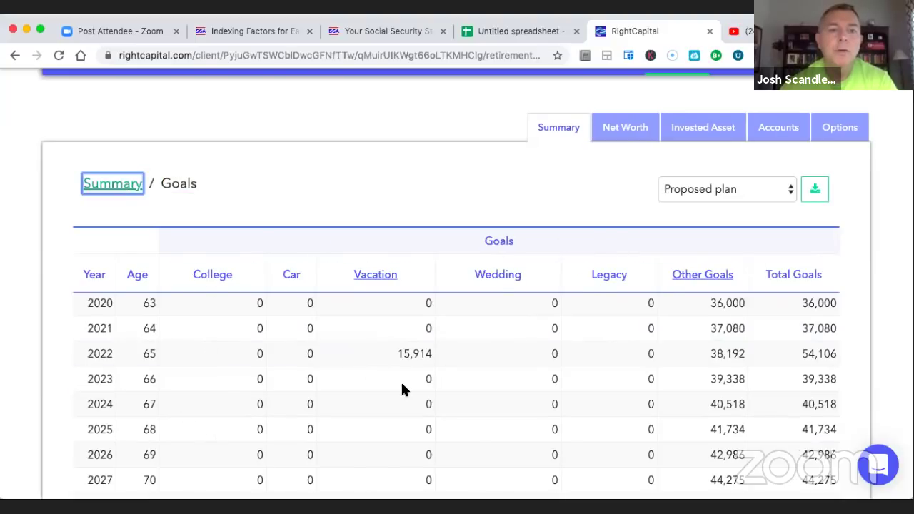
{"action": "left_click", "coordinate": [531, 277]}
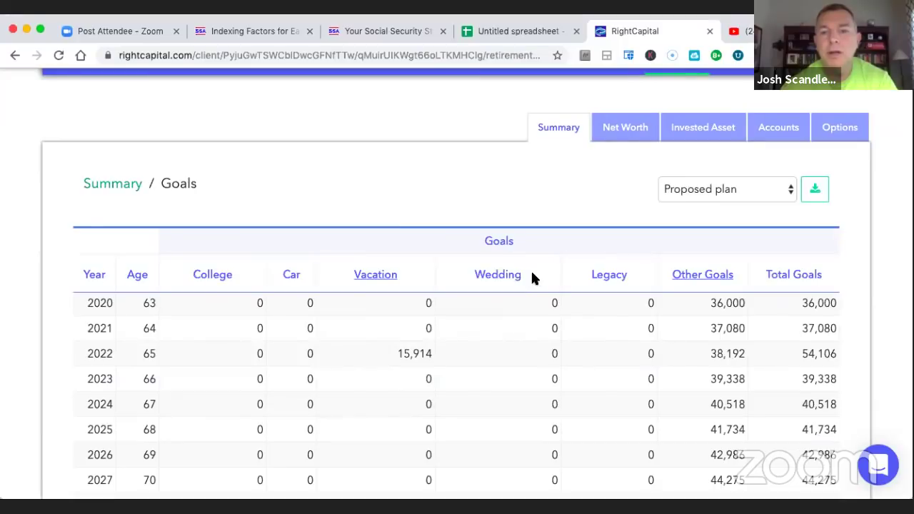
{"action": "left_click", "coordinate": [678, 276]}
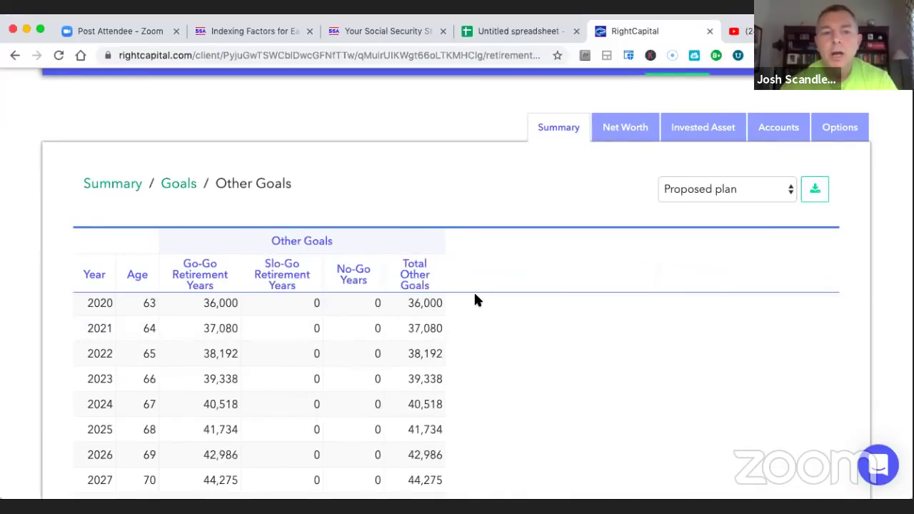
{"action": "scroll", "coordinate": [474, 290], "scroll_direction": "down", "scroll_amount": 1}
{"action": "scroll", "coordinate": [474, 291], "scroll_direction": "up", "scroll_amount": 3}
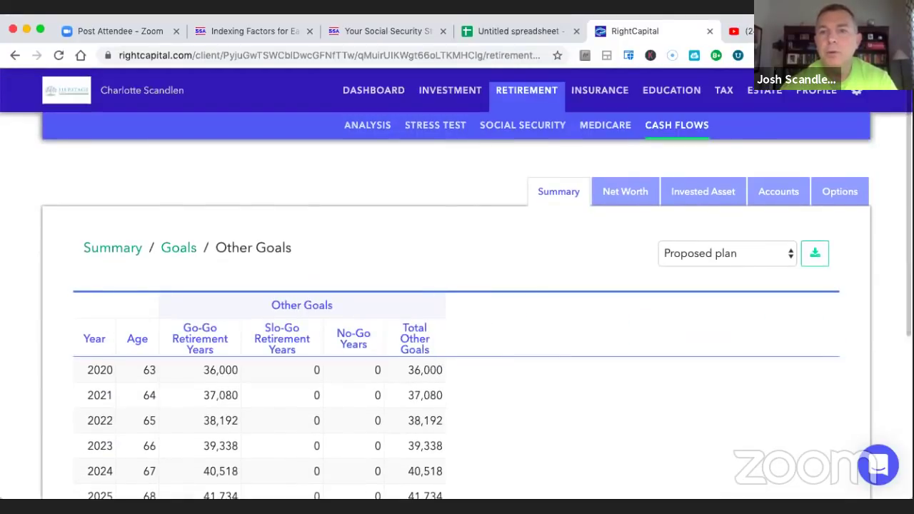
- Go back to the profile's goals, open the monthly Retirement Expense amount, and close it without editing
{"action": "left_click", "coordinate": [818, 91]}
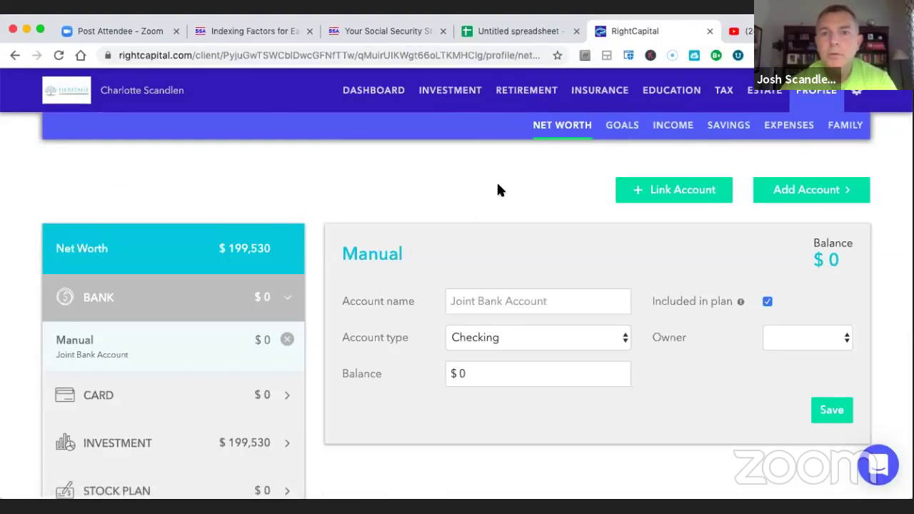
{"action": "left_click", "coordinate": [623, 129]}
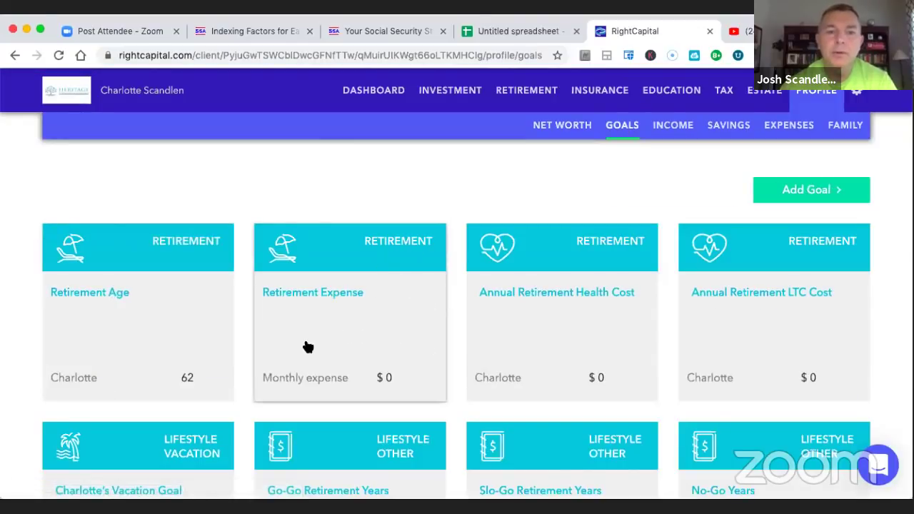
{"action": "scroll", "coordinate": [359, 311], "scroll_direction": "down", "scroll_amount": 3}
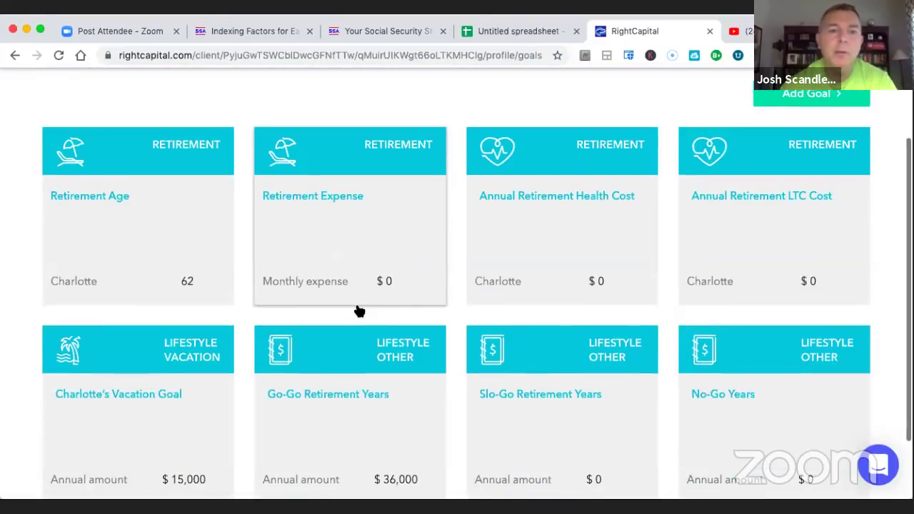
{"action": "left_click", "coordinate": [359, 239]}
{"action": "left_click", "coordinate": [403, 280]}
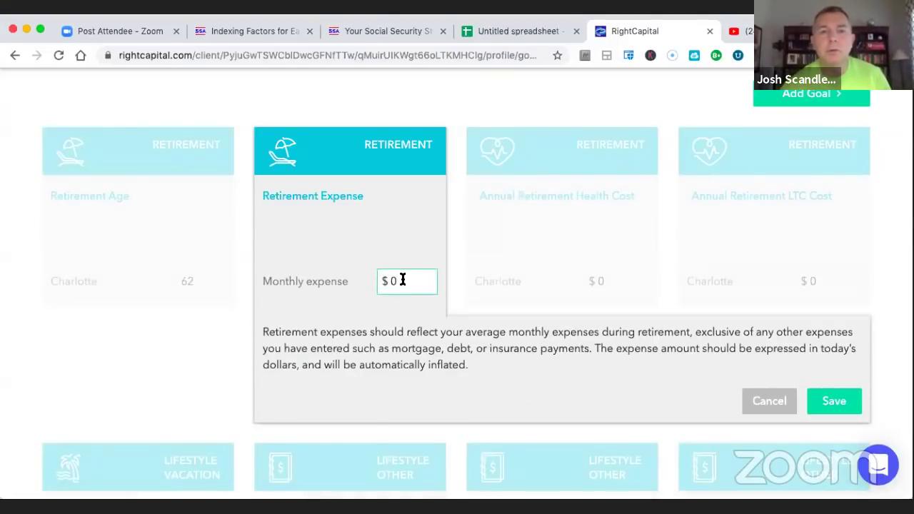
{"action": "left_click", "coordinate": [426, 100]}
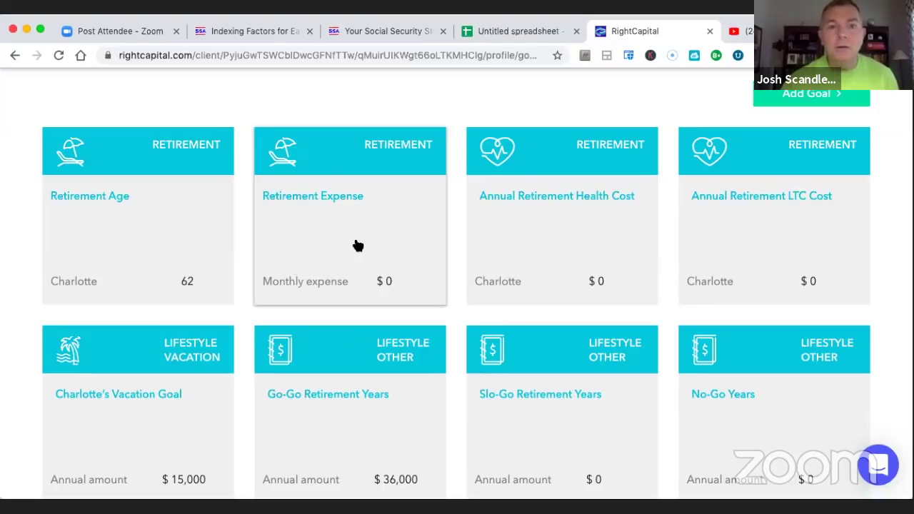
- Reopen the retirement cash flows and examine the yearly Expenses breakdown of the proposed plan
{"action": "scroll", "coordinate": [533, 93], "scroll_direction": "up", "scroll_amount": 2}
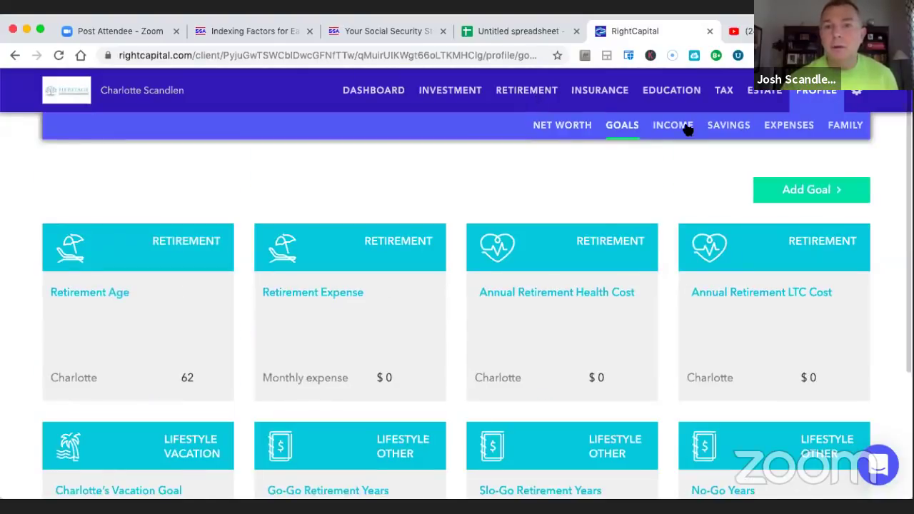
{"action": "left_click", "coordinate": [537, 90]}
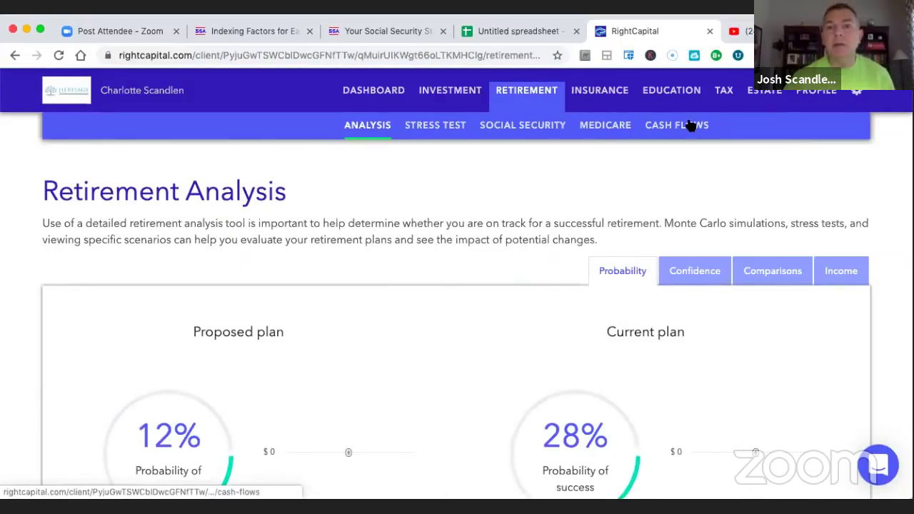
{"action": "left_click", "coordinate": [690, 126]}
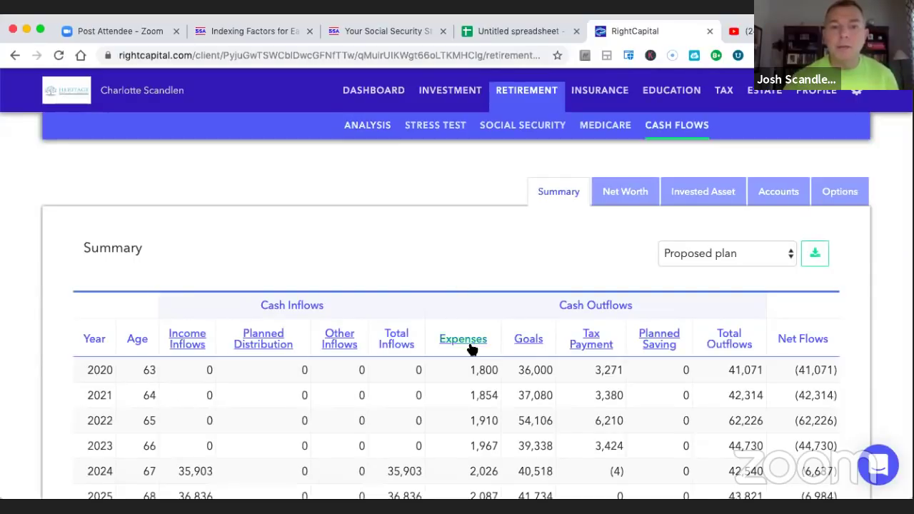
{"action": "left_click", "coordinate": [472, 348]}
{"action": "scroll", "coordinate": [504, 415], "scroll_direction": "down", "scroll_amount": 3}
{"action": "scroll", "coordinate": [505, 415], "scroll_direction": "up", "scroll_amount": 2}
{"action": "scroll", "coordinate": [446, 318], "scroll_direction": "down", "scroll_amount": 3}
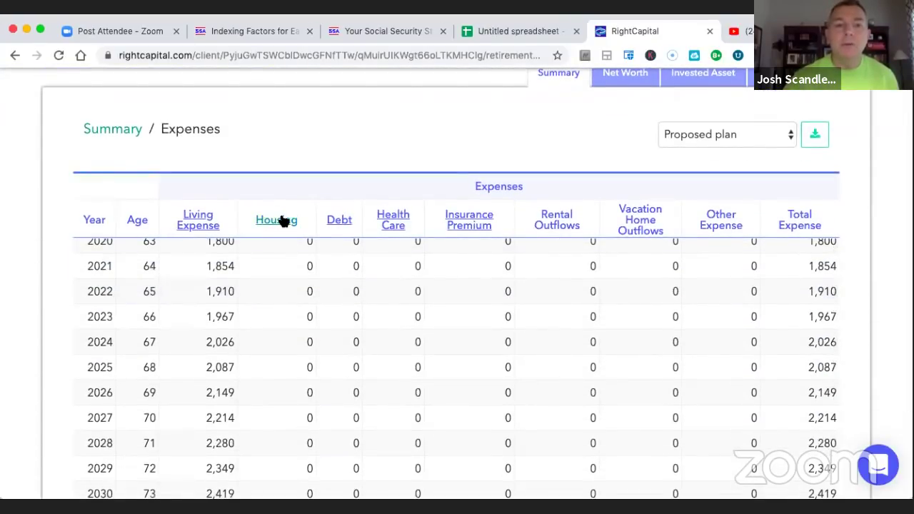
- Check the Housing details within the Expenses breakdown and return to the Expenses level
{"action": "left_click", "coordinate": [285, 222]}
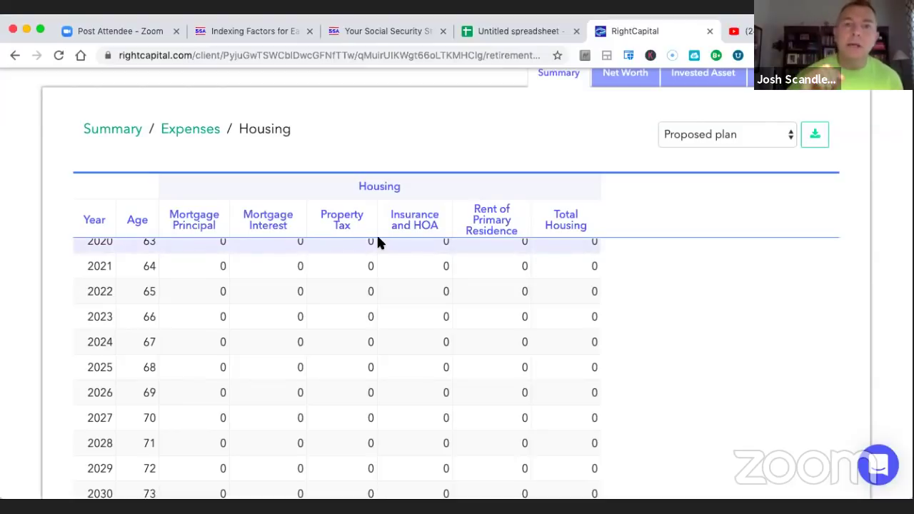
{"action": "scroll", "coordinate": [418, 224], "scroll_direction": "up", "scroll_amount": 3}
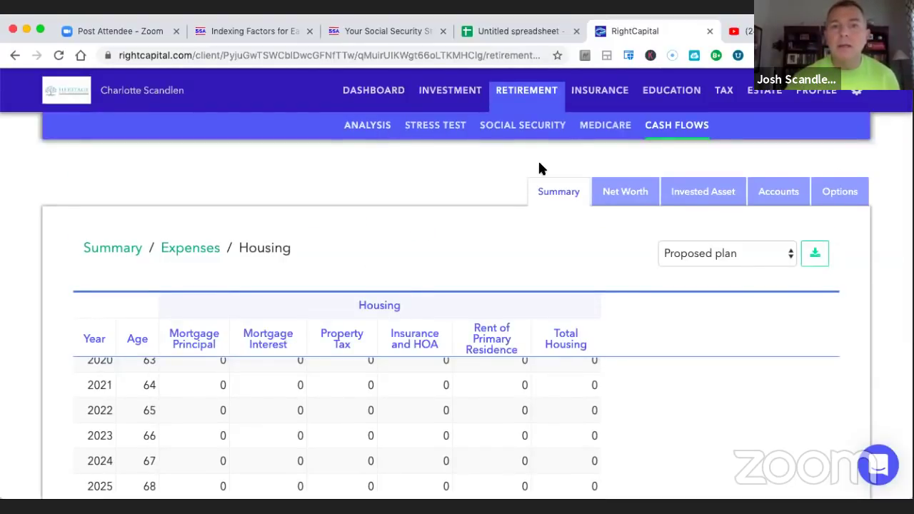
{"action": "left_click", "coordinate": [175, 250]}
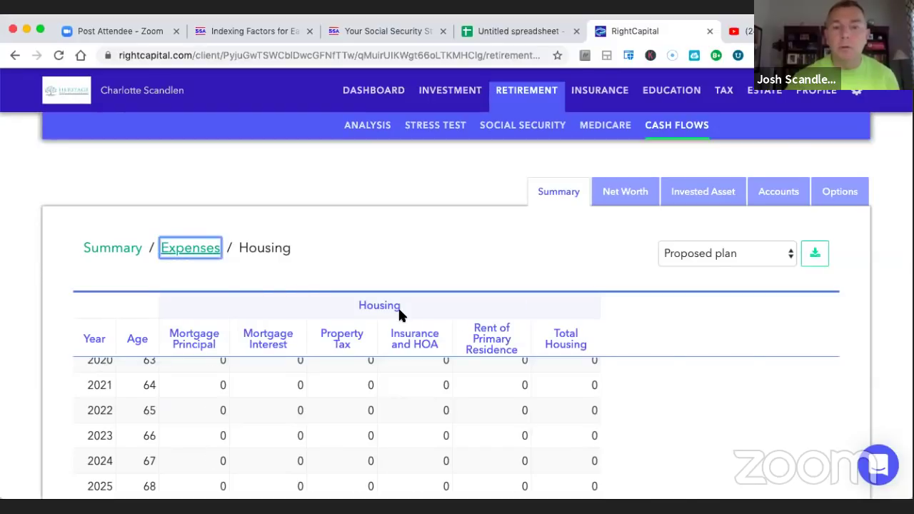
{"action": "scroll", "coordinate": [362, 234], "scroll_direction": "down", "scroll_amount": 2}
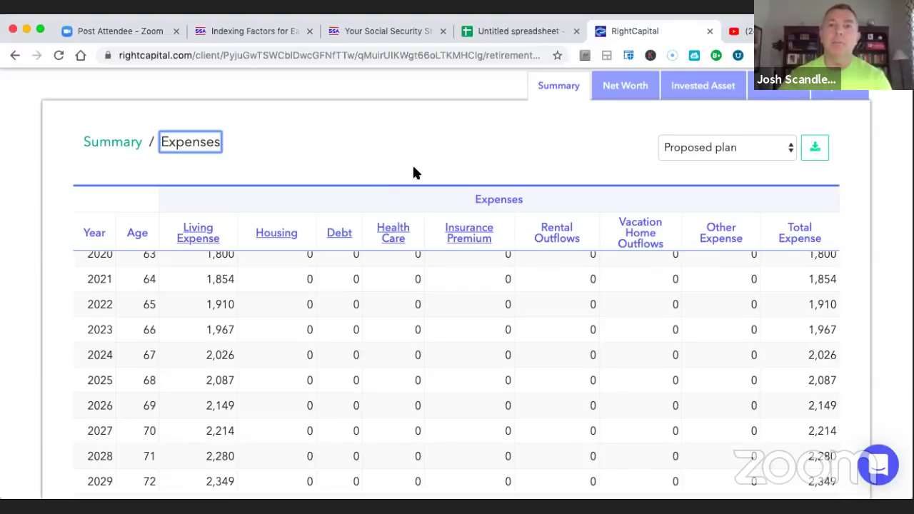
{"action": "scroll", "coordinate": [456, 174], "scroll_direction": "up", "scroll_amount": 3}
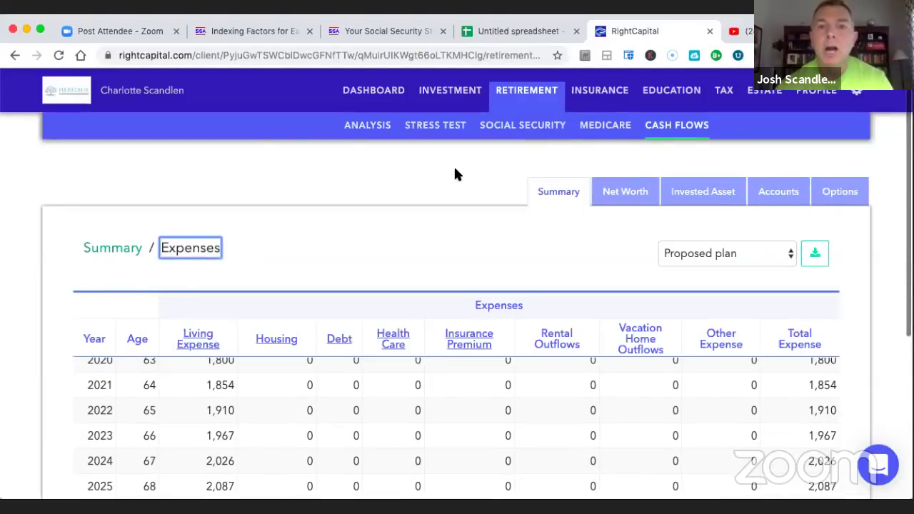
- Open the Social Security entry in the profile's income and go to its monthly full retirement benefit amount (PIA)
{"action": "left_click", "coordinate": [814, 98]}
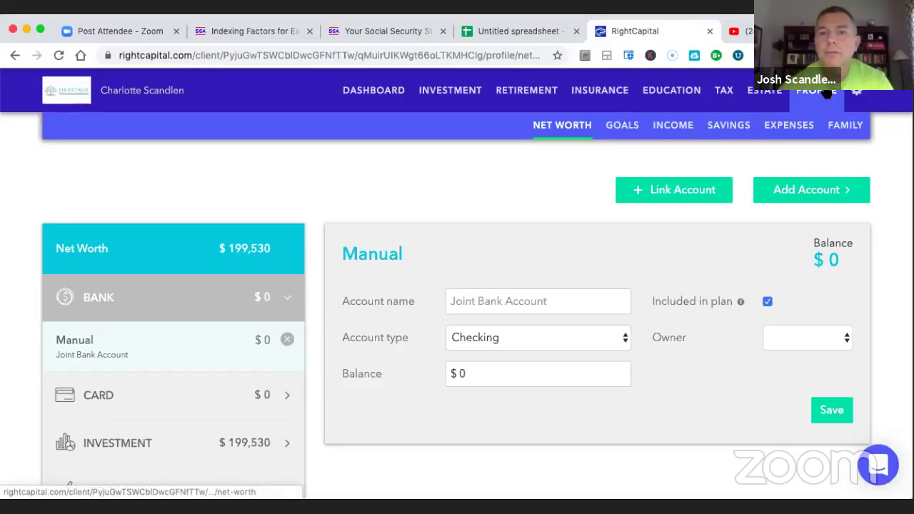
{"action": "left_click", "coordinate": [669, 126]}
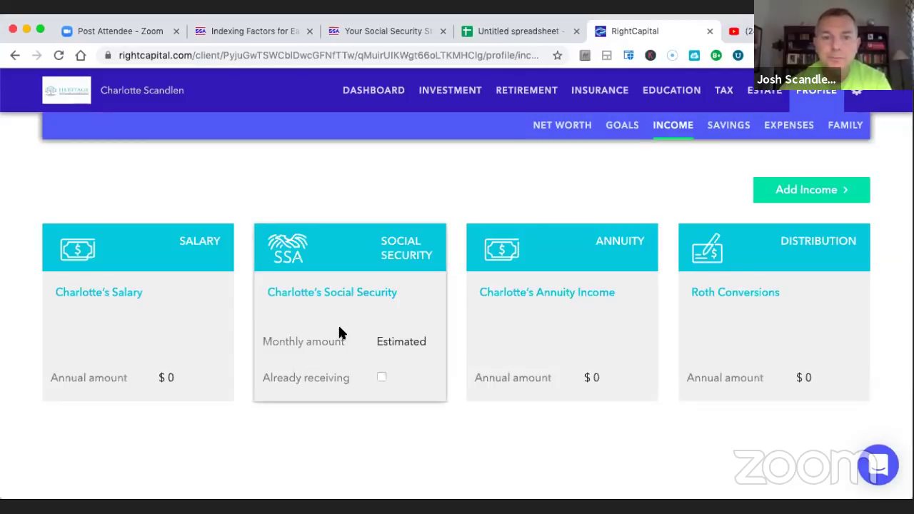
{"action": "left_click", "coordinate": [363, 318]}
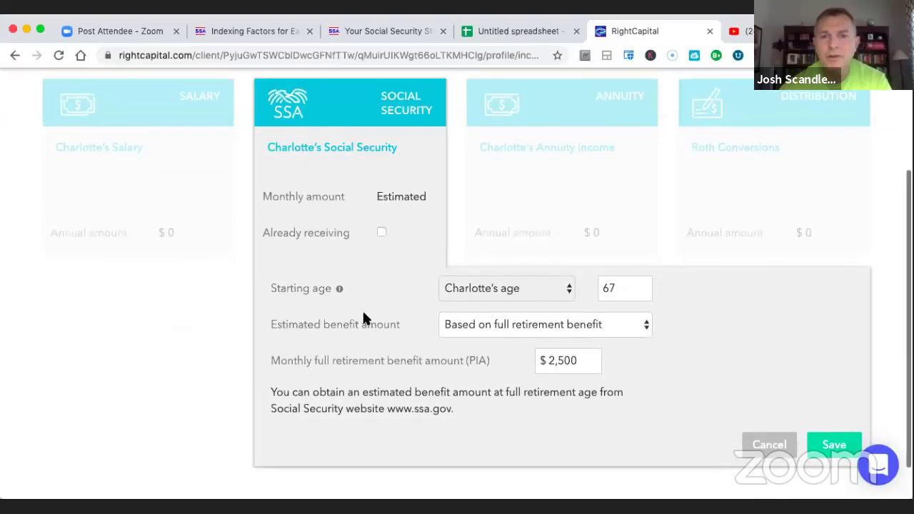
{"action": "left_click", "coordinate": [588, 361]}
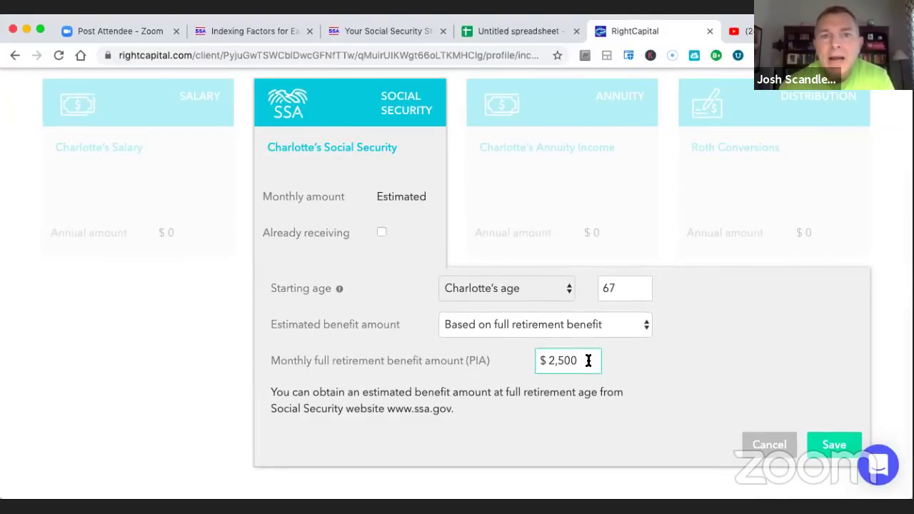
- Switch to the Social Security Statement, highlight the monthly payment at full retirement age on its first page, and return to RightCapital
{"action": "left_click", "coordinate": [352, 31]}
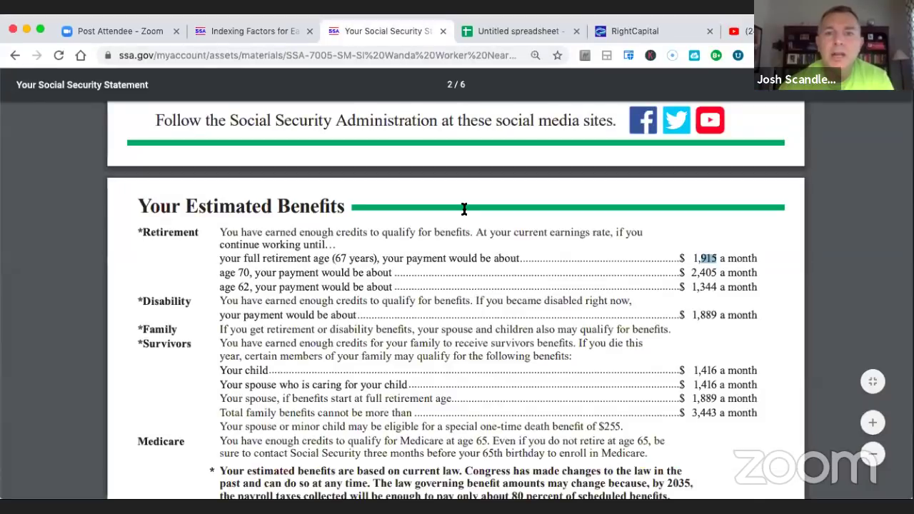
{"action": "scroll", "coordinate": [465, 208], "scroll_direction": "up", "scroll_amount": 10}
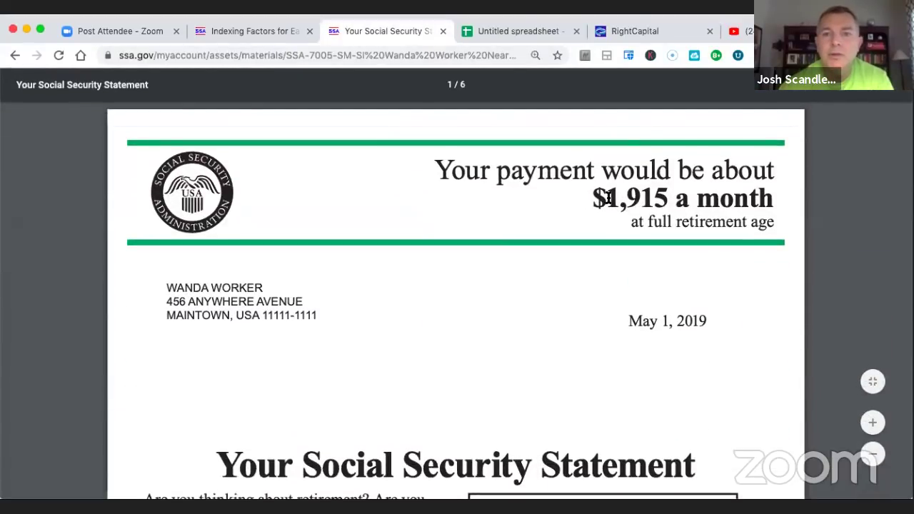
{"action": "left_click", "coordinate": [655, 31]}
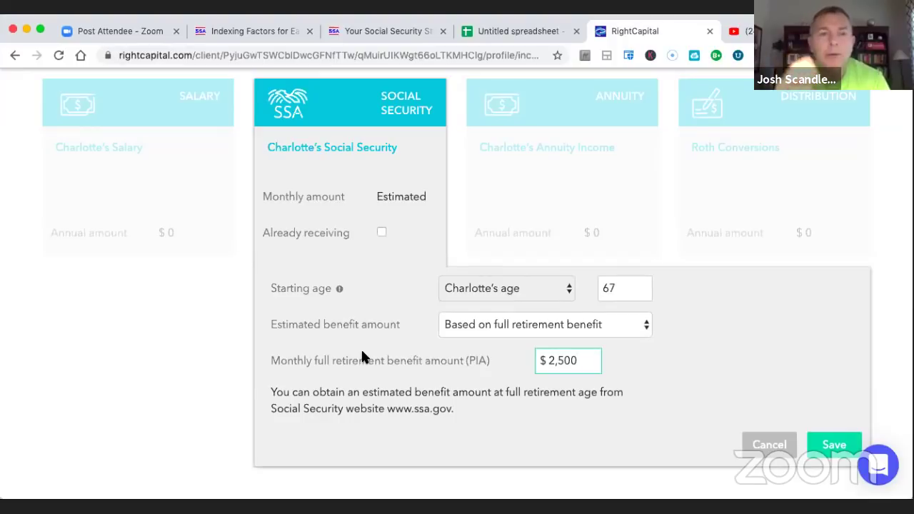
{"action": "left_click", "coordinate": [410, 29]}
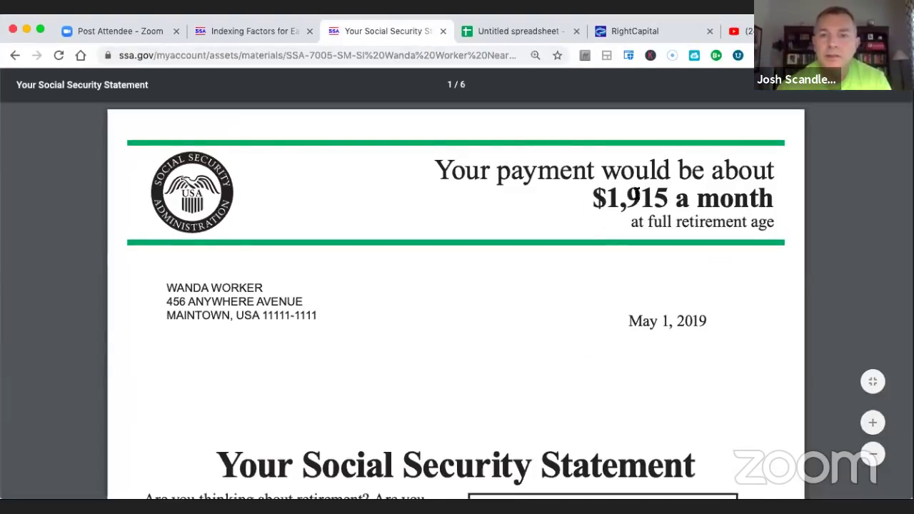
{"action": "double_click", "coordinate": [626, 199]}
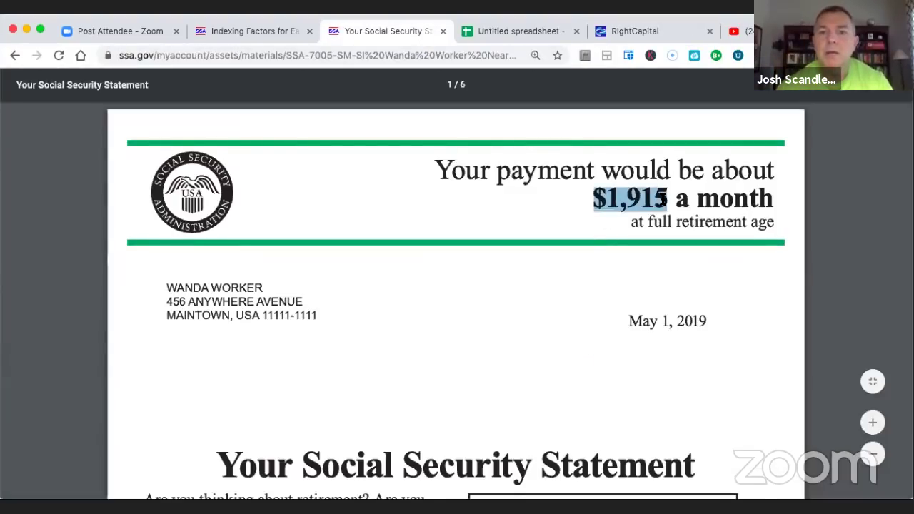
{"action": "left_click", "coordinate": [626, 29]}
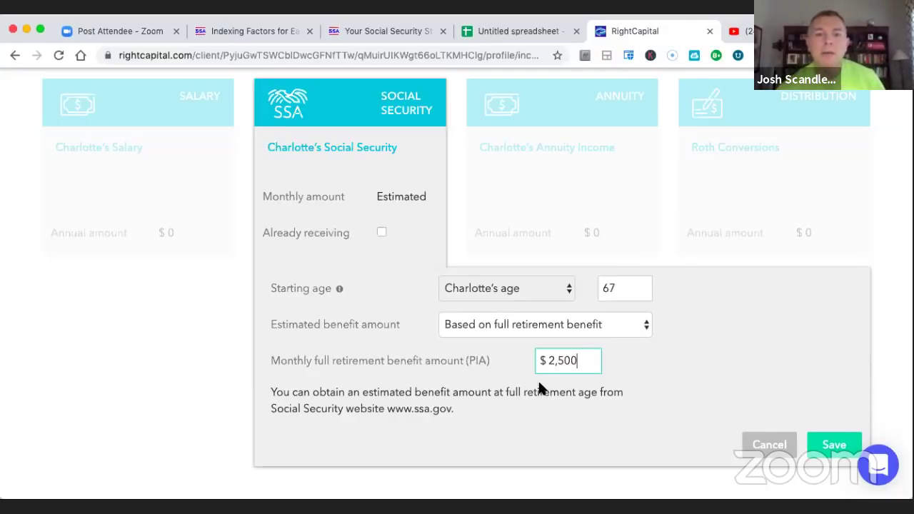
- Set the Social Security starting age to 70 and save the income entry
{"action": "left_click", "coordinate": [621, 288]}
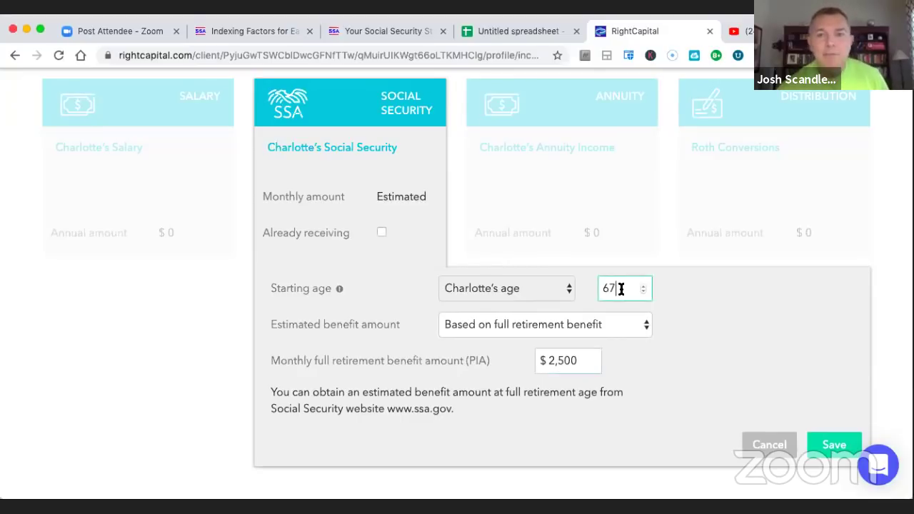
{"action": "key", "text": "BackSpace"}
{"action": "key", "text": "BackSpace"}
{"action": "type", "text": "70"}
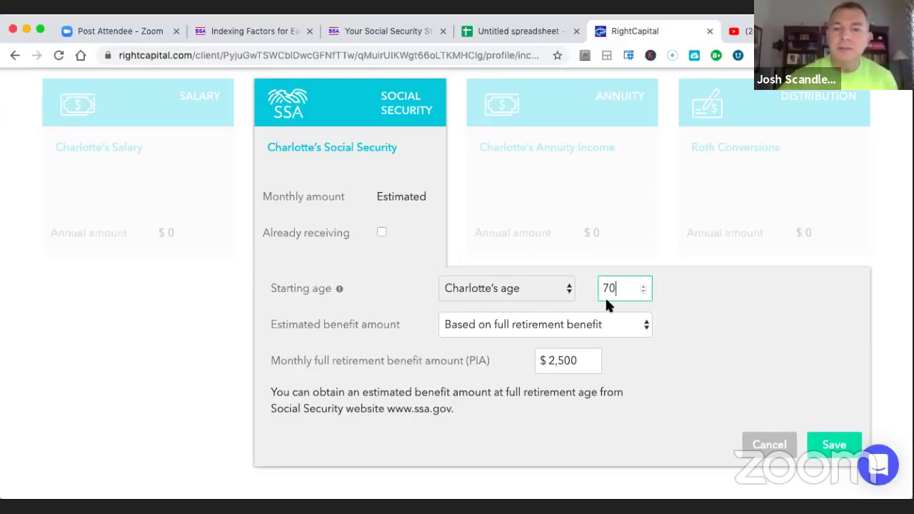
{"action": "left_click", "coordinate": [835, 444]}
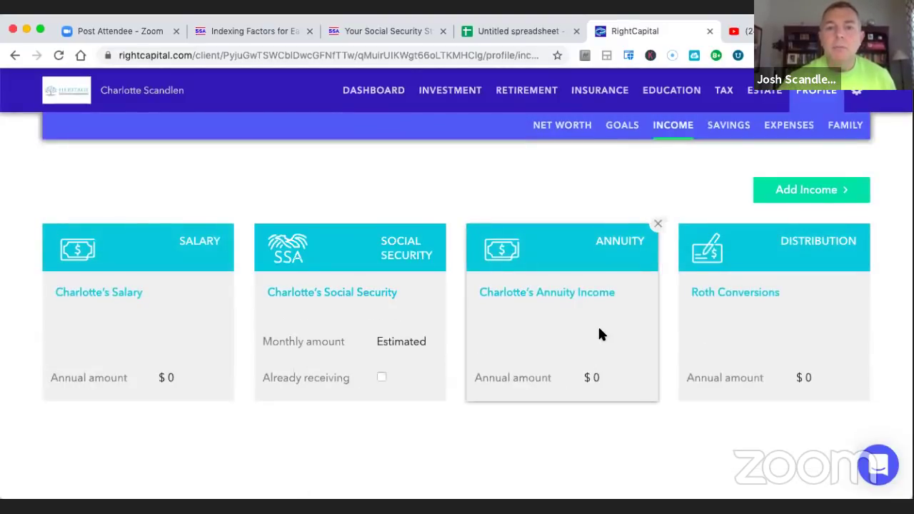
- Reopen the Social Security income entry and compare its benefit amount with the Estimated Benefits section of the Social Security Statement
{"action": "left_click", "coordinate": [603, 336]}
{"action": "left_click", "coordinate": [347, 353]}
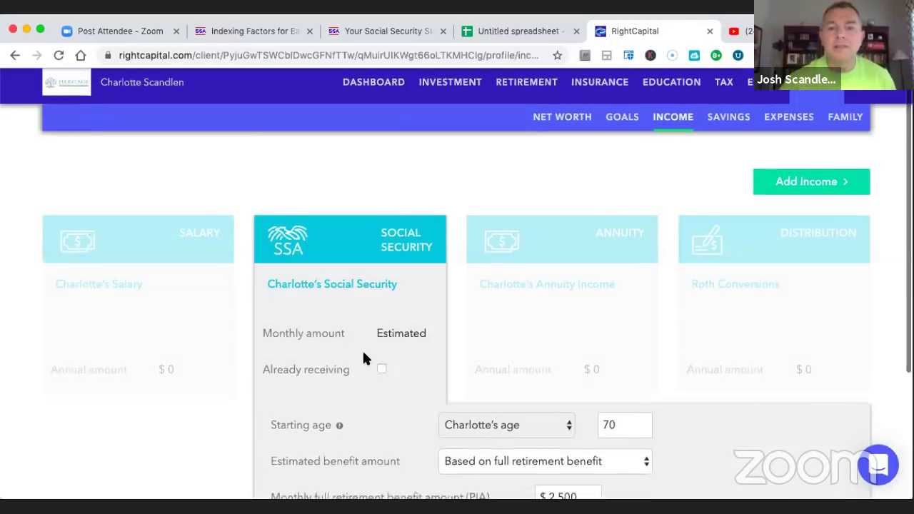
{"action": "scroll", "coordinate": [362, 355], "scroll_direction": "down", "scroll_amount": 3}
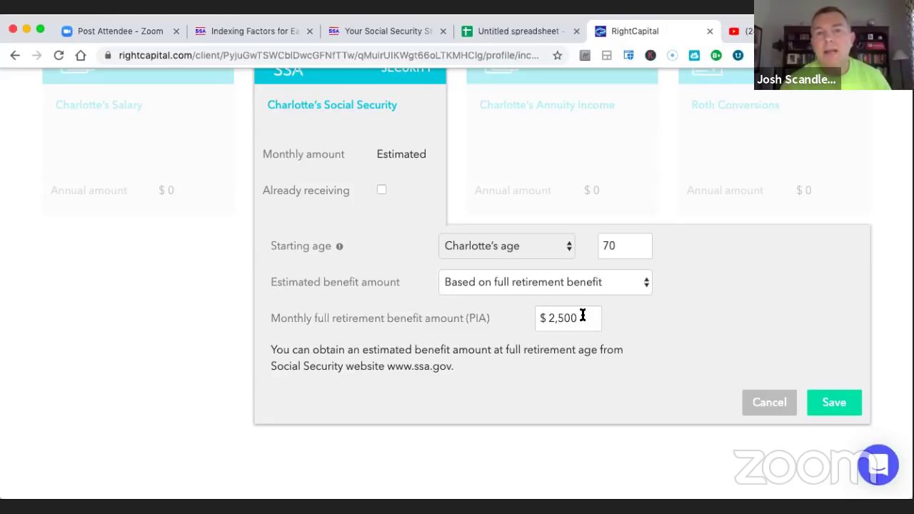
{"action": "left_click", "coordinate": [409, 28]}
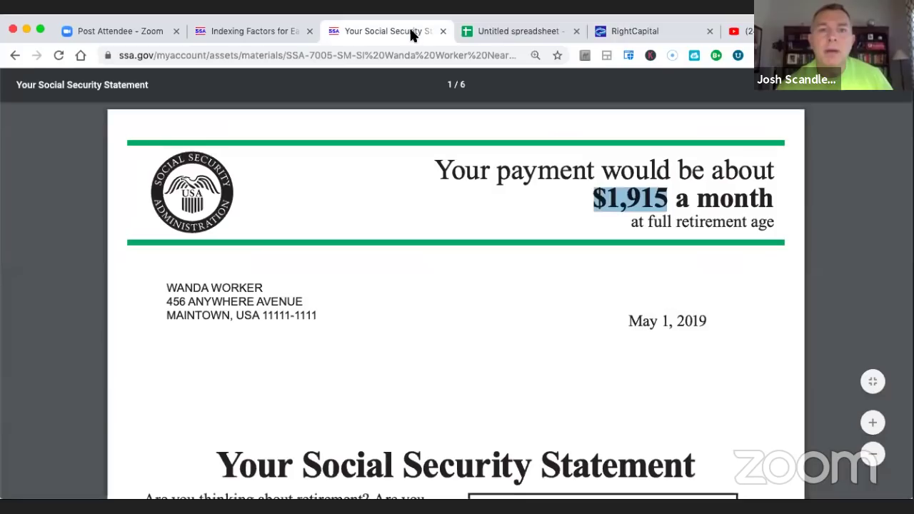
{"action": "scroll", "coordinate": [519, 179], "scroll_direction": "down", "scroll_amount": 11}
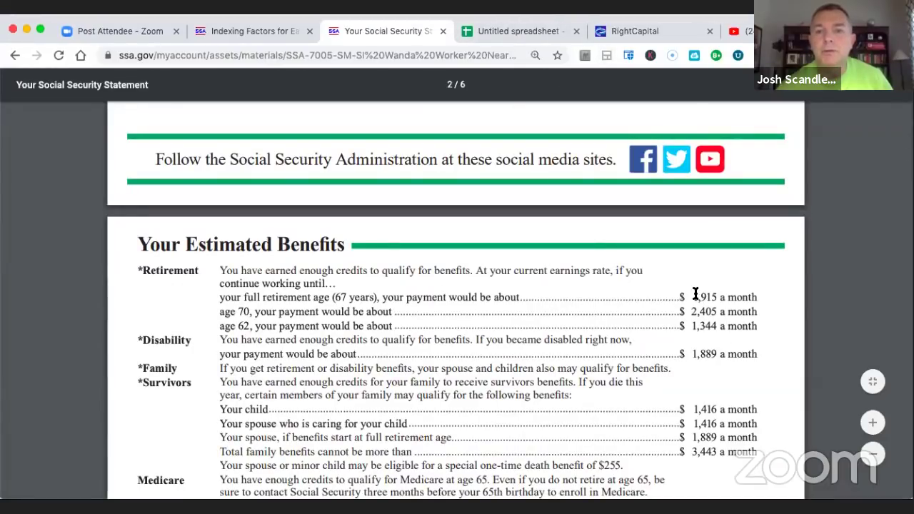
{"action": "left_click", "coordinate": [609, 30]}
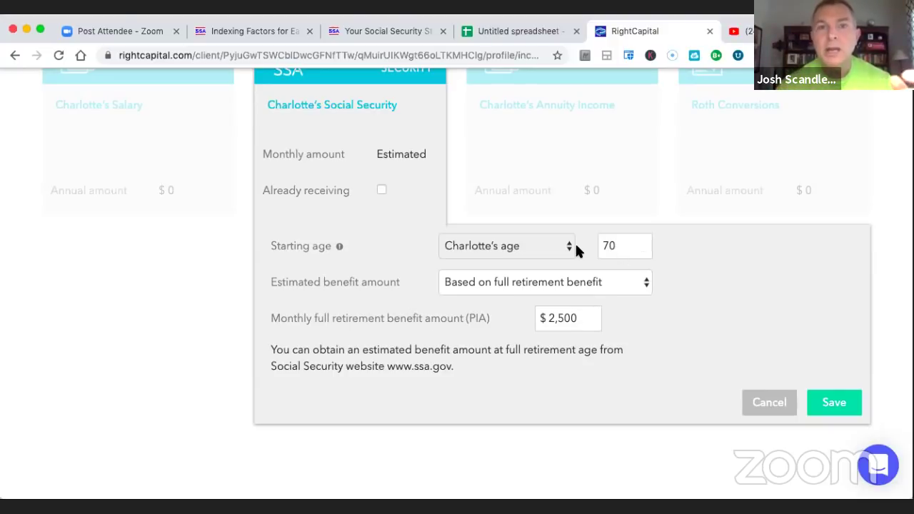
- View the dashboard's balance sheet and return to the profile's income entries
{"action": "scroll", "coordinate": [484, 235], "scroll_direction": "up", "scroll_amount": 5}
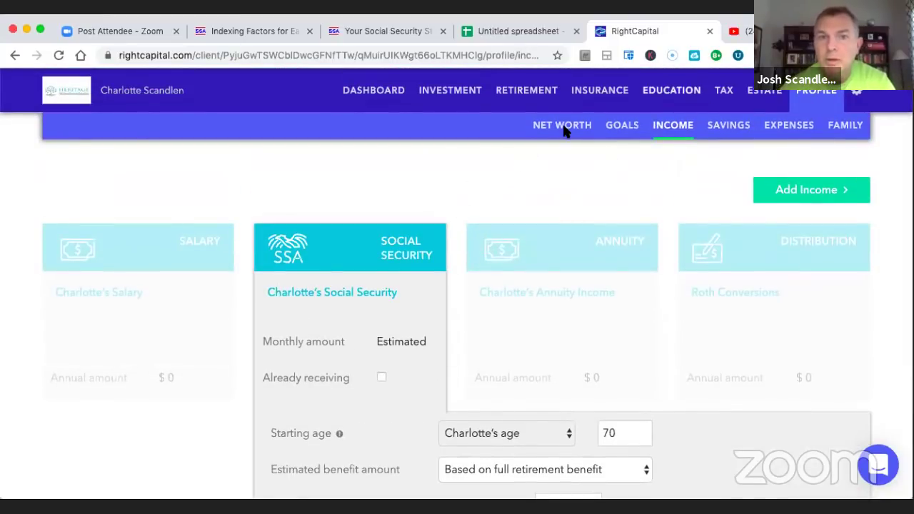
{"action": "left_click", "coordinate": [381, 89]}
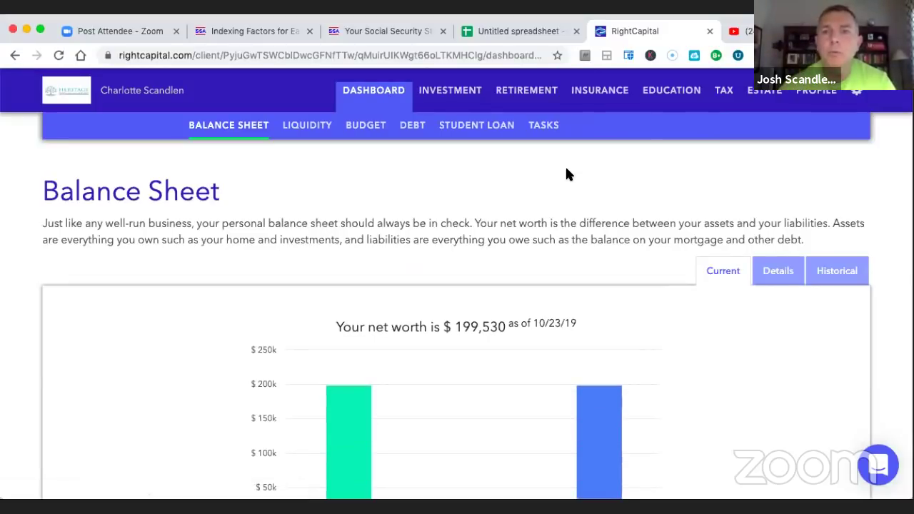
{"action": "left_click", "coordinate": [825, 93]}
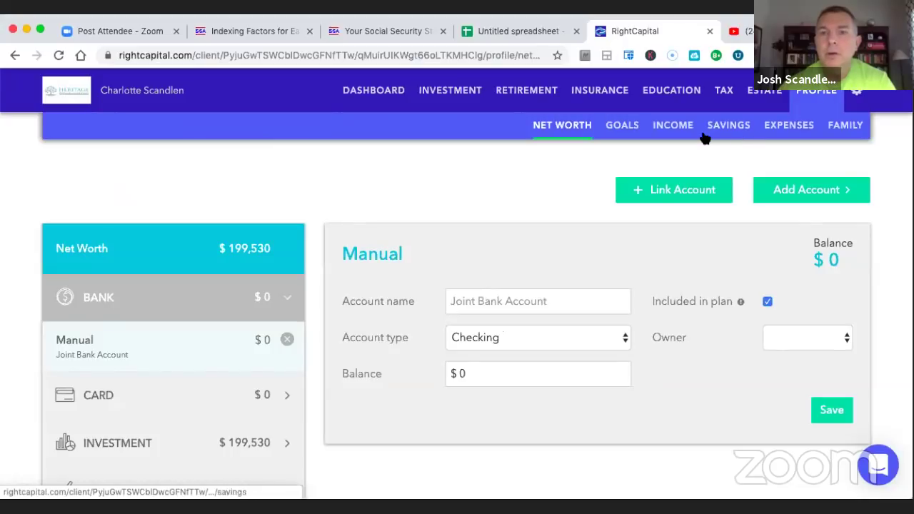
{"action": "left_click", "coordinate": [673, 130]}
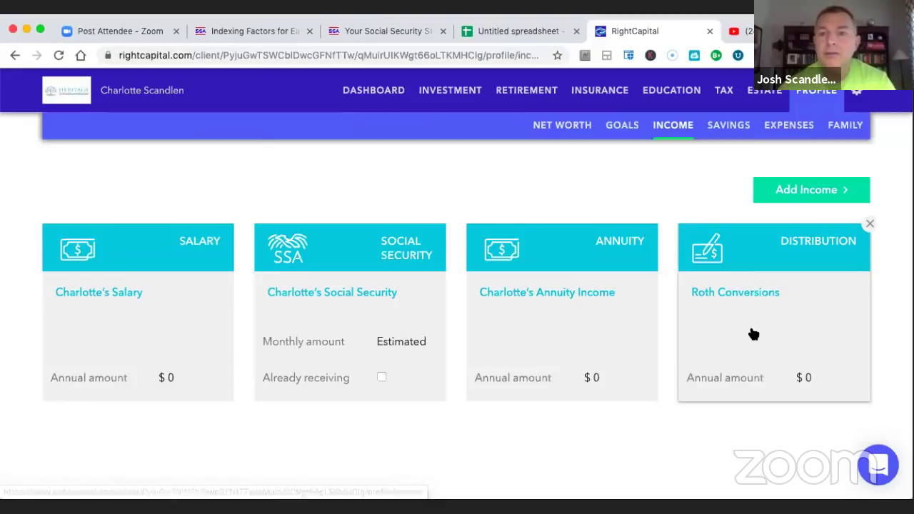
- Add a Distribution income from 401(k) accounts and close its details with the default settings
{"action": "left_click", "coordinate": [782, 189]}
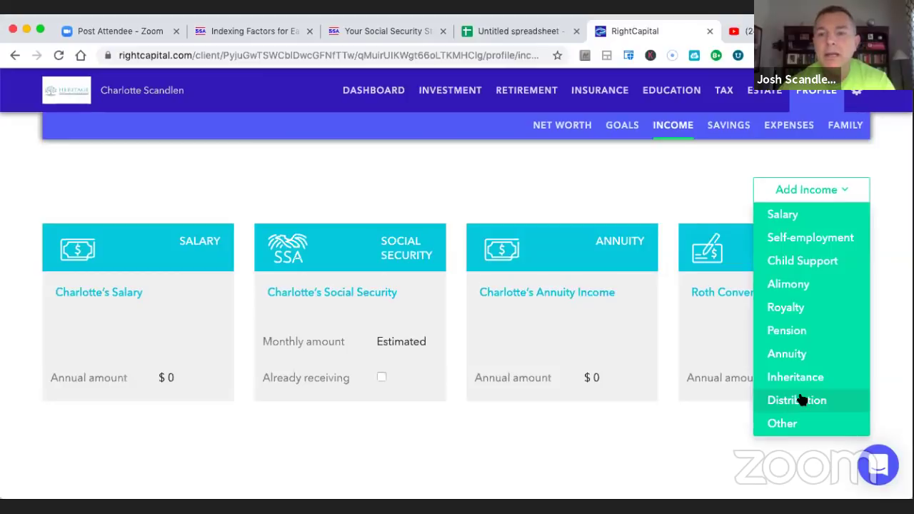
{"action": "left_click", "coordinate": [797, 400]}
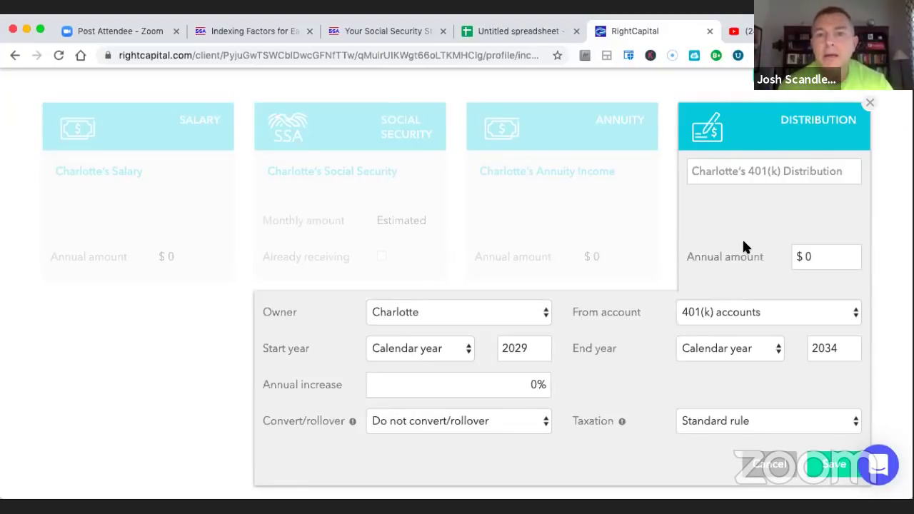
{"action": "scroll", "coordinate": [743, 242], "scroll_direction": "down", "scroll_amount": 2}
{"action": "scroll", "coordinate": [743, 243], "scroll_direction": "up", "scroll_amount": 2}
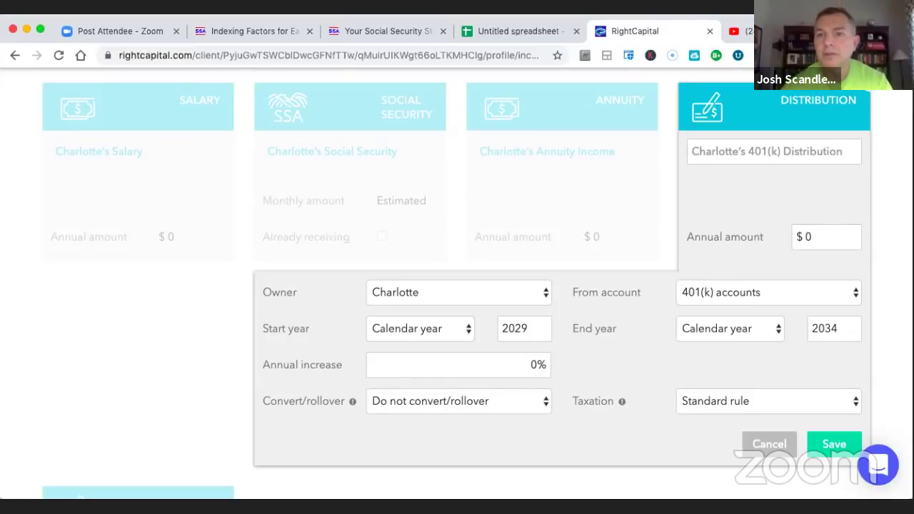
{"action": "left_click", "coordinate": [780, 437]}
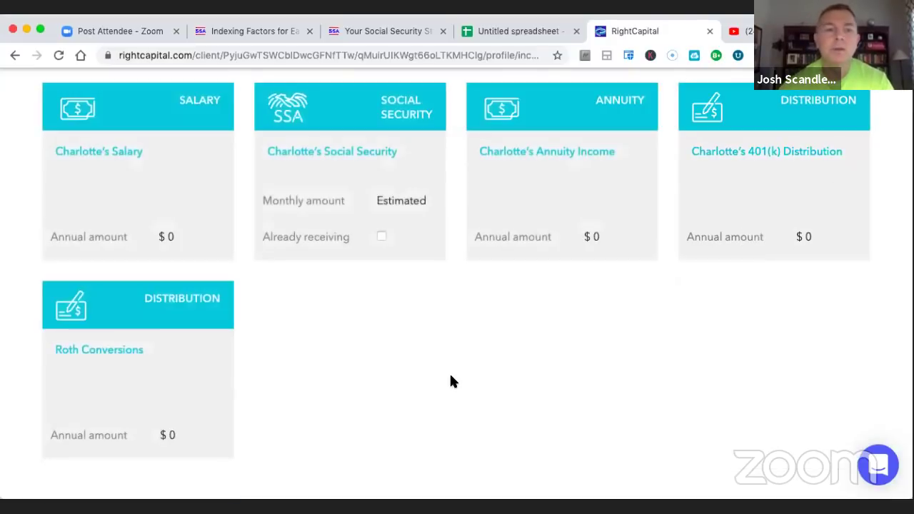
- Open the Roth Conversions distribution entry and review its convert/rollover options, keeping Convert to Roth IRA
{"action": "left_click", "coordinate": [108, 381]}
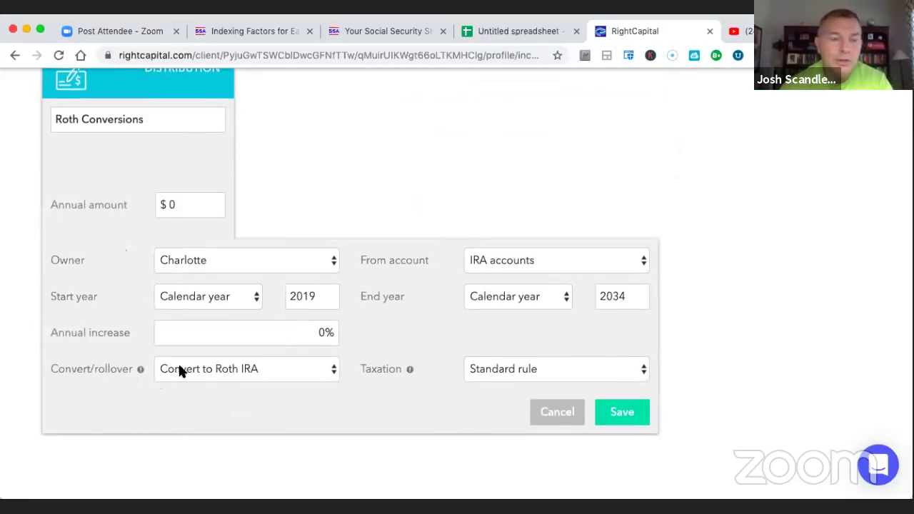
{"action": "left_click", "coordinate": [251, 373]}
{"action": "left_click", "coordinate": [403, 337]}
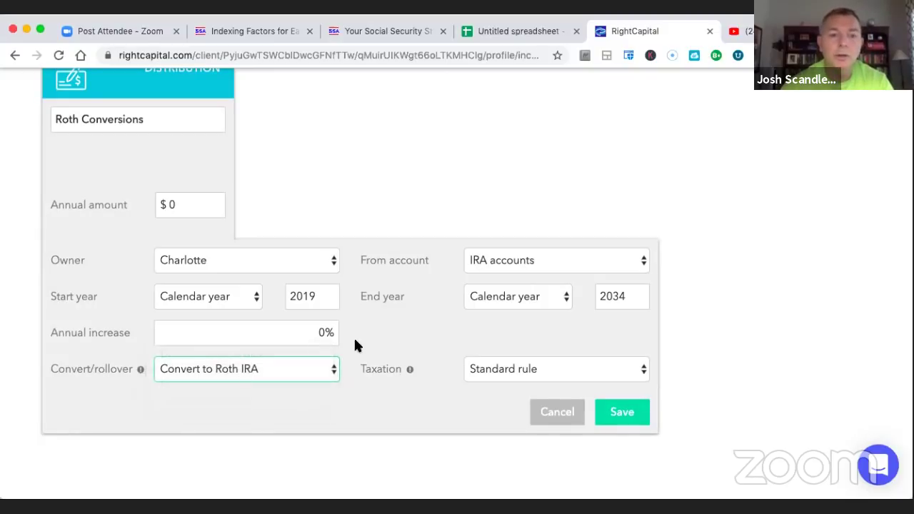
{"action": "left_click", "coordinate": [245, 368]}
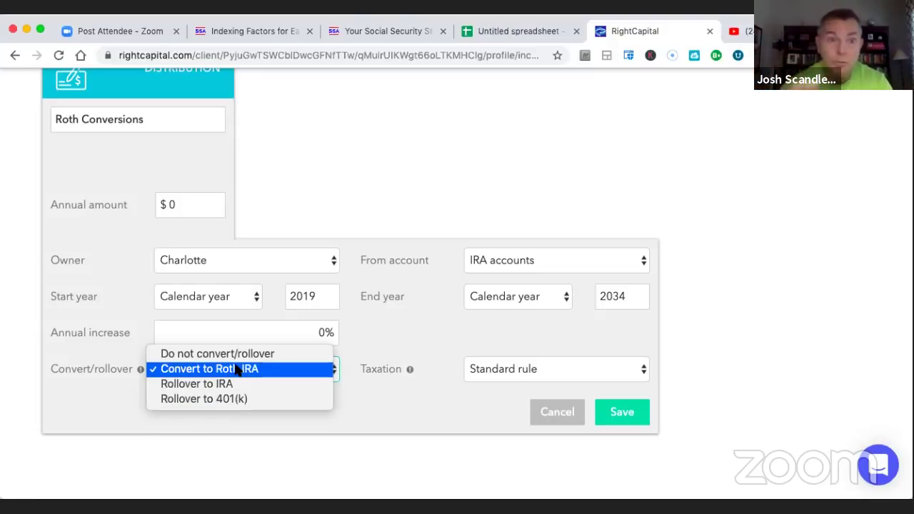
{"action": "left_click", "coordinate": [406, 328]}
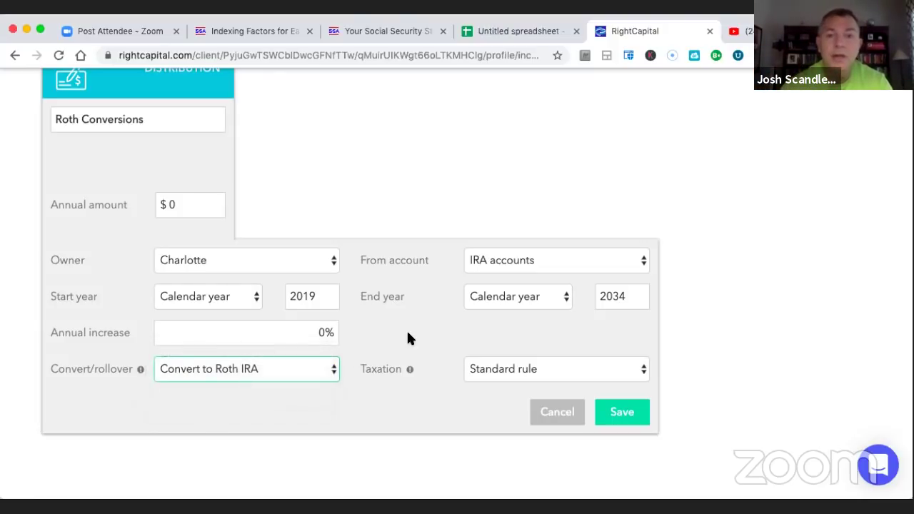
- Try 401(k) accounts as the source of the Roth conversion, and switch the source back to IRA accounts
{"action": "left_click", "coordinate": [510, 266]}
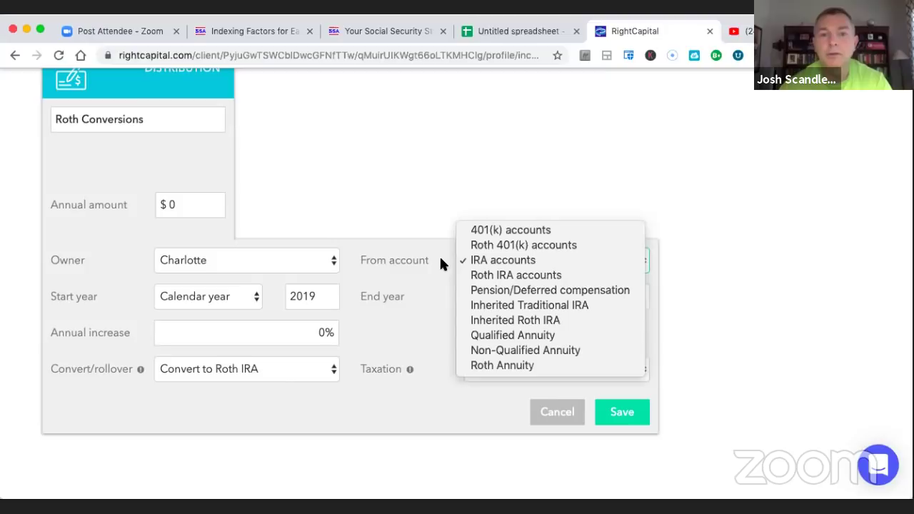
{"action": "left_click", "coordinate": [491, 230]}
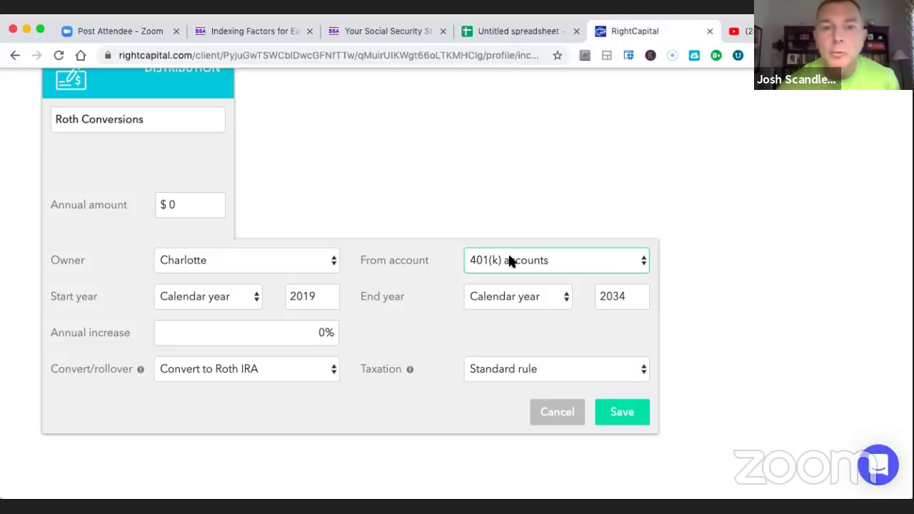
{"action": "left_click", "coordinate": [509, 260]}
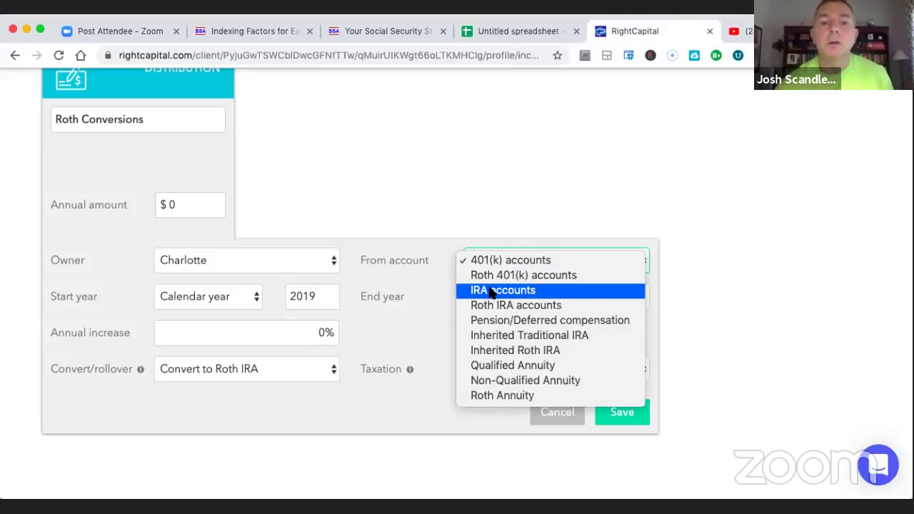
{"action": "left_click", "coordinate": [491, 291]}
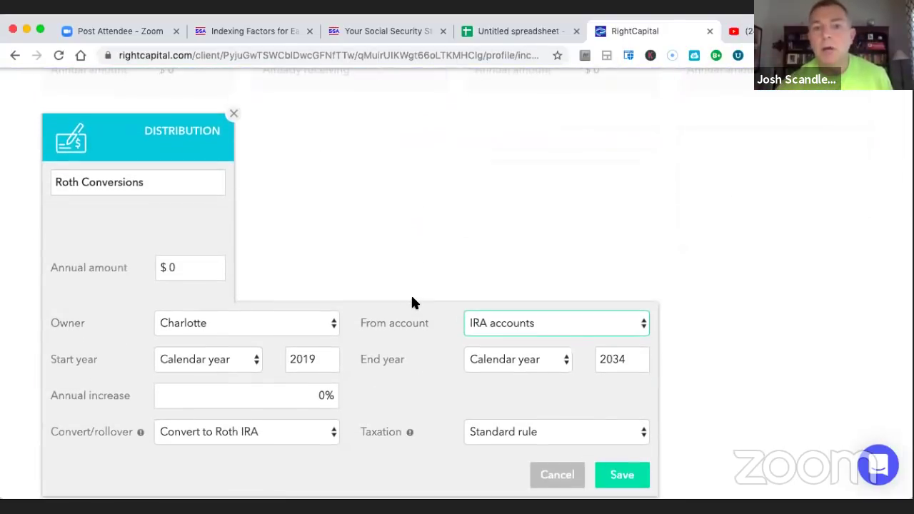
{"action": "scroll", "coordinate": [425, 324], "scroll_direction": "down", "scroll_amount": 2}
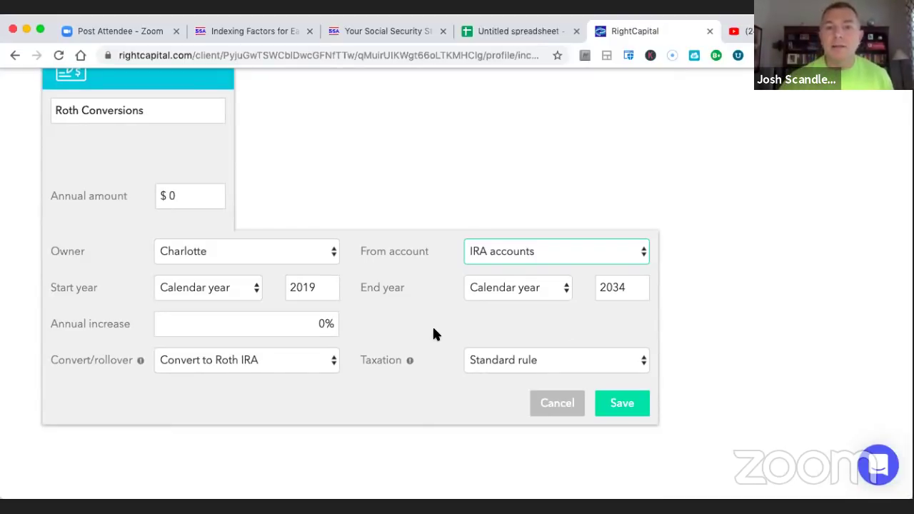
- Review the convert/rollover and source account choices with 401(k) accounts selected, and restore IRA accounts as the source
{"action": "left_click", "coordinate": [561, 252]}
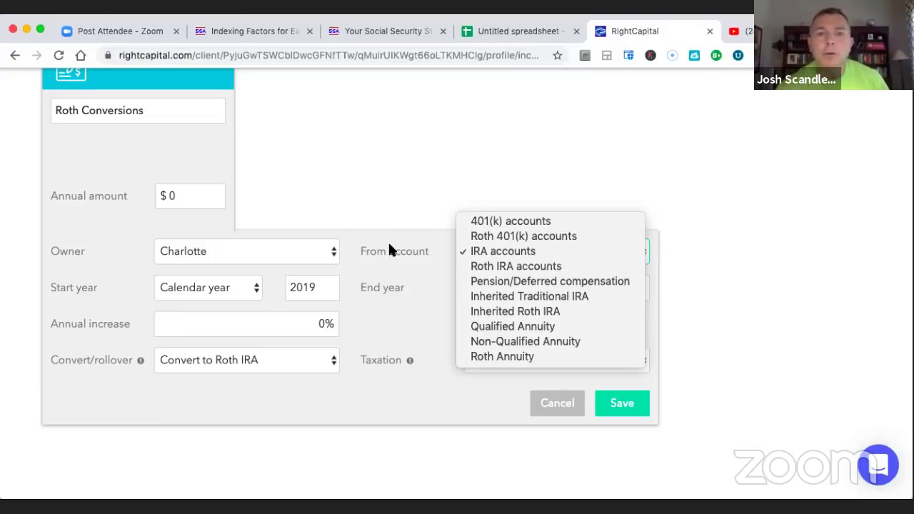
{"action": "left_click", "coordinate": [507, 222]}
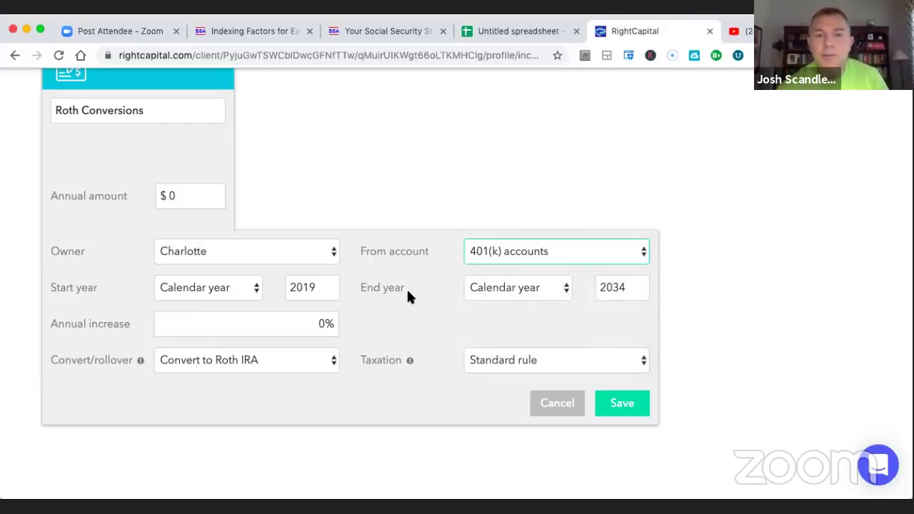
{"action": "left_click", "coordinate": [517, 246]}
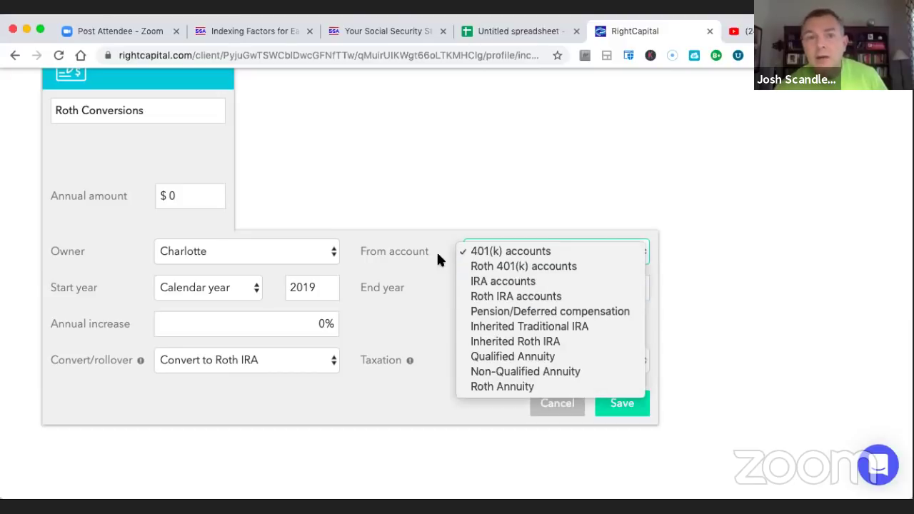
{"action": "left_click", "coordinate": [407, 288]}
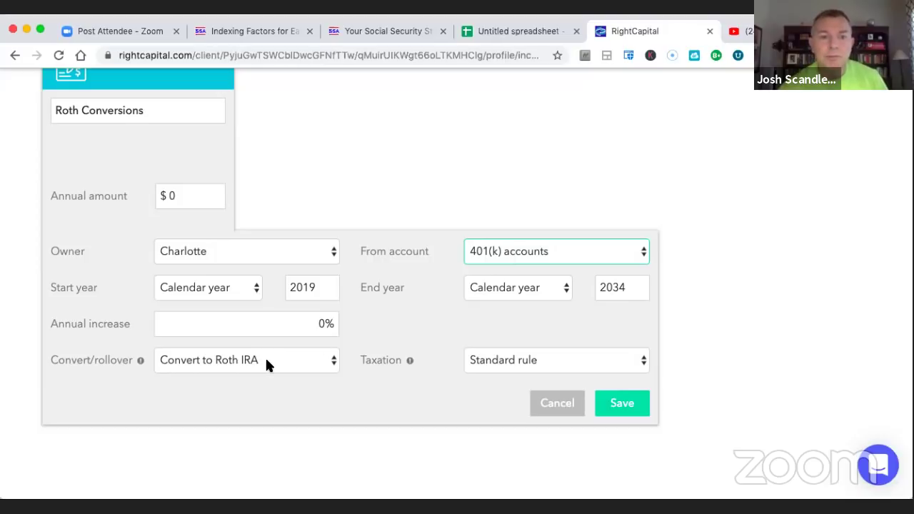
{"action": "left_click", "coordinate": [213, 362]}
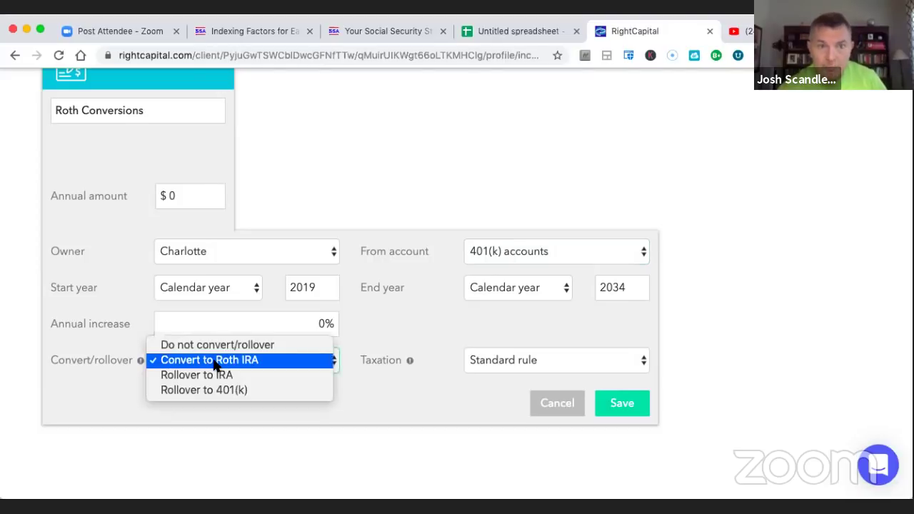
{"action": "left_click", "coordinate": [410, 330]}
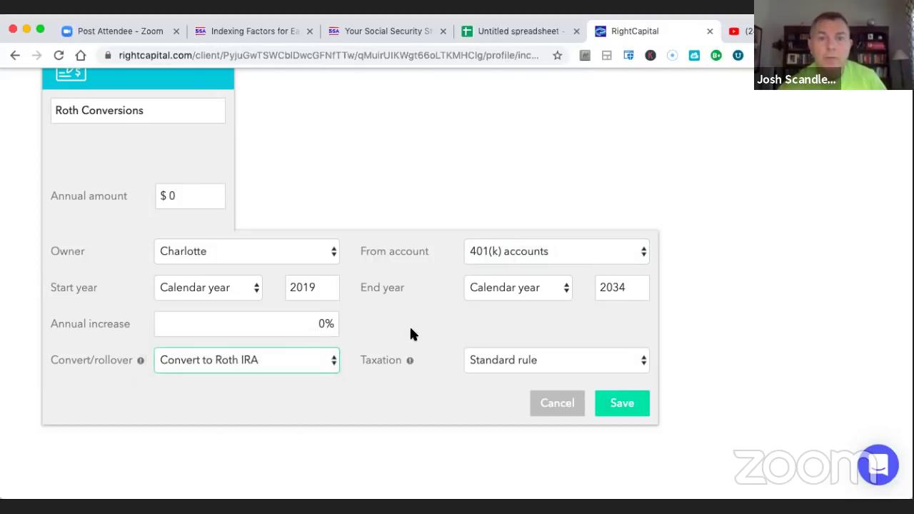
{"action": "left_click", "coordinate": [523, 255]}
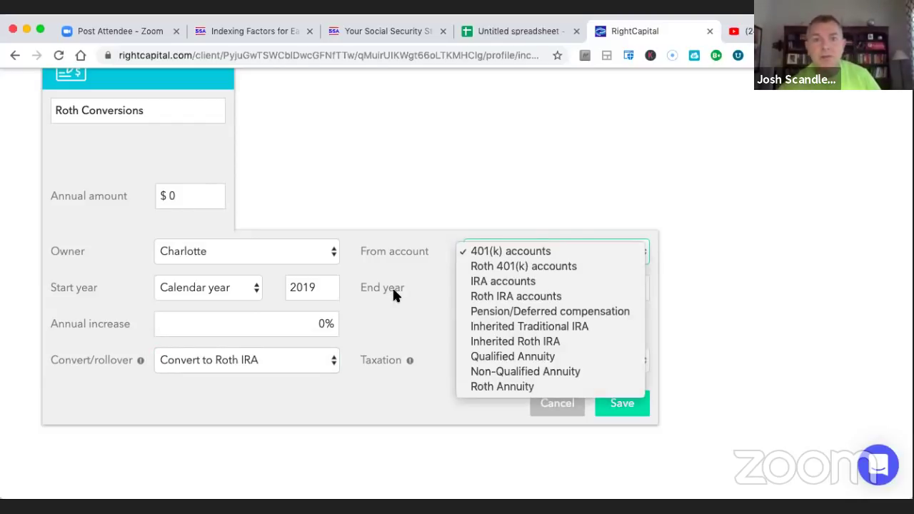
{"action": "left_click", "coordinate": [502, 284]}
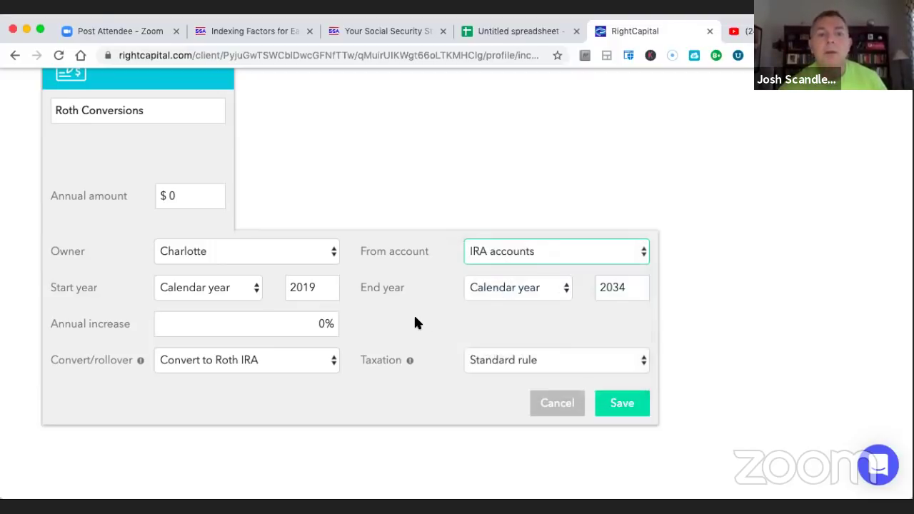
- Review the taxation options and their explanation for the Roth conversion, keeping Standard rule
{"action": "scroll", "coordinate": [416, 322], "scroll_direction": "up", "scroll_amount": 2}
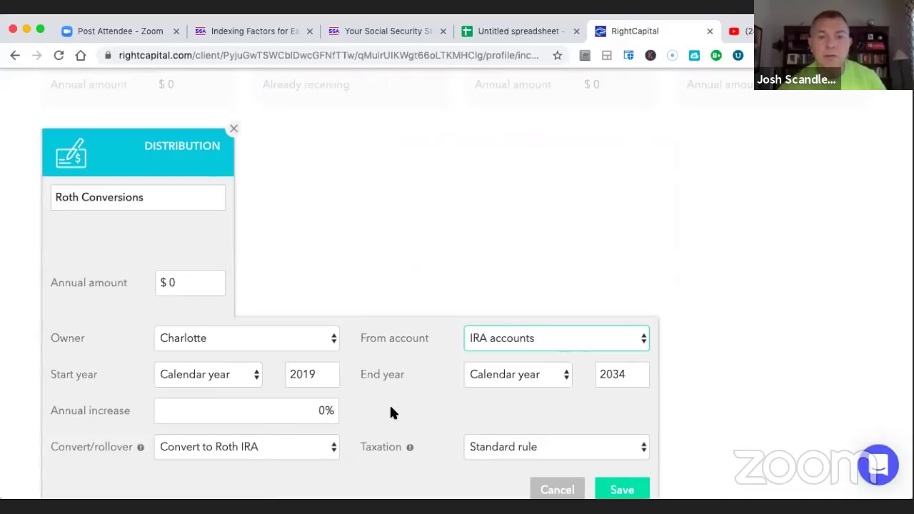
{"action": "scroll", "coordinate": [389, 413], "scroll_direction": "down", "scroll_amount": 1}
{"action": "left_click", "coordinate": [515, 389]}
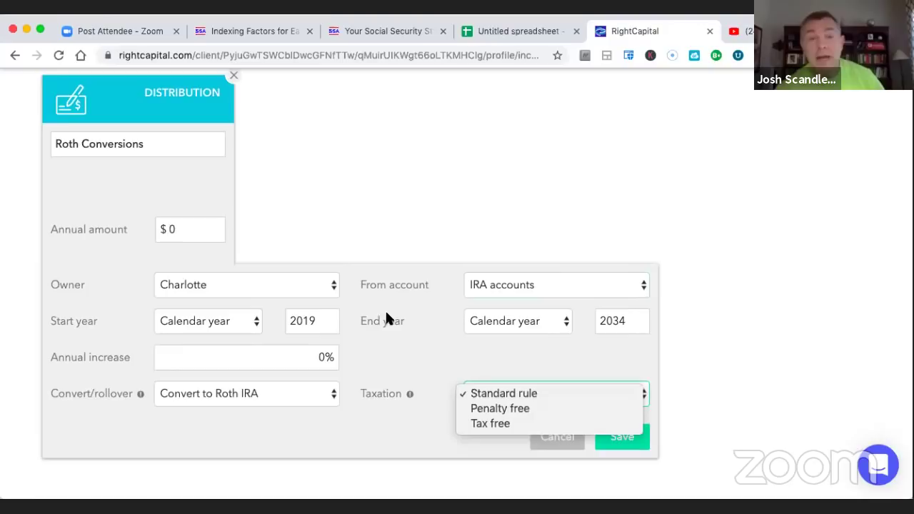
{"action": "left_click", "coordinate": [403, 328]}
{"action": "left_click", "coordinate": [479, 395]}
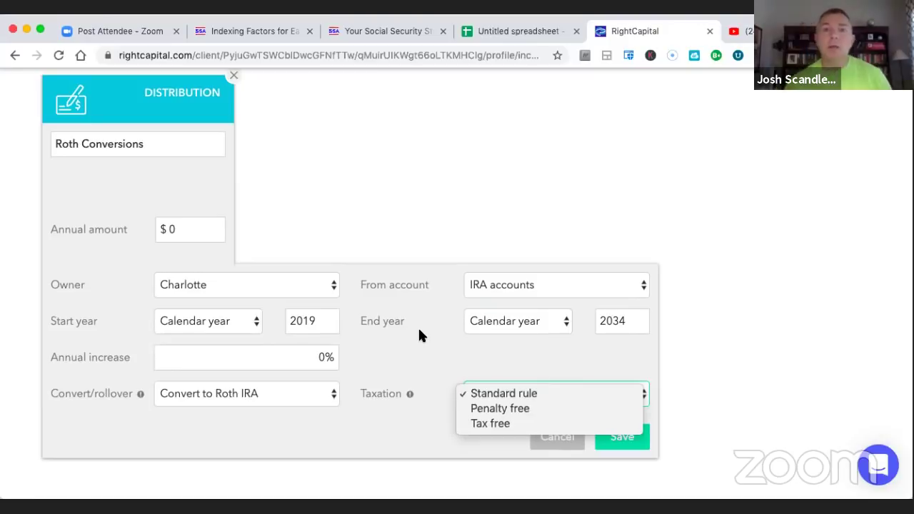
{"action": "left_click", "coordinate": [397, 383]}
{"action": "mouse_move", "coordinate": [412, 395]}
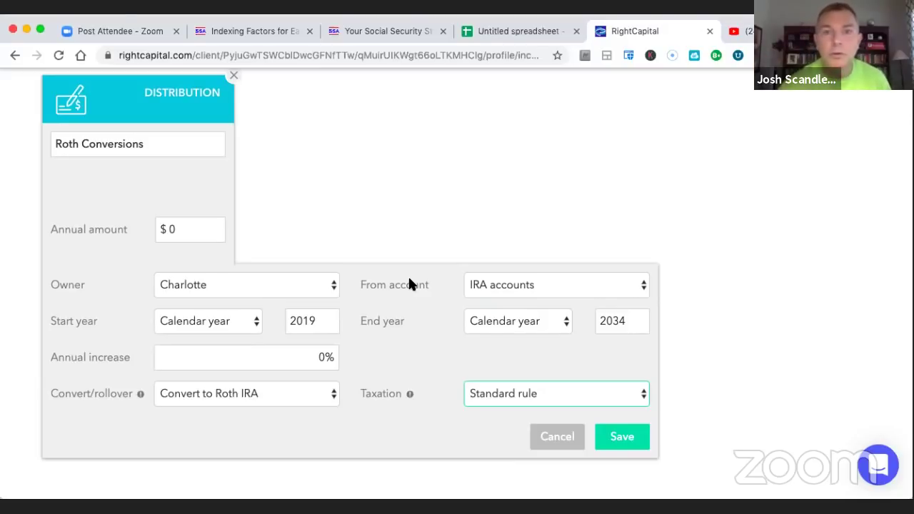
- Try Do not convert/rollover for the distribution, check the taxation explanation, and restore Convert to Roth IRA
{"action": "left_click", "coordinate": [269, 390]}
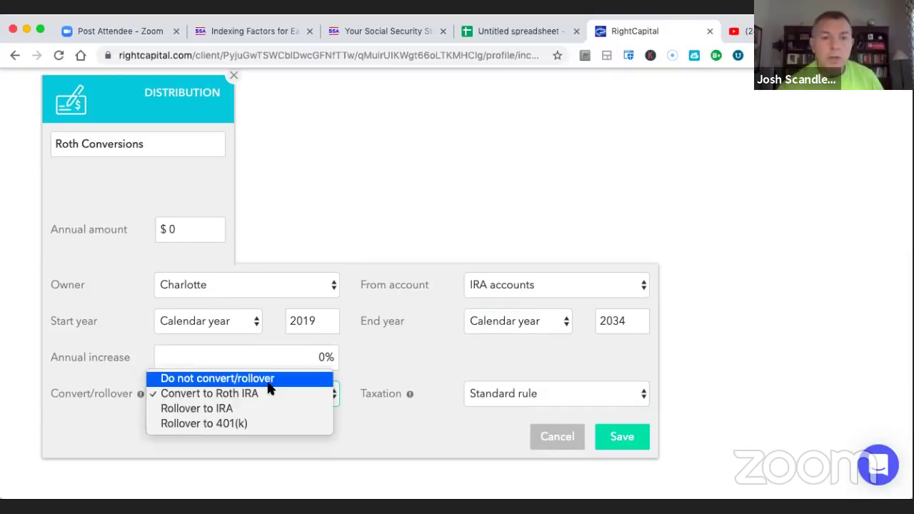
{"action": "left_click", "coordinate": [270, 381]}
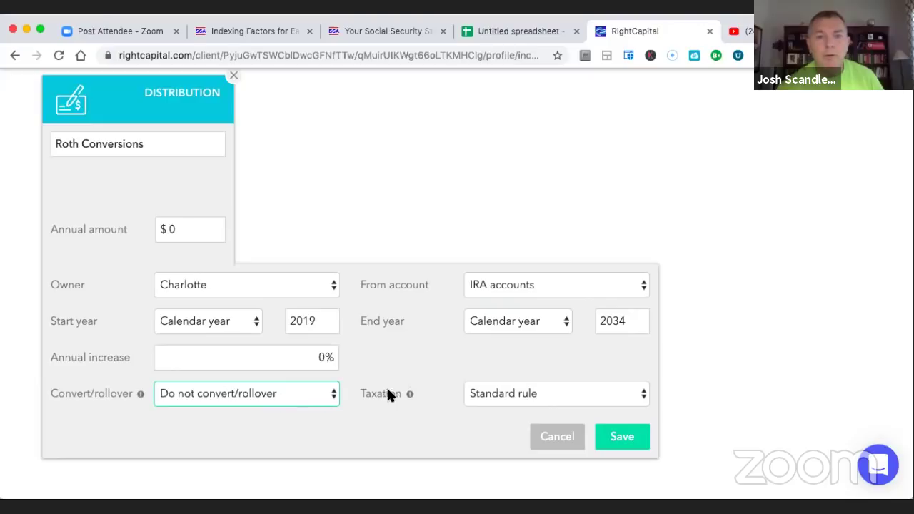
{"action": "mouse_move", "coordinate": [408, 395]}
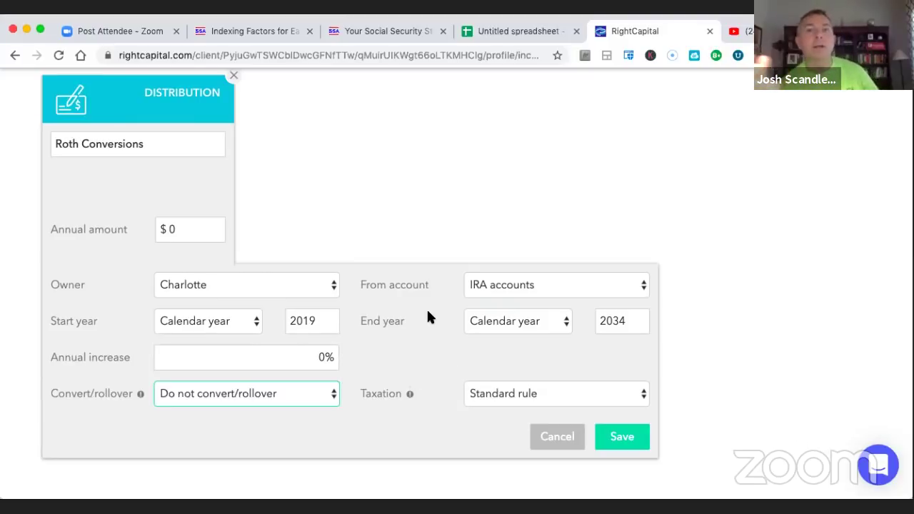
{"action": "left_click", "coordinate": [289, 392]}
{"action": "left_click", "coordinate": [320, 400]}
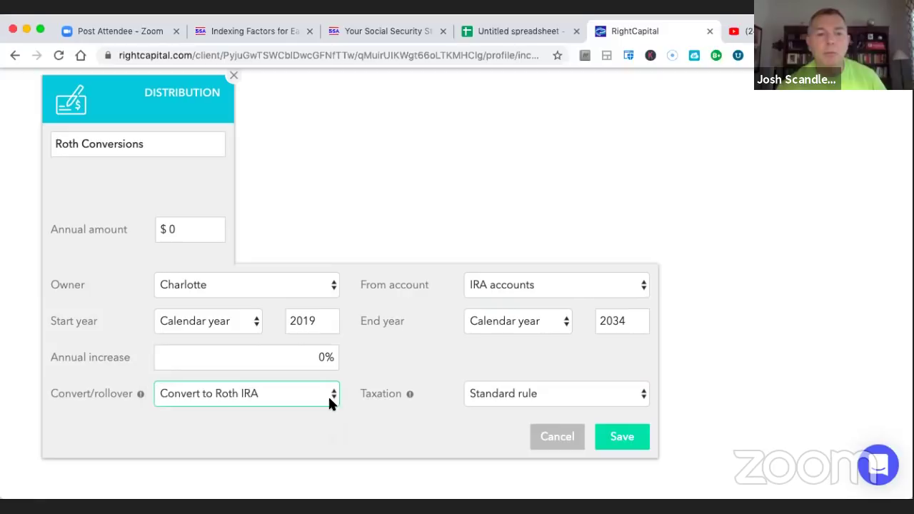
{"action": "left_click", "coordinate": [370, 412]}
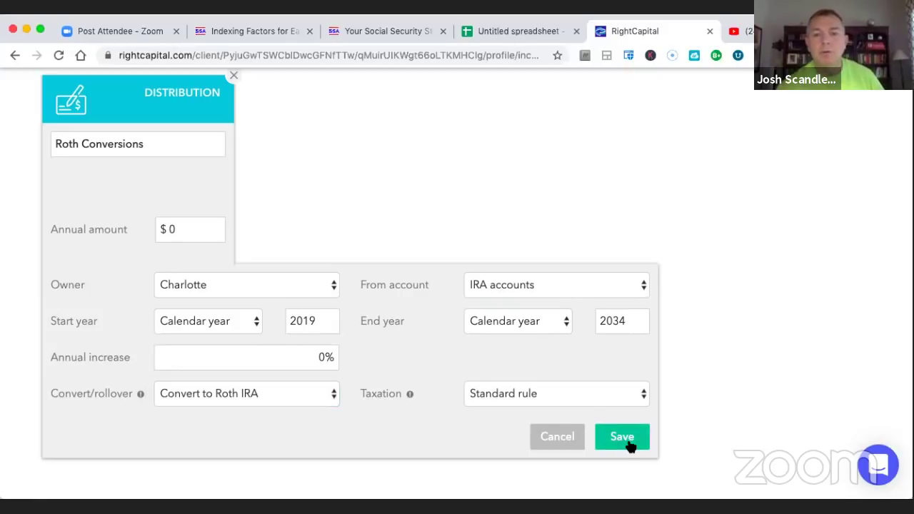
- Set the Roth Conversions annual amount to $25,000 and save the distribution entry
{"action": "left_click", "coordinate": [180, 227]}
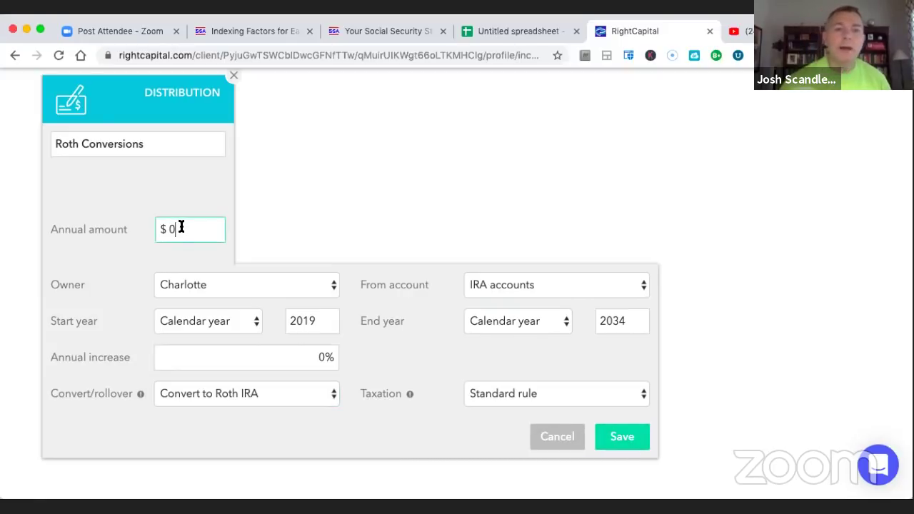
{"action": "key", "text": "BackSpace"}
{"action": "type", "text": "25"}
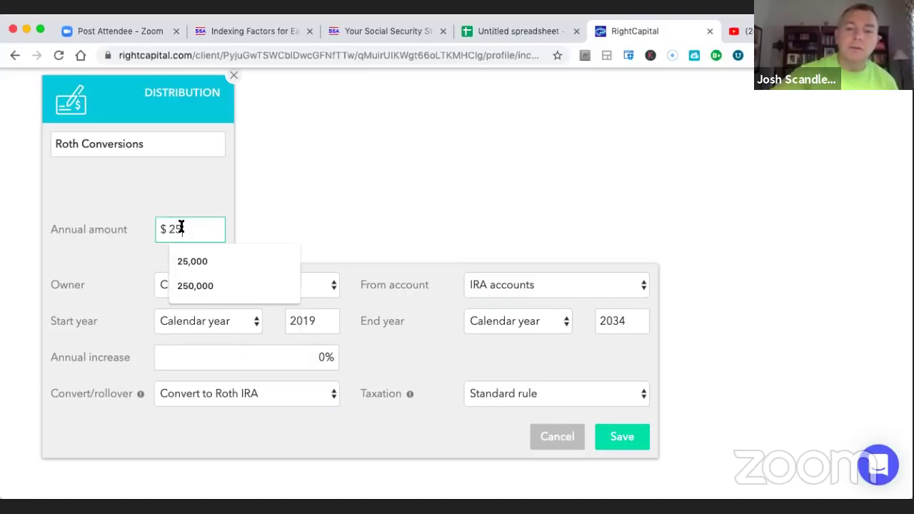
{"action": "type", "text": ",000"}
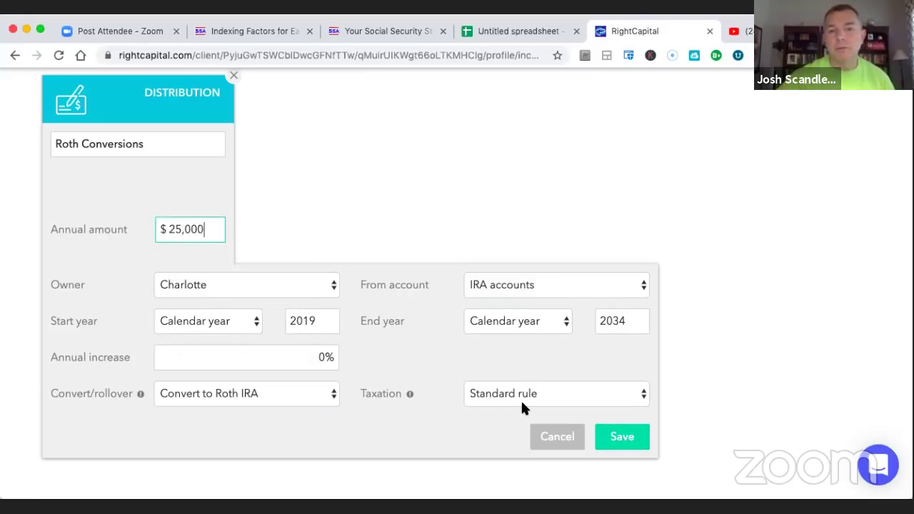
{"action": "left_click", "coordinate": [627, 438]}
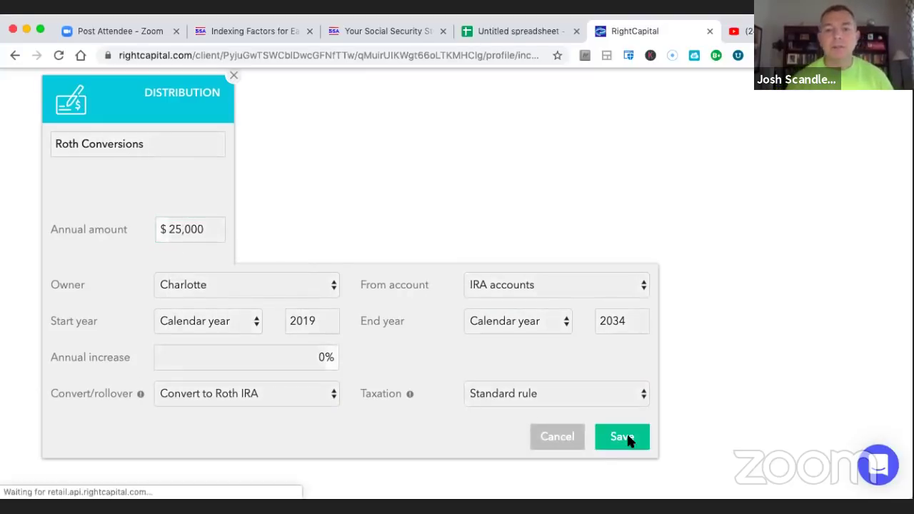
- Open the Tax Estimate and examine the Estimated Effective Tax Rate chart by age for the proposed plan
{"action": "scroll", "coordinate": [628, 436], "scroll_direction": "up", "scroll_amount": 3}
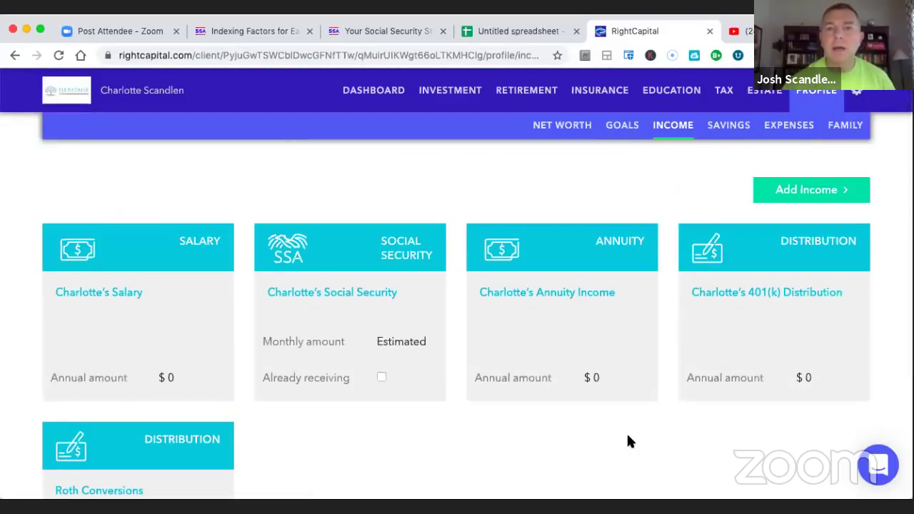
{"action": "left_click", "coordinate": [725, 91]}
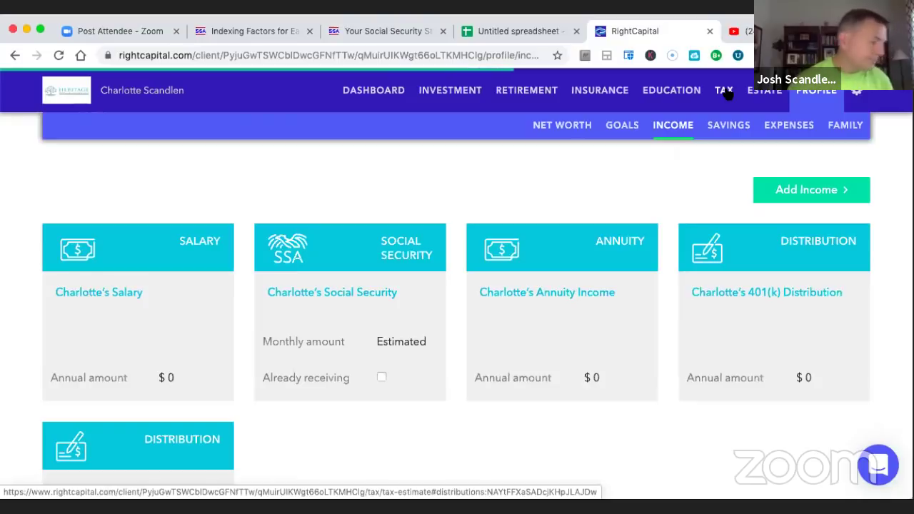
{"action": "scroll", "coordinate": [424, 214], "scroll_direction": "down", "scroll_amount": 4}
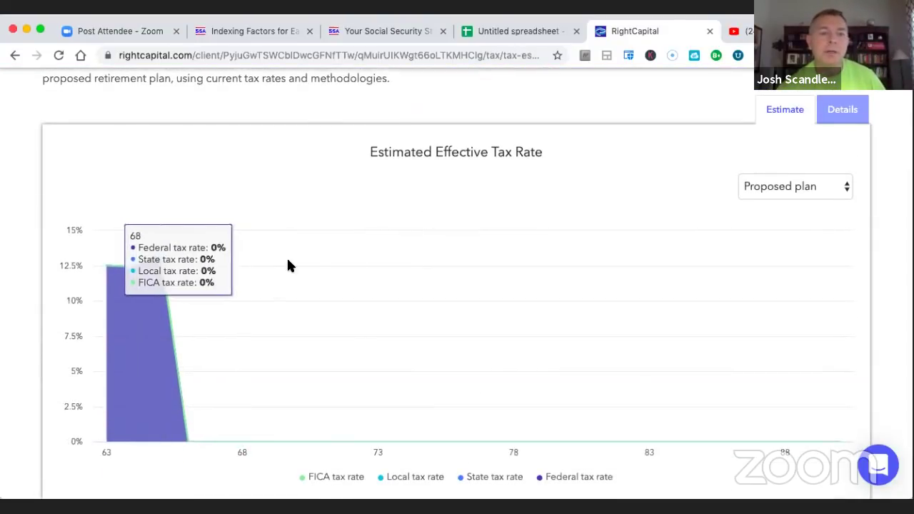
{"action": "scroll", "coordinate": [478, 257], "scroll_direction": "up", "scroll_amount": 4}
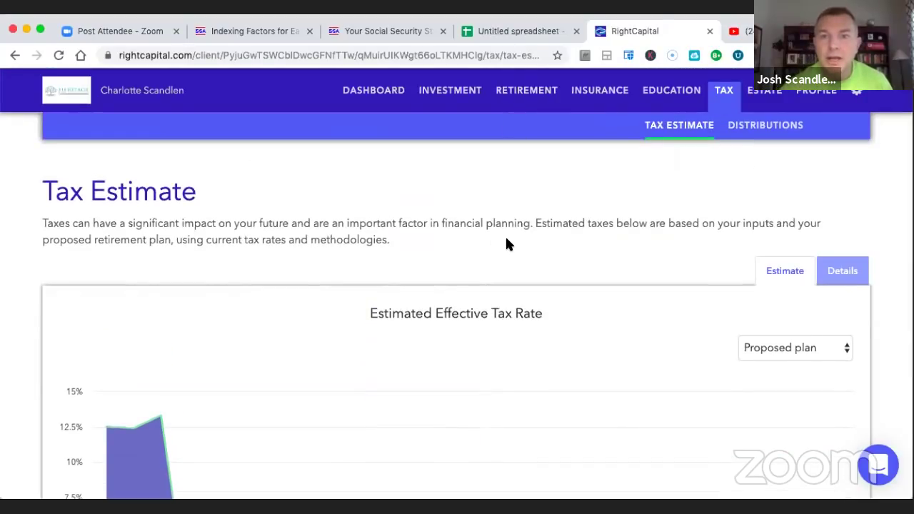
{"action": "scroll", "coordinate": [507, 241], "scroll_direction": "down", "scroll_amount": 3}
{"action": "scroll", "coordinate": [245, 436], "scroll_direction": "down", "scroll_amount": 2}
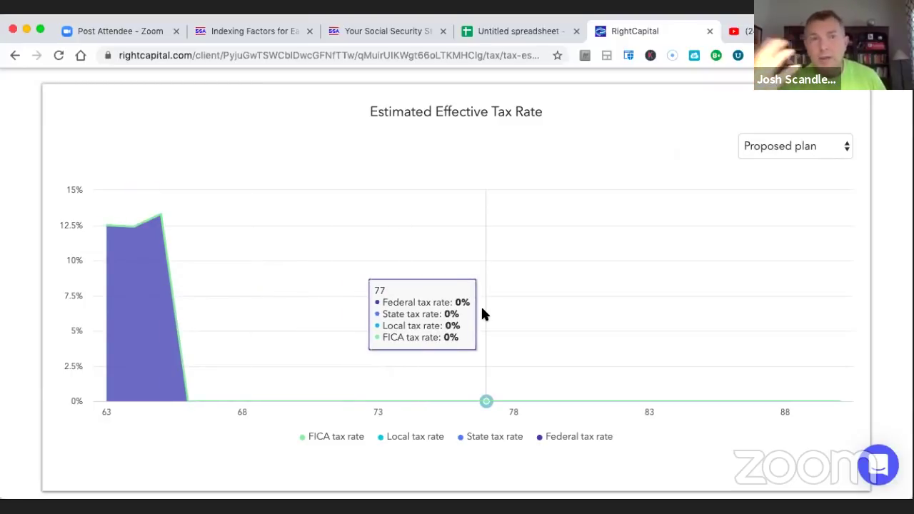
- Go back to the client's profile and bring up the income entries
{"action": "scroll", "coordinate": [483, 313], "scroll_direction": "up", "scroll_amount": 1}
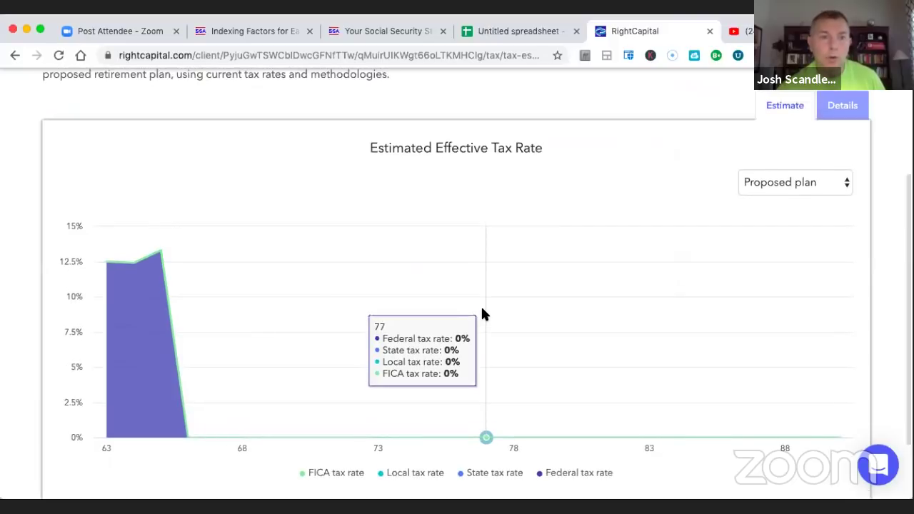
{"action": "scroll", "coordinate": [422, 287], "scroll_direction": "up", "scroll_amount": 5}
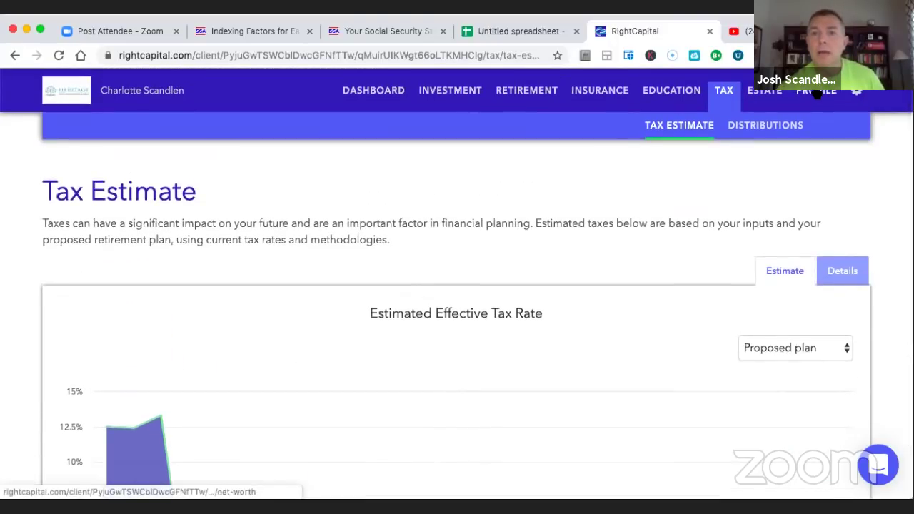
{"action": "left_click", "coordinate": [816, 92]}
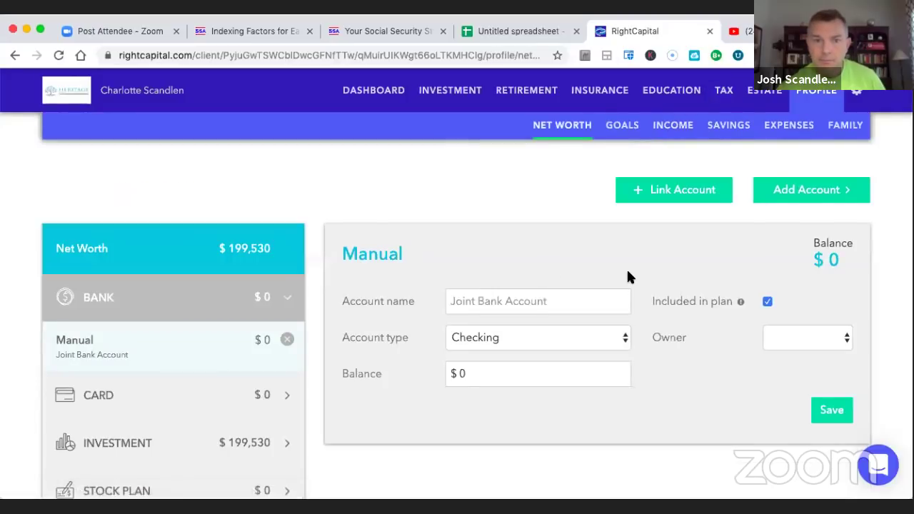
{"action": "scroll", "coordinate": [626, 275], "scroll_direction": "down", "scroll_amount": 3}
{"action": "scroll", "coordinate": [432, 367], "scroll_direction": "up", "scroll_amount": 5}
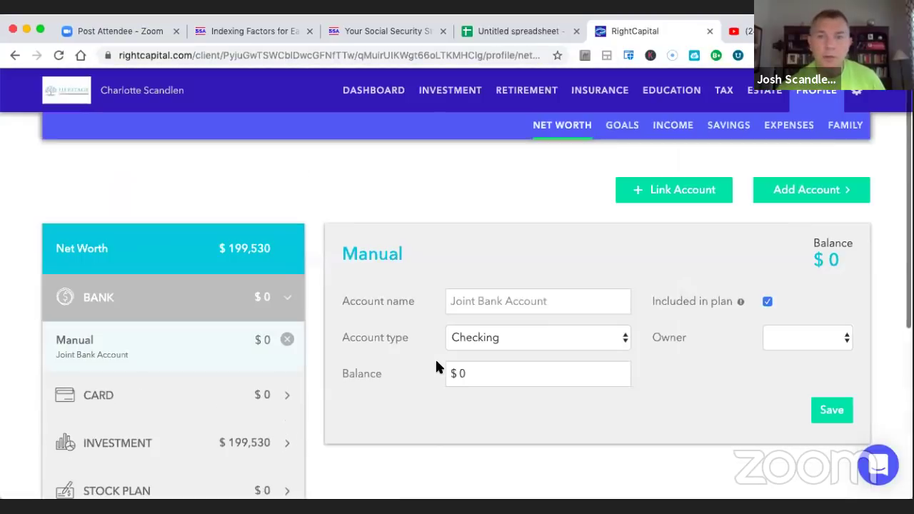
{"action": "left_click", "coordinate": [661, 126]}
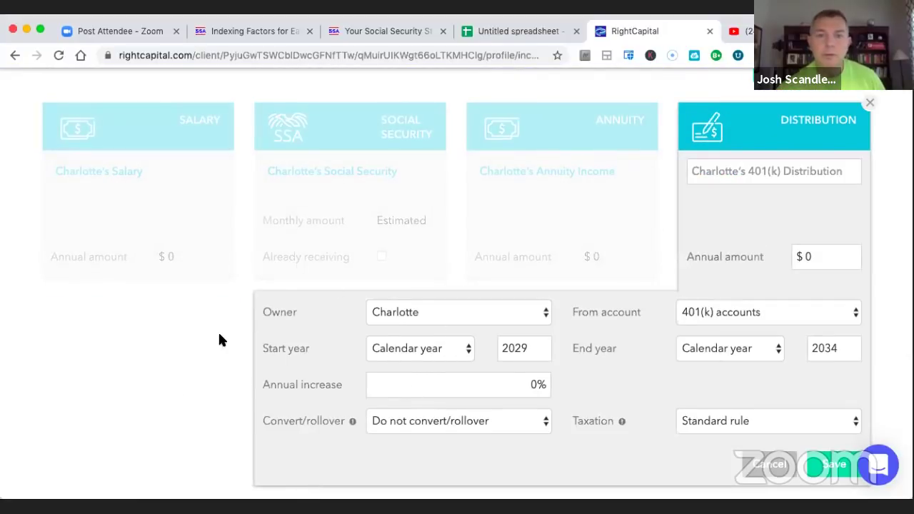
- Set the Roth Conversions distribution's annual amount to $0 and save the entry
{"action": "scroll", "coordinate": [526, 231], "scroll_direction": "down", "scroll_amount": 3}
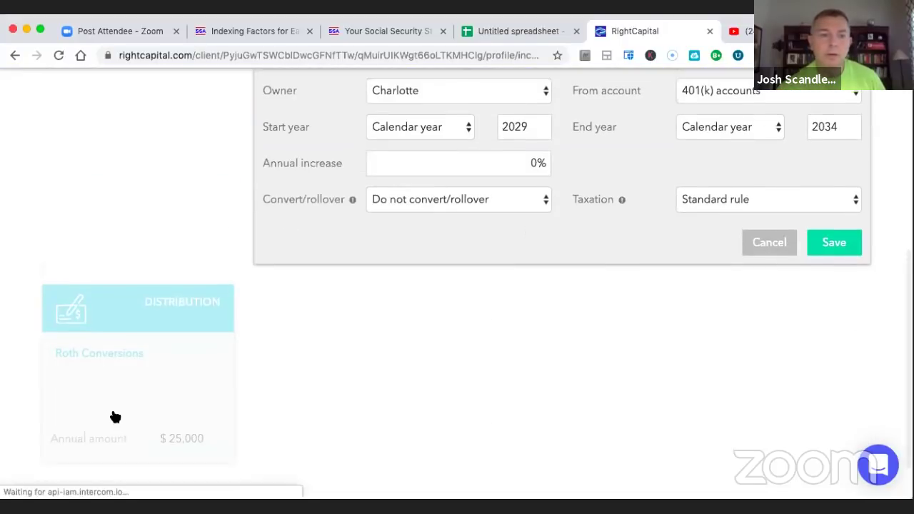
{"action": "left_click", "coordinate": [113, 417]}
{"action": "left_click", "coordinate": [206, 228]}
{"action": "key", "text": "BackSpace"}
{"action": "key", "text": "BackSpace"}
{"action": "key", "text": "BackSpace"}
{"action": "key", "text": "BackSpace"}
{"action": "key", "text": "BackSpace"}
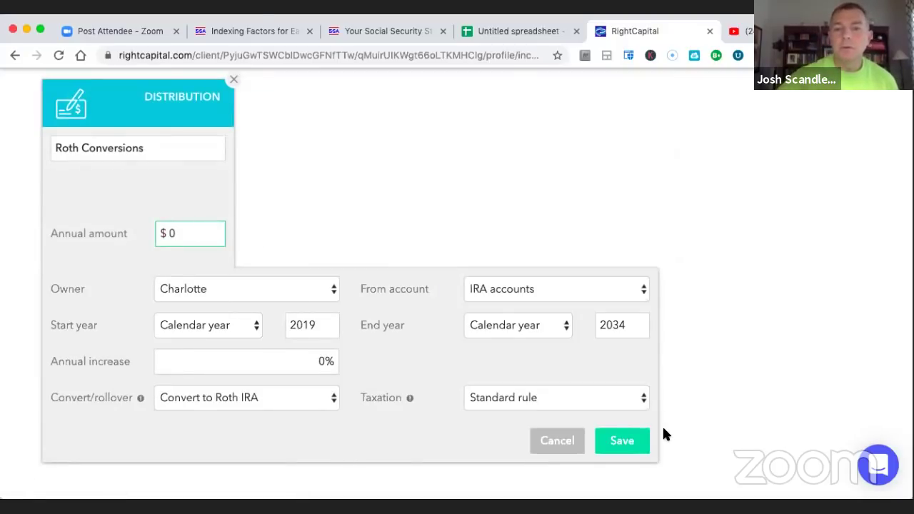
{"action": "left_click", "coordinate": [631, 439]}
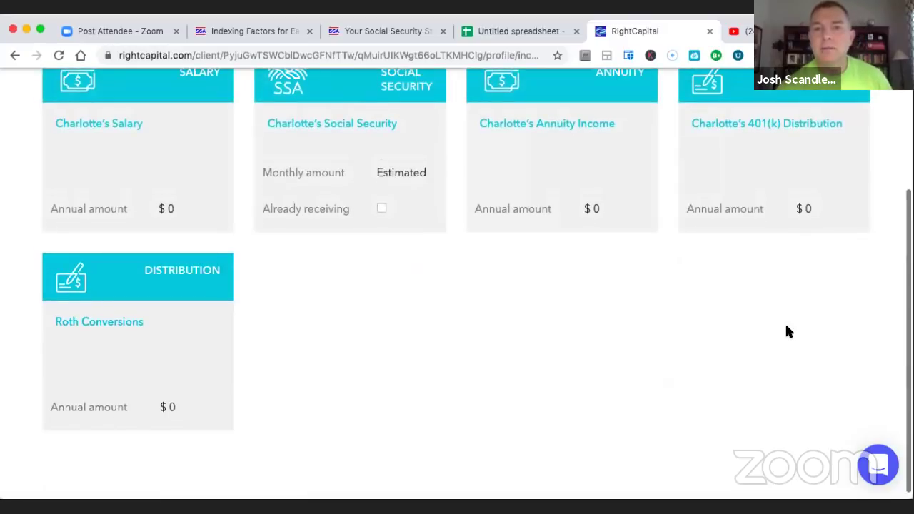
- Open the Tax Estimate and inspect the proposed plan's effective tax rate by age without Roth conversions
{"action": "scroll", "coordinate": [786, 331], "scroll_direction": "up", "scroll_amount": 3}
{"action": "left_click", "coordinate": [723, 93]}
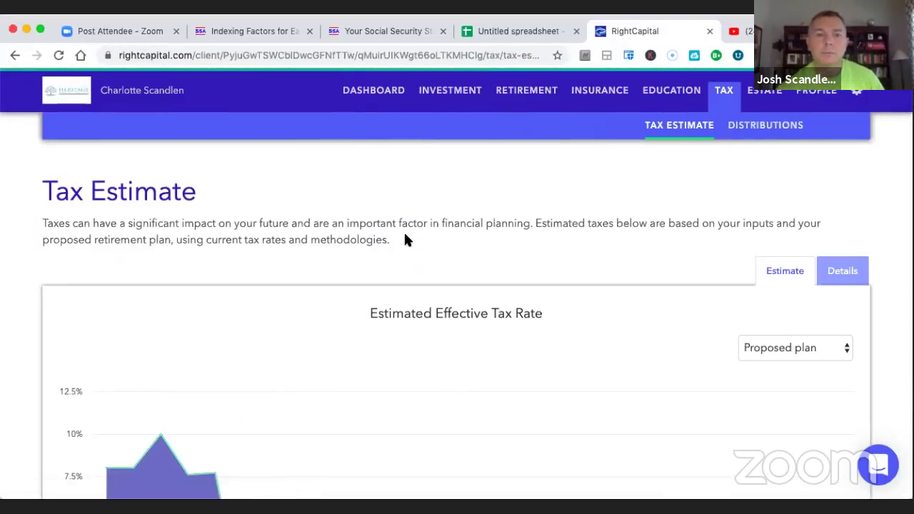
{"action": "scroll", "coordinate": [405, 241], "scroll_direction": "down", "scroll_amount": 3}
{"action": "mouse_move", "coordinate": [205, 290]}
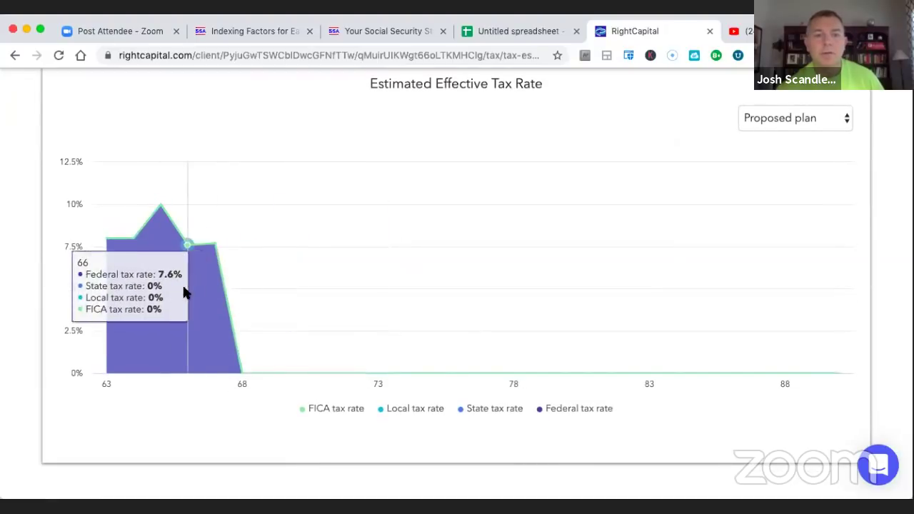
{"action": "scroll", "coordinate": [386, 303], "scroll_direction": "up", "scroll_amount": 3}
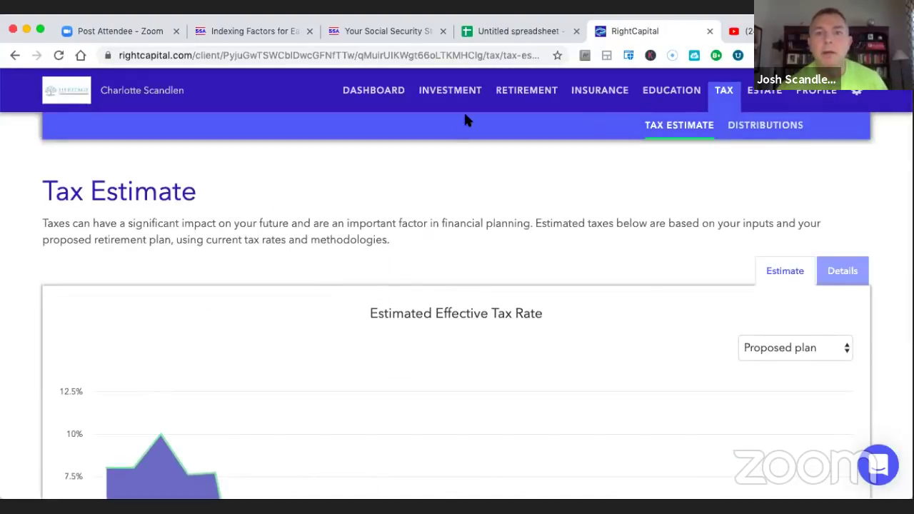
- Open the retirement cash flows and review the proposed plan's yearly ending balances by account
{"action": "left_click", "coordinate": [524, 100]}
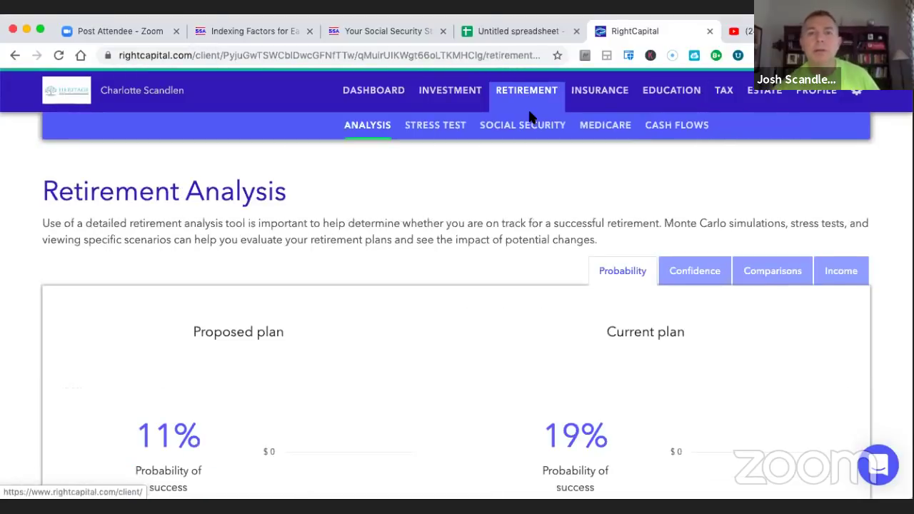
{"action": "left_click", "coordinate": [683, 129]}
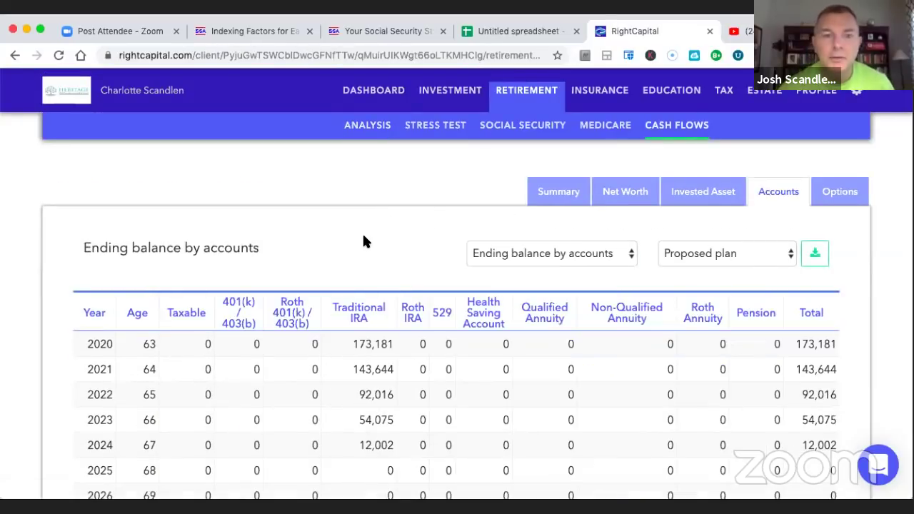
{"action": "scroll", "coordinate": [363, 241], "scroll_direction": "down", "scroll_amount": 2}
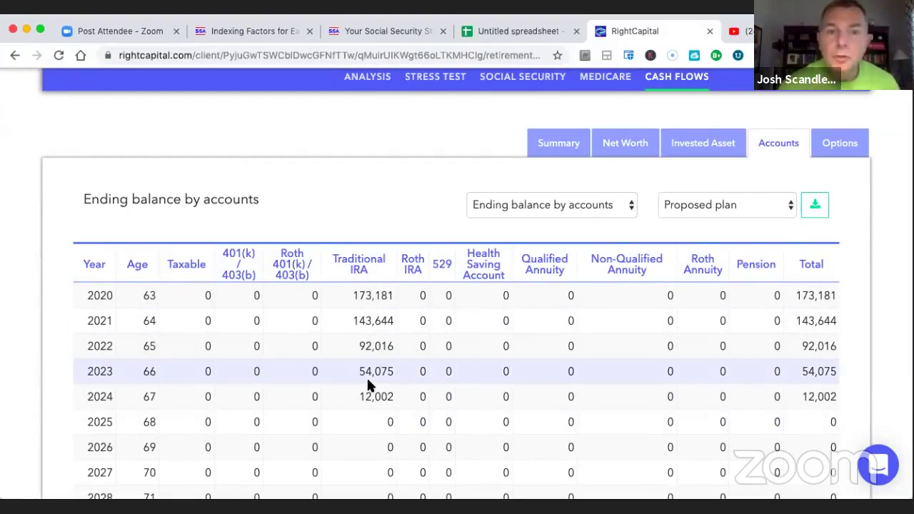
{"action": "scroll", "coordinate": [368, 383], "scroll_direction": "down", "scroll_amount": 3}
{"action": "scroll", "coordinate": [373, 349], "scroll_direction": "up", "scroll_amount": 3}
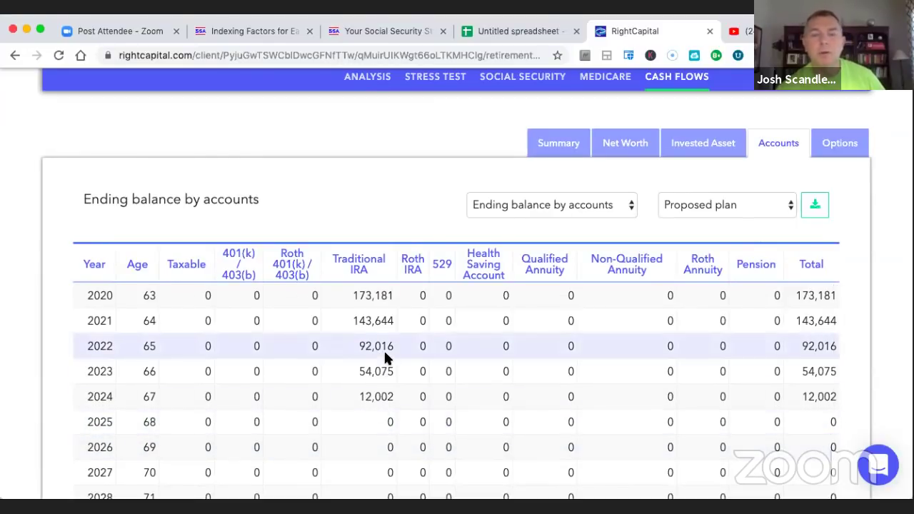
- Recheck the effective tax rate at age 66 in the Tax Estimate for the proposed plan
{"action": "scroll", "coordinate": [514, 193], "scroll_direction": "up", "scroll_amount": 2}
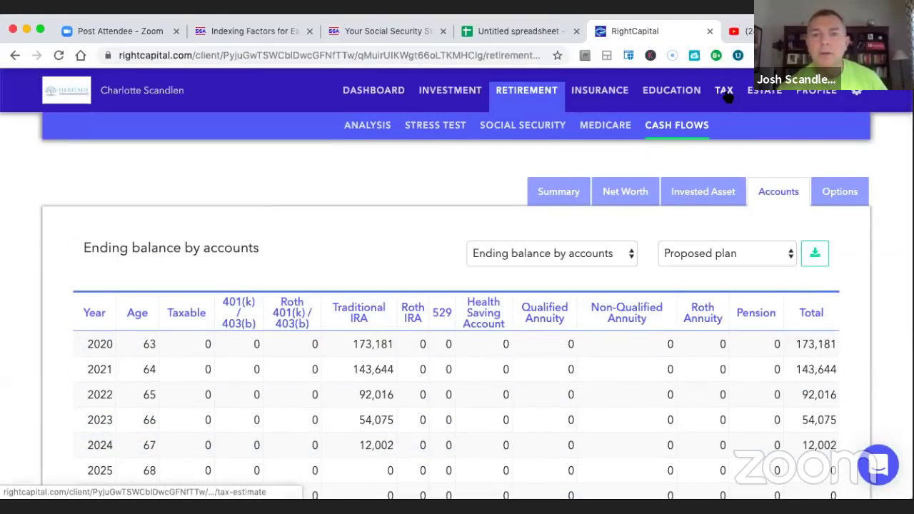
{"action": "scroll", "coordinate": [415, 353], "scroll_direction": "down", "scroll_amount": 3}
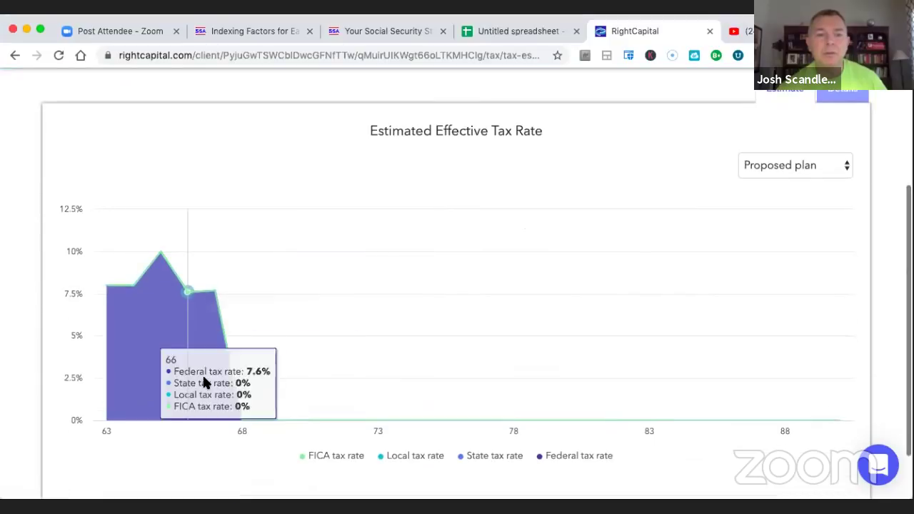
{"action": "scroll", "coordinate": [427, 352], "scroll_direction": "up", "scroll_amount": 5}
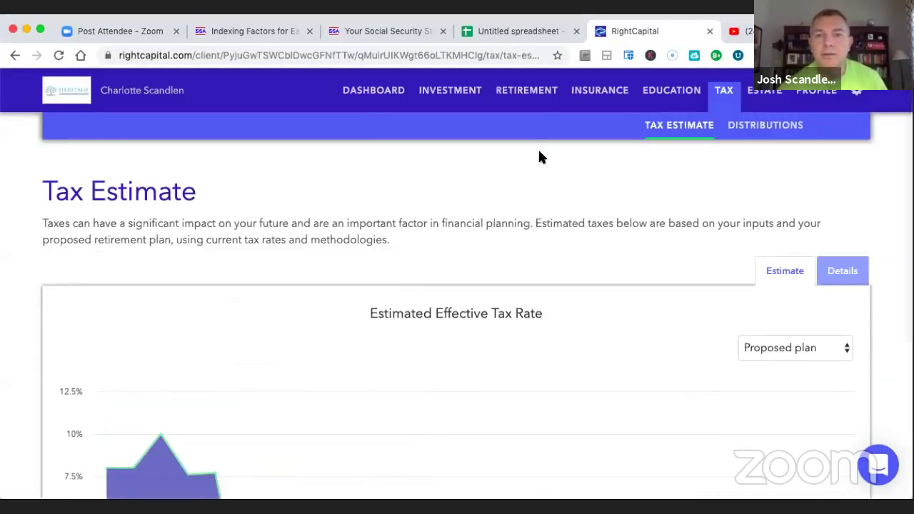
- Return to the profile's income entries and list the income types that can be added
{"action": "left_click", "coordinate": [533, 96]}
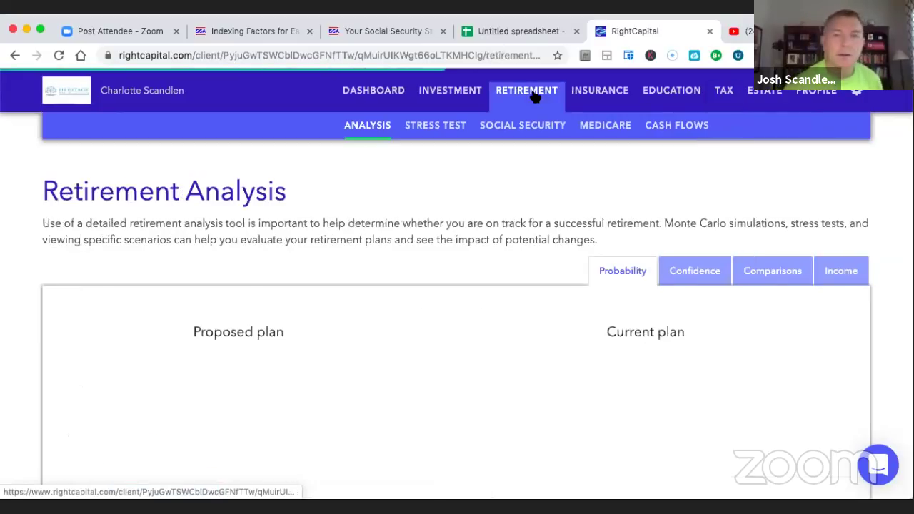
{"action": "left_click", "coordinate": [802, 97]}
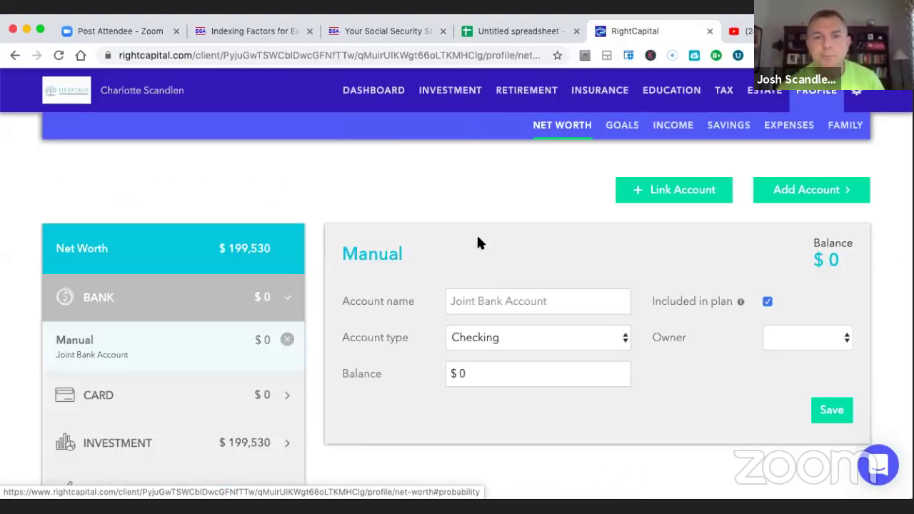
{"action": "left_click", "coordinate": [674, 129]}
{"action": "scroll", "coordinate": [506, 271], "scroll_direction": "down", "scroll_amount": 3}
{"action": "left_click", "coordinate": [753, 210]}
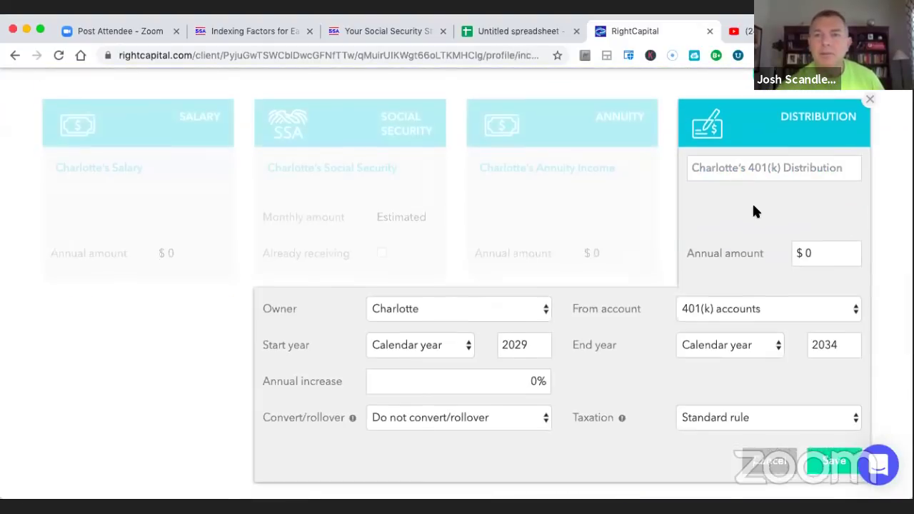
{"action": "scroll", "coordinate": [753, 210], "scroll_direction": "up", "scroll_amount": 3}
{"action": "left_click", "coordinate": [808, 196]}
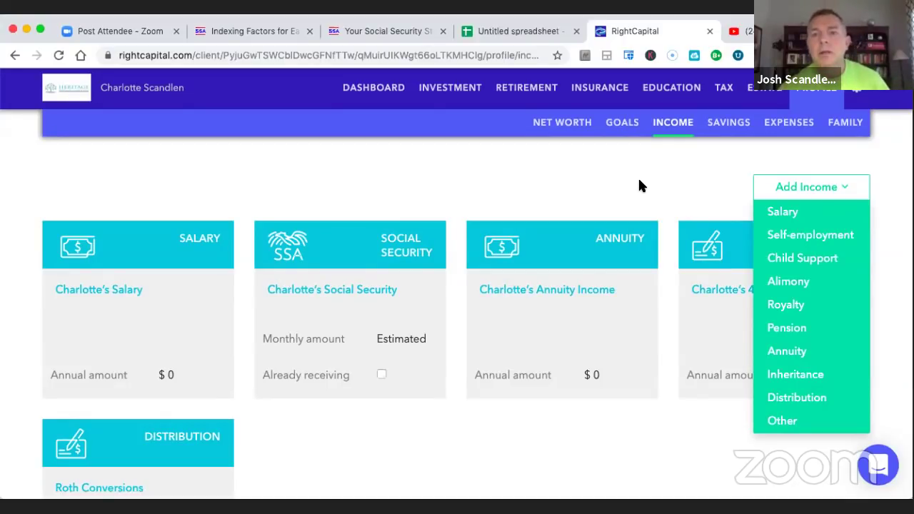
- Open the profile's goals, set the Go-Go Retirement Years annual amount to $0 and save it
{"action": "left_click", "coordinate": [623, 124]}
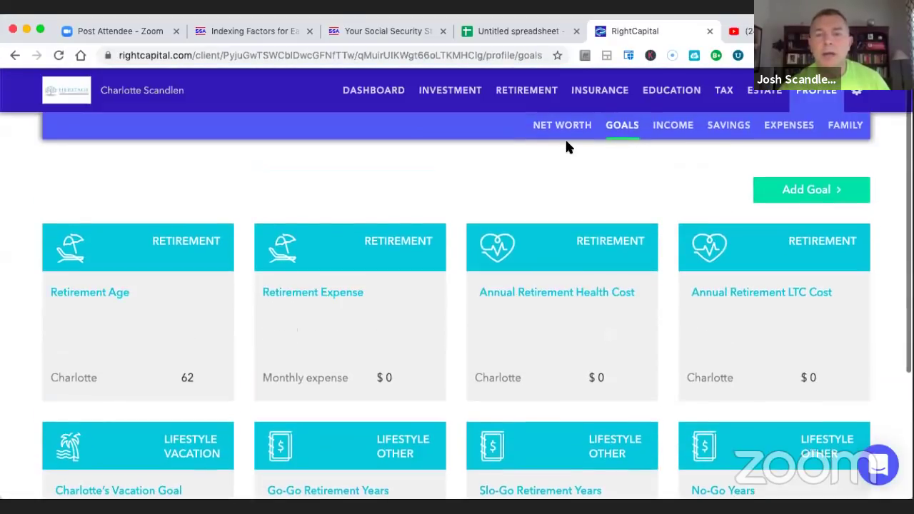
{"action": "scroll", "coordinate": [475, 169], "scroll_direction": "down", "scroll_amount": 3}
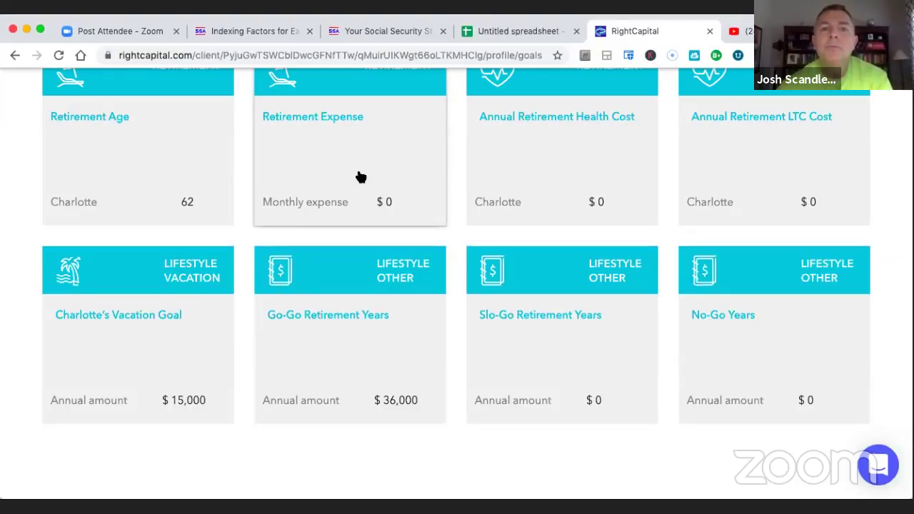
{"action": "left_click", "coordinate": [381, 323]}
{"action": "double_click", "coordinate": [425, 395]}
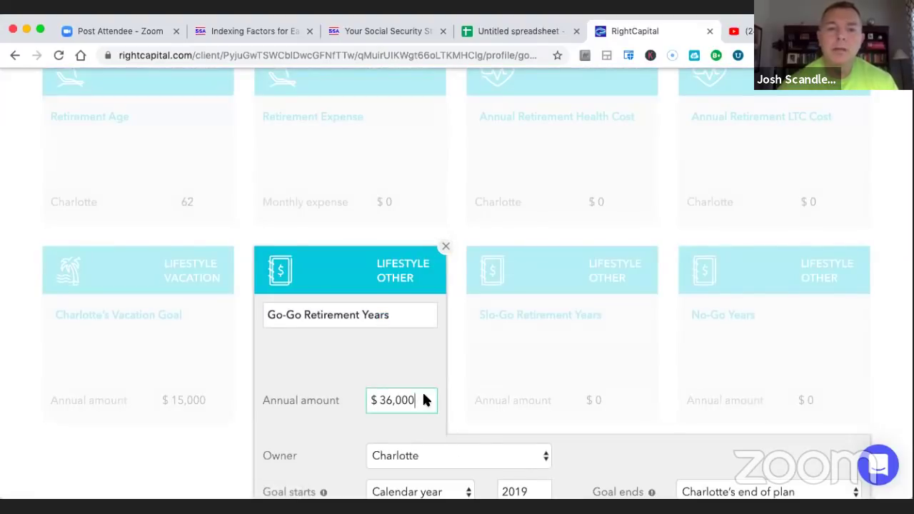
{"action": "type", "text": "0"}
{"action": "scroll", "coordinate": [298, 371], "scroll_direction": "down", "scroll_amount": 1}
{"action": "scroll", "coordinate": [299, 372], "scroll_direction": "down", "scroll_amount": 5}
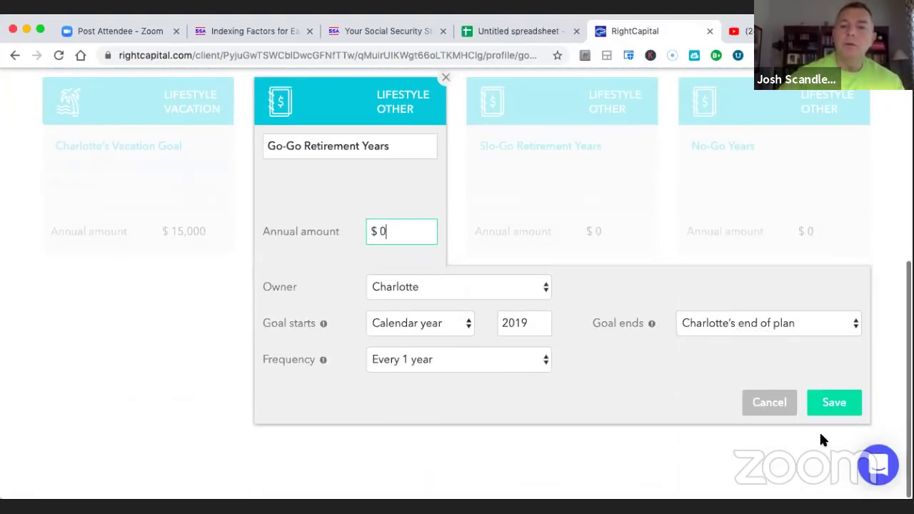
{"action": "left_click", "coordinate": [834, 403]}
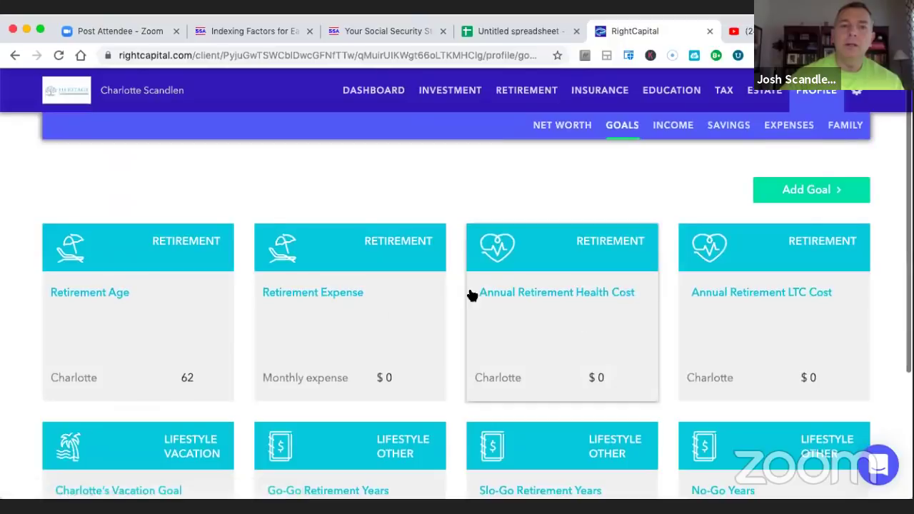
- Set the Retirement Expense goal's monthly expense to $3,000 and save it
{"action": "left_click", "coordinate": [373, 326]}
{"action": "left_click", "coordinate": [412, 378]}
{"action": "type", "text": "3000"}
{"action": "scroll", "coordinate": [412, 378], "scroll_direction": "down", "scroll_amount": 3}
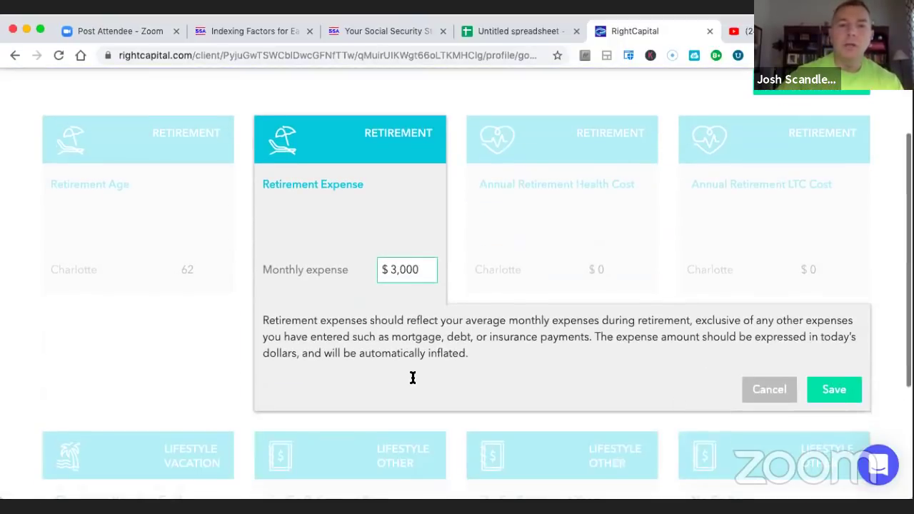
{"action": "left_click", "coordinate": [833, 390]}
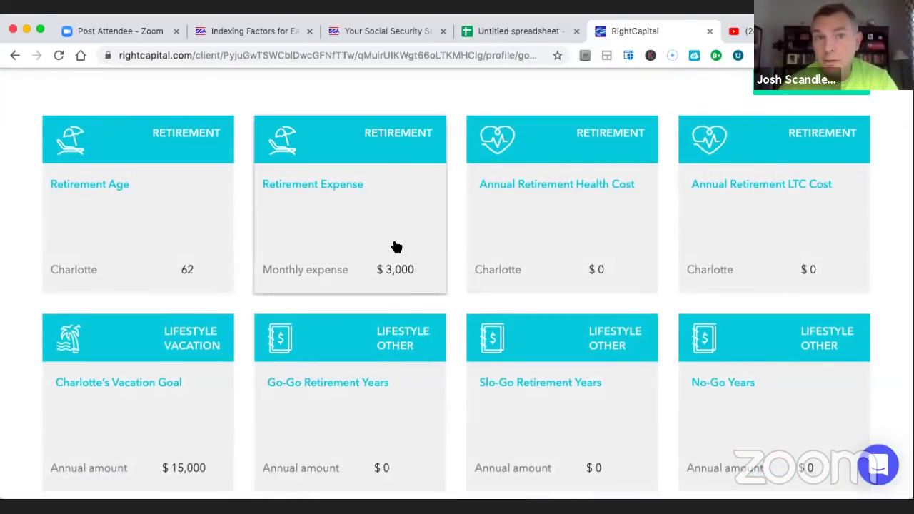
- Reset the Retirement Expense goal's monthly expense to $0 and save it
{"action": "left_click", "coordinate": [397, 247]}
{"action": "left_click_drag", "start_coordinate": [426, 272], "coordinate": [268, 258]}
{"action": "type", "text": "0"}
{"action": "left_click", "coordinate": [823, 392]}
- Open the Go-Go Retirement Years goal and set its annual amount to $36,000
{"action": "scroll", "coordinate": [756, 377], "scroll_direction": "down", "scroll_amount": 2}
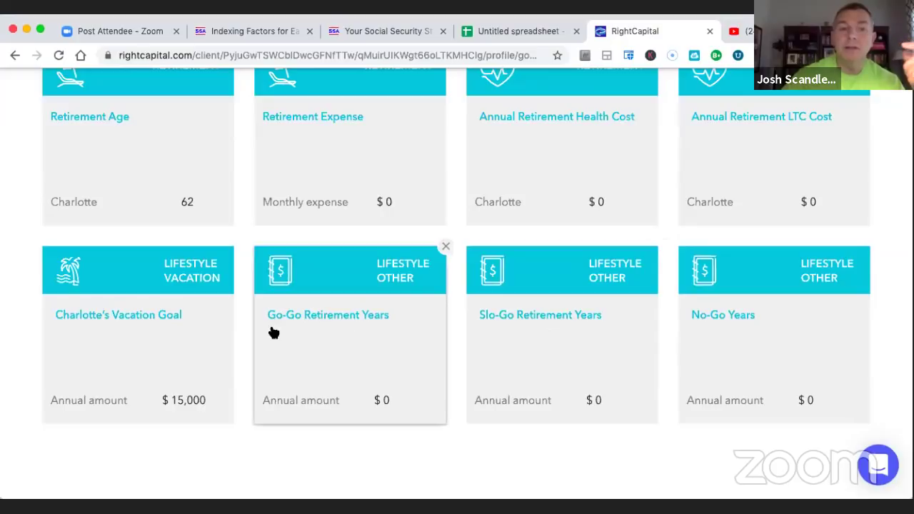
{"action": "left_click", "coordinate": [365, 341]}
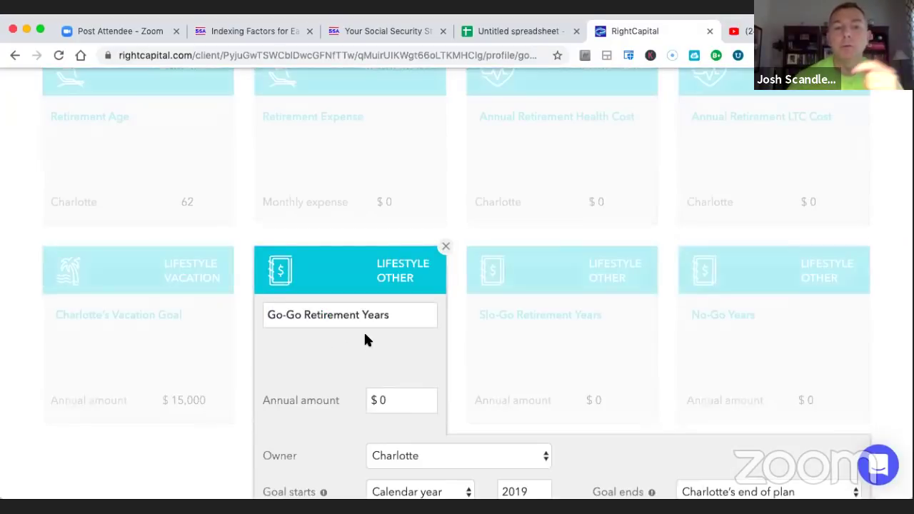
{"action": "scroll", "coordinate": [363, 331], "scroll_direction": "down", "scroll_amount": 4}
{"action": "left_click", "coordinate": [409, 265]}
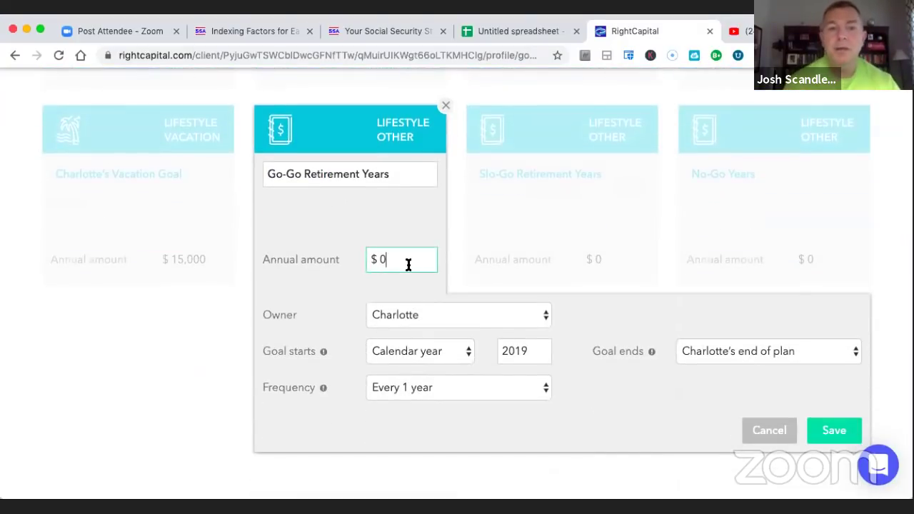
{"action": "key", "text": "BackSpace"}
{"action": "type", "text": "36000"}
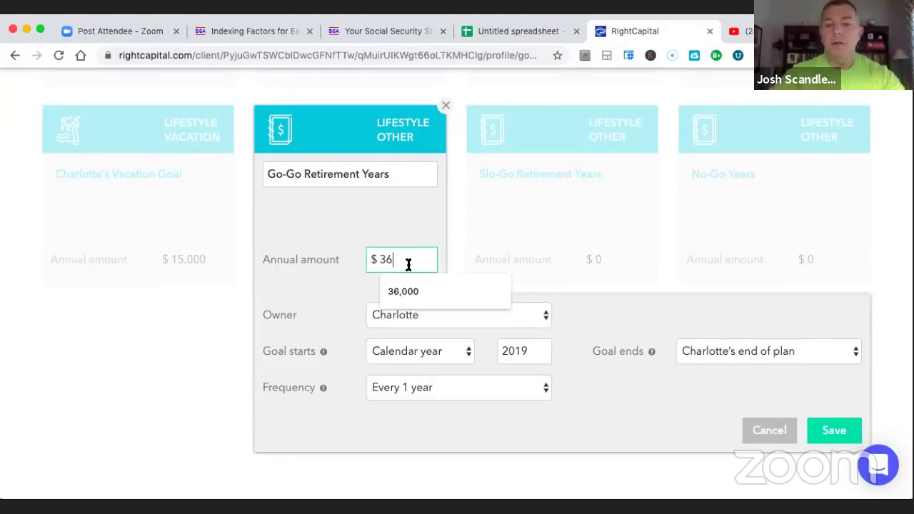
- Make the Go-Go Retirement Years goal end in calendar year 2028 and save it
{"action": "left_click", "coordinate": [761, 350]}
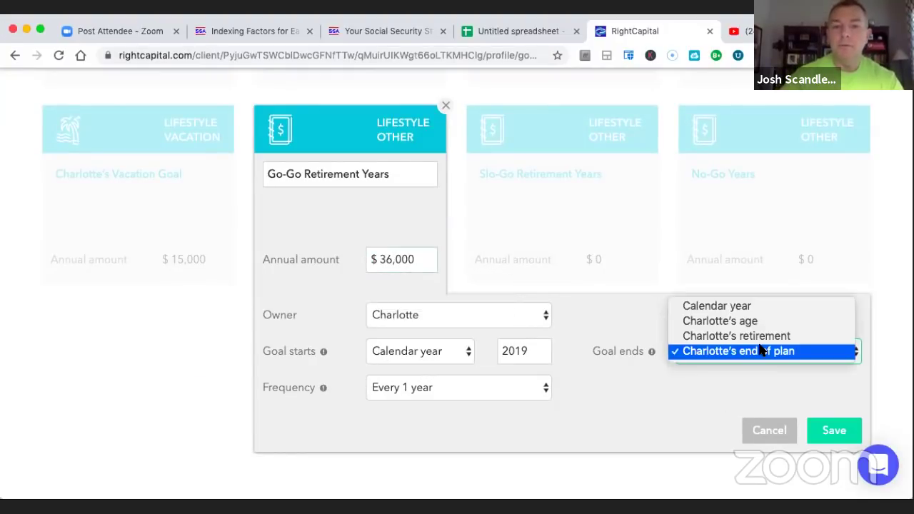
{"action": "left_click", "coordinate": [731, 306]}
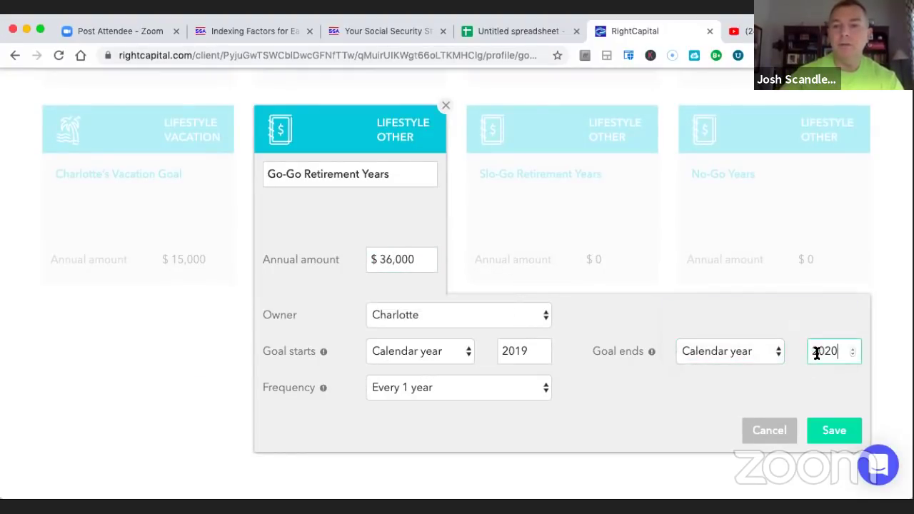
{"action": "left_click", "coordinate": [840, 350]}
{"action": "key", "text": "BackSpace"}
{"action": "type", "text": "8"}
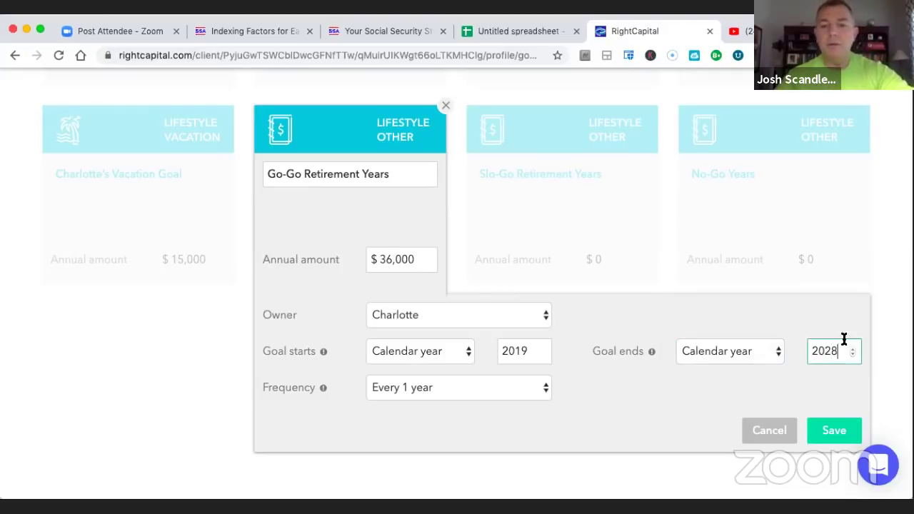
{"action": "left_click", "coordinate": [828, 430]}
- Set the Slo-Go Retirement Years goal's annual amount to $30,000 and its start year to 2029
{"action": "left_click", "coordinate": [577, 340]}
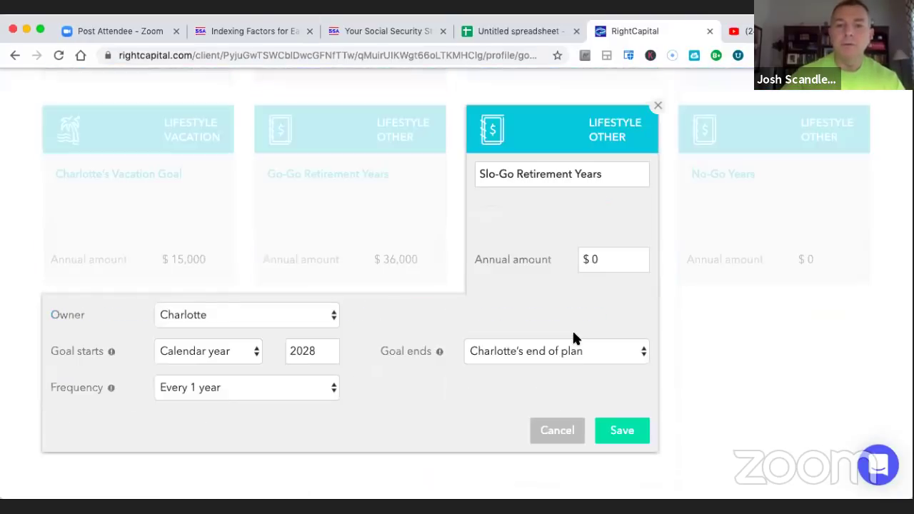
{"action": "left_click", "coordinate": [621, 258]}
{"action": "key", "text": "BackSpace"}
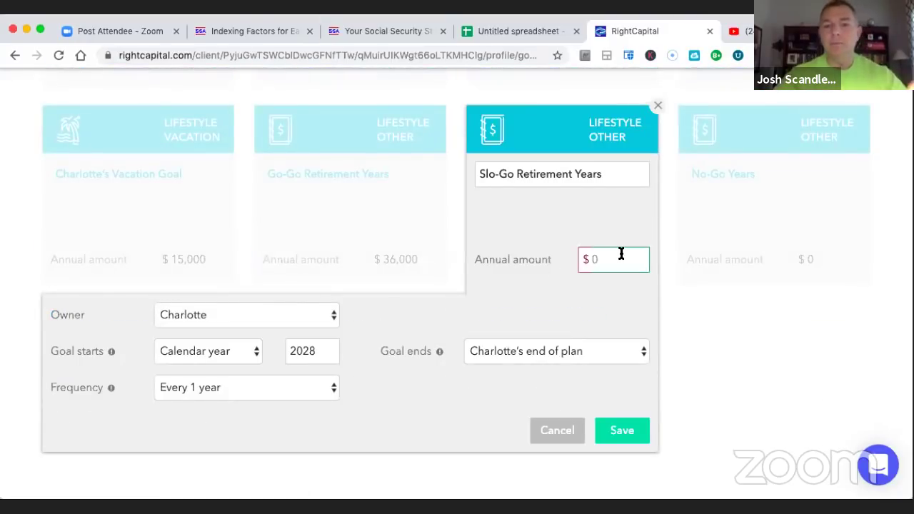
{"action": "type", "text": "300000"}
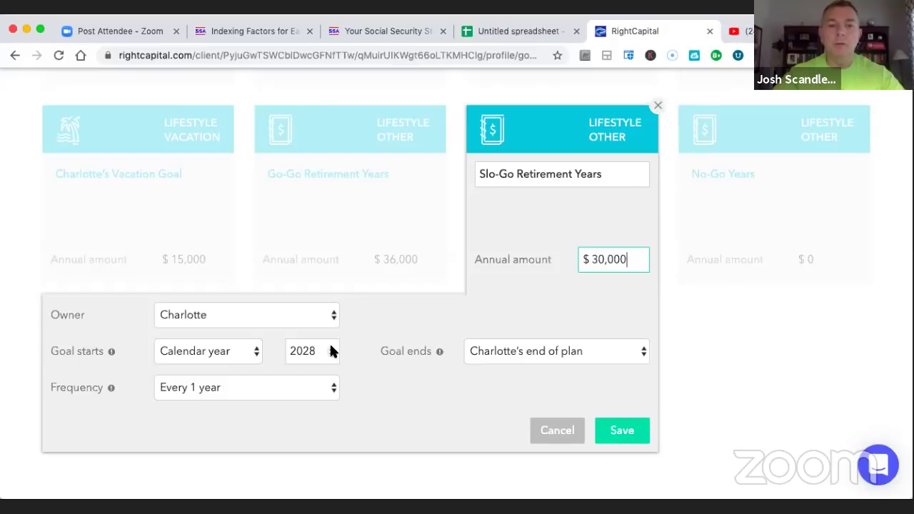
{"action": "left_click", "coordinate": [330, 347]}
- Make the Slo-Go Retirement Years goal end in calendar year 2038 and save it
{"action": "left_click", "coordinate": [583, 352]}
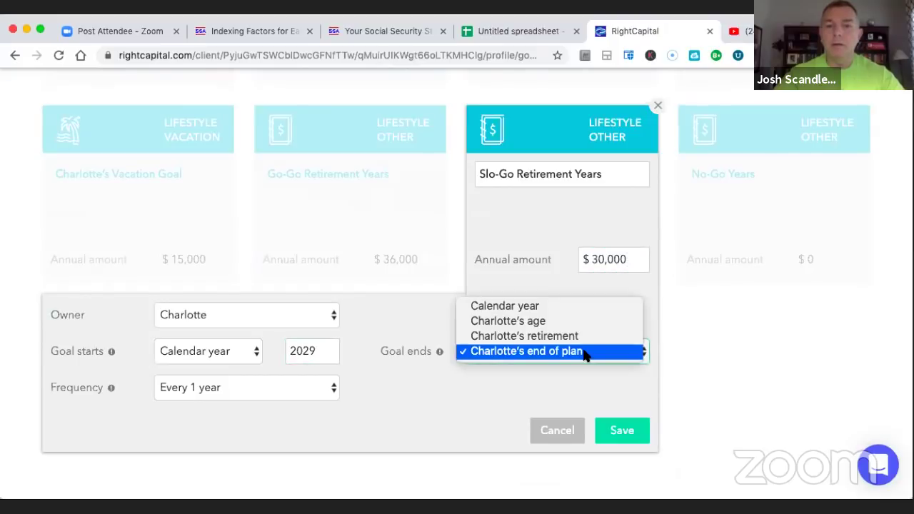
{"action": "left_click", "coordinate": [559, 306]}
{"action": "left_click", "coordinate": [631, 352]}
{"action": "key", "text": "BackSpace"}
{"action": "key", "text": "BackSpace"}
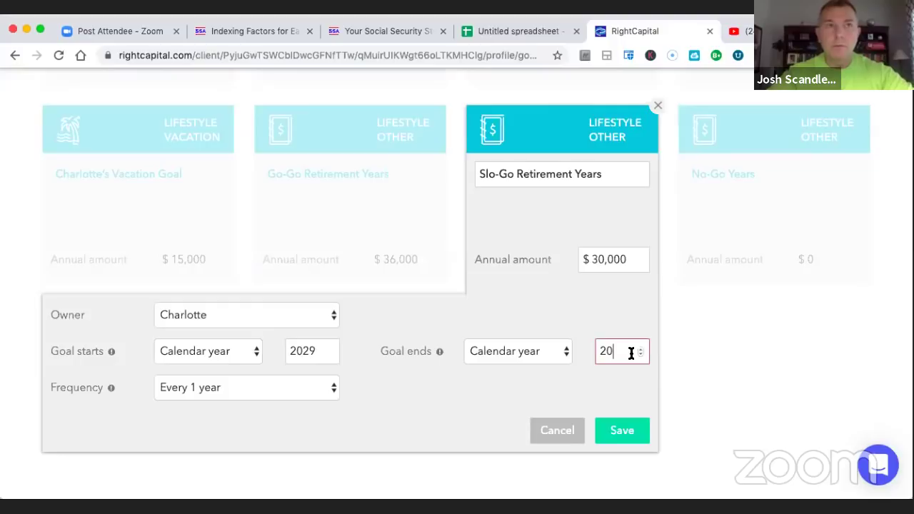
{"action": "type", "text": "38"}
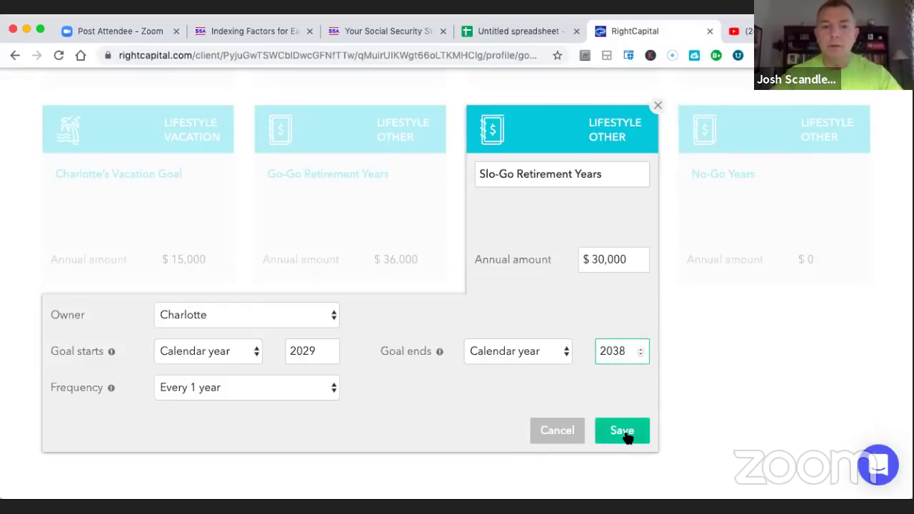
{"action": "left_click", "coordinate": [623, 431]}
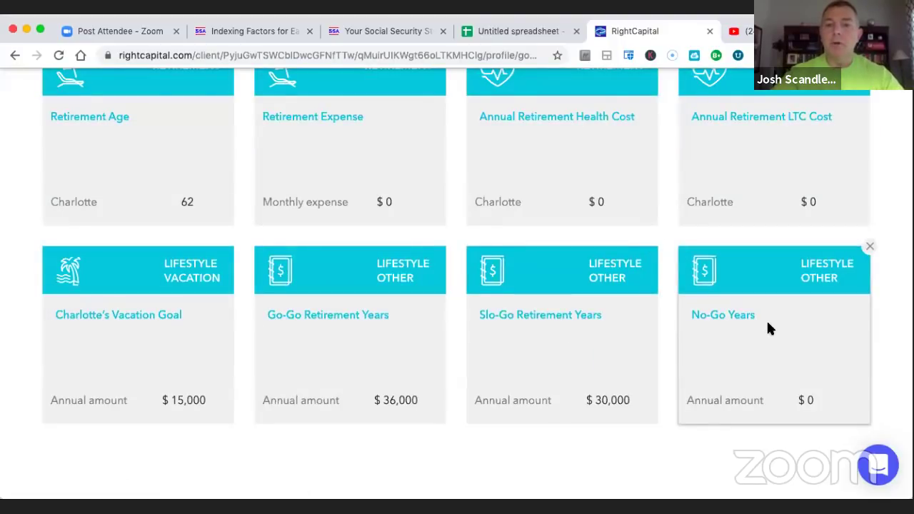
- Set the No-Go Years goal's annual amount to $24,000, adjust its start year and save the goal
{"action": "left_click", "coordinate": [767, 325]}
{"action": "left_click", "coordinate": [827, 259]}
{"action": "key", "text": "BackSpace"}
{"action": "type", "text": "24,000"}
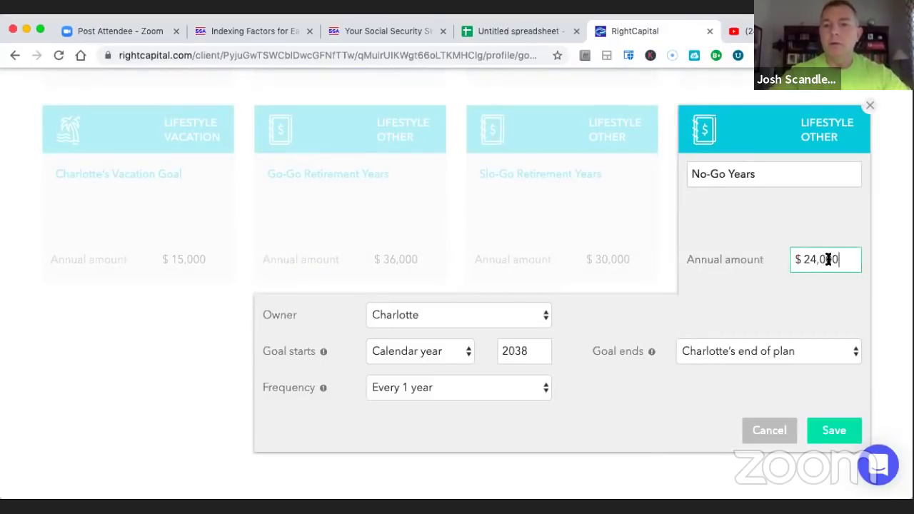
{"action": "left_click", "coordinate": [543, 348]}
{"action": "left_click", "coordinate": [836, 426]}
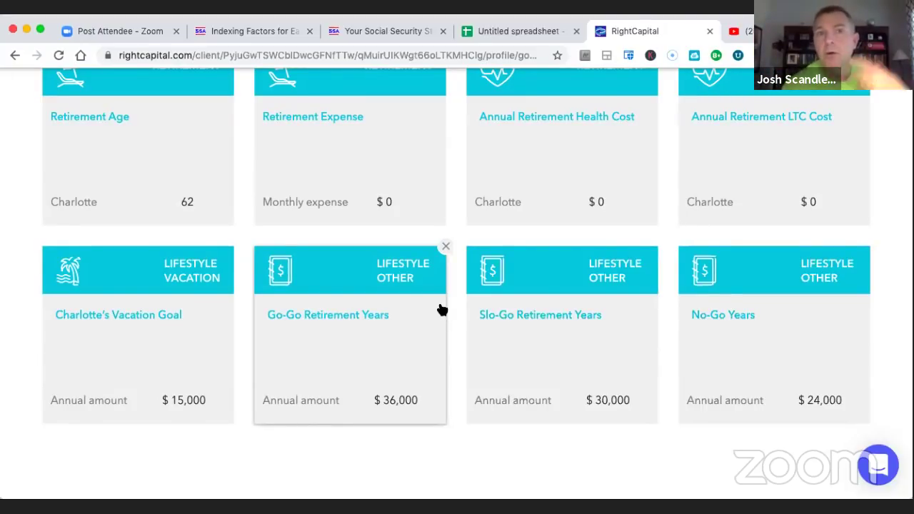
- Open the retirement cash flows summary for the proposed plan
{"action": "scroll", "coordinate": [619, 321], "scroll_direction": "up", "scroll_amount": 5}
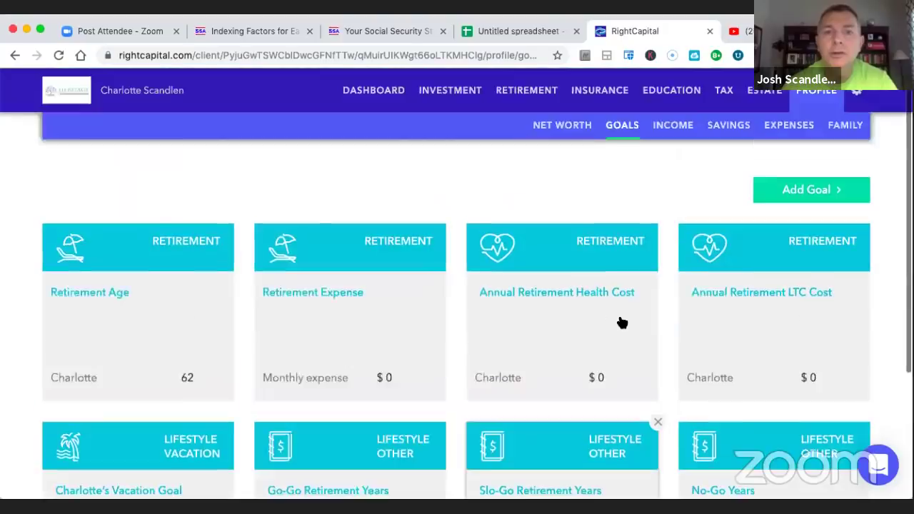
{"action": "left_click", "coordinate": [525, 91]}
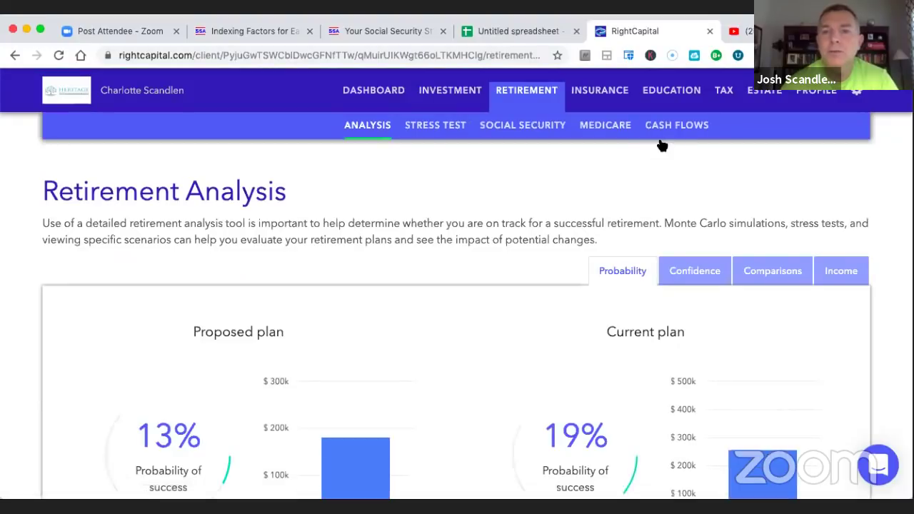
{"action": "left_click", "coordinate": [661, 129]}
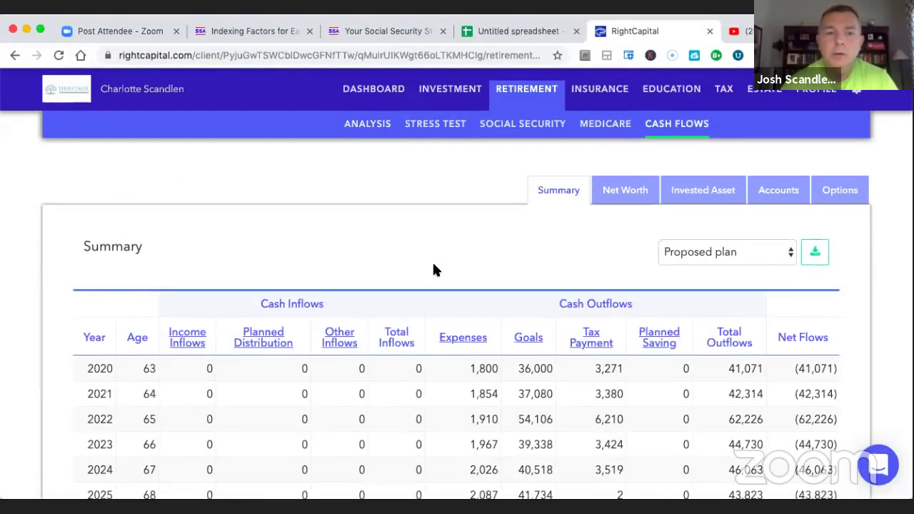
- Drill down from the cash flow summary into Goals and its Other Goals breakdown to examine the yearly retirement-phase spending
{"action": "scroll", "coordinate": [434, 269], "scroll_direction": "down", "scroll_amount": 2}
{"action": "left_click", "coordinate": [533, 271]}
{"action": "scroll", "coordinate": [567, 363], "scroll_direction": "down", "scroll_amount": 1}
{"action": "scroll", "coordinate": [567, 362], "scroll_direction": "up", "scroll_amount": 1}
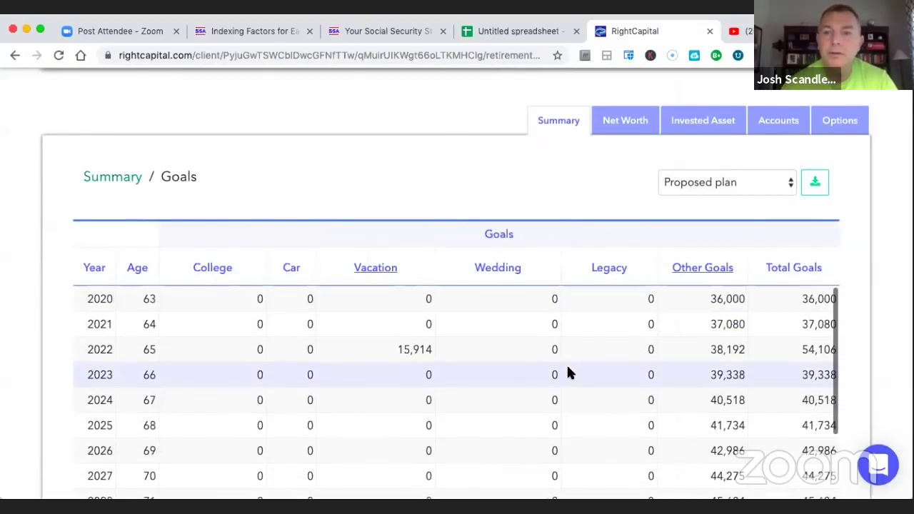
{"action": "scroll", "coordinate": [711, 360], "scroll_direction": "down", "scroll_amount": 1}
{"action": "left_click", "coordinate": [710, 267]}
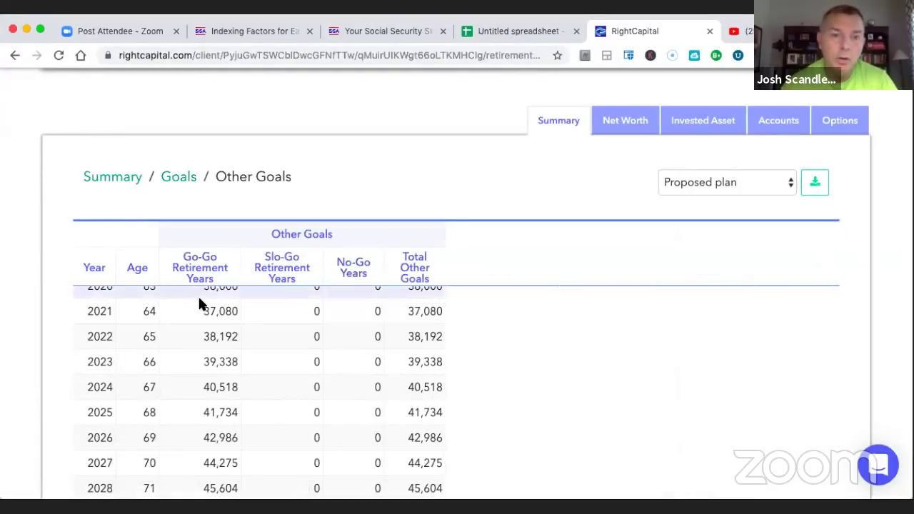
{"action": "scroll", "coordinate": [210, 318], "scroll_direction": "up", "scroll_amount": 1}
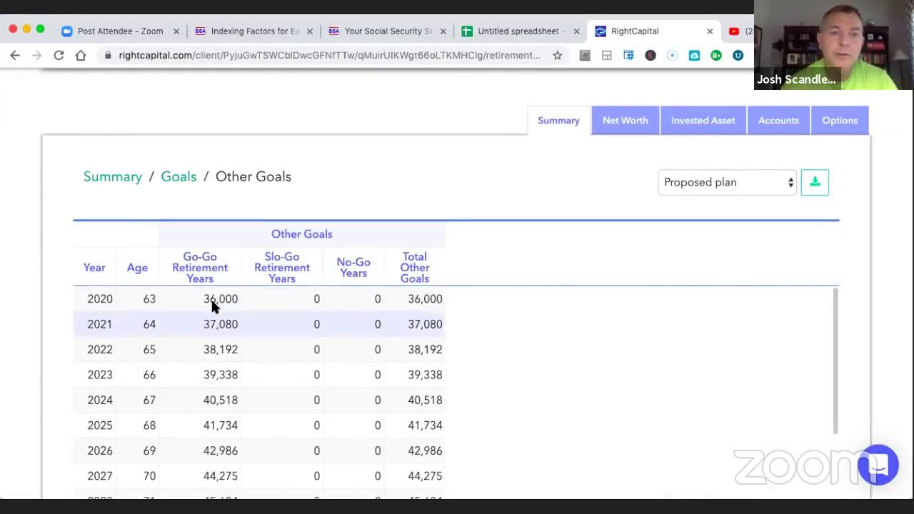
- Examine the year-by-year Other Goals cash flows for the Go-Go, Slo-Go and No-Go retirement years in the proposed plan
{"action": "scroll", "coordinate": [555, 316], "scroll_direction": "down", "scroll_amount": 3}
{"action": "scroll", "coordinate": [555, 316], "scroll_direction": "up", "scroll_amount": 3}
{"action": "scroll", "coordinate": [891, 187], "scroll_direction": "down", "scroll_amount": 3}
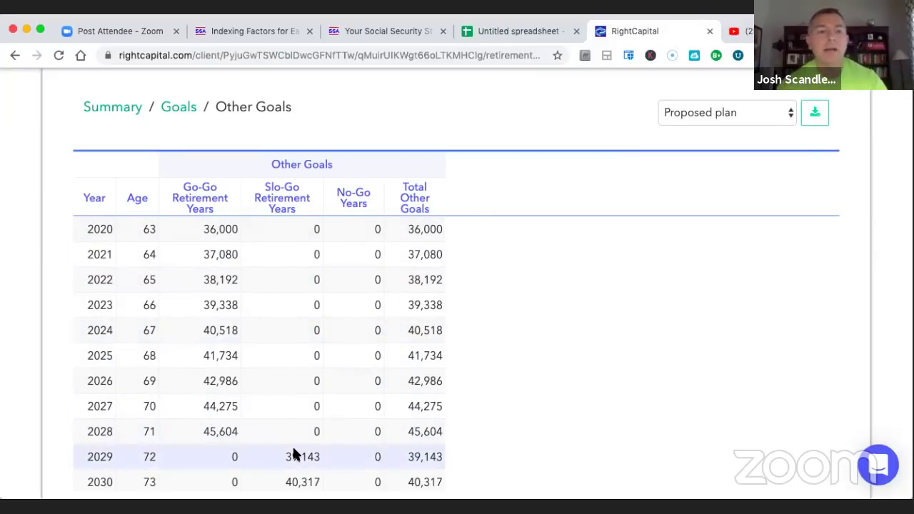
{"action": "scroll", "coordinate": [315, 458], "scroll_direction": "down", "scroll_amount": 2}
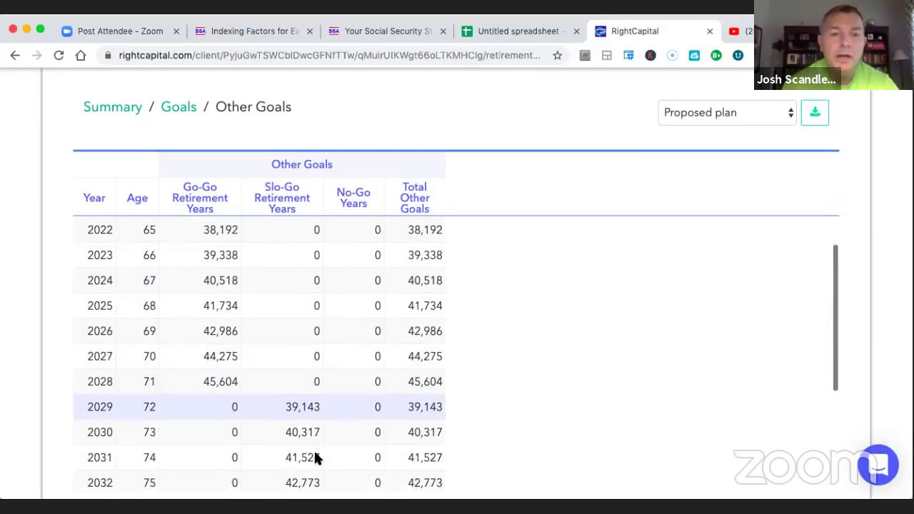
{"action": "scroll", "coordinate": [315, 457], "scroll_direction": "up", "scroll_amount": 2}
{"action": "scroll", "coordinate": [315, 455], "scroll_direction": "down", "scroll_amount": 1}
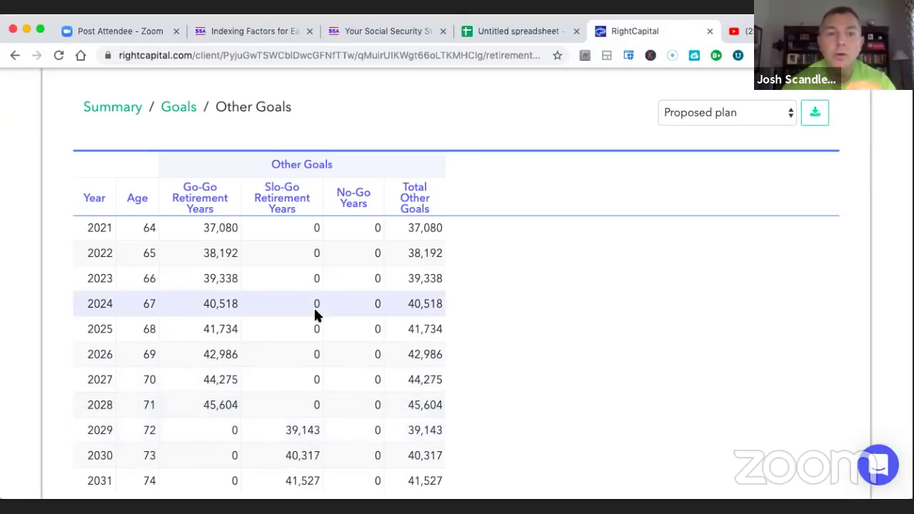
{"action": "scroll", "coordinate": [316, 314], "scroll_direction": "down", "scroll_amount": 10}
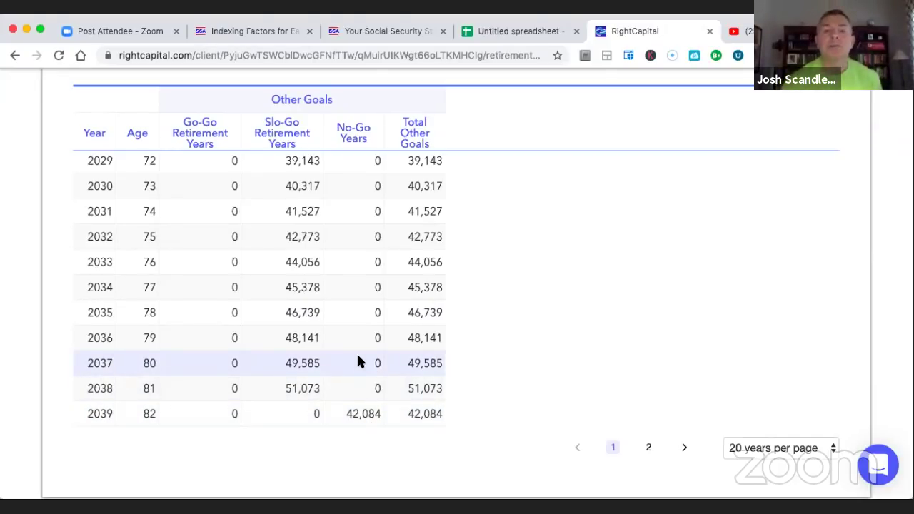
{"action": "scroll", "coordinate": [357, 356], "scroll_direction": "up", "scroll_amount": 10}
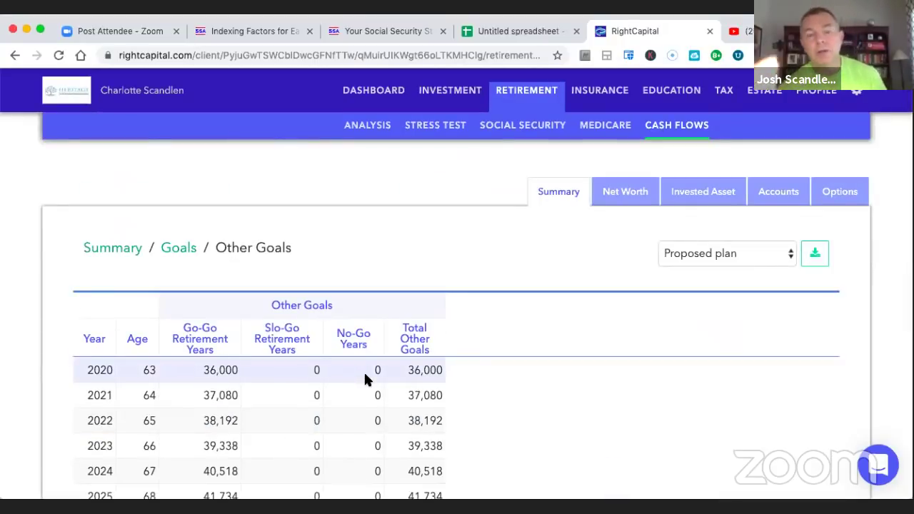
{"action": "scroll", "coordinate": [365, 374], "scroll_direction": "down", "scroll_amount": 4}
{"action": "scroll", "coordinate": [365, 379], "scroll_direction": "down", "scroll_amount": 5}
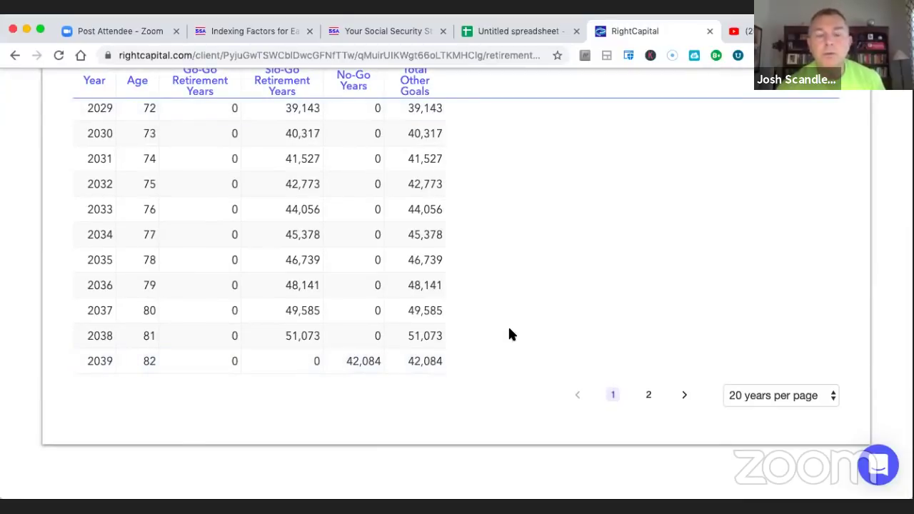
{"action": "scroll", "coordinate": [509, 334], "scroll_direction": "up", "scroll_amount": 10}
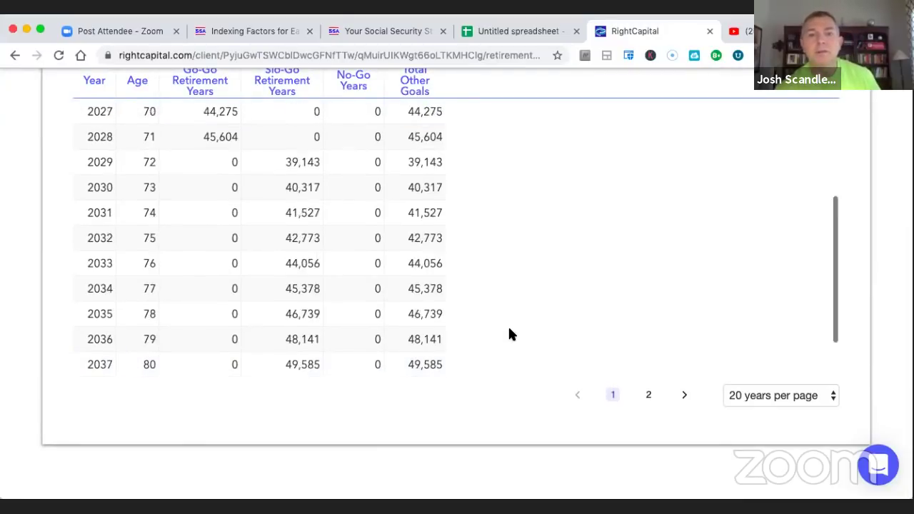
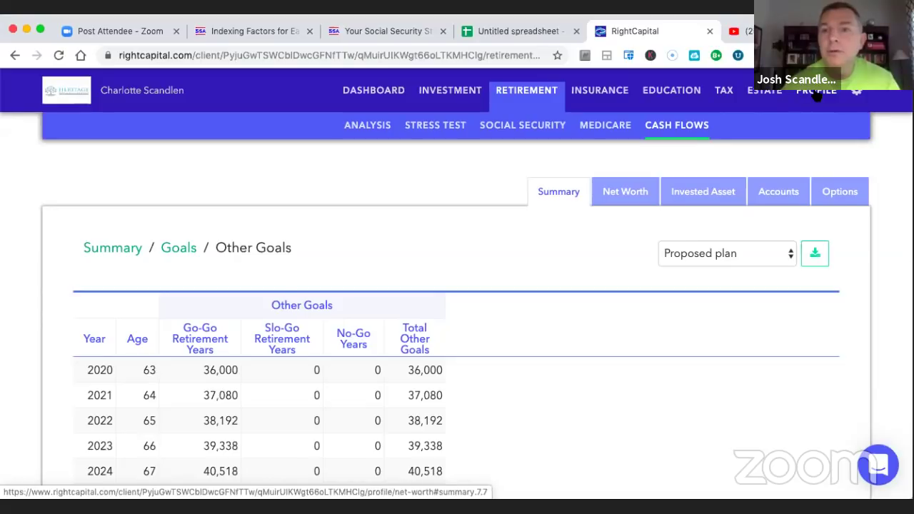
- Open the primary home under the profile's net worth properties, set it to Own and look over its value and cost fields
{"action": "left_click", "coordinate": [606, 184]}
{"action": "scroll", "coordinate": [347, 330], "scroll_direction": "down", "scroll_amount": 3}
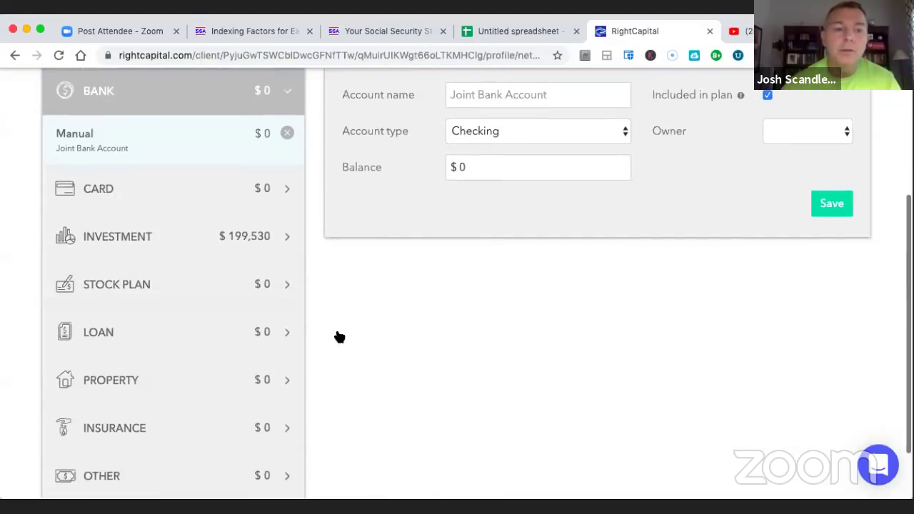
{"action": "left_click", "coordinate": [139, 386]}
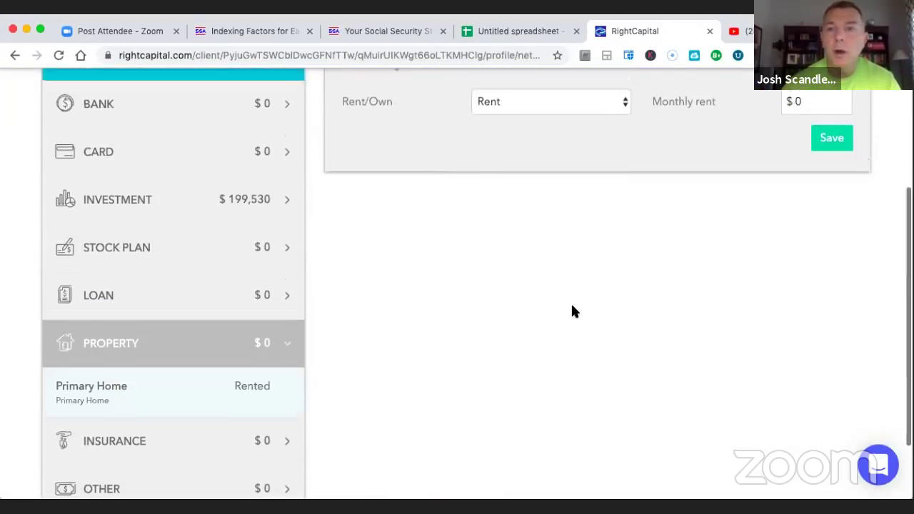
{"action": "scroll", "coordinate": [573, 312], "scroll_direction": "up", "scroll_amount": 3}
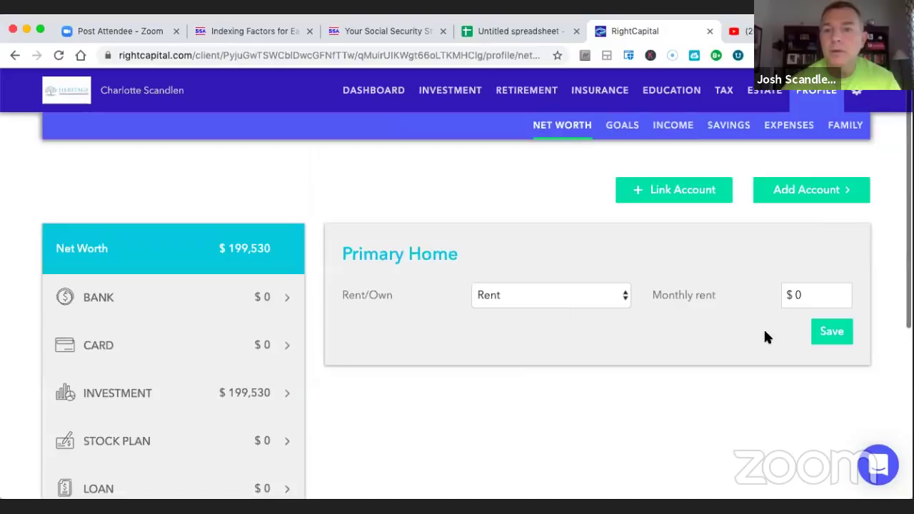
{"action": "left_click", "coordinate": [511, 294]}
{"action": "left_click", "coordinate": [512, 312]}
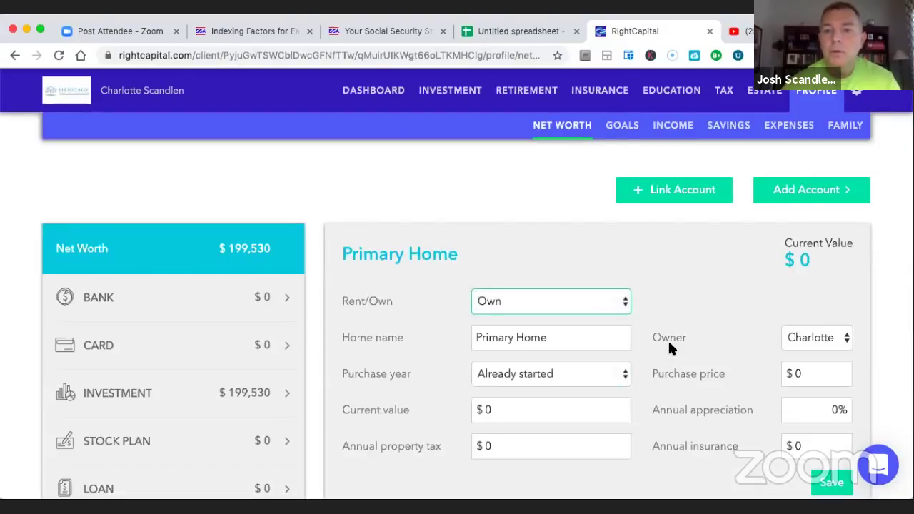
{"action": "scroll", "coordinate": [670, 346], "scroll_direction": "down", "scroll_amount": 2}
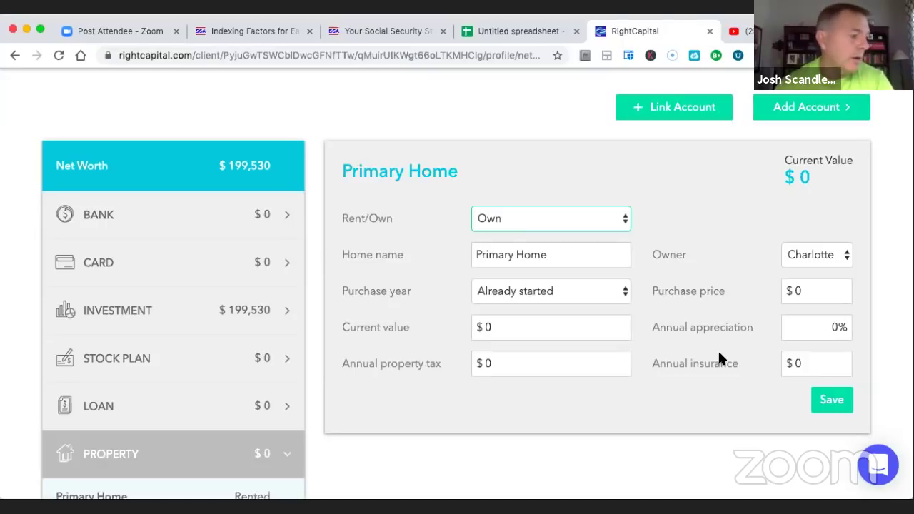
{"action": "scroll", "coordinate": [718, 349], "scroll_direction": "up", "scroll_amount": 2}
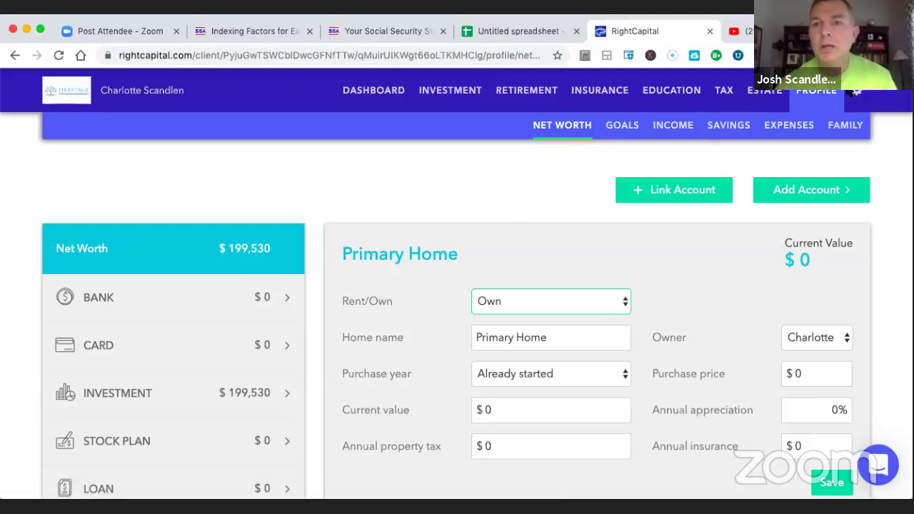
- Set the Annual Retirement Health Cost in the profile's goals to $4,200 and save it
{"action": "left_click", "coordinate": [622, 126]}
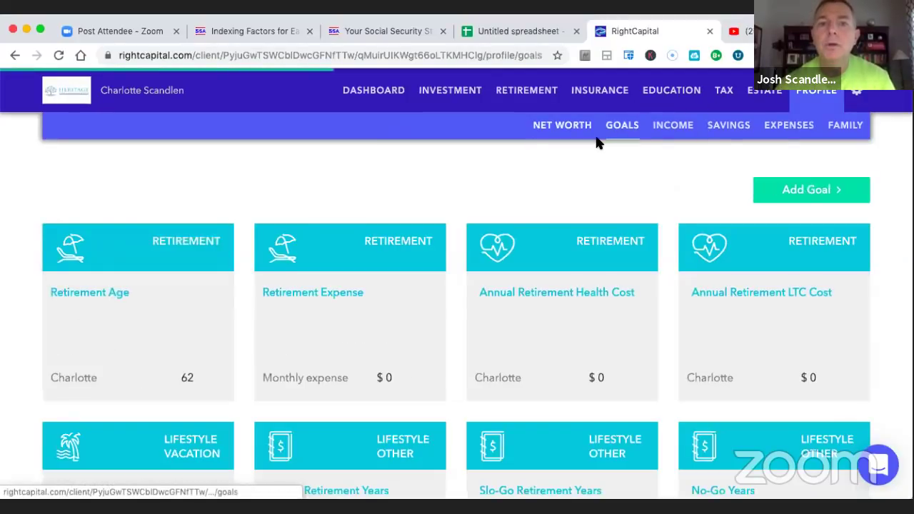
{"action": "left_click", "coordinate": [555, 319]}
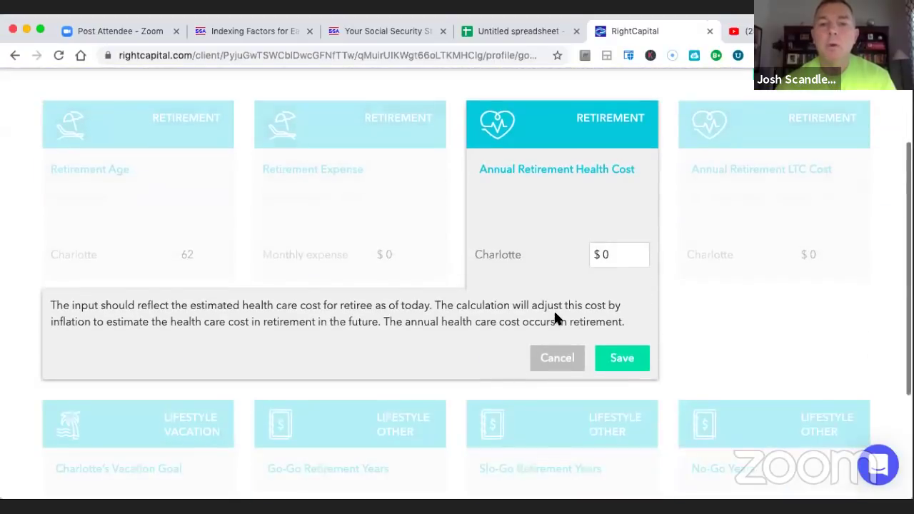
{"action": "left_click", "coordinate": [623, 257]}
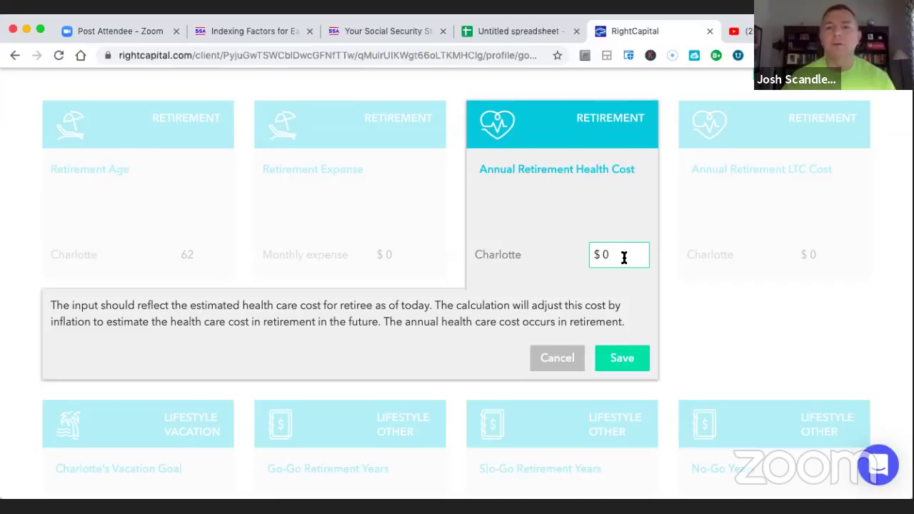
{"action": "key", "text": "BackSpace"}
{"action": "type", "text": "4200"}
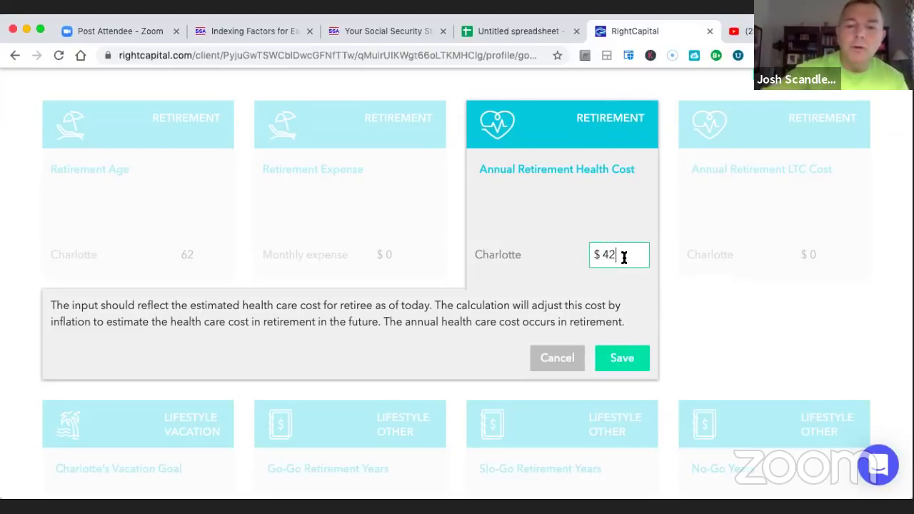
{"action": "left_click", "coordinate": [620, 361]}
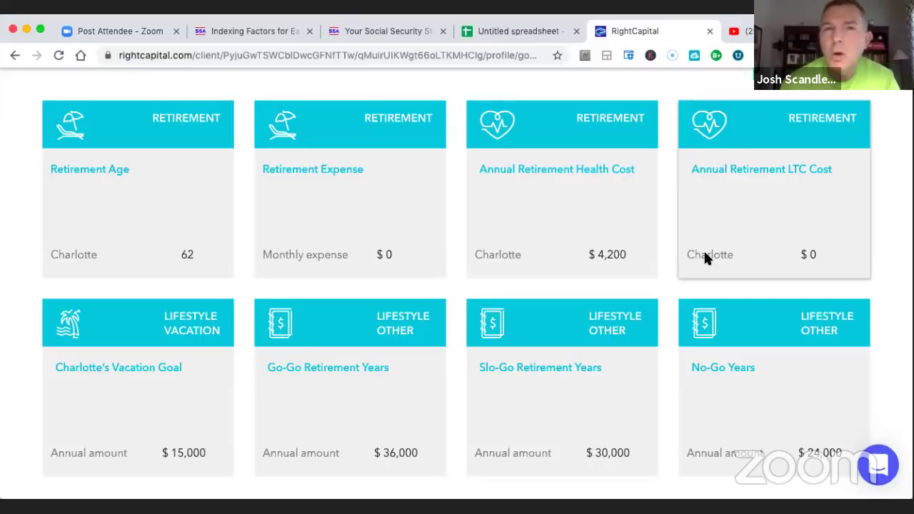
- Add a one-time Lifestyle Other goal with an annual amount of $20,000 starting in calendar year 2027
{"action": "scroll", "coordinate": [703, 257], "scroll_direction": "up", "scroll_amount": 3}
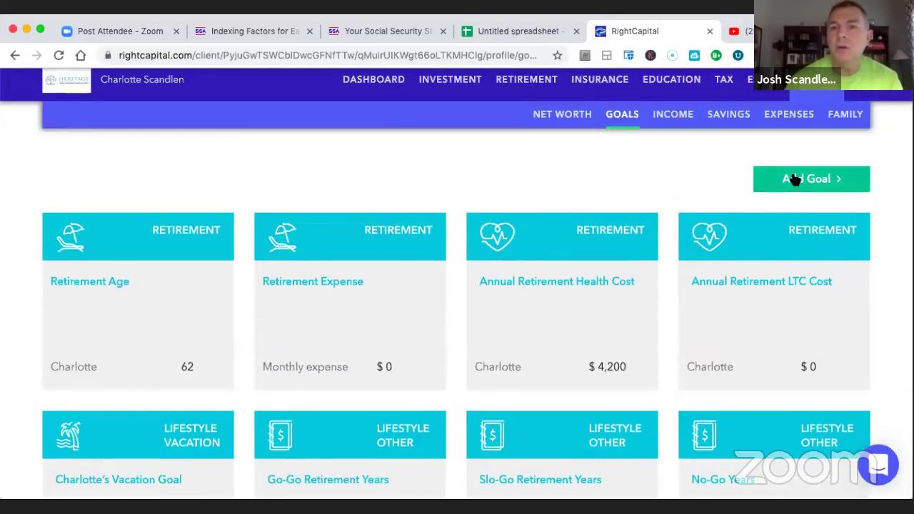
{"action": "left_click", "coordinate": [794, 179]}
{"action": "left_click", "coordinate": [784, 344]}
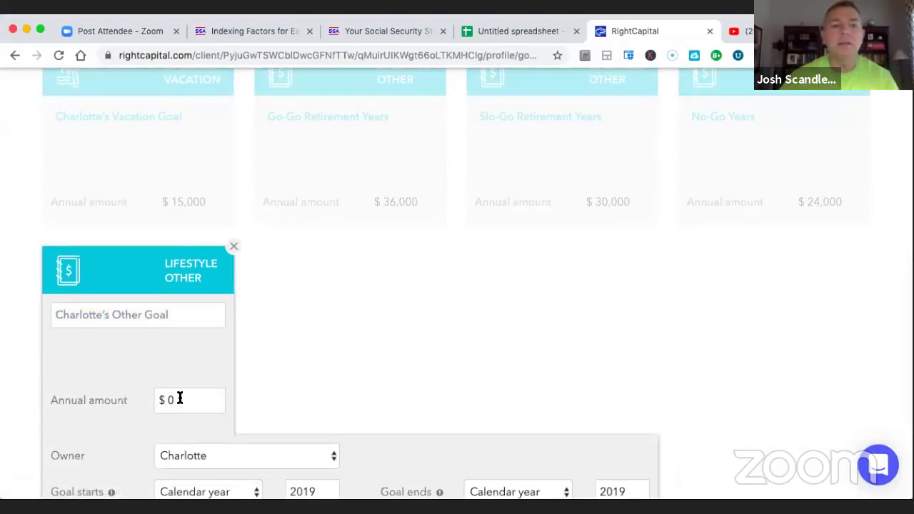
{"action": "left_click", "coordinate": [173, 402]}
{"action": "key", "text": "BackSpace"}
{"action": "type", "text": "20,000"}
{"action": "scroll", "coordinate": [180, 398], "scroll_direction": "down", "scroll_amount": 4}
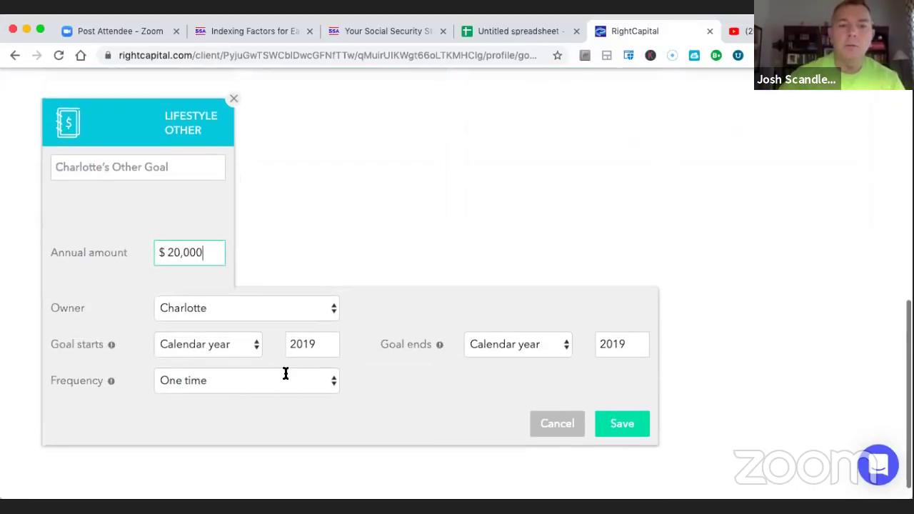
{"action": "left_click", "coordinate": [330, 341]}
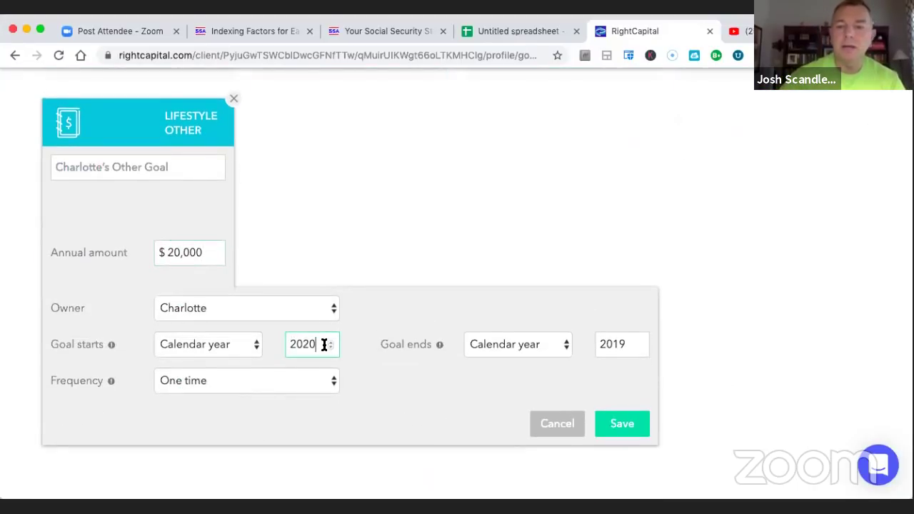
{"action": "key", "text": "BackSpace"}
{"action": "type", "text": "7"}
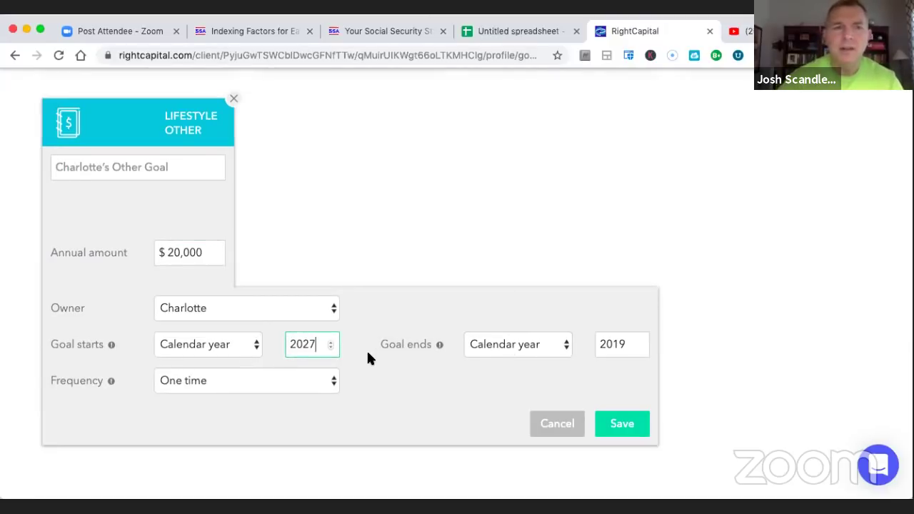
- Delete the unsaved $20,000 Other goal
{"action": "scroll", "coordinate": [368, 357], "scroll_direction": "up", "scroll_amount": 3}
{"action": "left_click", "coordinate": [234, 248]}
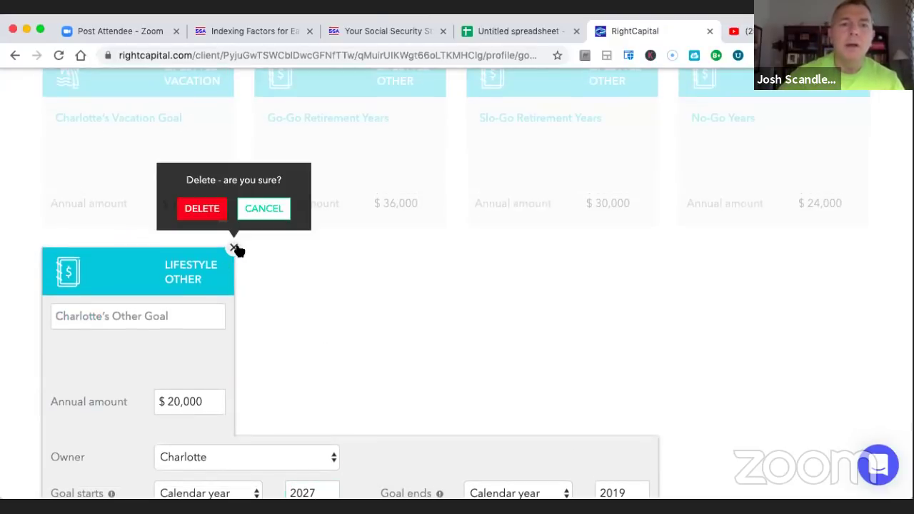
{"action": "left_click", "coordinate": [207, 213]}
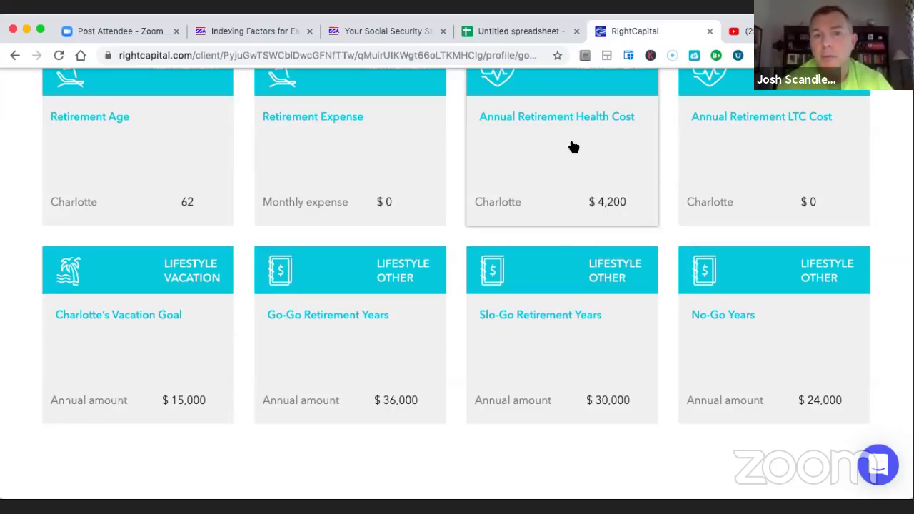
- Look over the goal cards, and check the starting age and benefit settings of the client's Social Security income
{"action": "scroll", "coordinate": [543, 153], "scroll_direction": "up", "scroll_amount": 5}
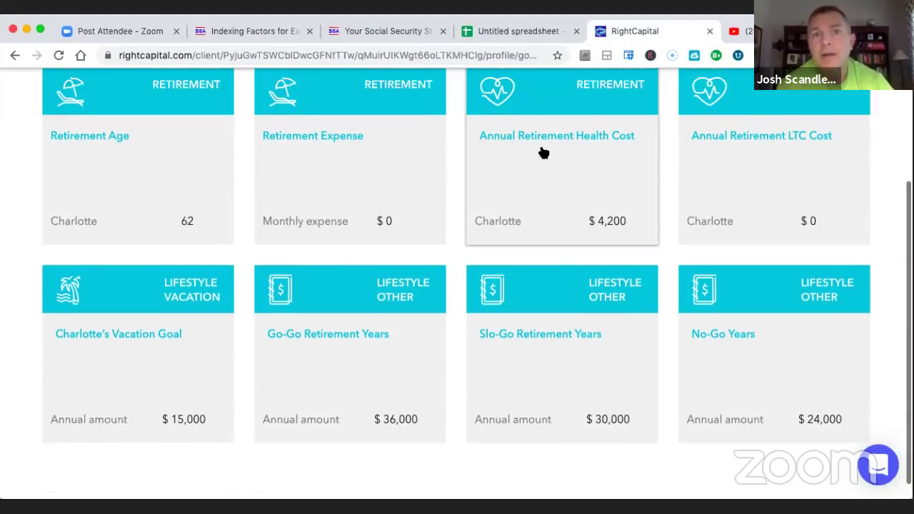
{"action": "scroll", "coordinate": [543, 153], "scroll_direction": "down", "scroll_amount": 3}
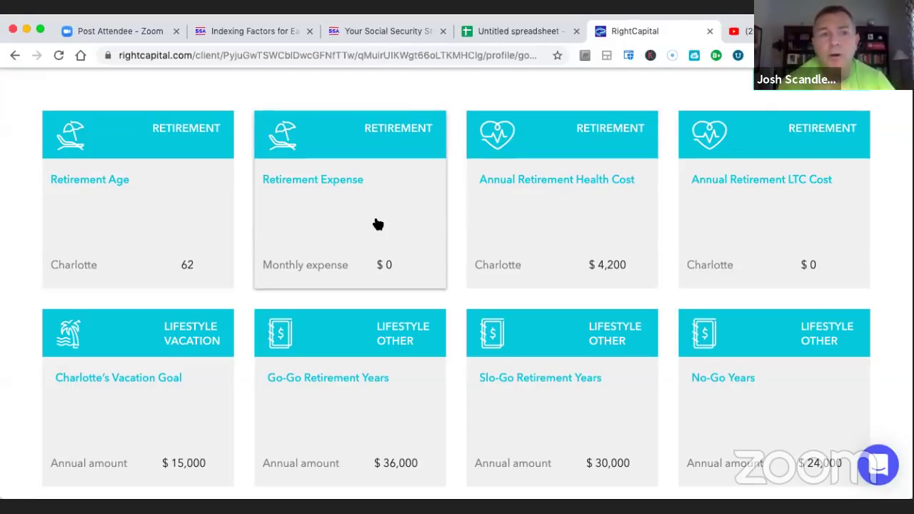
{"action": "scroll", "coordinate": [378, 224], "scroll_direction": "up", "scroll_amount": 2}
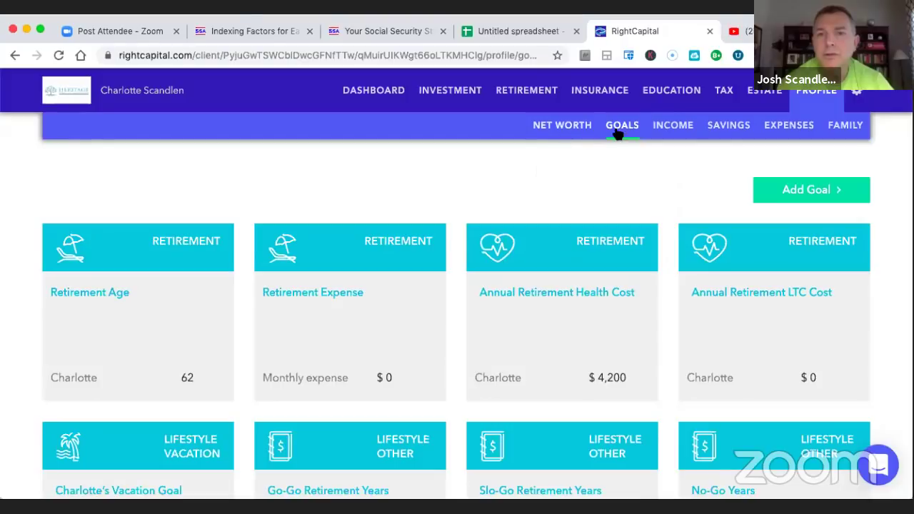
{"action": "left_click", "coordinate": [663, 129]}
{"action": "scroll", "coordinate": [316, 274], "scroll_direction": "down", "scroll_amount": 1}
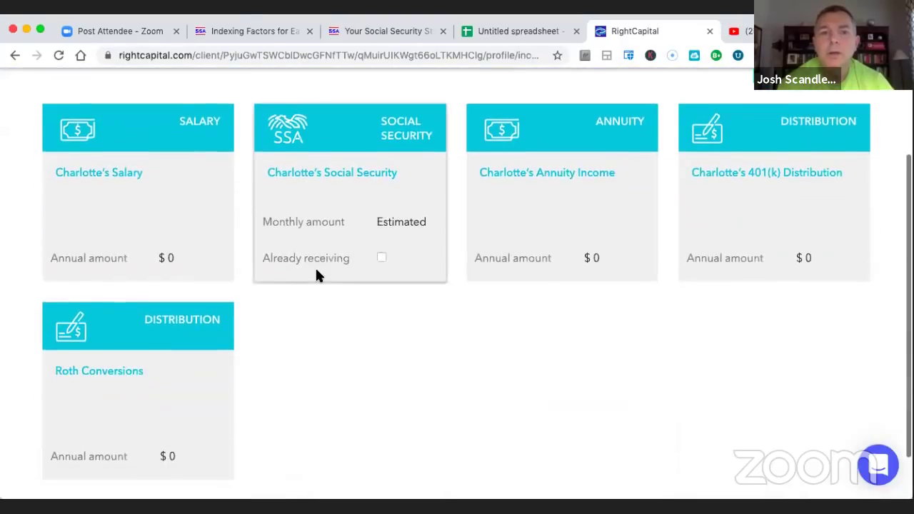
{"action": "left_click", "coordinate": [774, 179]}
{"action": "left_click", "coordinate": [355, 225]}
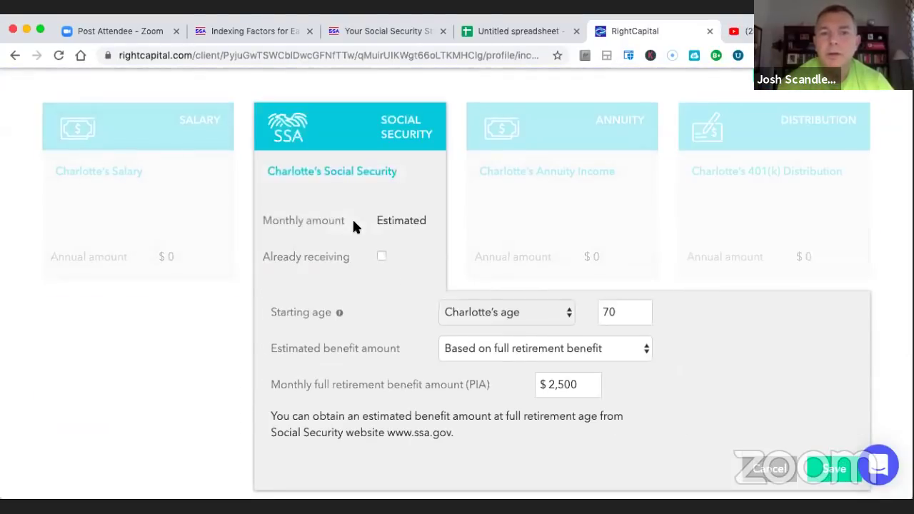
{"action": "scroll", "coordinate": [354, 223], "scroll_direction": "down", "scroll_amount": 1}
{"action": "scroll", "coordinate": [354, 223], "scroll_direction": "up", "scroll_amount": 3}
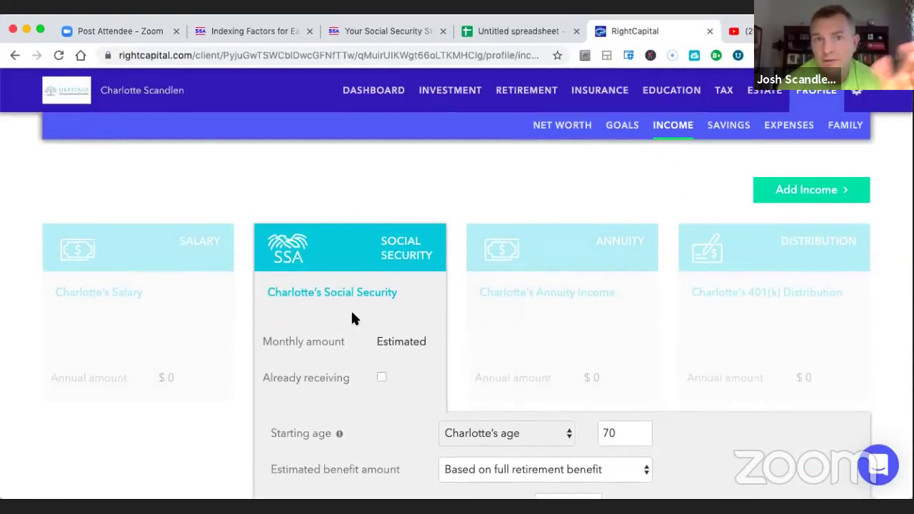
- Return to the profile's goals and open the investment asset allocation to compare current and target allocations
{"action": "left_click", "coordinate": [618, 130]}
{"action": "left_click", "coordinate": [619, 130]}
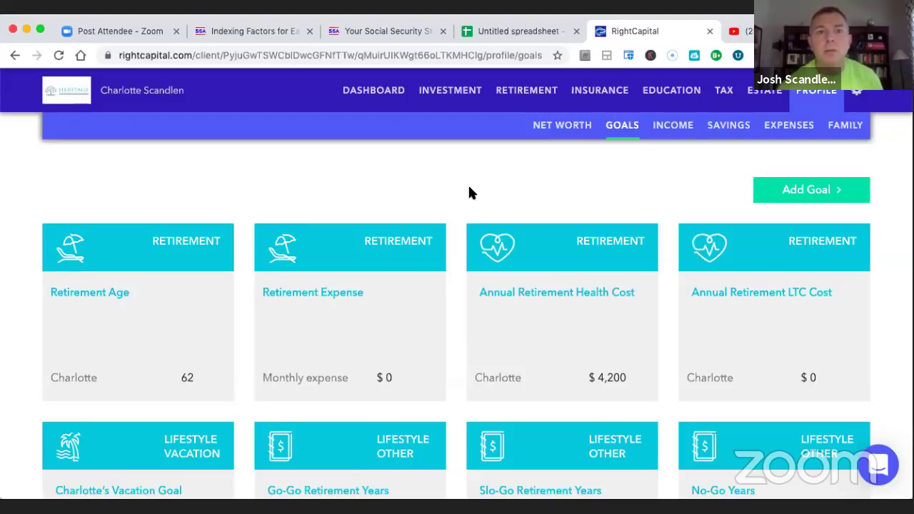
{"action": "left_click", "coordinate": [450, 90]}
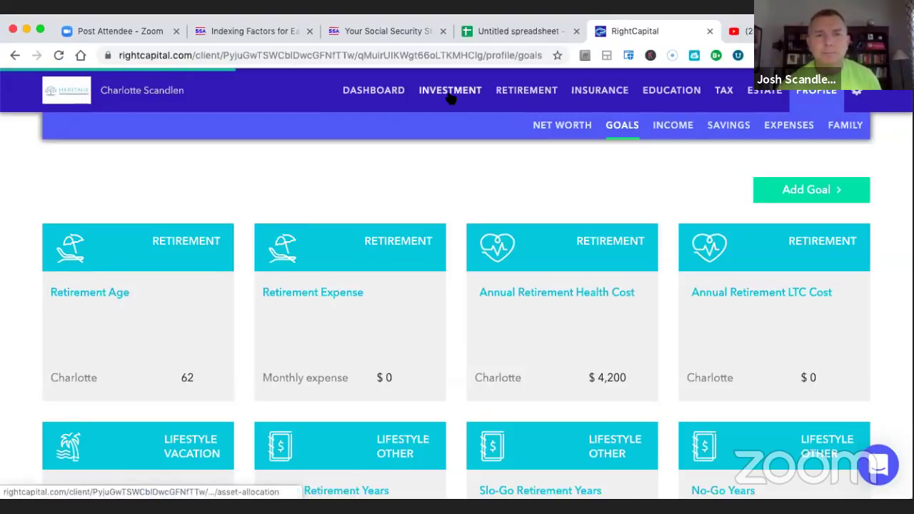
{"action": "scroll", "coordinate": [391, 200], "scroll_direction": "down", "scroll_amount": 3}
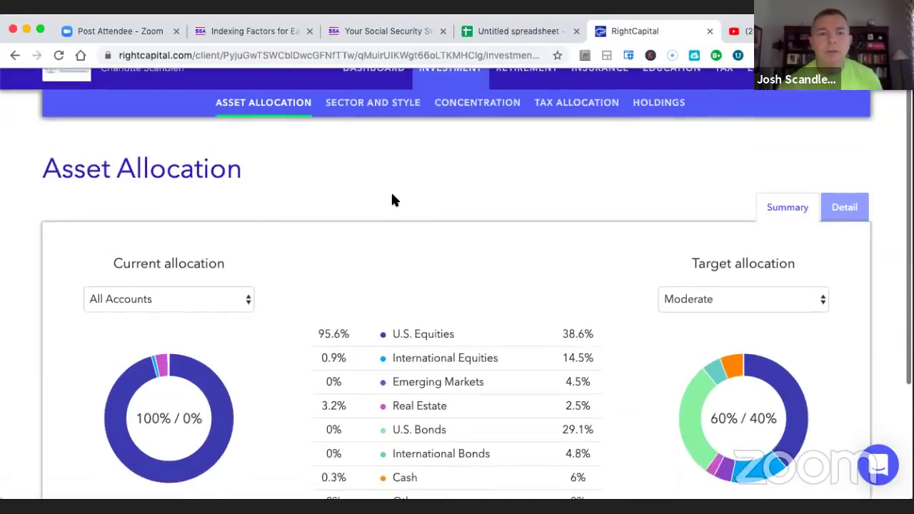
- Check the annual return and standard deviation of the current allocation against those of the Moderate target
{"action": "scroll", "coordinate": [392, 198], "scroll_direction": "down", "scroll_amount": 1}
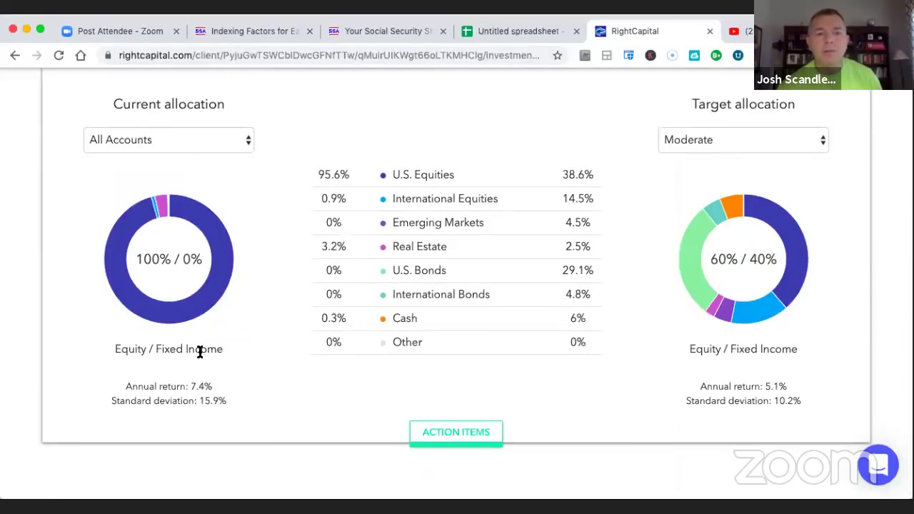
{"action": "left_click_drag", "start_coordinate": [190, 382], "coordinate": [218, 393]}
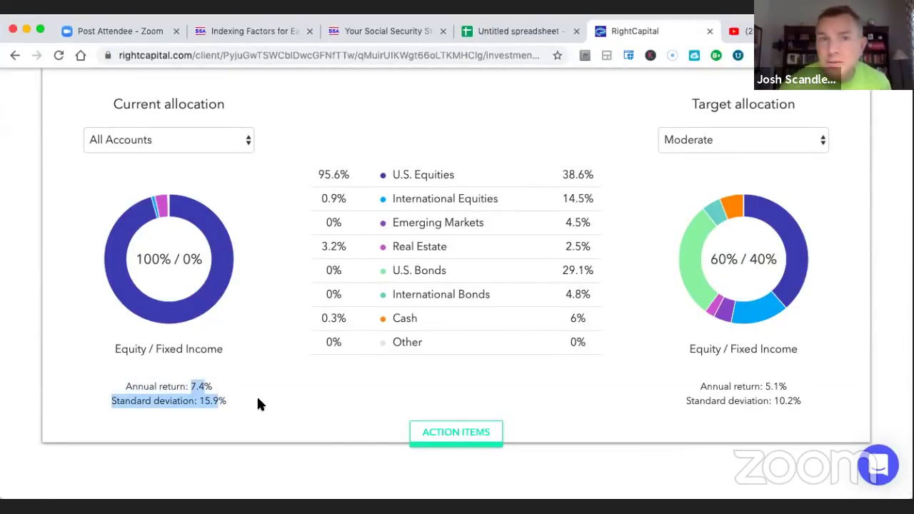
{"action": "scroll", "coordinate": [258, 400], "scroll_direction": "up", "scroll_amount": 1}
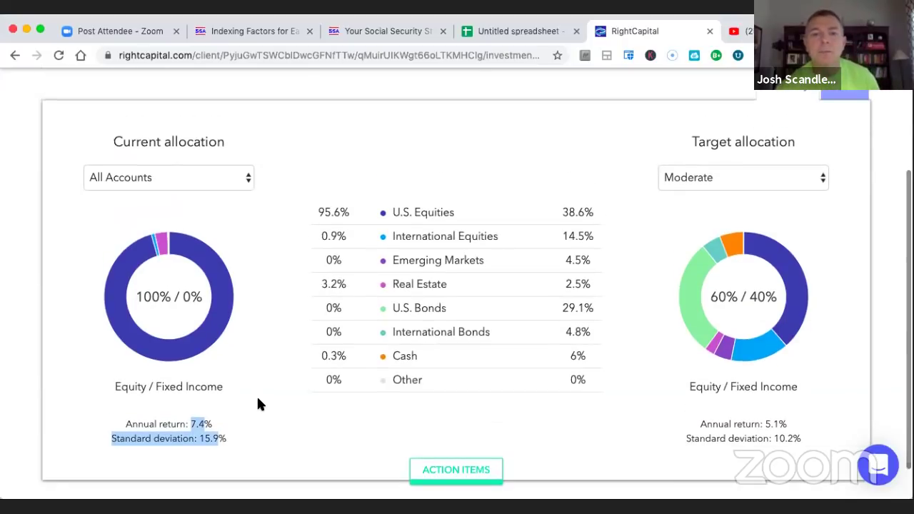
{"action": "mouse_move", "coordinate": [725, 325]}
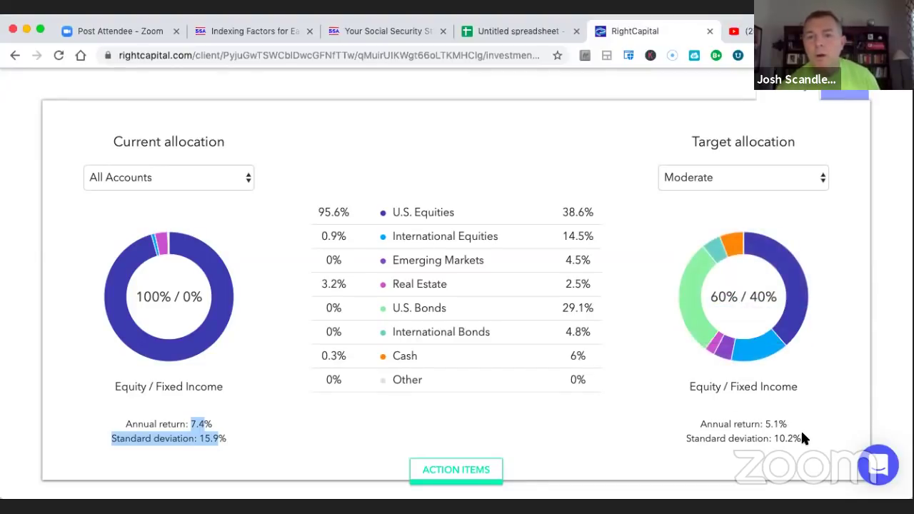
- Switch the target allocation to Conservative and Preservation to compare their return and risk with the current allocation
{"action": "left_click", "coordinate": [724, 178]}
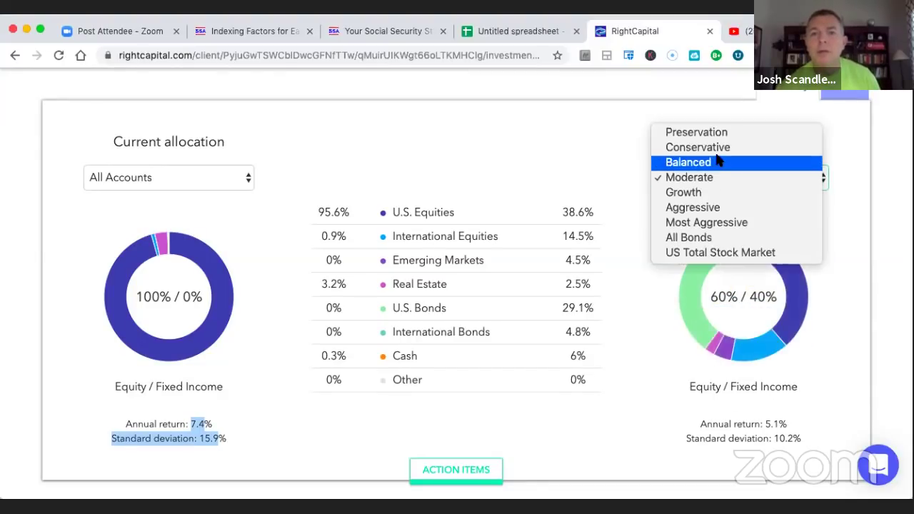
{"action": "left_click", "coordinate": [715, 147]}
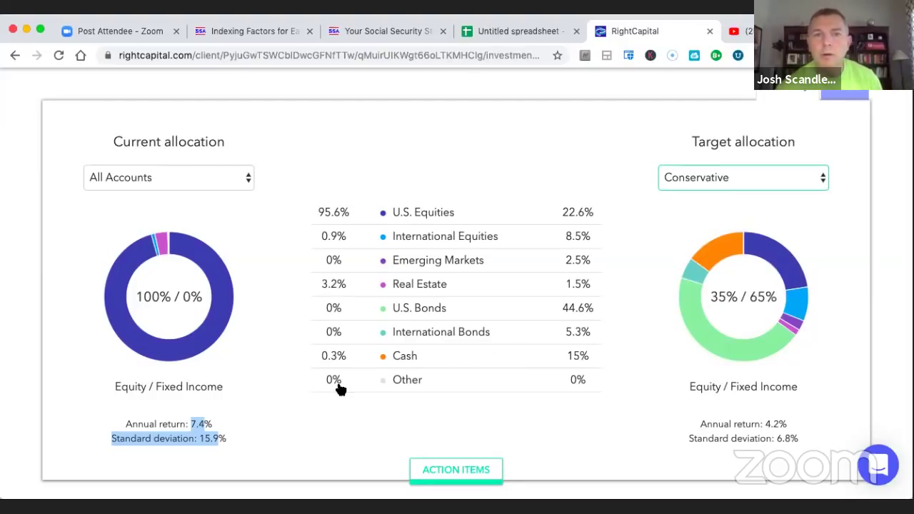
{"action": "left_click", "coordinate": [209, 422]}
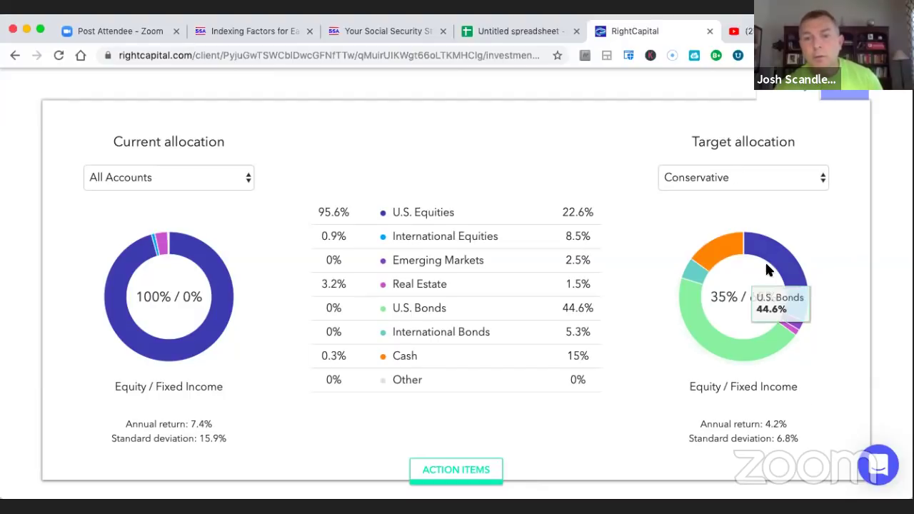
{"action": "left_click", "coordinate": [739, 178]}
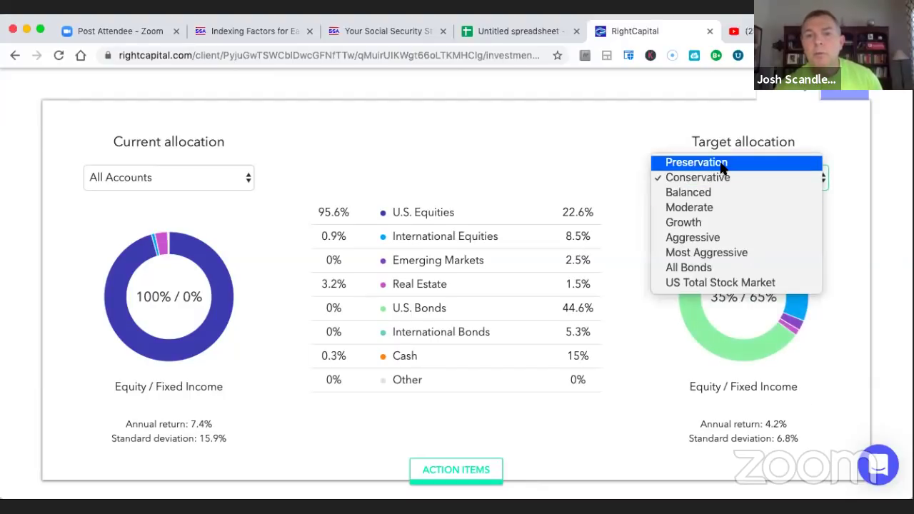
{"action": "left_click", "coordinate": [721, 163]}
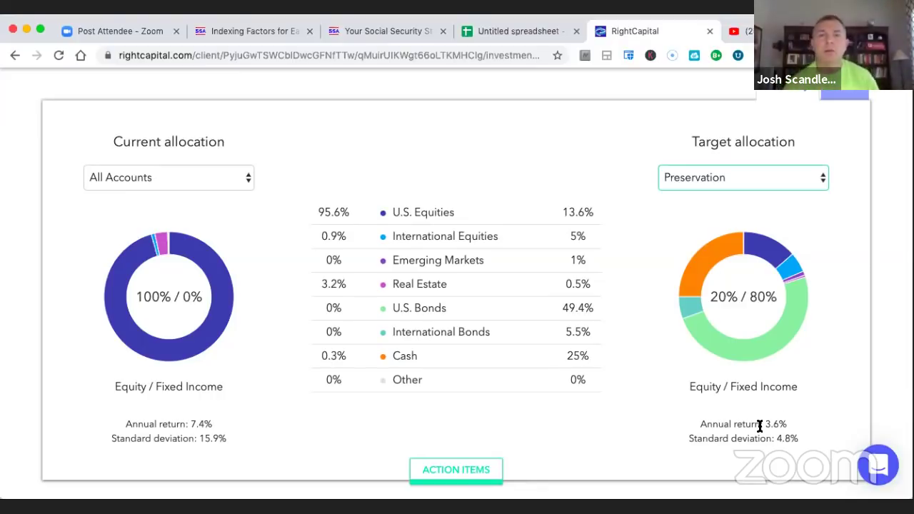
- Step the target allocation through Balanced, Aggressive and Most Aggressive to compare their returns and standard deviations
{"action": "left_click", "coordinate": [718, 179]}
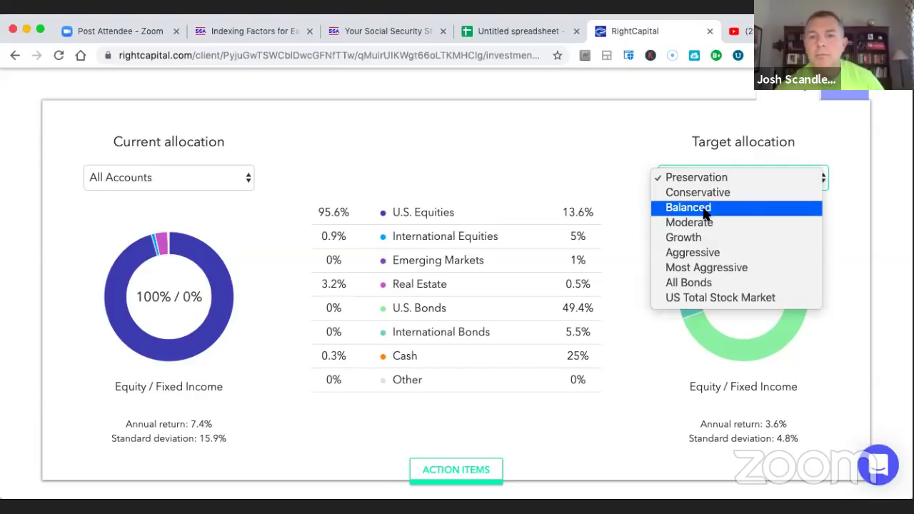
{"action": "left_click", "coordinate": [703, 207]}
{"action": "left_click", "coordinate": [717, 180]}
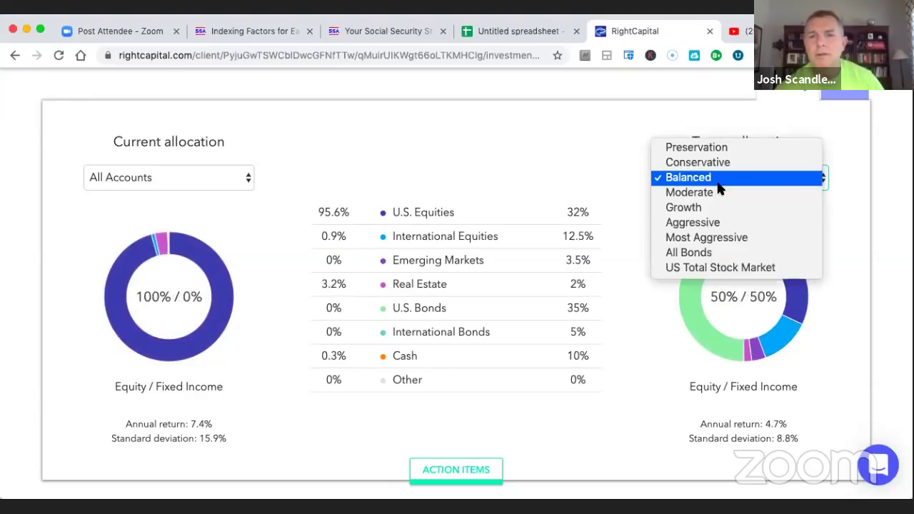
{"action": "left_click", "coordinate": [710, 224]}
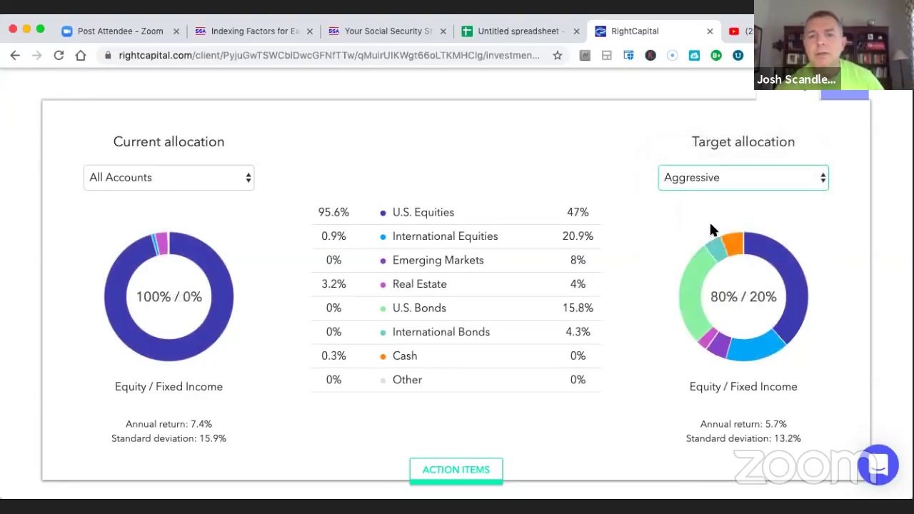
{"action": "left_click", "coordinate": [717, 178]}
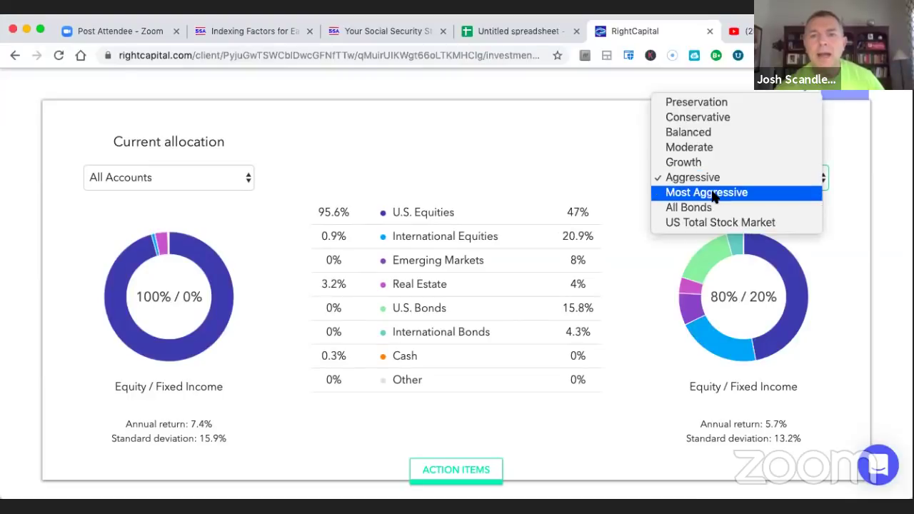
{"action": "left_click", "coordinate": [711, 191]}
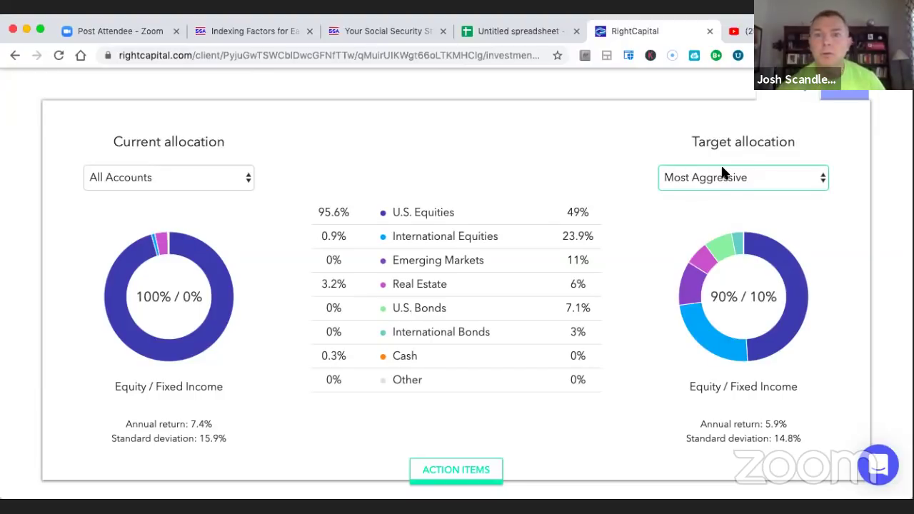
- View the All Bonds target allocation, and set the target to US Total Stock Market for comparison
{"action": "left_click", "coordinate": [721, 172]}
{"action": "left_click", "coordinate": [718, 190]}
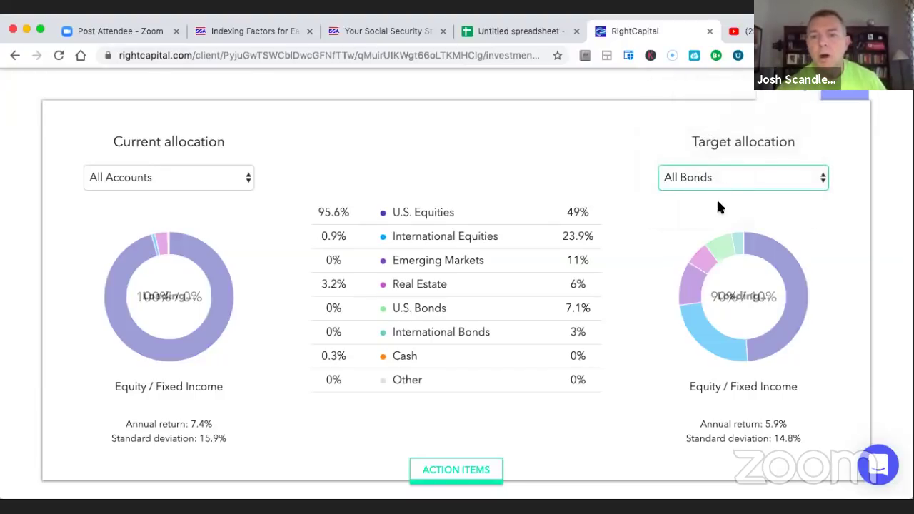
{"action": "left_click", "coordinate": [764, 186]}
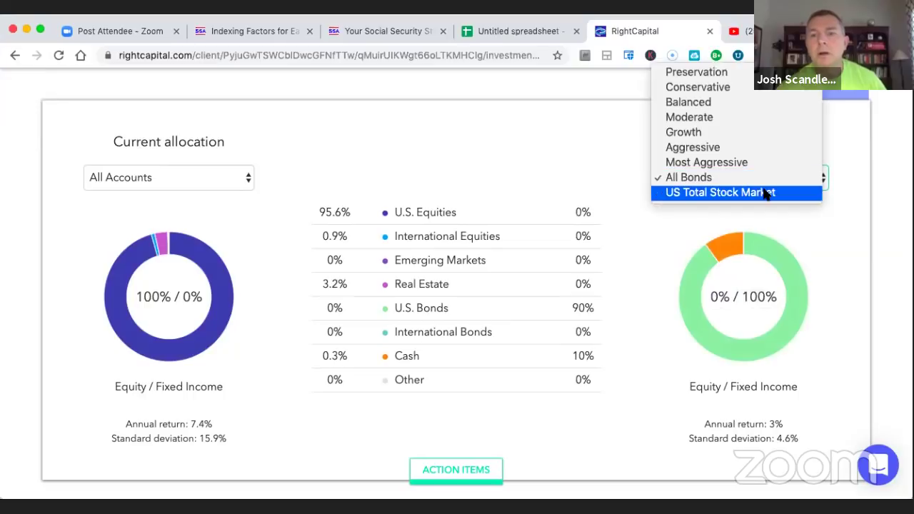
{"action": "left_click", "coordinate": [764, 193]}
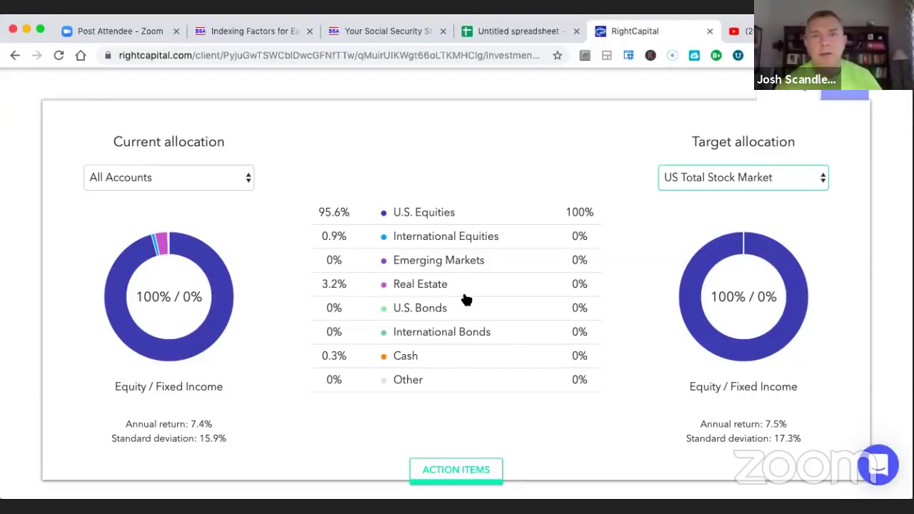
- Open the client's retirement analysis and go on to the proposed plan's cash flow summary
{"action": "scroll", "coordinate": [466, 300], "scroll_direction": "up", "scroll_amount": 3}
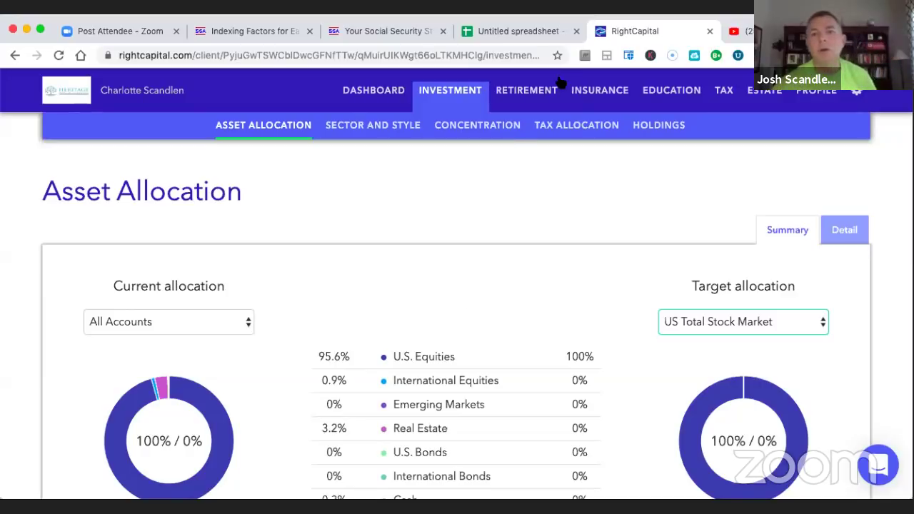
{"action": "left_click", "coordinate": [528, 92]}
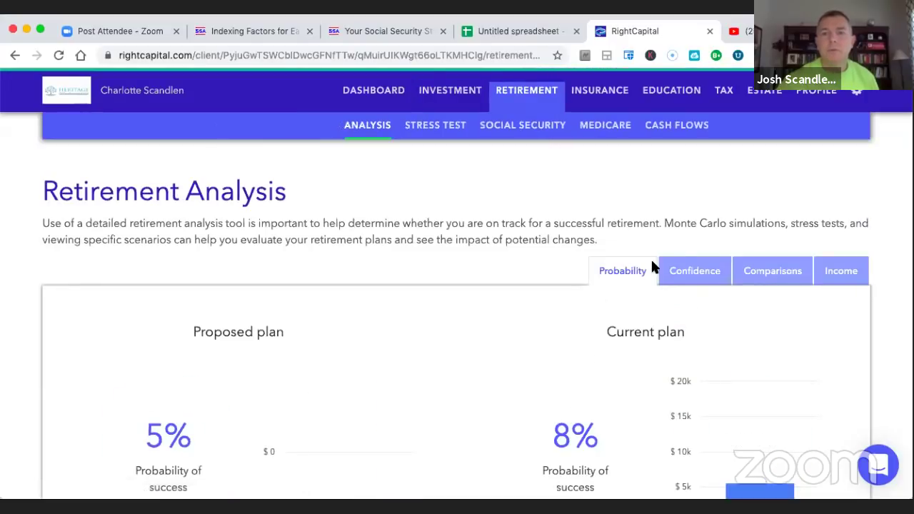
{"action": "left_click", "coordinate": [679, 127]}
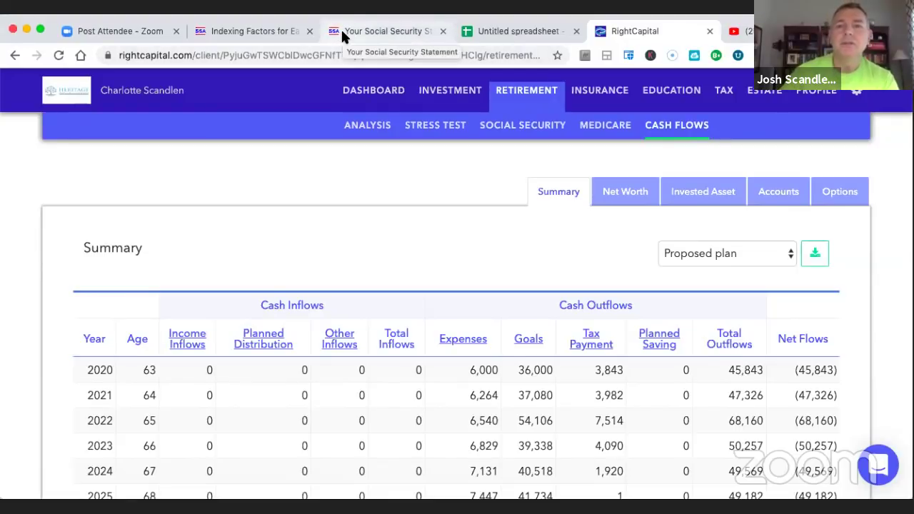
- Switch to the Social Security statement and highlight the monthly payment at full retirement age on its first page
{"action": "left_click", "coordinate": [395, 29]}
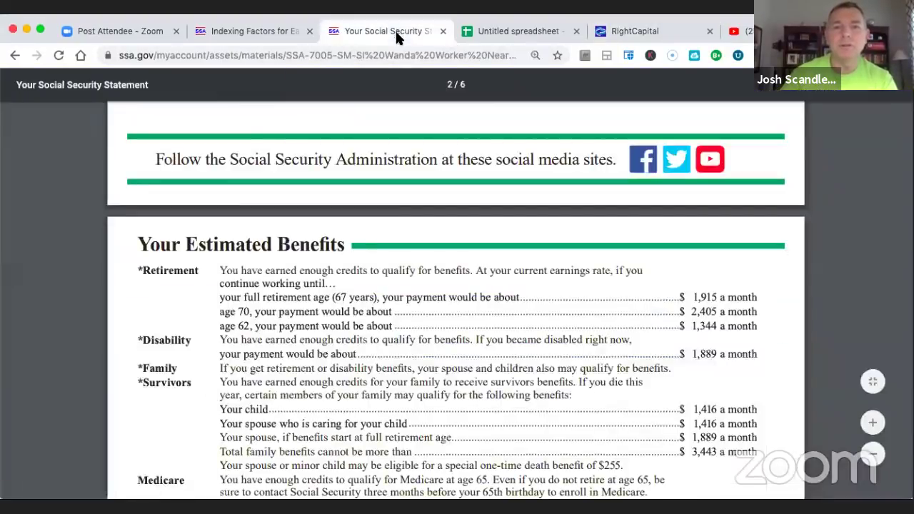
{"action": "scroll", "coordinate": [593, 371], "scroll_direction": "up", "scroll_amount": 10}
{"action": "scroll", "coordinate": [592, 371], "scroll_direction": "down", "scroll_amount": 1}
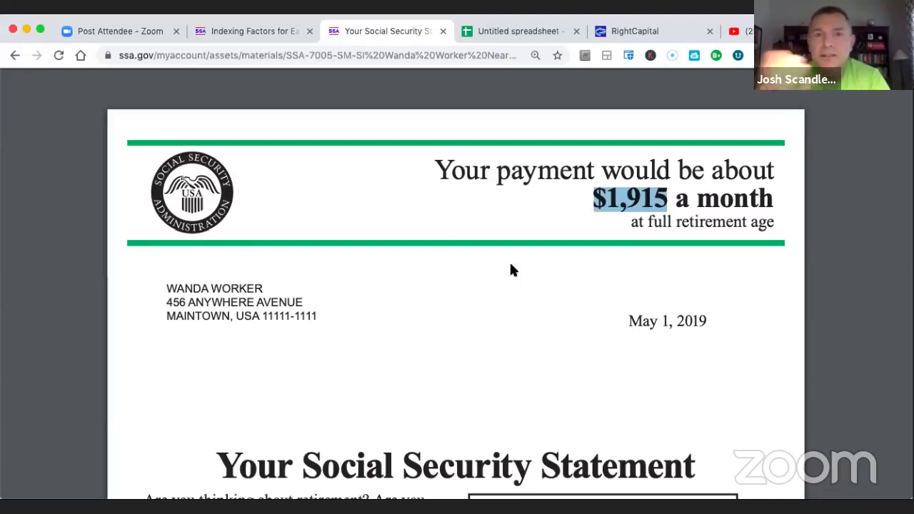
{"action": "left_click", "coordinate": [633, 201]}
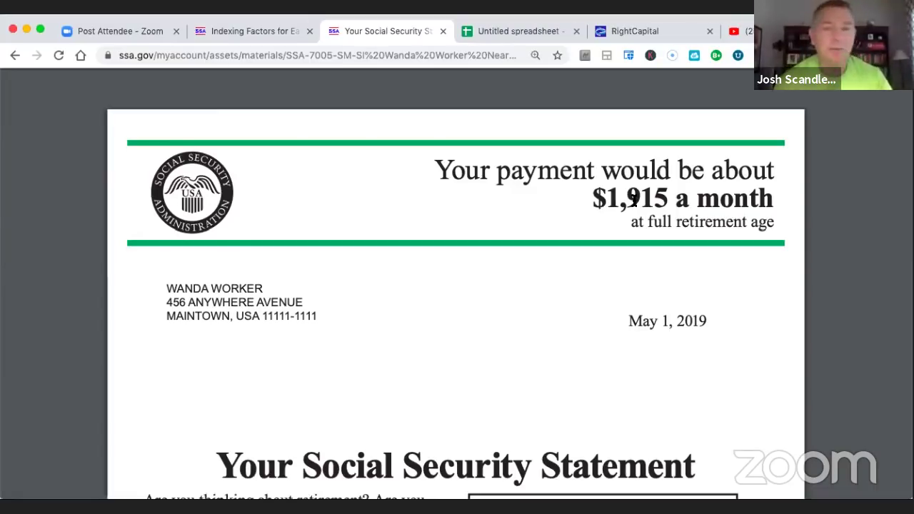
{"action": "double_click", "coordinate": [633, 201]}
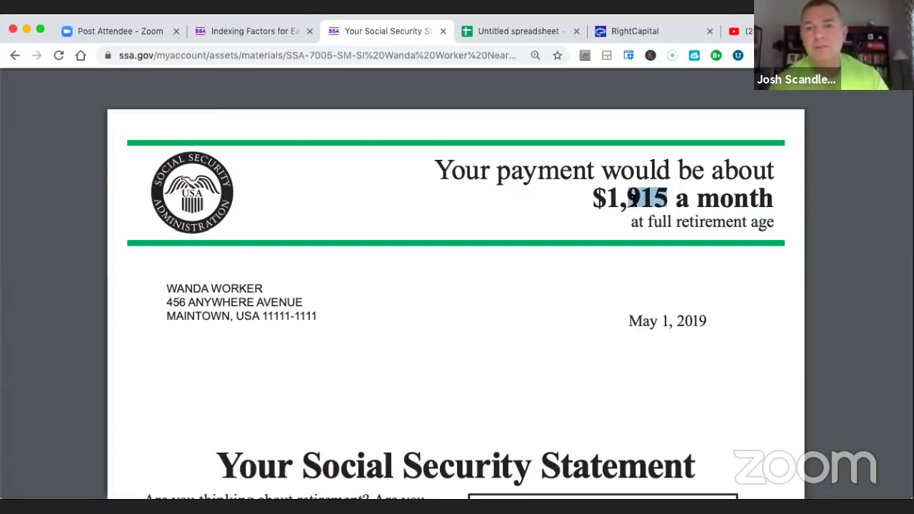
- Return to RightCapital, open the client's Social Security income in the profile, and highlight the PIA label of the benefit amount
{"action": "left_click", "coordinate": [614, 30]}
{"action": "left_click", "coordinate": [820, 93]}
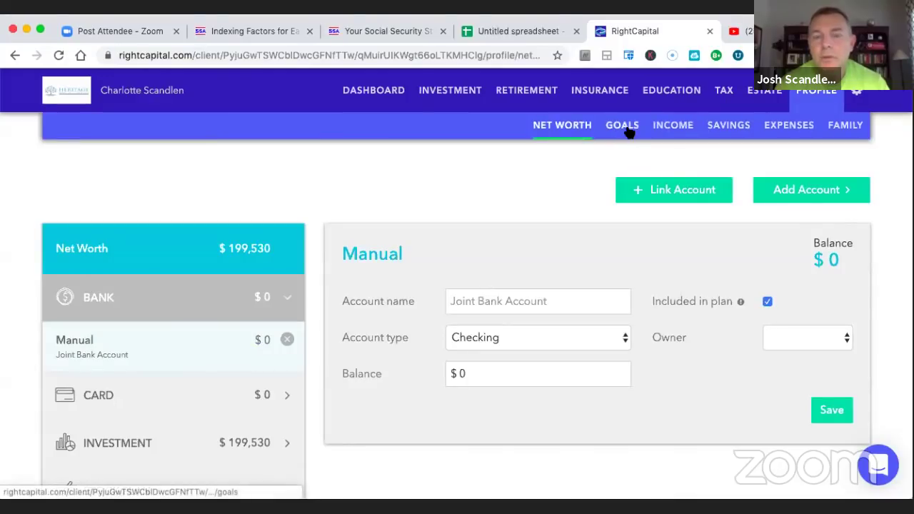
{"action": "left_click", "coordinate": [663, 125]}
{"action": "scroll", "coordinate": [536, 197], "scroll_direction": "down", "scroll_amount": 3}
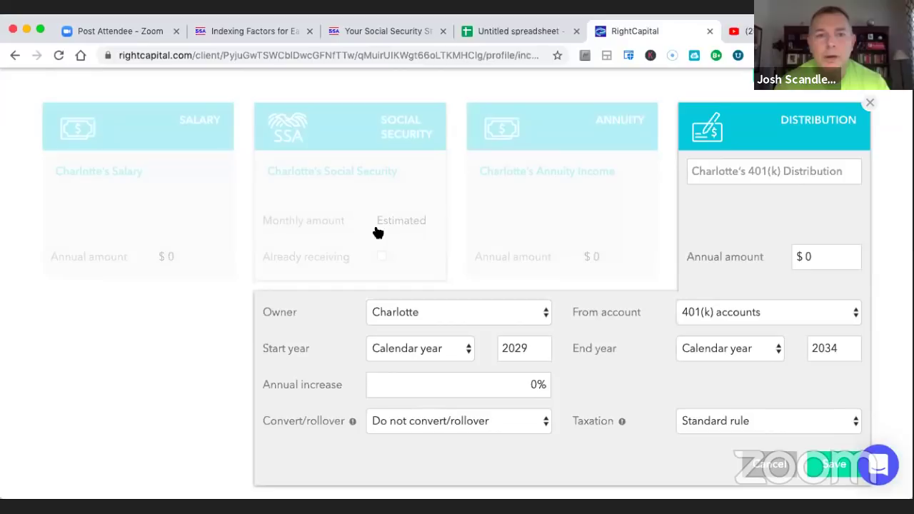
{"action": "left_click", "coordinate": [377, 231]}
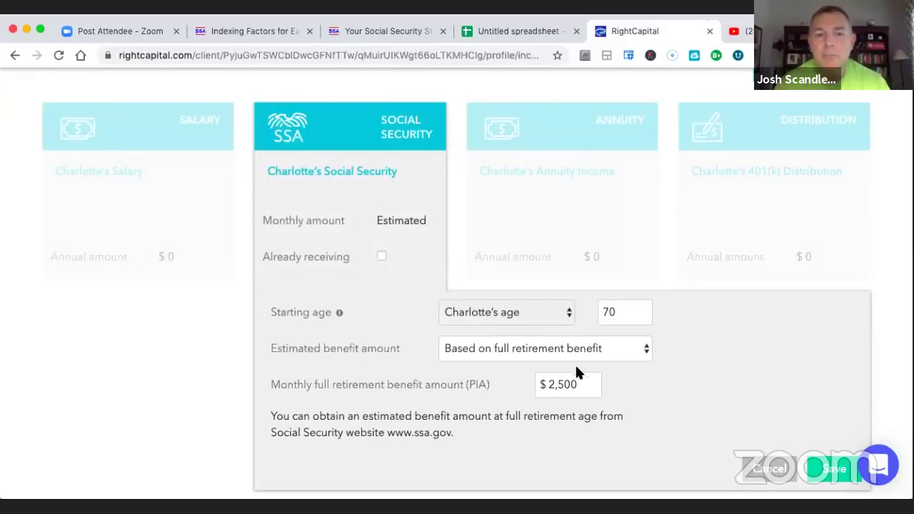
{"action": "double_click", "coordinate": [472, 385]}
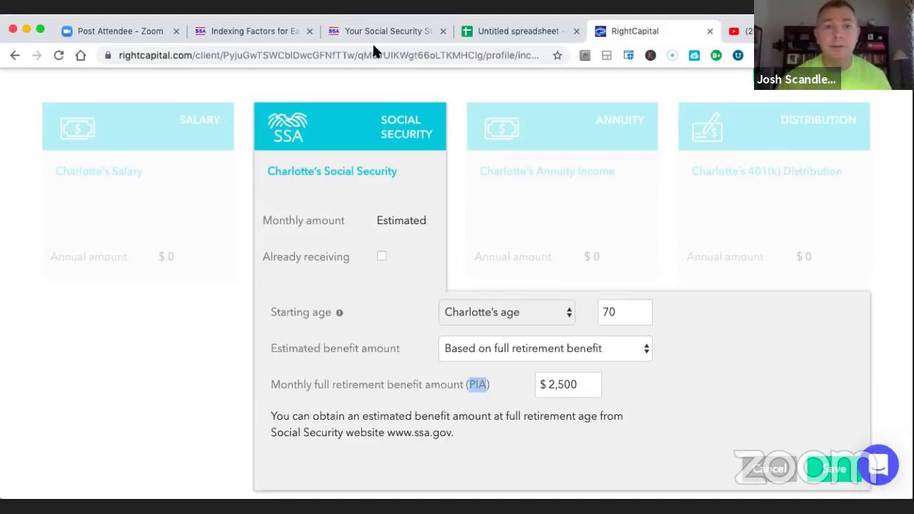
- Compare the Social Security statement's full retirement payment with the monthly PIA entered in RightCapital
{"action": "left_click", "coordinate": [351, 36]}
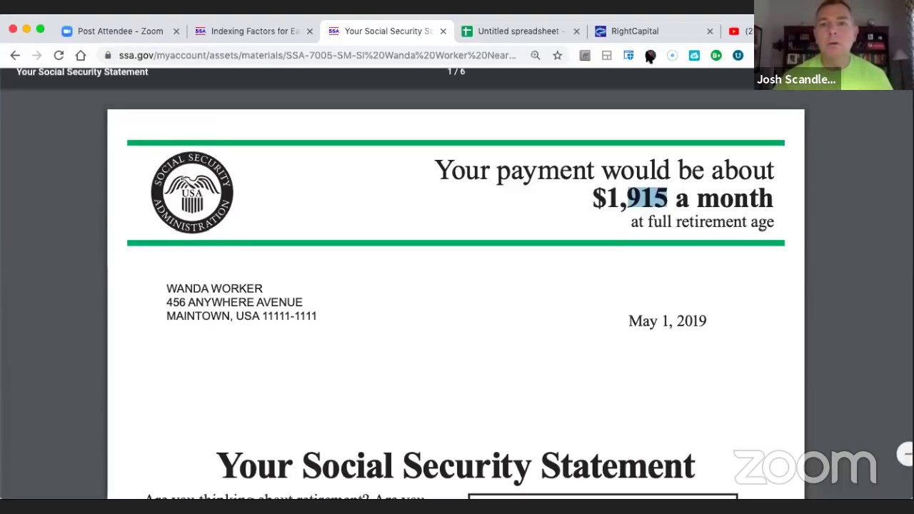
{"action": "left_click", "coordinate": [635, 31]}
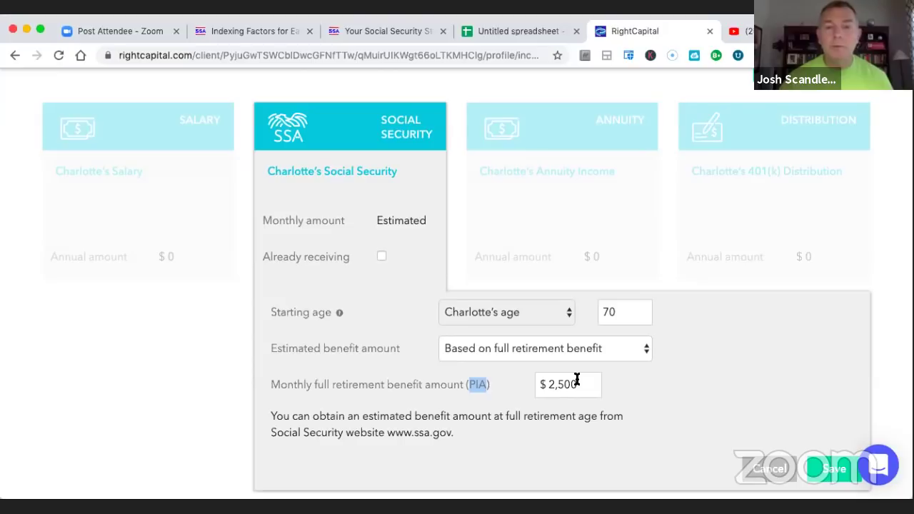
{"action": "left_click", "coordinate": [350, 33]}
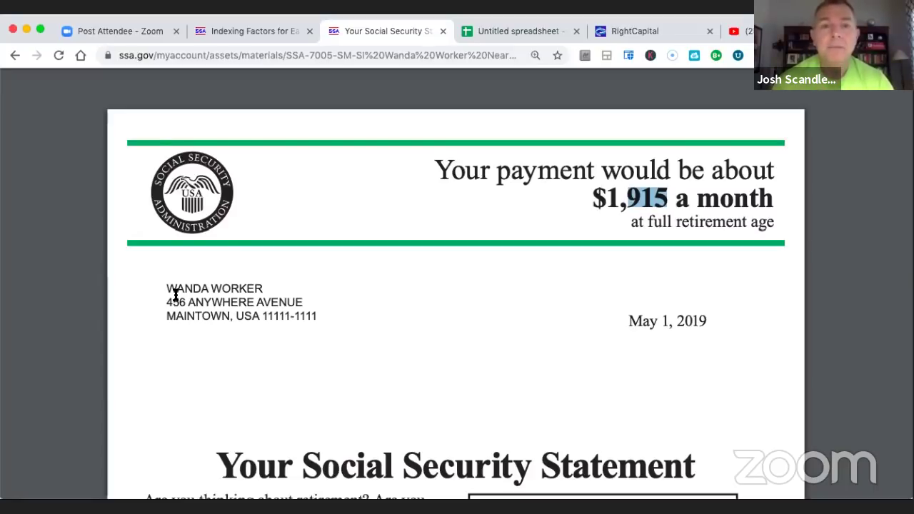
{"action": "left_click", "coordinate": [614, 31]}
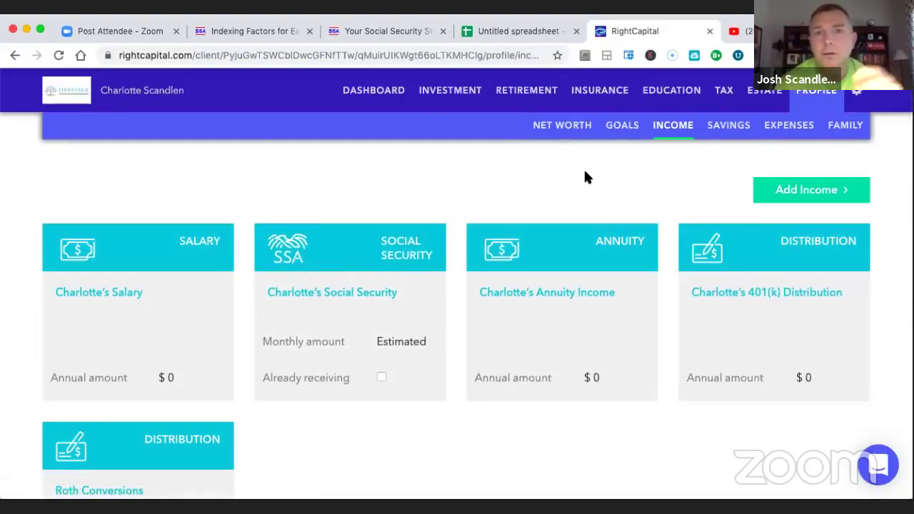
- Reopen the retirement cash flow summary and drill into the yearly income inflows by source
{"action": "left_click", "coordinate": [526, 92]}
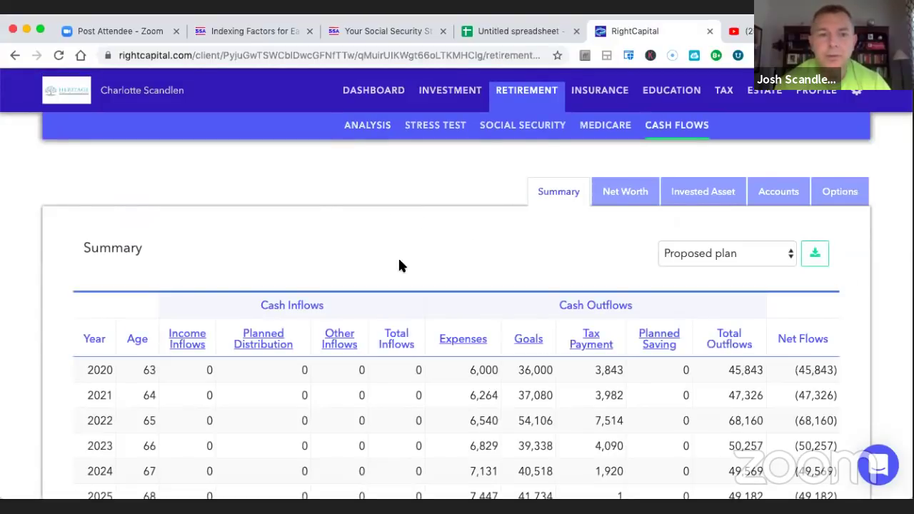
{"action": "scroll", "coordinate": [369, 272], "scroll_direction": "down", "scroll_amount": 2}
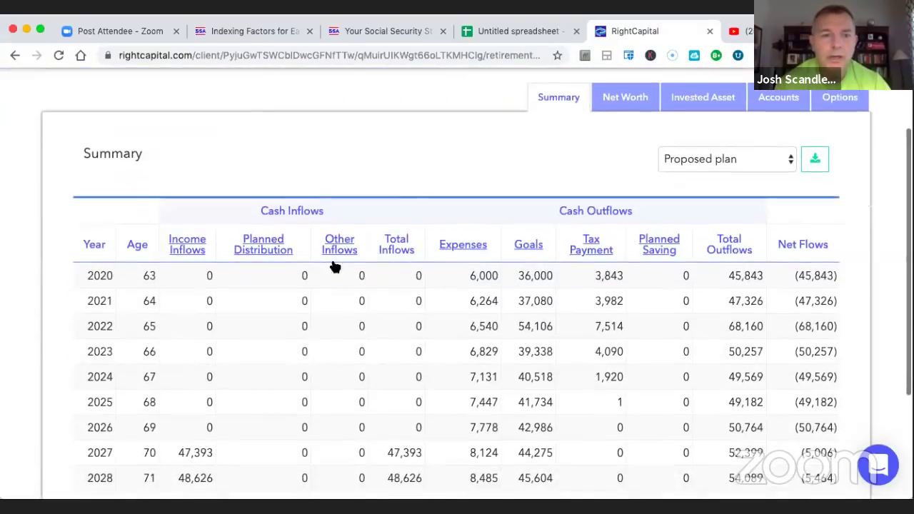
{"action": "left_click", "coordinate": [184, 245]}
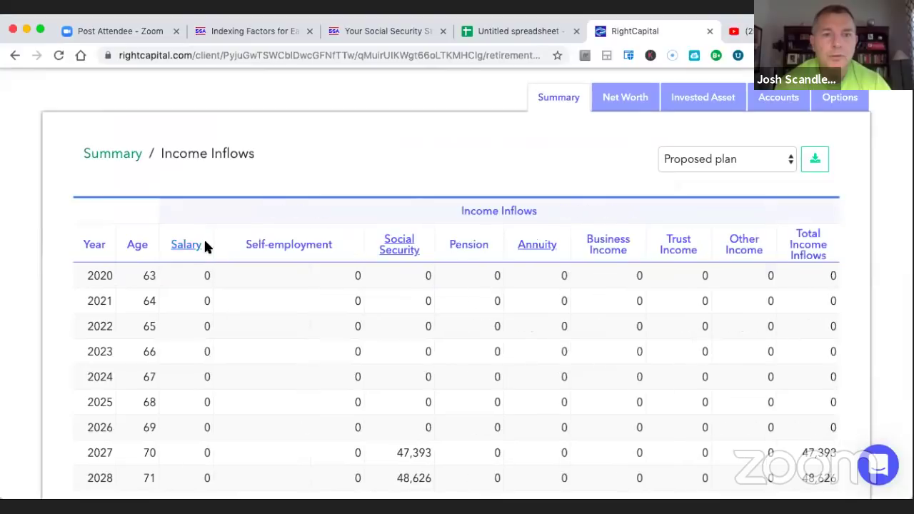
- Drill into the Social Security inflows to view the yearly benefits by type
{"action": "left_click", "coordinate": [397, 253]}
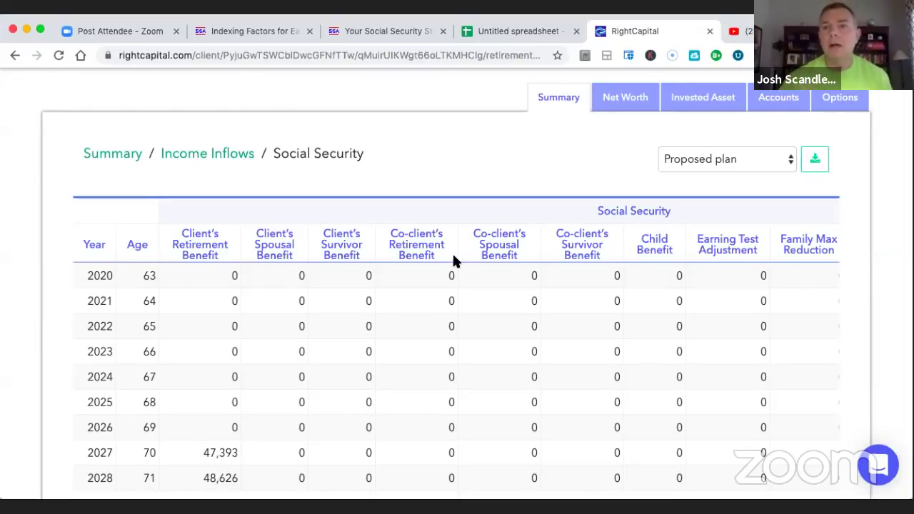
{"action": "scroll", "coordinate": [454, 256], "scroll_direction": "up", "scroll_amount": 2}
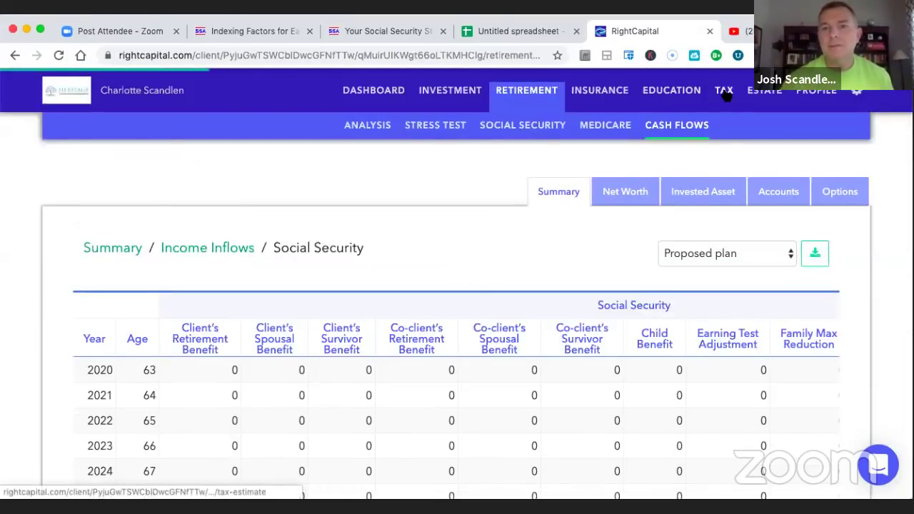
- Open the detailed tax estimate and display the projected Form 1040 for 2032
{"action": "left_click", "coordinate": [723, 93]}
{"action": "scroll", "coordinate": [600, 243], "scroll_direction": "down", "scroll_amount": 3}
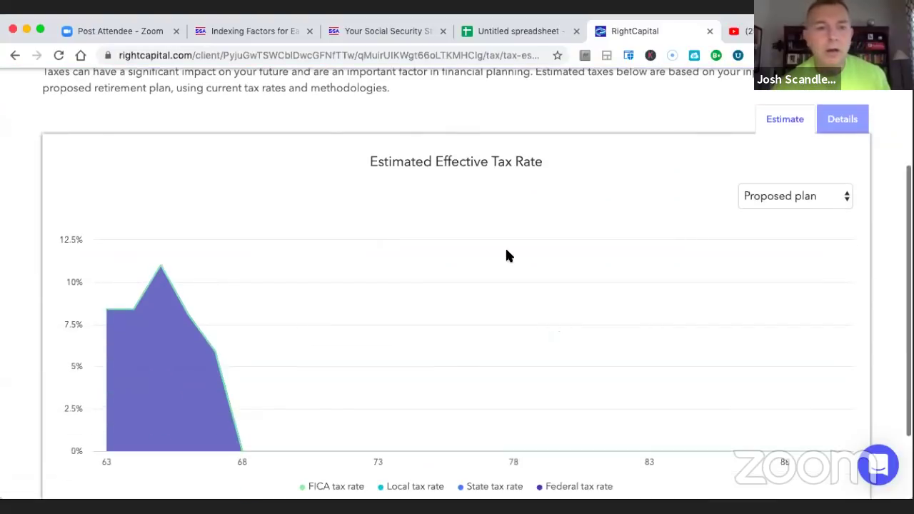
{"action": "left_click", "coordinate": [843, 120]}
{"action": "scroll", "coordinate": [555, 273], "scroll_direction": "down", "scroll_amount": 1}
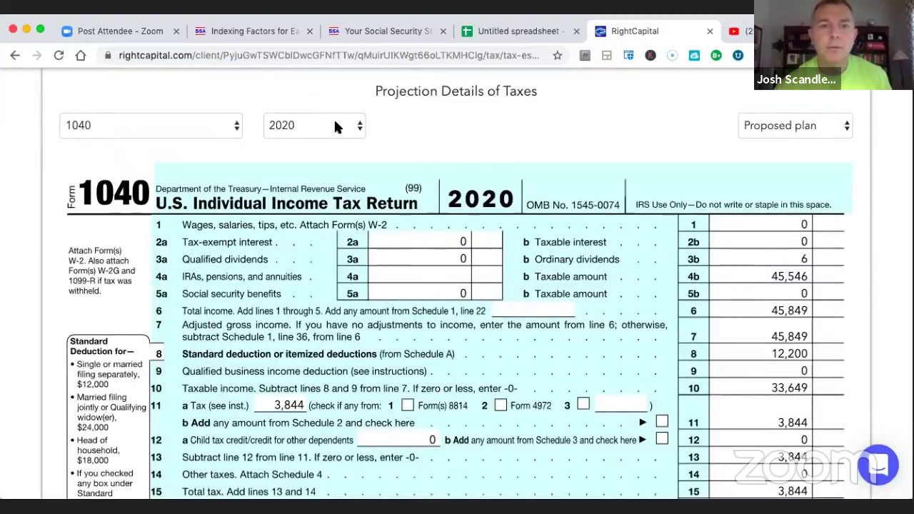
{"action": "left_click", "coordinate": [337, 125]}
{"action": "left_click", "coordinate": [312, 306]}
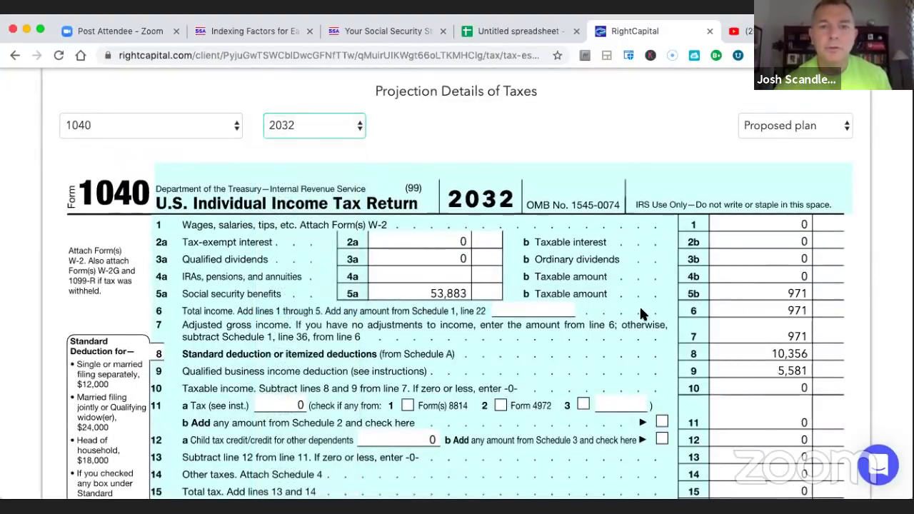
- Examine the Social Security benefits, deduction and qualified business income lines on the 2032 Form 1040, highlighting the line 8 and 9 amounts
{"action": "scroll", "coordinate": [639, 307], "scroll_direction": "down", "scroll_amount": 1}
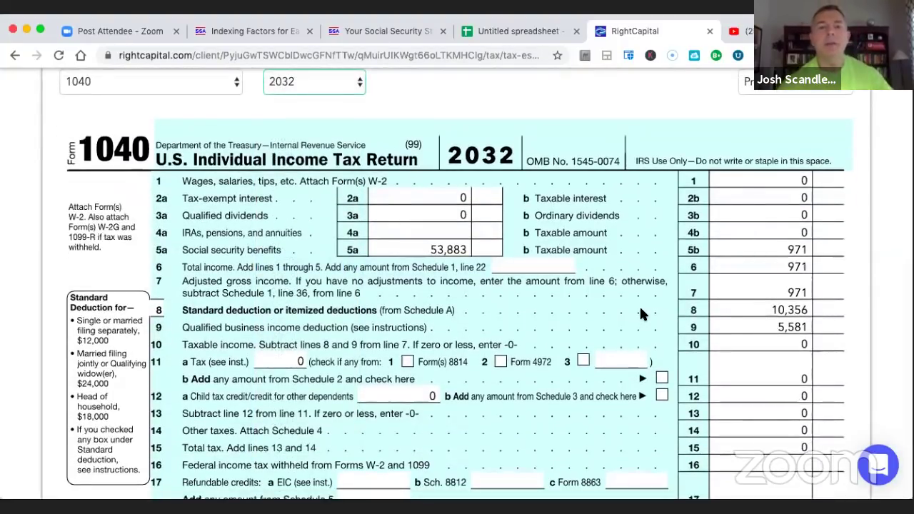
{"action": "left_click", "coordinate": [452, 249]}
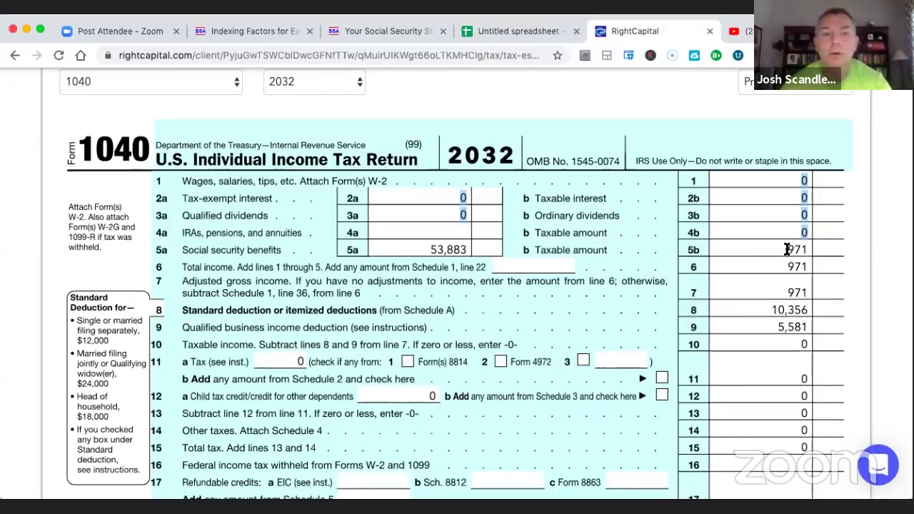
{"action": "left_click", "coordinate": [775, 309]}
{"action": "double_click", "coordinate": [776, 309]}
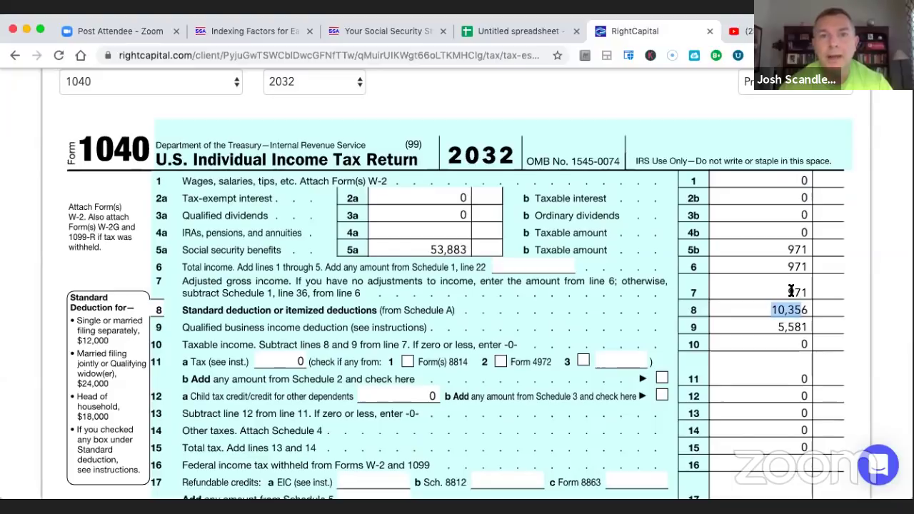
{"action": "left_click_drag", "start_coordinate": [779, 327], "coordinate": [808, 327]}
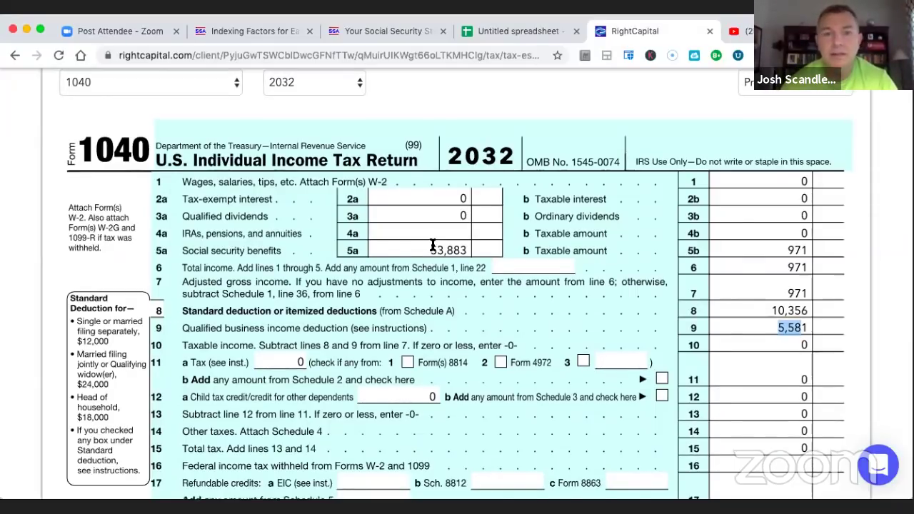
- Open the estate planning checklist and review its list of important estate planning tasks
{"action": "scroll", "coordinate": [433, 245], "scroll_direction": "up", "scroll_amount": 5}
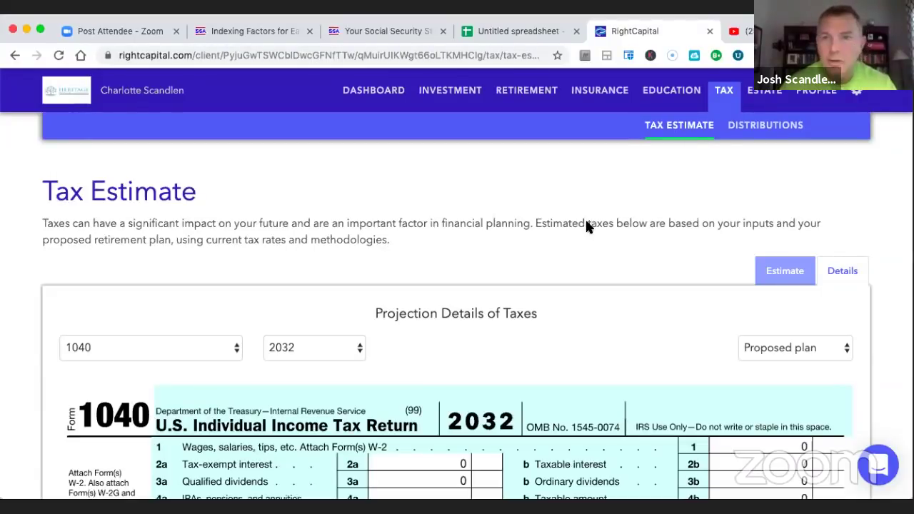
{"action": "left_click", "coordinate": [765, 93]}
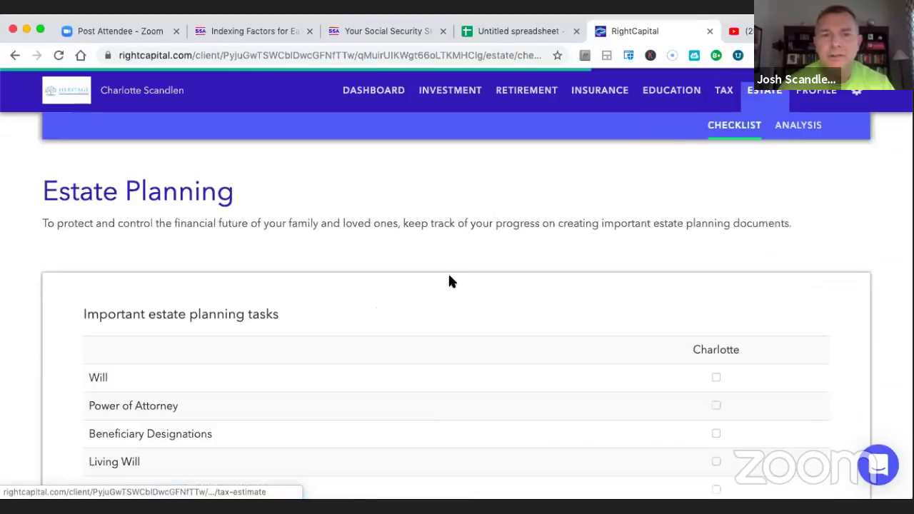
{"action": "scroll", "coordinate": [450, 276], "scroll_direction": "down", "scroll_amount": 3}
{"action": "scroll", "coordinate": [450, 277], "scroll_direction": "up", "scroll_amount": 3}
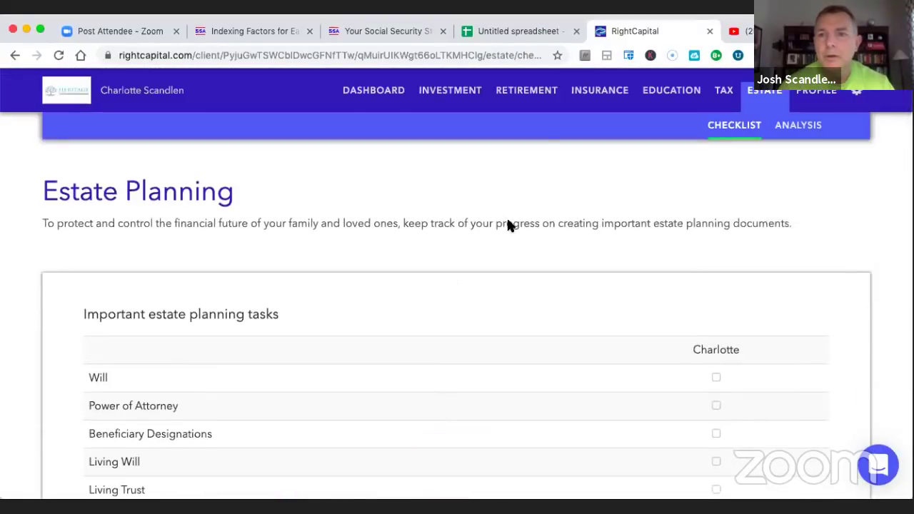
{"action": "scroll", "coordinate": [690, 203], "scroll_direction": "down", "scroll_amount": 2}
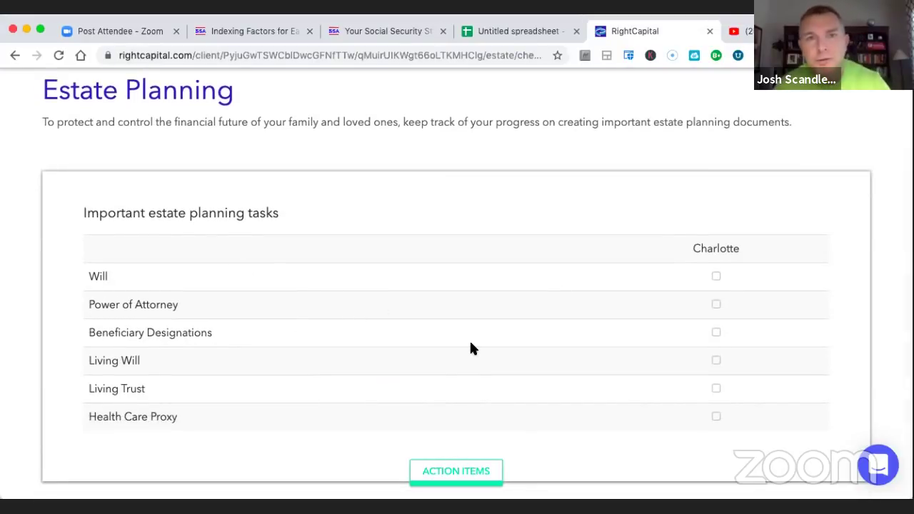
{"action": "scroll", "coordinate": [469, 347], "scroll_direction": "up", "scroll_amount": 2}
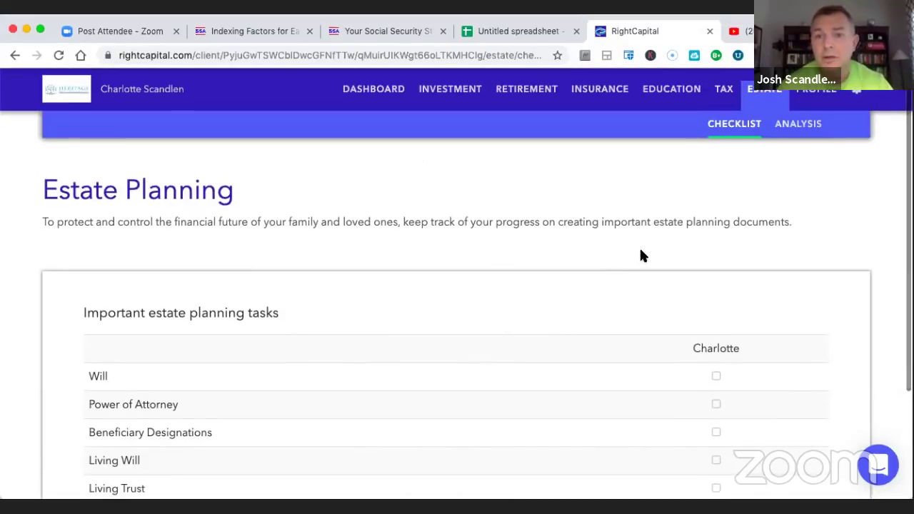
- Open the estate analysis and examine the flow chart from the client's estate to heirs and charity
{"action": "left_click", "coordinate": [791, 133]}
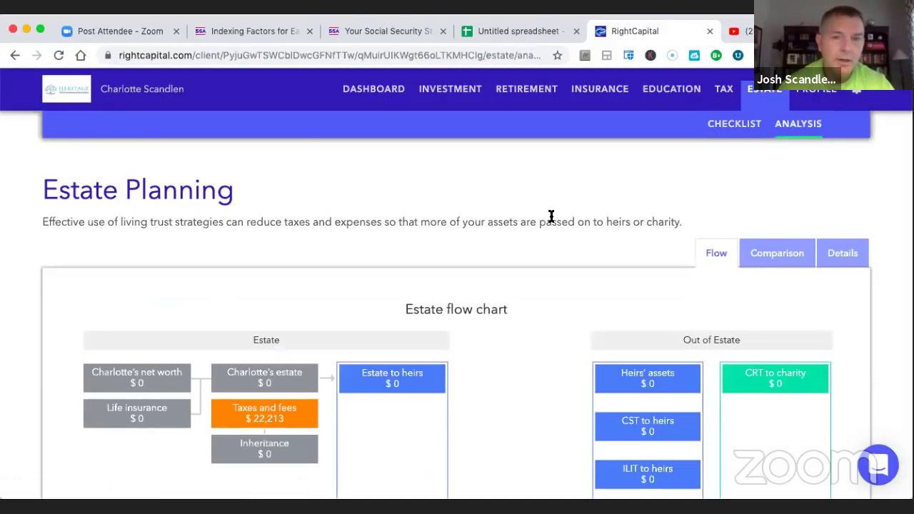
{"action": "scroll", "coordinate": [550, 214], "scroll_direction": "down", "scroll_amount": 2}
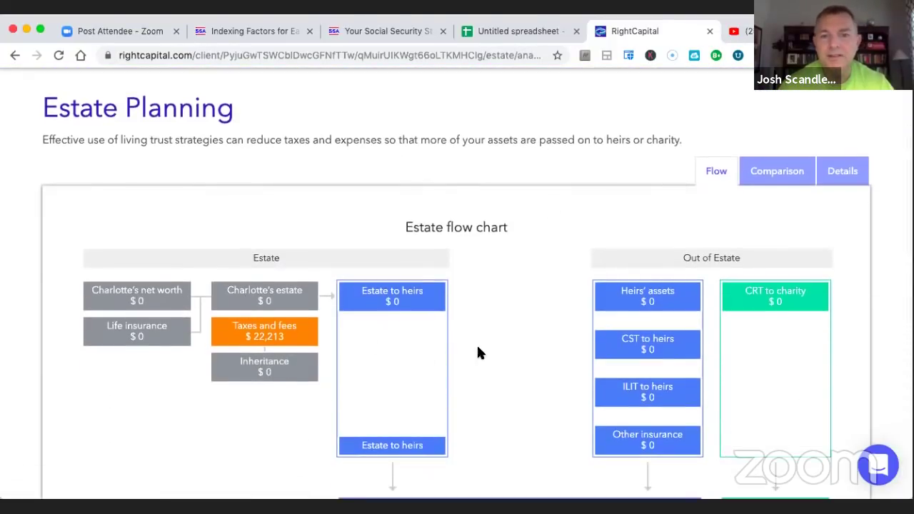
{"action": "scroll", "coordinate": [476, 343], "scroll_direction": "down", "scroll_amount": 3}
{"action": "scroll", "coordinate": [478, 347], "scroll_direction": "up", "scroll_amount": 3}
{"action": "scroll", "coordinate": [478, 348], "scroll_direction": "down", "scroll_amount": 1}
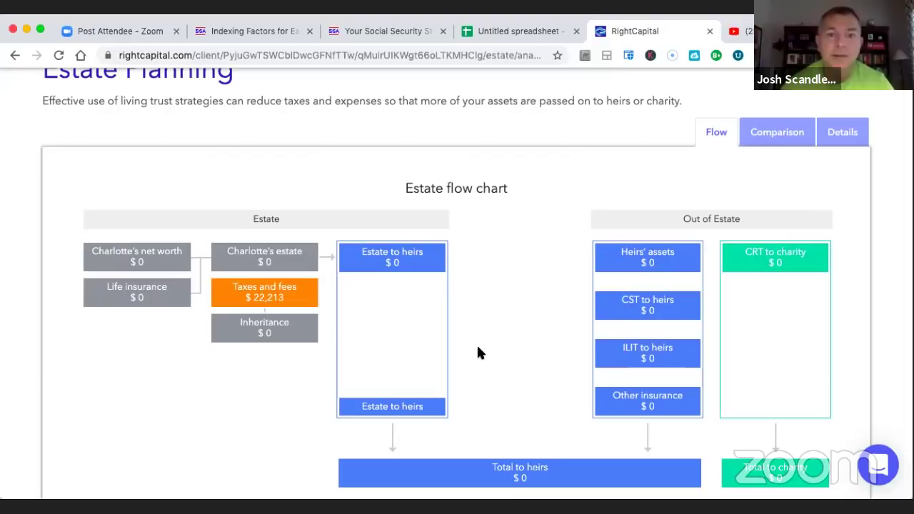
{"action": "scroll", "coordinate": [478, 352], "scroll_direction": "up", "scroll_amount": 3}
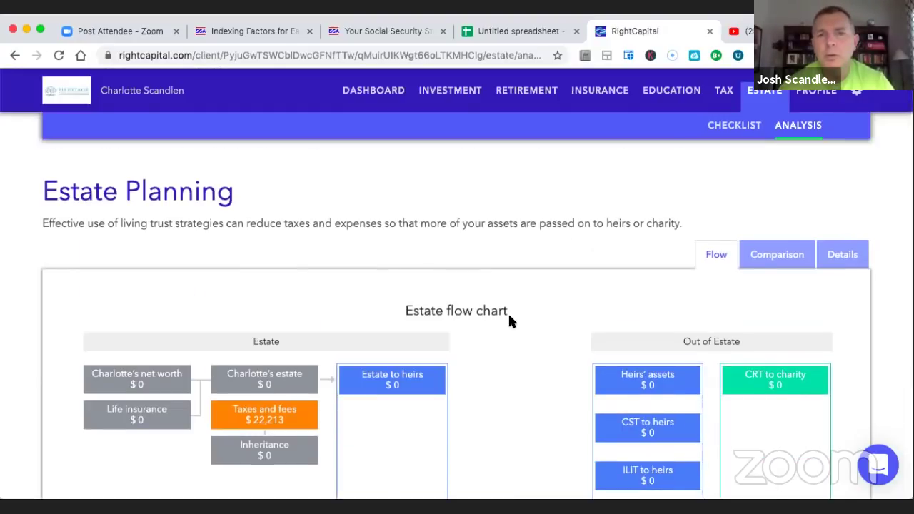
{"action": "scroll", "coordinate": [509, 317], "scroll_direction": "down", "scroll_amount": 5}
{"action": "scroll", "coordinate": [509, 317], "scroll_direction": "up", "scroll_amount": 5}
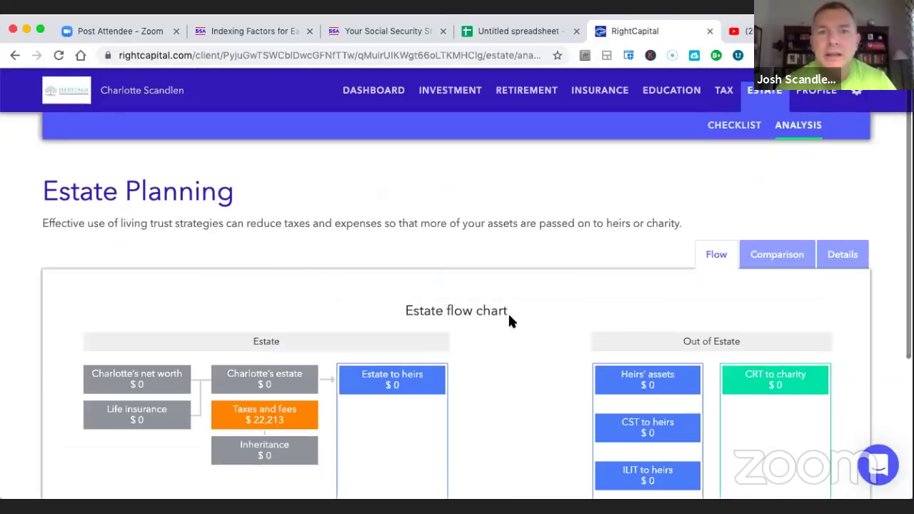
{"action": "scroll", "coordinate": [522, 300], "scroll_direction": "down", "scroll_amount": 3}
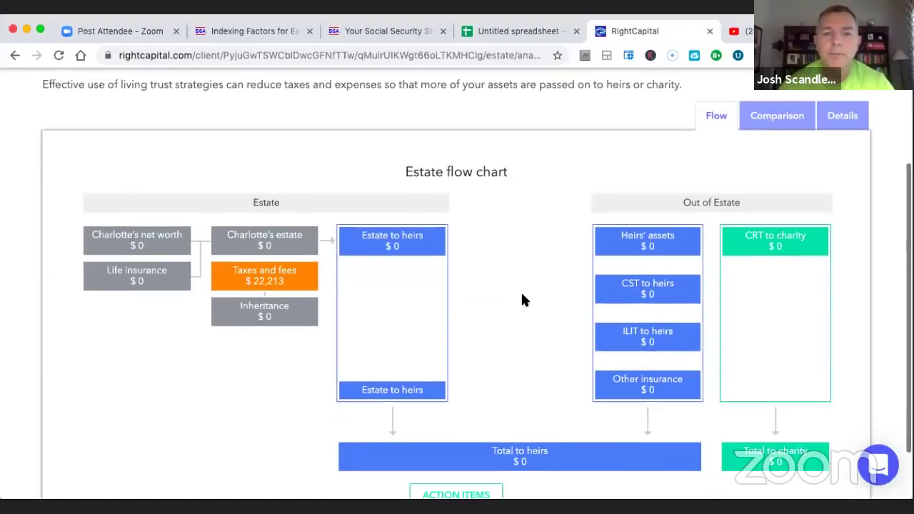
{"action": "scroll", "coordinate": [522, 300], "scroll_direction": "down", "scroll_amount": 1}
{"action": "scroll", "coordinate": [522, 300], "scroll_direction": "up", "scroll_amount": 4}
{"action": "scroll", "coordinate": [522, 300], "scroll_direction": "down", "scroll_amount": 5}
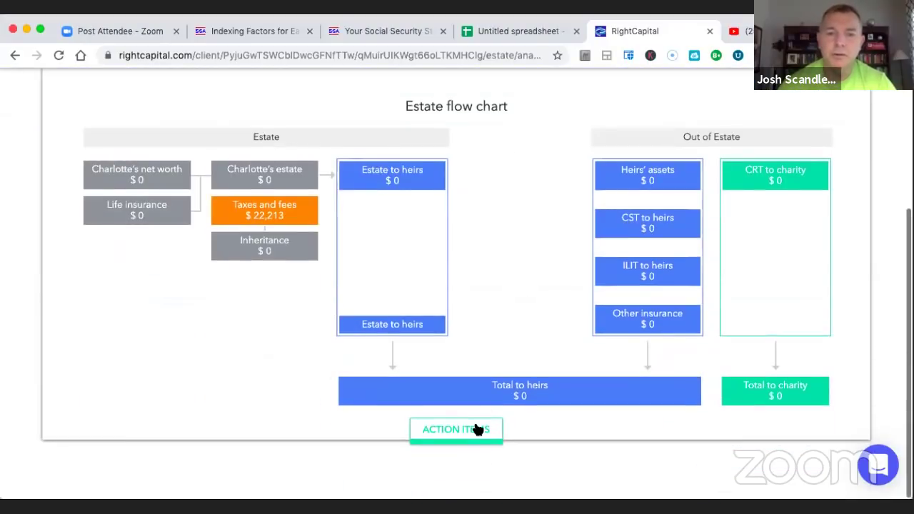
- Expand the estate action items and review the funeral and probate expenses and the trust strategies
{"action": "left_click", "coordinate": [468, 432]}
{"action": "scroll", "coordinate": [510, 383], "scroll_direction": "down", "scroll_amount": 5}
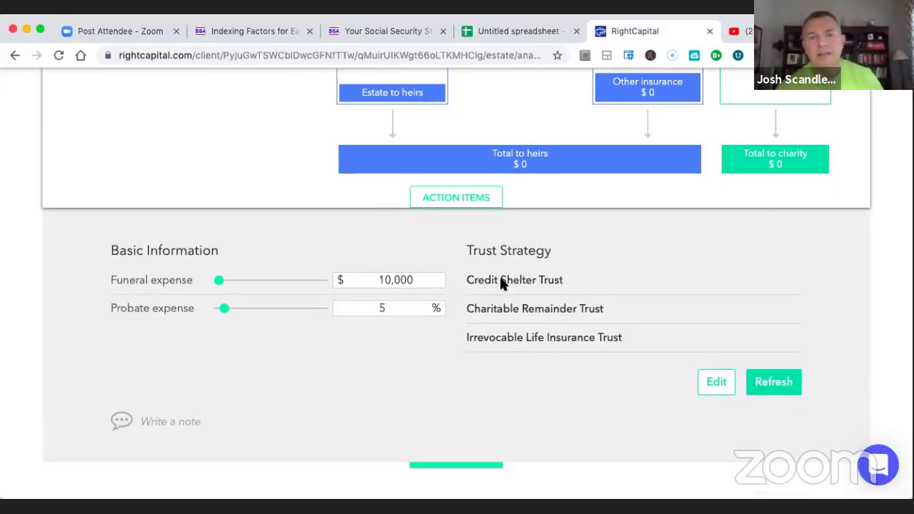
{"action": "scroll", "coordinate": [500, 282], "scroll_direction": "up", "scroll_amount": 5}
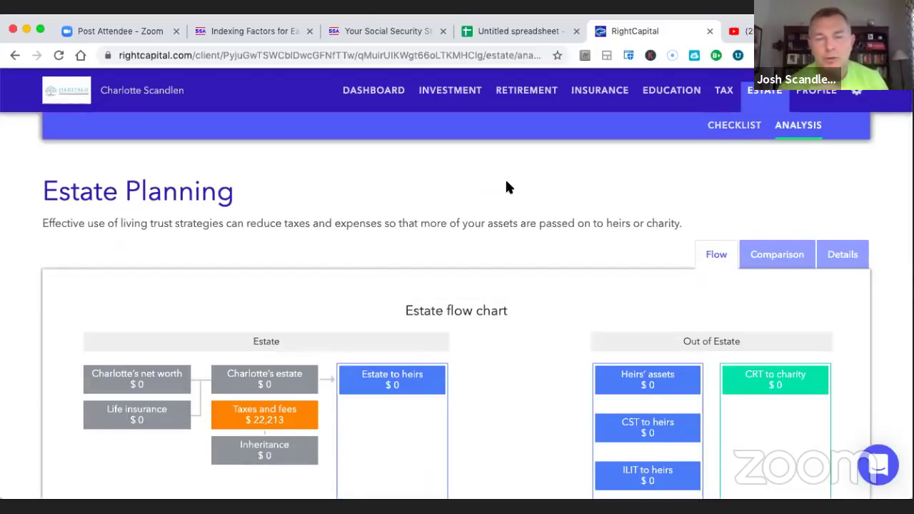
- Open the client's 401(k) distribution for editing in the profile's income section
{"action": "left_click", "coordinate": [527, 91]}
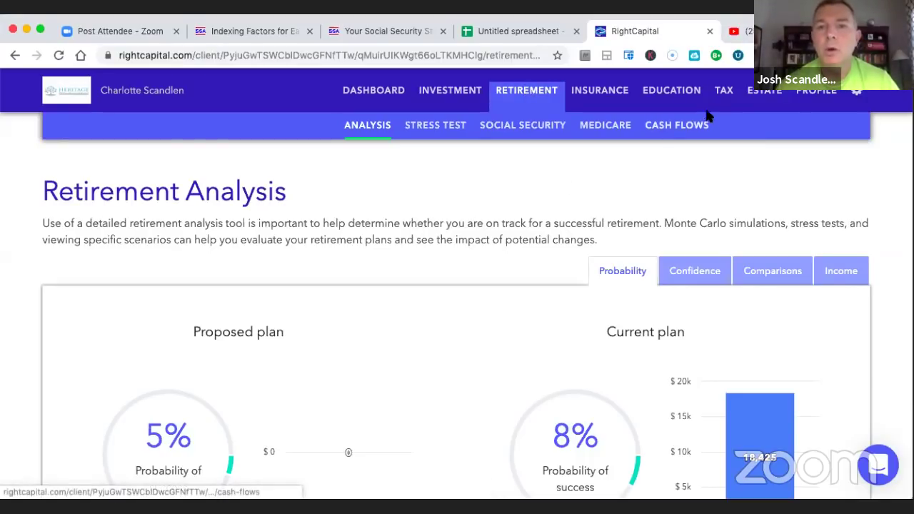
{"action": "left_click", "coordinate": [812, 99]}
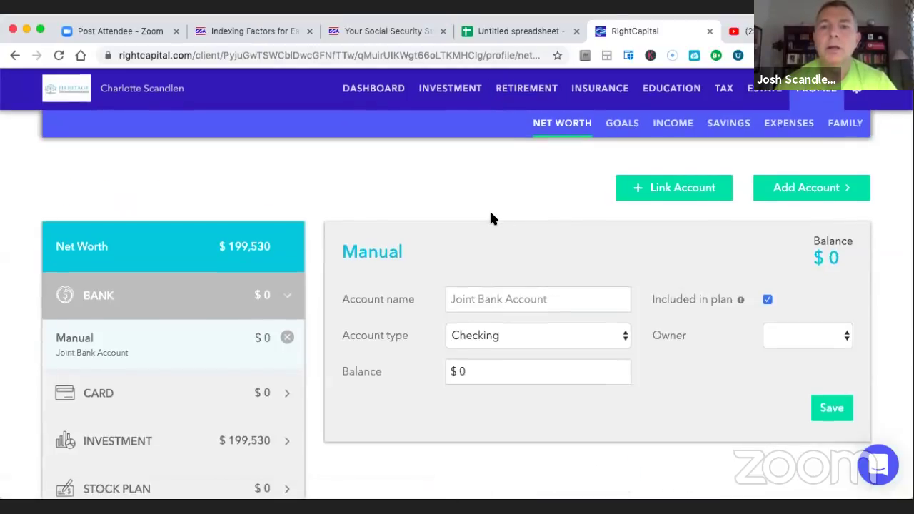
{"action": "left_click", "coordinate": [669, 126]}
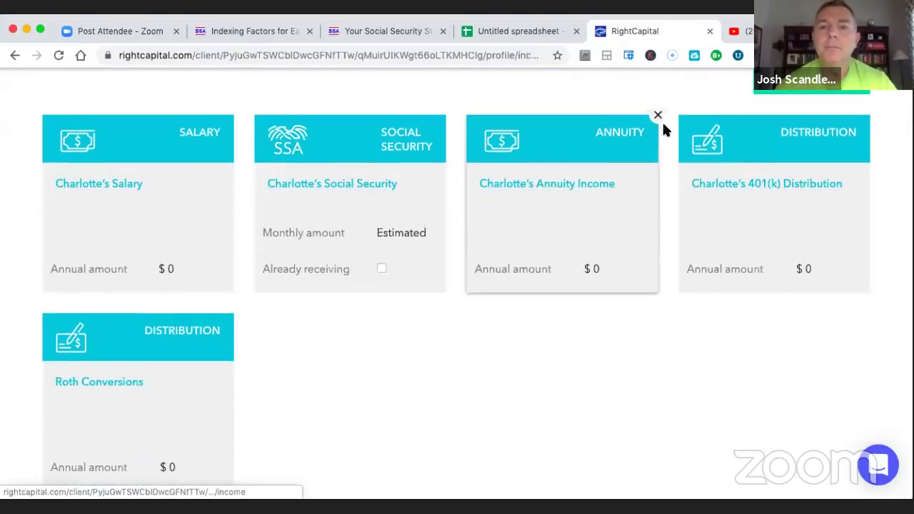
{"action": "left_click", "coordinate": [777, 171]}
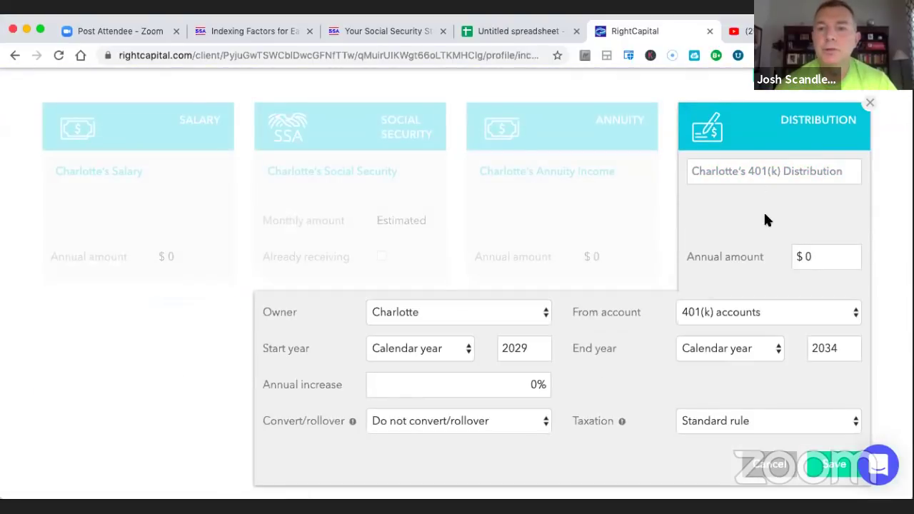
- Try setting the 401(k) distribution to draw from Roth 401(k) accounts with conversion to a Roth IRA
{"action": "left_click", "coordinate": [766, 312]}
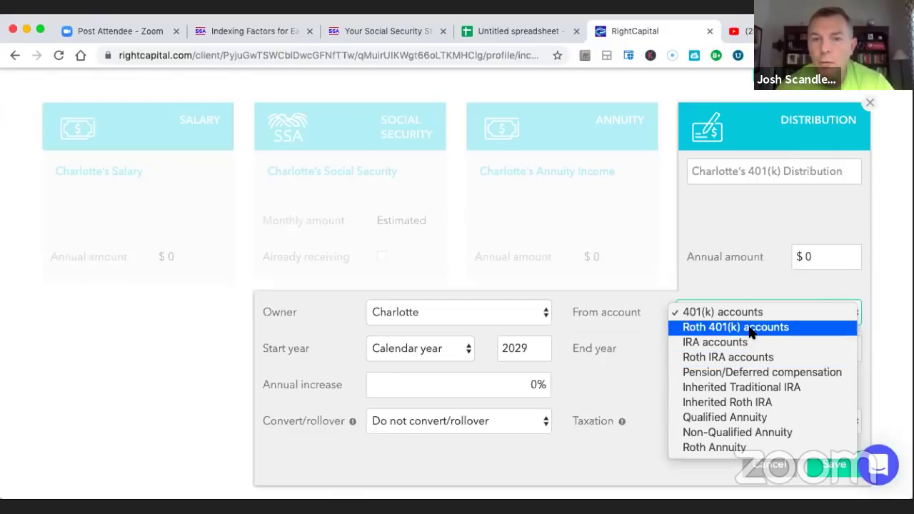
{"action": "left_click", "coordinate": [747, 326]}
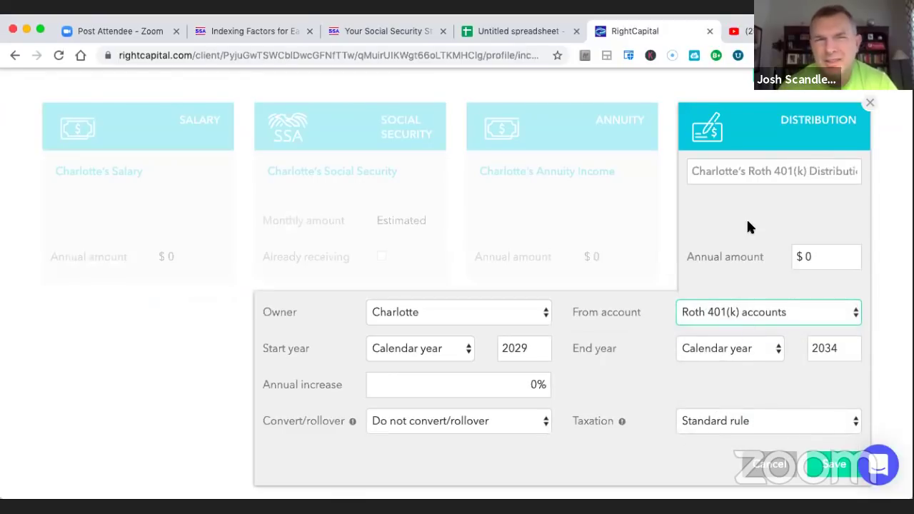
{"action": "left_click", "coordinate": [440, 421]}
{"action": "left_click", "coordinate": [439, 437]}
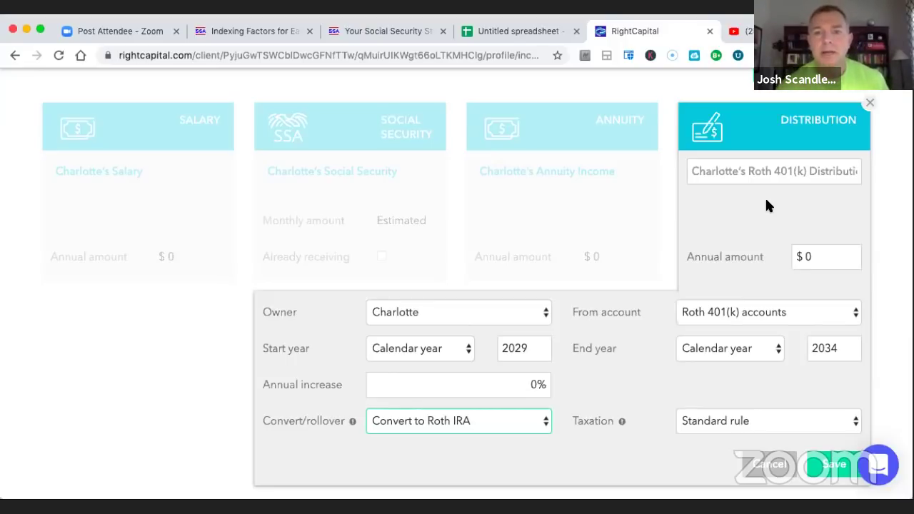
{"action": "left_click", "coordinate": [771, 464]}
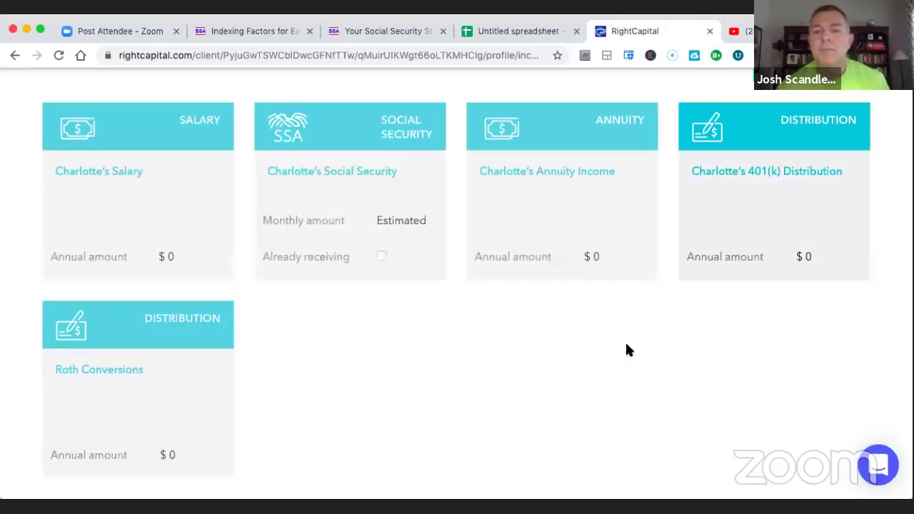
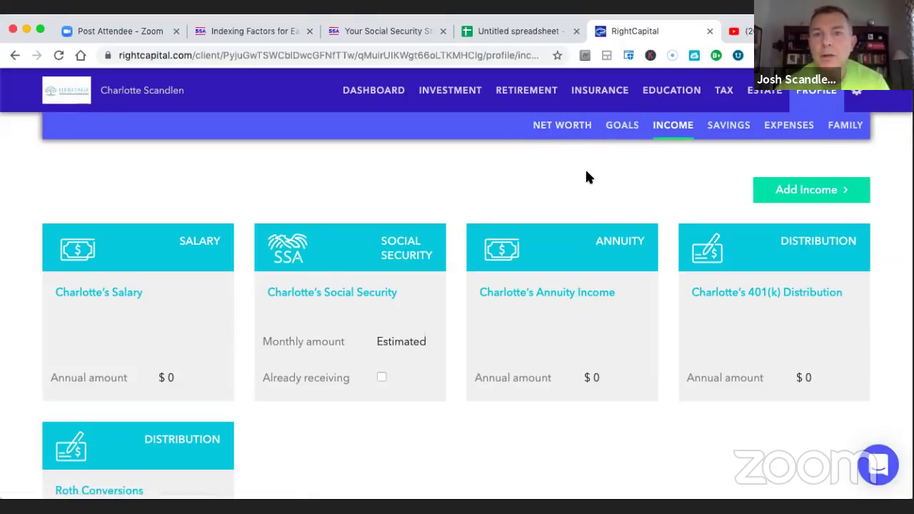
- Reopen the retirement analysis and compare the proposed and current plans' probability of success, financial goals and strategies
{"action": "left_click", "coordinate": [524, 100]}
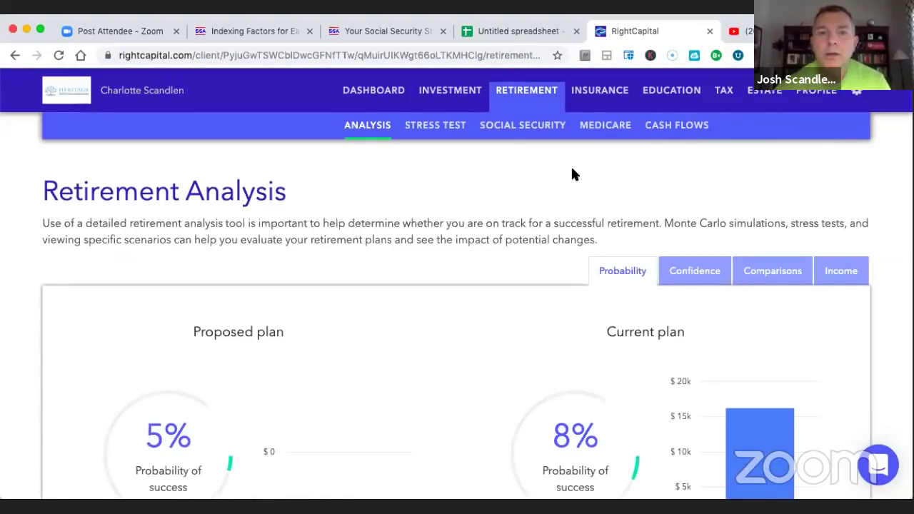
{"action": "scroll", "coordinate": [500, 200], "scroll_direction": "down", "scroll_amount": 3}
{"action": "scroll", "coordinate": [503, 206], "scroll_direction": "down", "scroll_amount": 2}
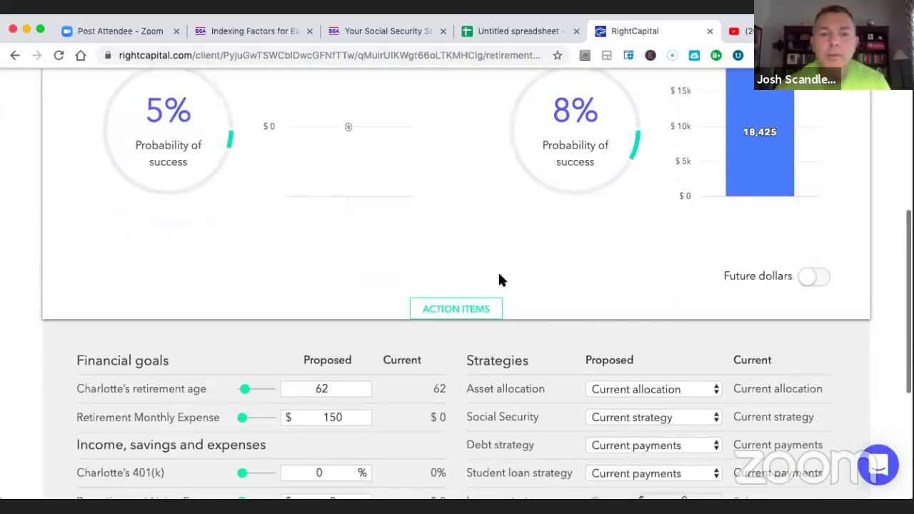
{"action": "scroll", "coordinate": [475, 226], "scroll_direction": "up", "scroll_amount": 5}
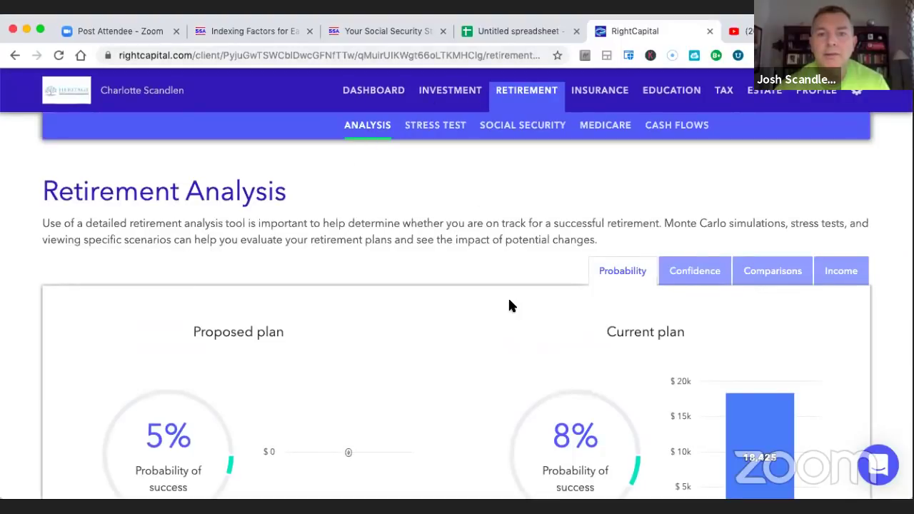
- Expand the retirement action items, set the proposed asset allocation to Balanced, and recalculate the probability of success
{"action": "scroll", "coordinate": [508, 303], "scroll_direction": "down", "scroll_amount": 3}
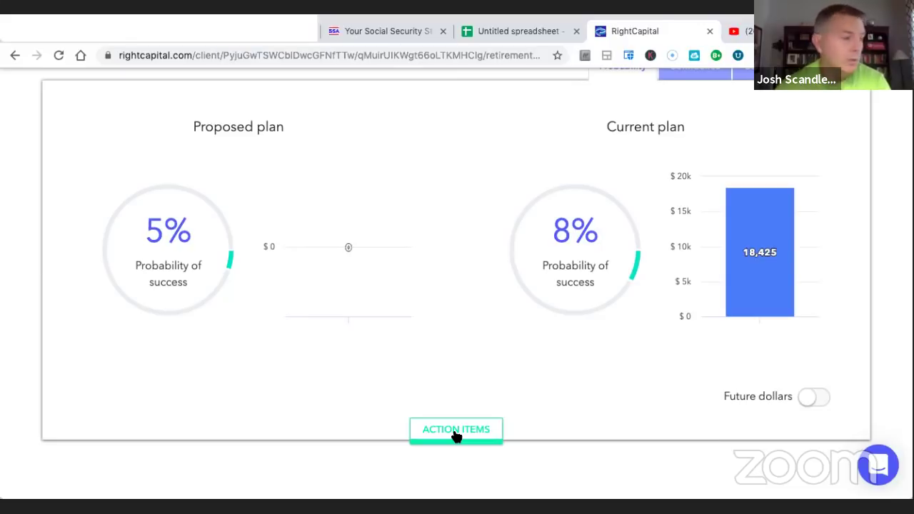
{"action": "left_click", "coordinate": [456, 431]}
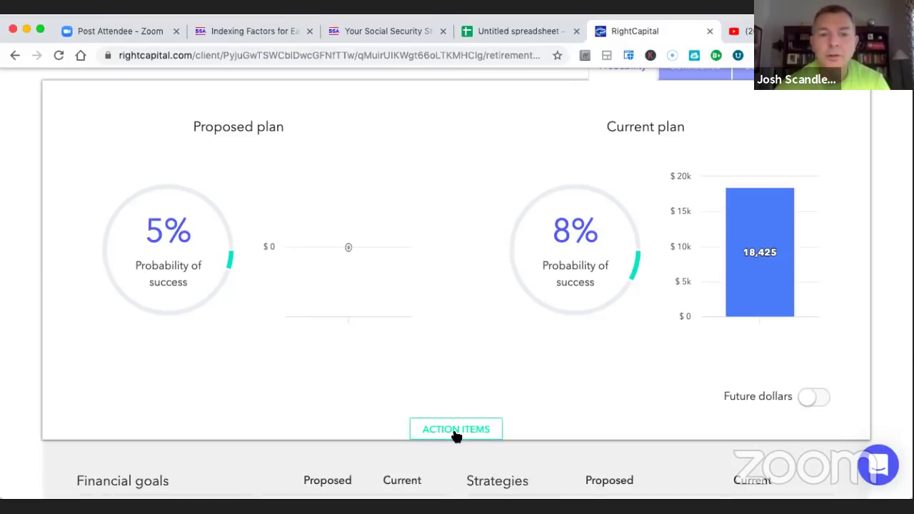
{"action": "scroll", "coordinate": [455, 429], "scroll_direction": "down", "scroll_amount": 4}
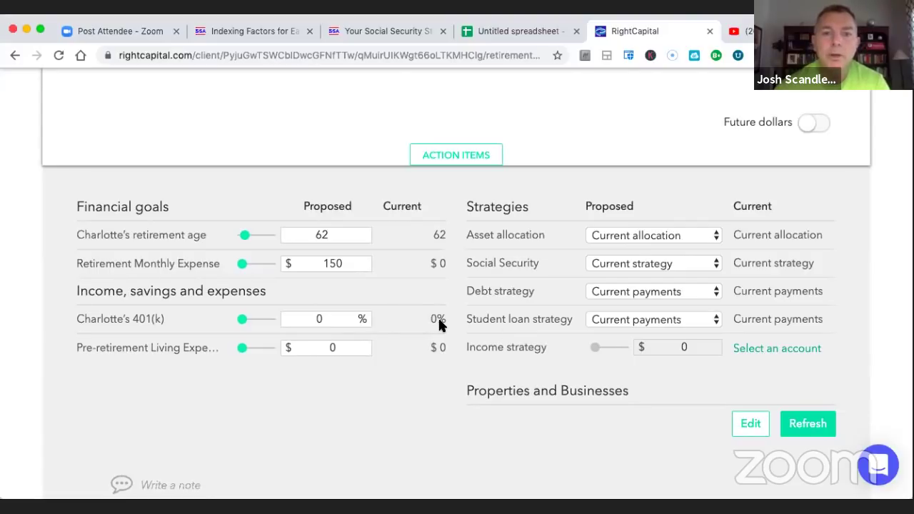
{"action": "scroll", "coordinate": [438, 323], "scroll_direction": "up", "scroll_amount": 6}
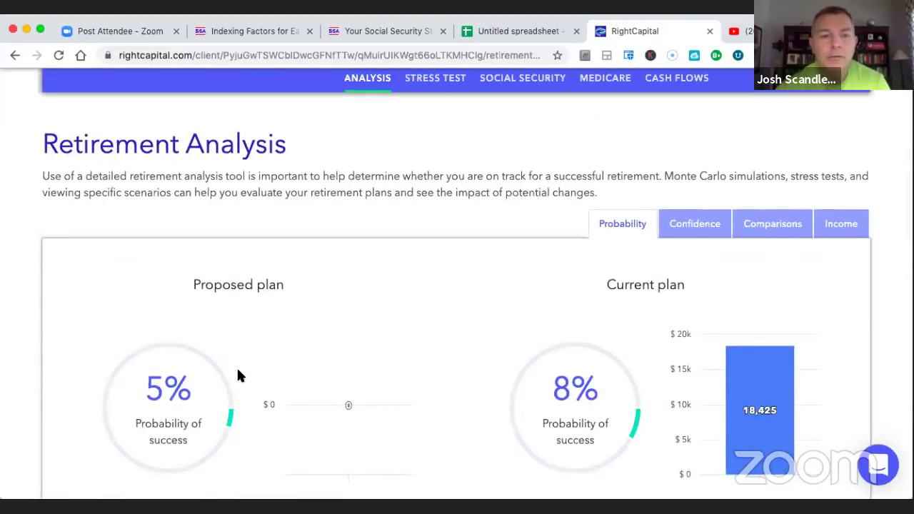
{"action": "scroll", "coordinate": [363, 333], "scroll_direction": "down", "scroll_amount": 5}
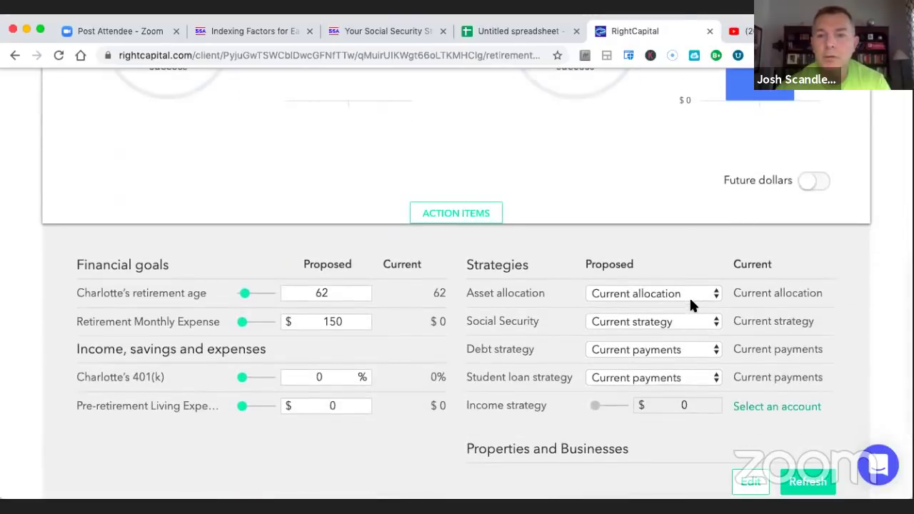
{"action": "left_click", "coordinate": [682, 293]}
{"action": "left_click", "coordinate": [658, 340]}
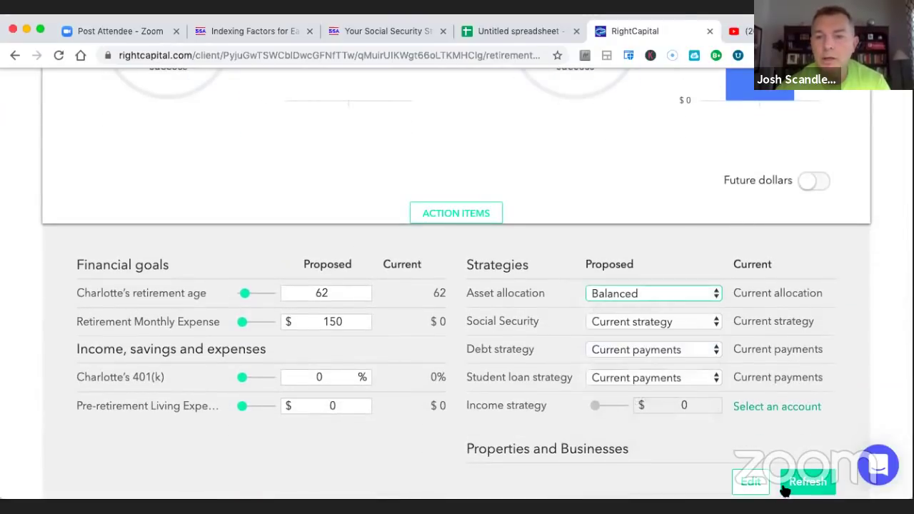
{"action": "left_click", "coordinate": [786, 483]}
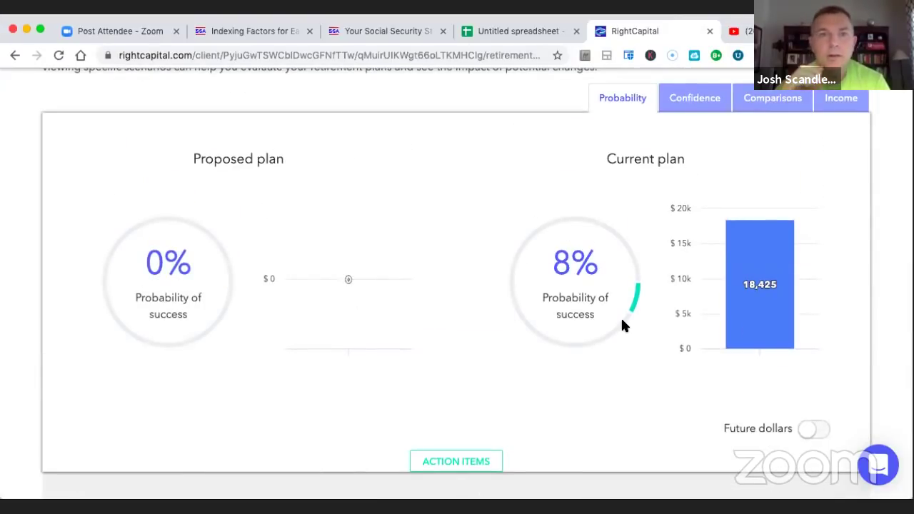
{"action": "scroll", "coordinate": [622, 320], "scroll_direction": "down", "scroll_amount": 2}
{"action": "scroll", "coordinate": [622, 321], "scroll_direction": "up", "scroll_amount": 2}
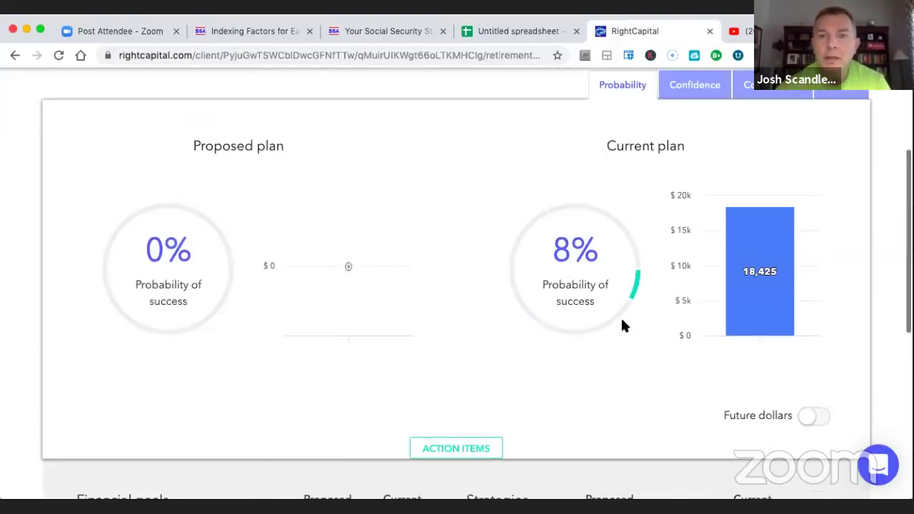
{"action": "scroll", "coordinate": [622, 326], "scroll_direction": "up", "scroll_amount": 3}
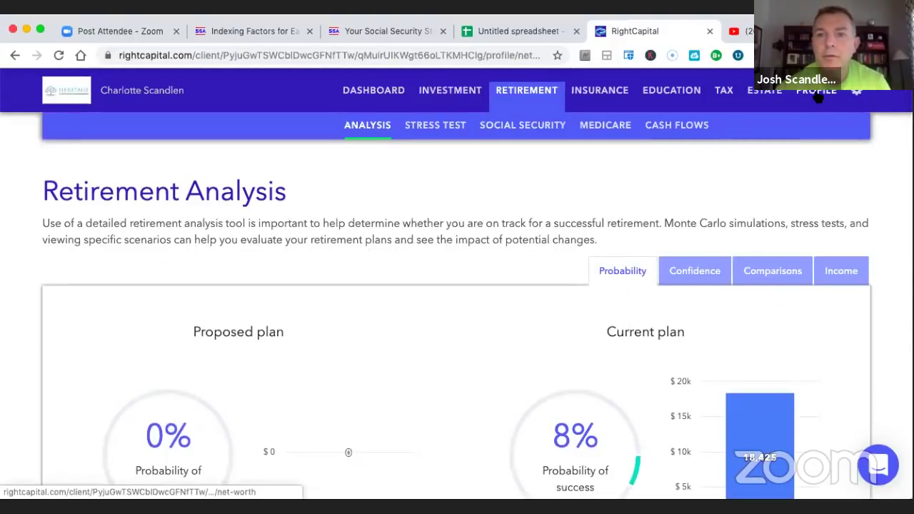
- Set the proposed retirement monthly expense to $1,000 in the retirement analysis and refresh the plan
{"action": "left_click", "coordinate": [819, 98]}
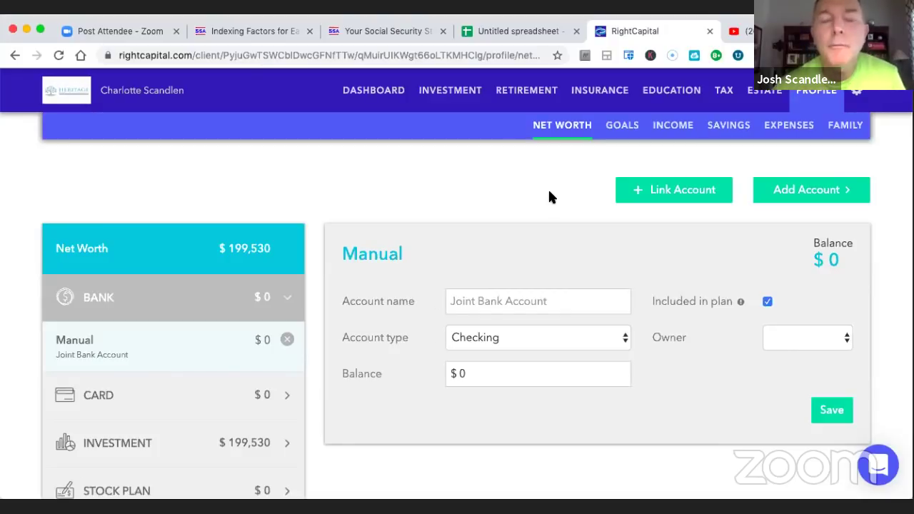
{"action": "left_click", "coordinate": [504, 92]}
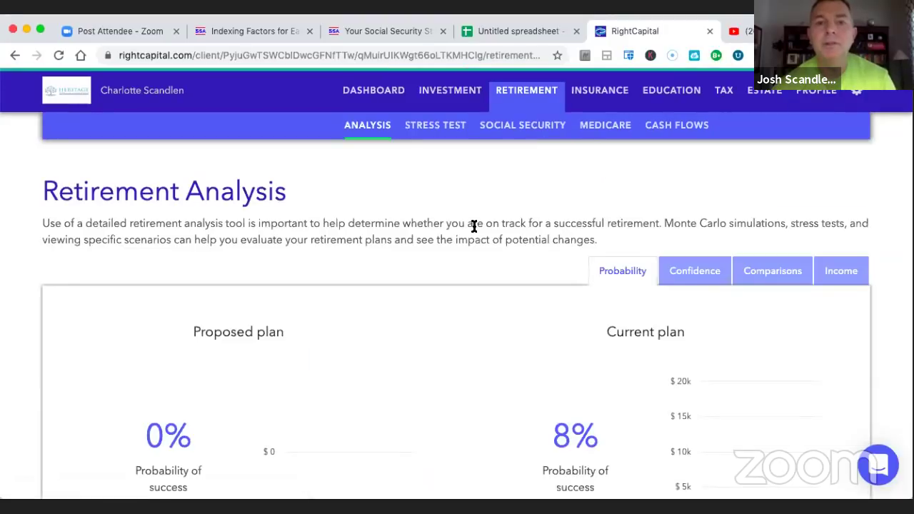
{"action": "scroll", "coordinate": [525, 286], "scroll_direction": "down", "scroll_amount": 8}
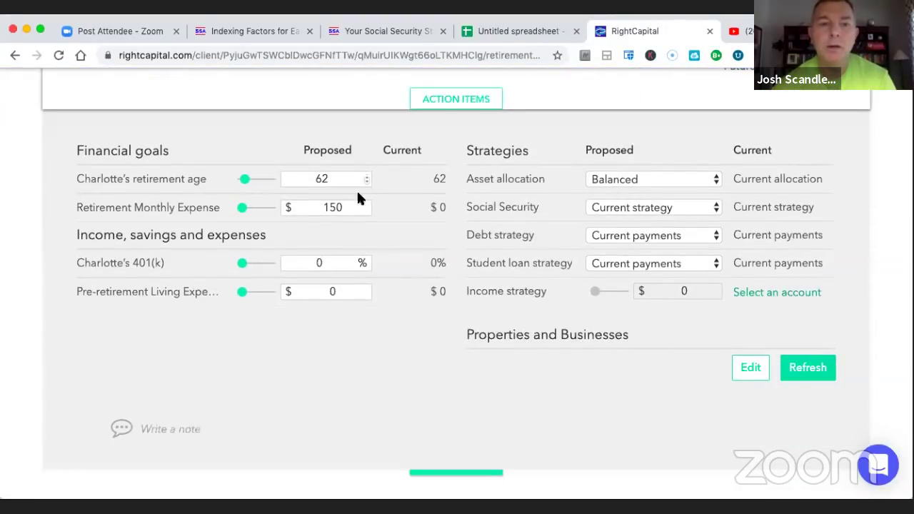
{"action": "double_click", "coordinate": [358, 209]}
{"action": "key", "text": "BackSpace"}
{"action": "type", "text": "1,000"}
{"action": "left_click", "coordinate": [801, 361]}
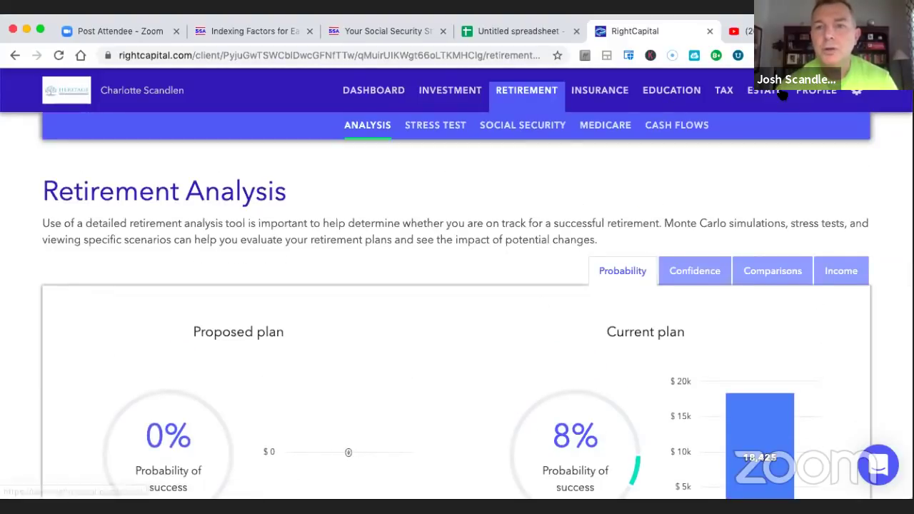
- Set the client's annual retirement health cost to $5,000 in the profile's goals and save it
{"action": "left_click", "coordinate": [805, 95]}
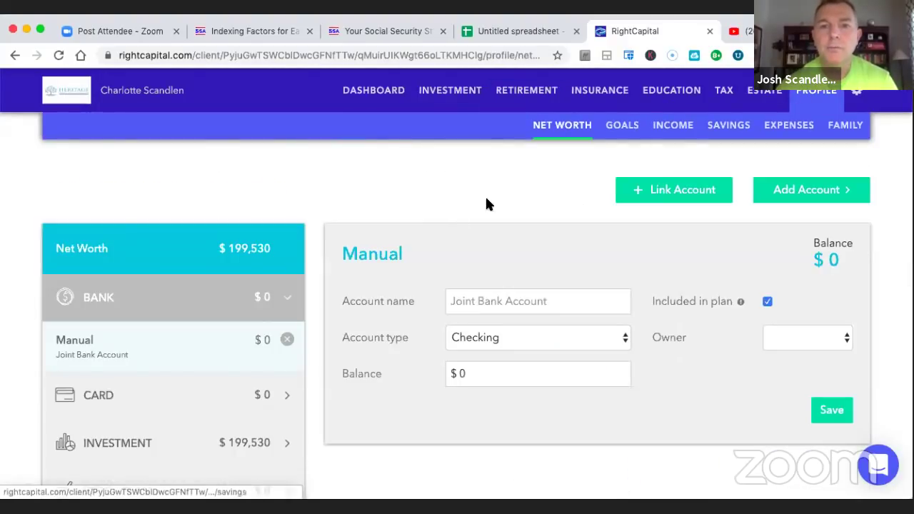
{"action": "scroll", "coordinate": [190, 350], "scroll_direction": "down", "scroll_amount": 3}
{"action": "scroll", "coordinate": [190, 351], "scroll_direction": "up", "scroll_amount": 3}
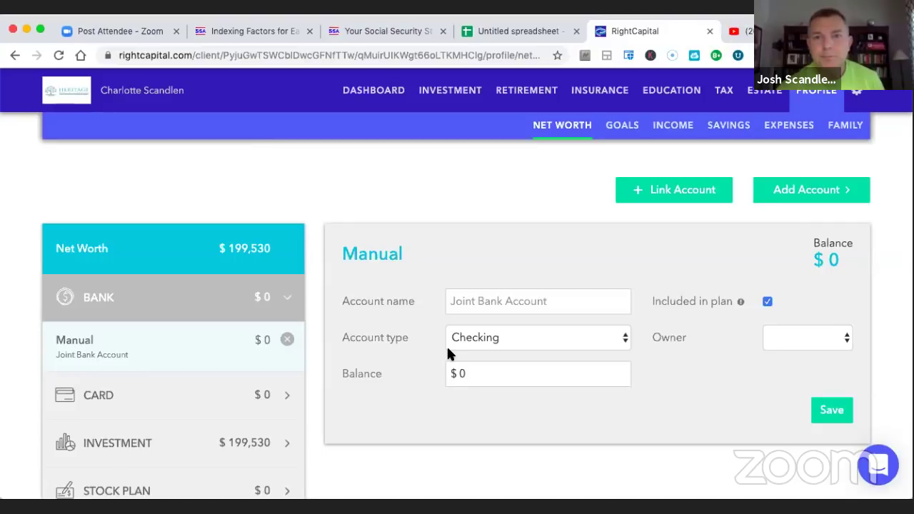
{"action": "left_click", "coordinate": [622, 126]}
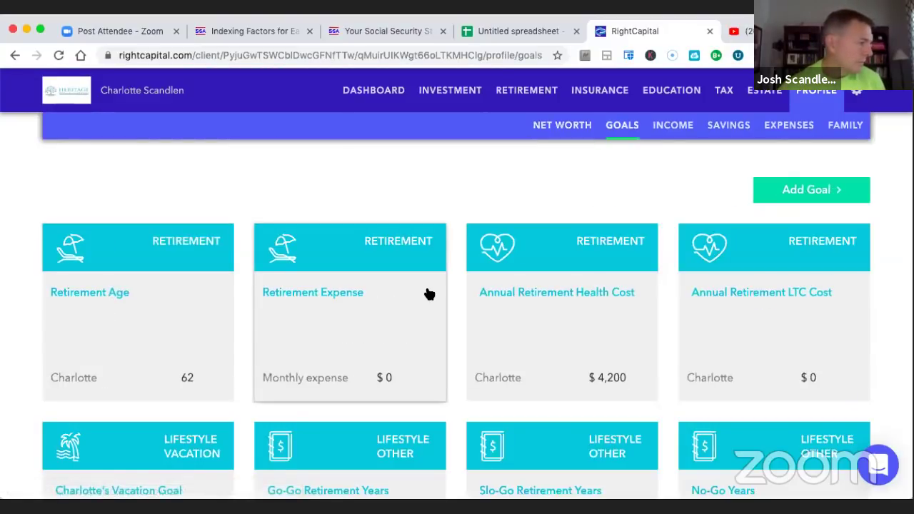
{"action": "left_click", "coordinate": [578, 338]}
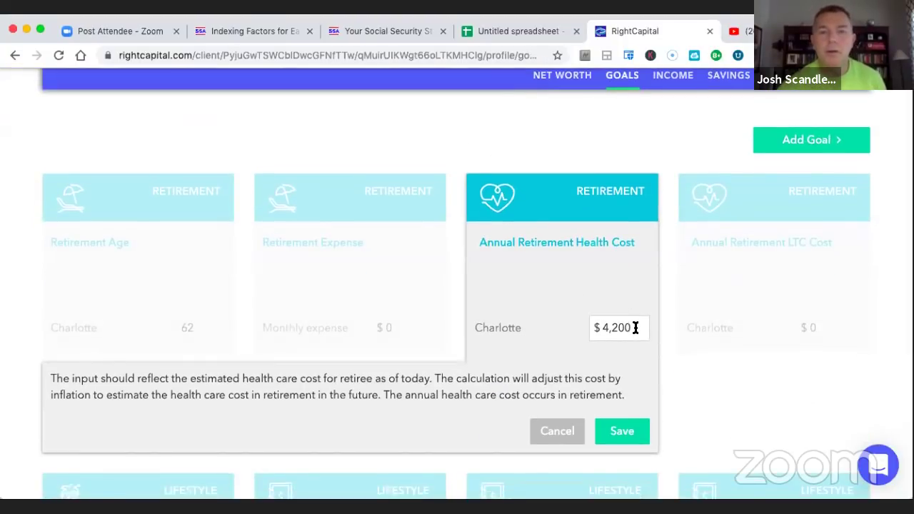
{"action": "left_click", "coordinate": [636, 328]}
{"action": "key", "text": "BackSpace"}
{"action": "key", "text": "BackSpace"}
{"action": "key", "text": "BackSpace"}
{"action": "key", "text": "BackSpace"}
{"action": "type", "text": "5000"}
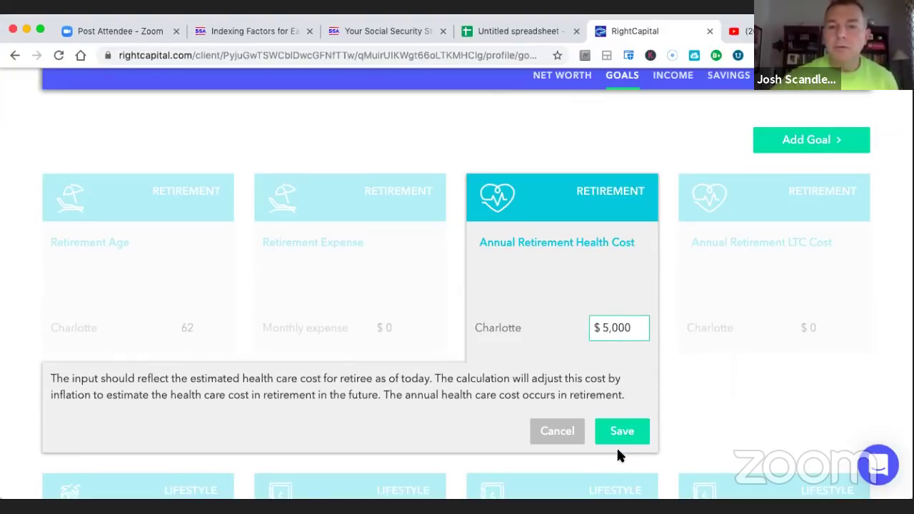
{"action": "left_click", "coordinate": [629, 429]}
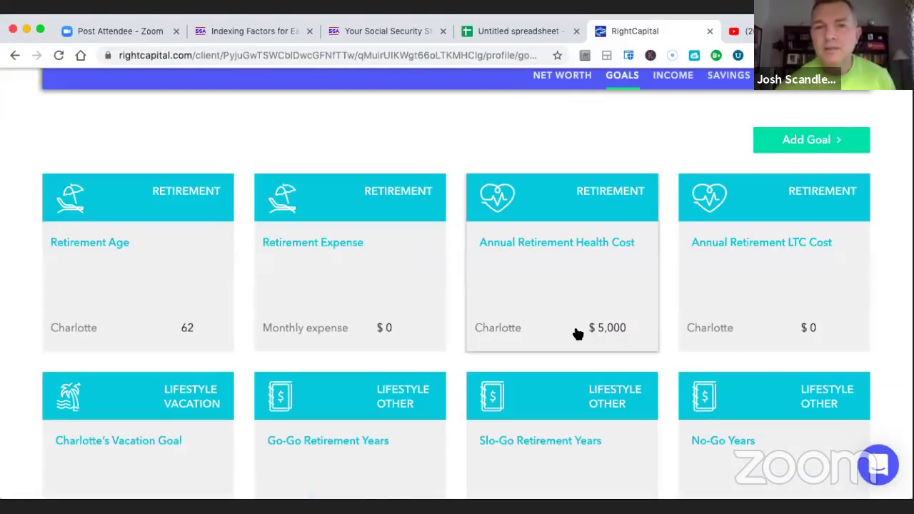
- Set the client's planning horizon to 85 in the profile's family section and save it
{"action": "scroll", "coordinate": [577, 333], "scroll_direction": "up", "scroll_amount": 2}
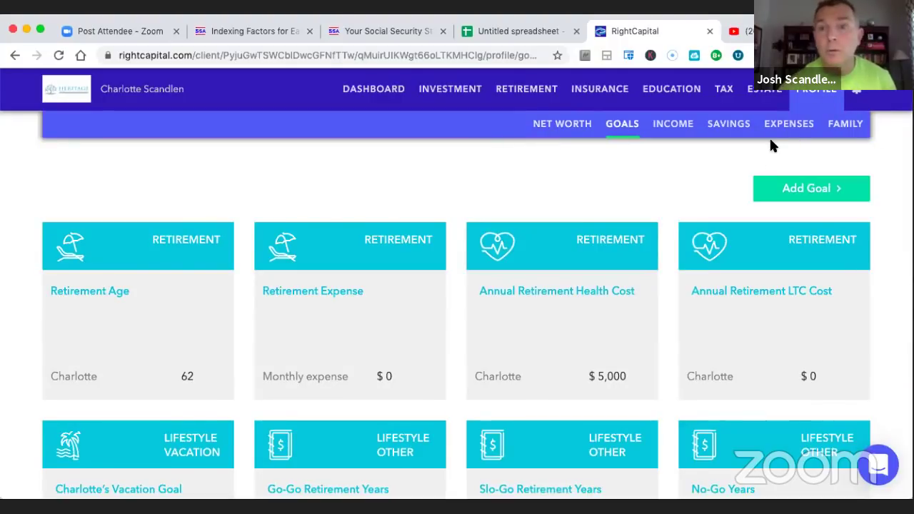
{"action": "left_click", "coordinate": [850, 129]}
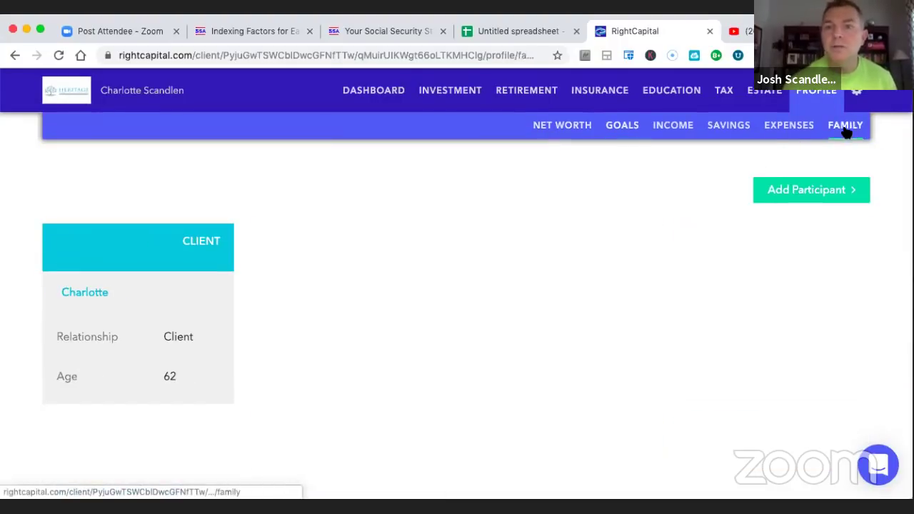
{"action": "left_click", "coordinate": [165, 343]}
{"action": "scroll", "coordinate": [437, 336], "scroll_direction": "down", "scroll_amount": 3}
{"action": "left_click", "coordinate": [453, 323]}
{"action": "key", "text": "BackSpace"}
{"action": "key", "text": "BackSpace"}
{"action": "type", "text": "85"}
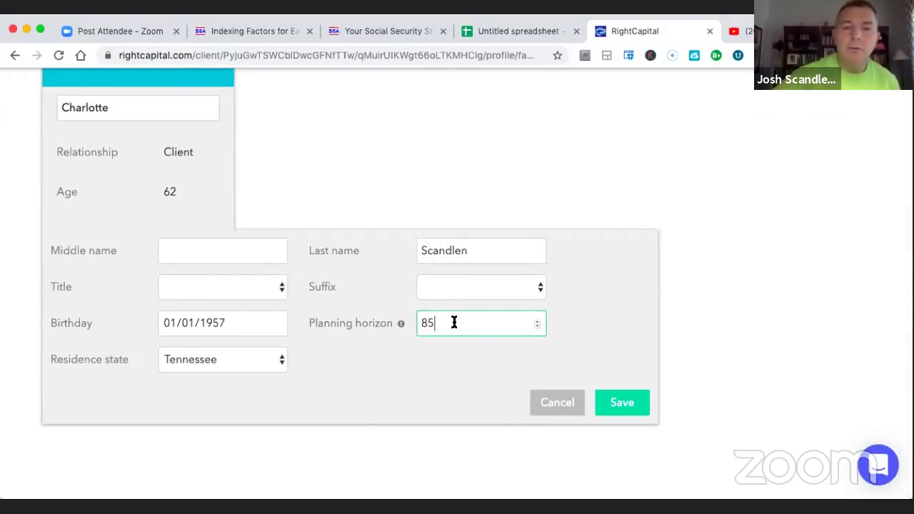
{"action": "left_click", "coordinate": [617, 404]}
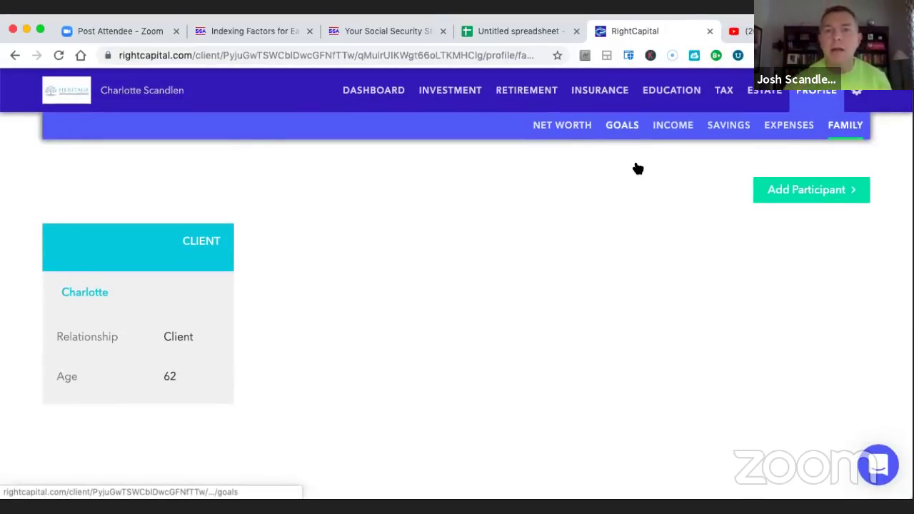
- Reopen the retirement analysis and review the updated probability of success for the proposed and current plans
{"action": "left_click", "coordinate": [525, 99]}
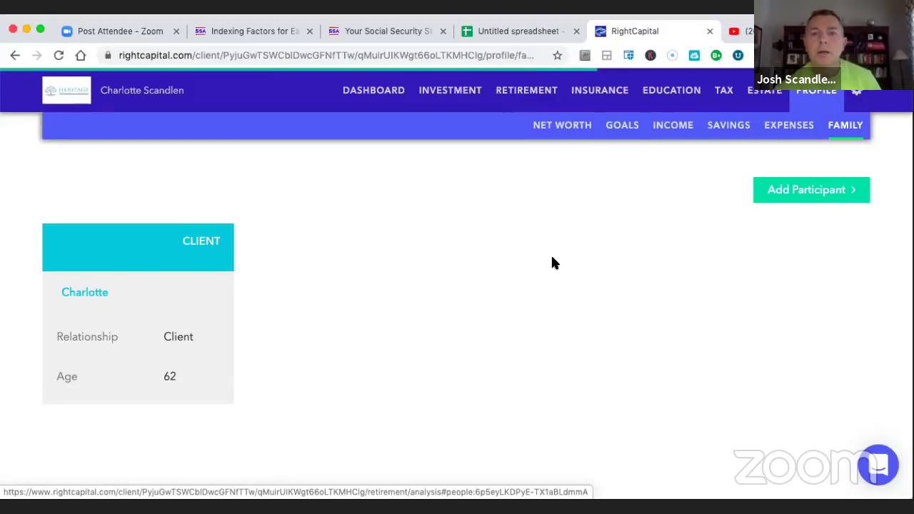
{"action": "scroll", "coordinate": [552, 262], "scroll_direction": "down", "scroll_amount": 3}
{"action": "scroll", "coordinate": [551, 263], "scroll_direction": "down", "scroll_amount": 7}
{"action": "scroll", "coordinate": [453, 302], "scroll_direction": "down", "scroll_amount": 3}
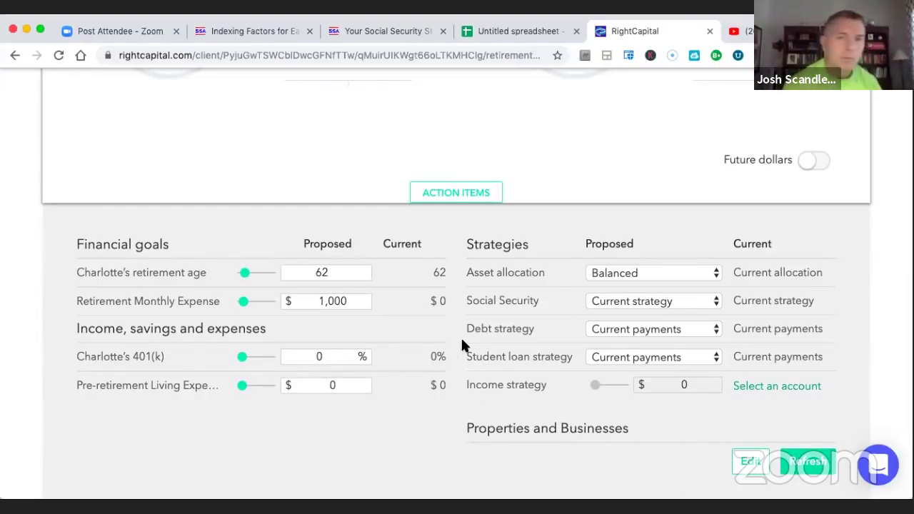
{"action": "scroll", "coordinate": [444, 341], "scroll_direction": "up", "scroll_amount": 9}
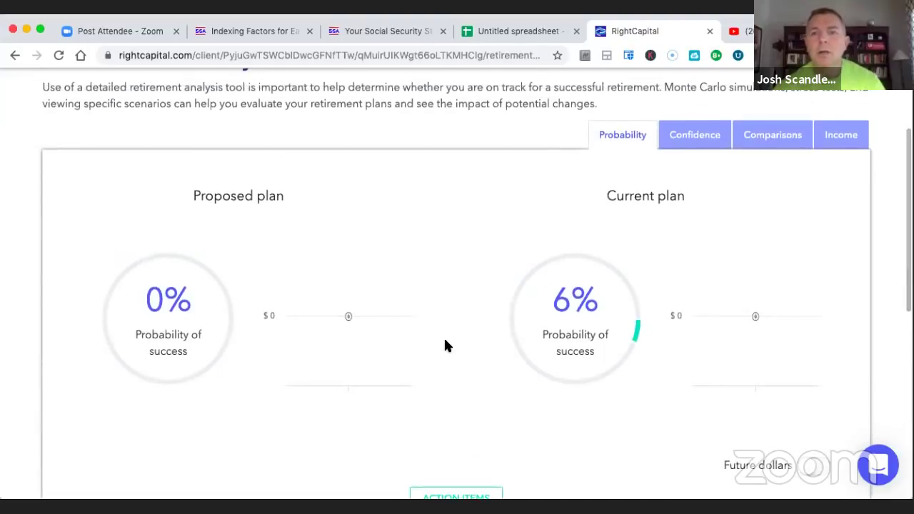
- View the confidence chart of asset simulation results for the proposed plan across the retirement ages
{"action": "scroll", "coordinate": [445, 341], "scroll_direction": "up", "scroll_amount": 2}
{"action": "left_click", "coordinate": [694, 207]}
{"action": "scroll", "coordinate": [517, 290], "scroll_direction": "down", "scroll_amount": 3}
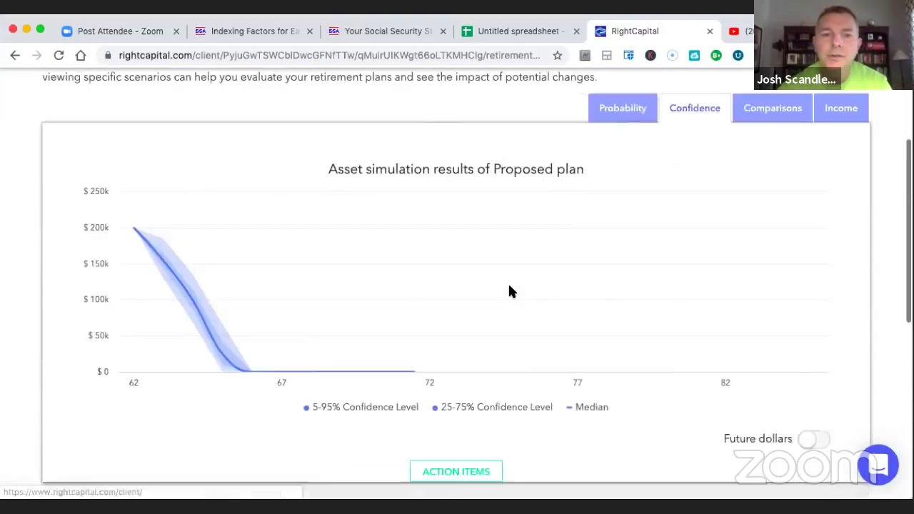
{"action": "scroll", "coordinate": [509, 291], "scroll_direction": "down", "scroll_amount": 2}
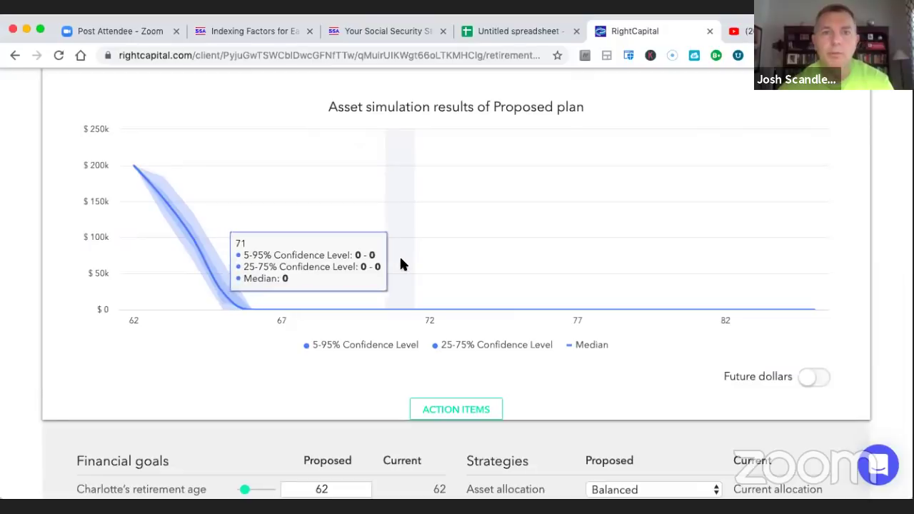
{"action": "scroll", "coordinate": [401, 264], "scroll_direction": "up", "scroll_amount": 3}
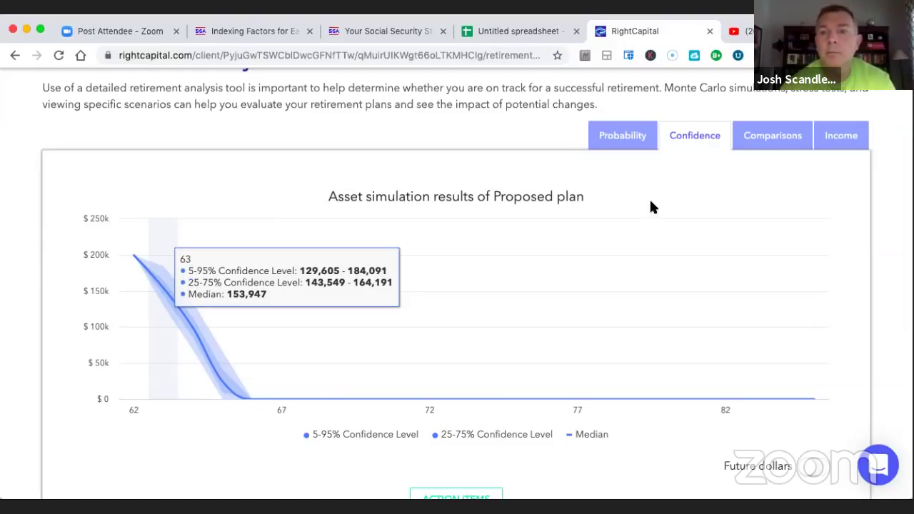
- Compare invested assets of the proposed and current plans, and view the proposed plan's retirement income sources
{"action": "left_click", "coordinate": [766, 137]}
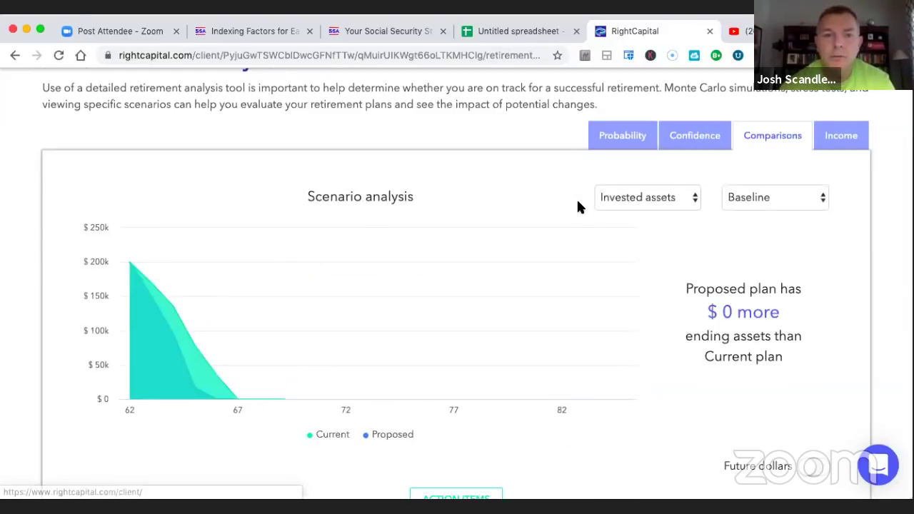
{"action": "scroll", "coordinate": [577, 203], "scroll_direction": "up", "scroll_amount": 2}
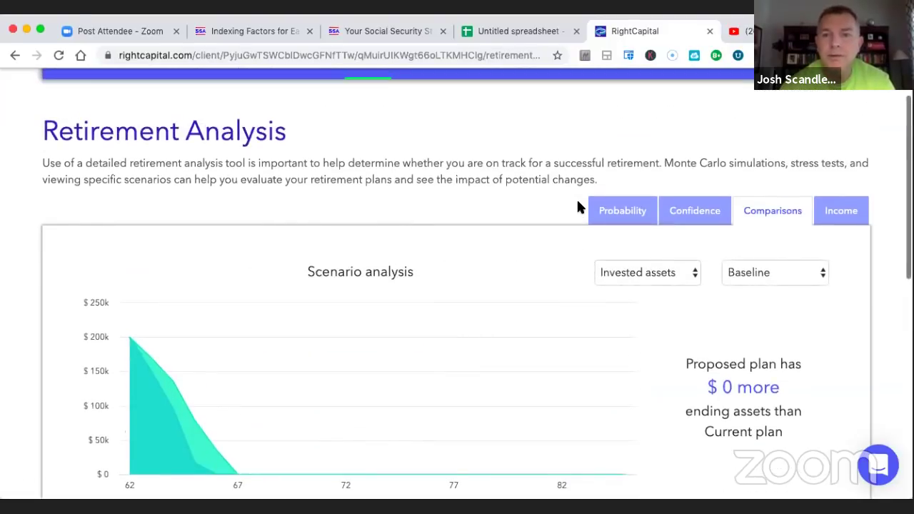
{"action": "left_click", "coordinate": [825, 211]}
{"action": "scroll", "coordinate": [577, 287], "scroll_direction": "down", "scroll_amount": 1}
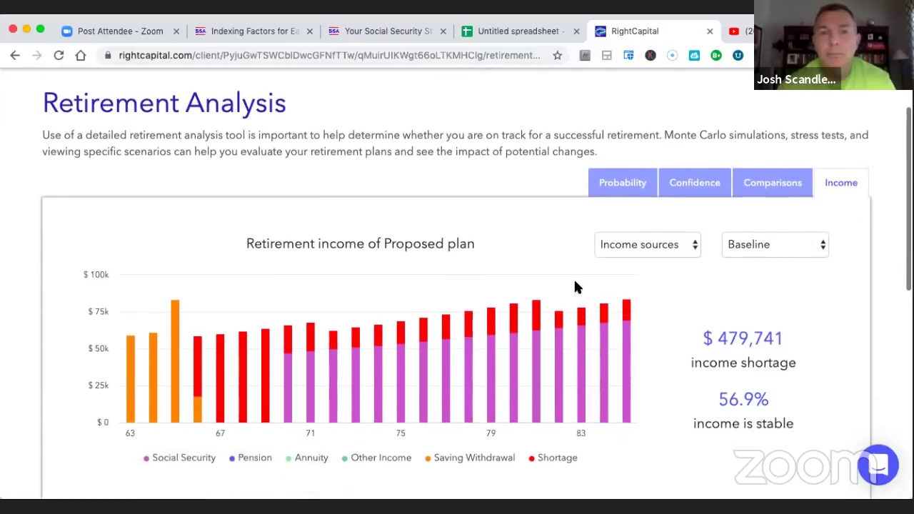
- Open the retirement stress test, review its risk scenarios and assumptions, and collapse the action items
{"action": "scroll", "coordinate": [577, 287], "scroll_direction": "up", "scroll_amount": 2}
{"action": "left_click", "coordinate": [434, 133]}
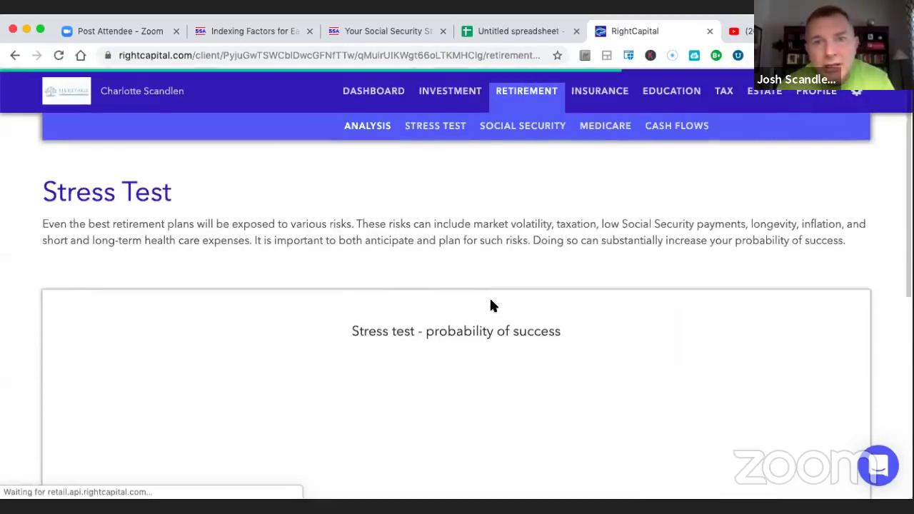
{"action": "scroll", "coordinate": [490, 300], "scroll_direction": "down", "scroll_amount": 3}
{"action": "scroll", "coordinate": [491, 305], "scroll_direction": "down", "scroll_amount": 2}
{"action": "scroll", "coordinate": [490, 306], "scroll_direction": "up", "scroll_amount": 1}
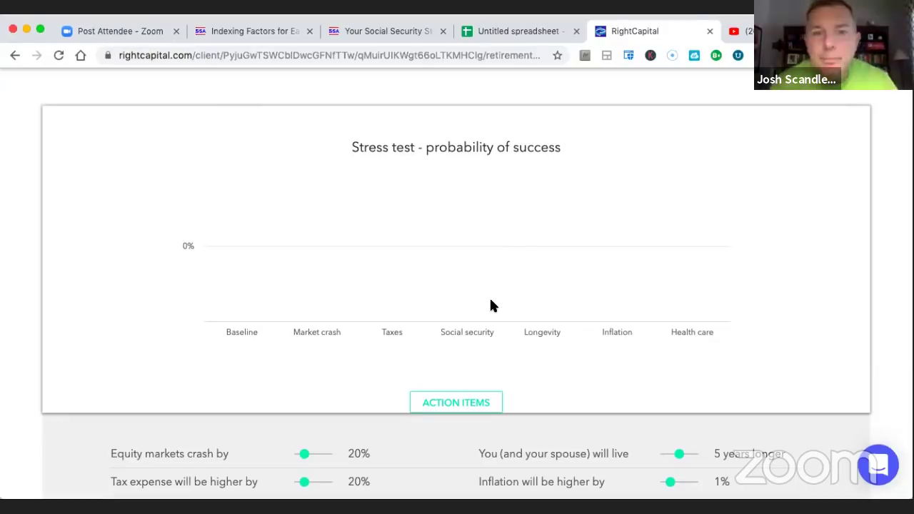
{"action": "scroll", "coordinate": [490, 306], "scroll_direction": "down", "scroll_amount": 1}
{"action": "left_click", "coordinate": [326, 409]}
{"action": "left_click", "coordinate": [461, 361]}
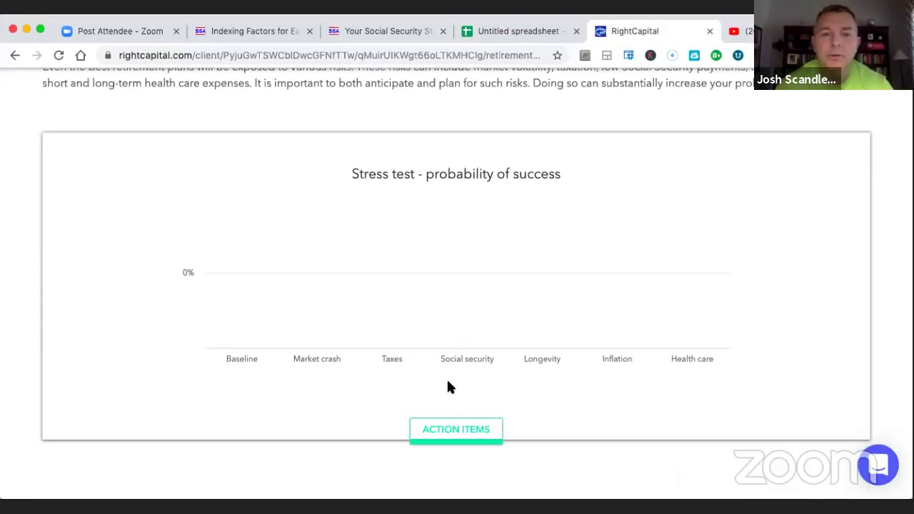
- Expand the stress test's action items and set the higher tax expense assumption to 40%
{"action": "left_click", "coordinate": [453, 431]}
{"action": "scroll", "coordinate": [388, 429], "scroll_direction": "down", "scroll_amount": 3}
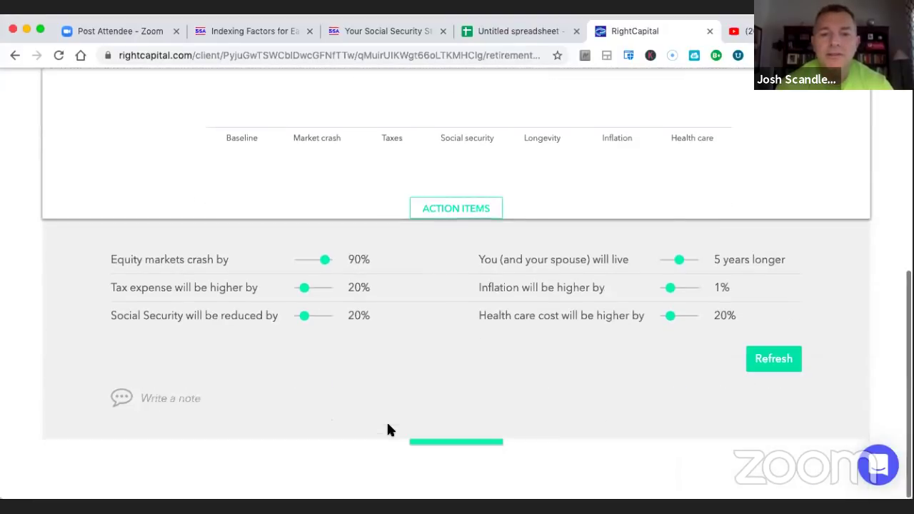
{"action": "scroll", "coordinate": [577, 293], "scroll_direction": "up", "scroll_amount": 1}
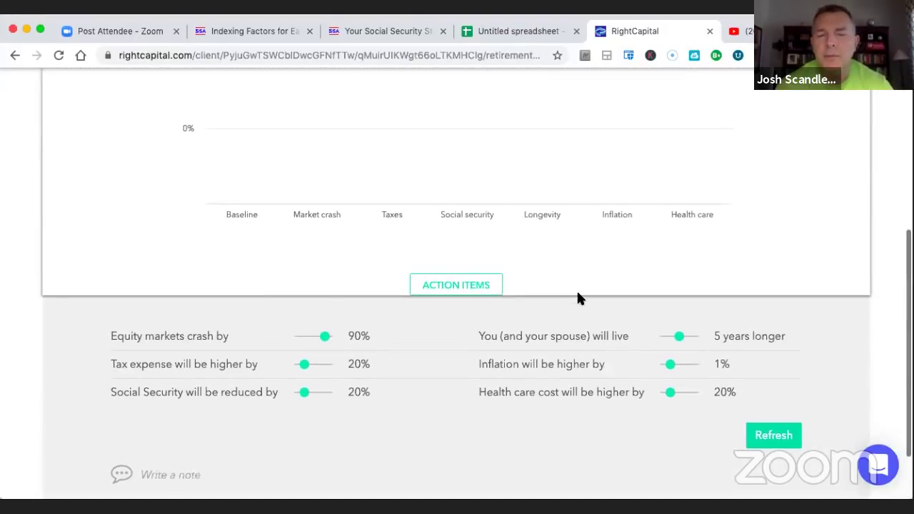
{"action": "scroll", "coordinate": [579, 299], "scroll_direction": "up", "scroll_amount": 2}
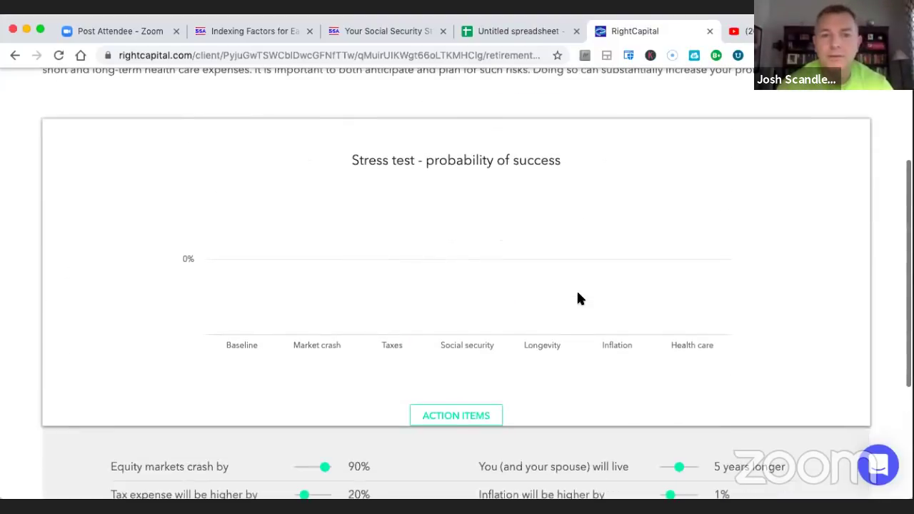
{"action": "scroll", "coordinate": [579, 299], "scroll_direction": "down", "scroll_amount": 2}
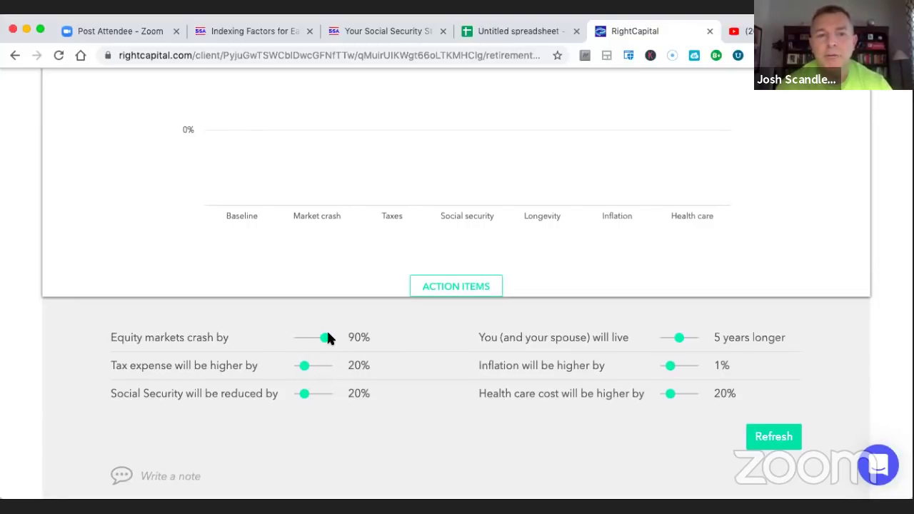
{"action": "left_click", "coordinate": [311, 365]}
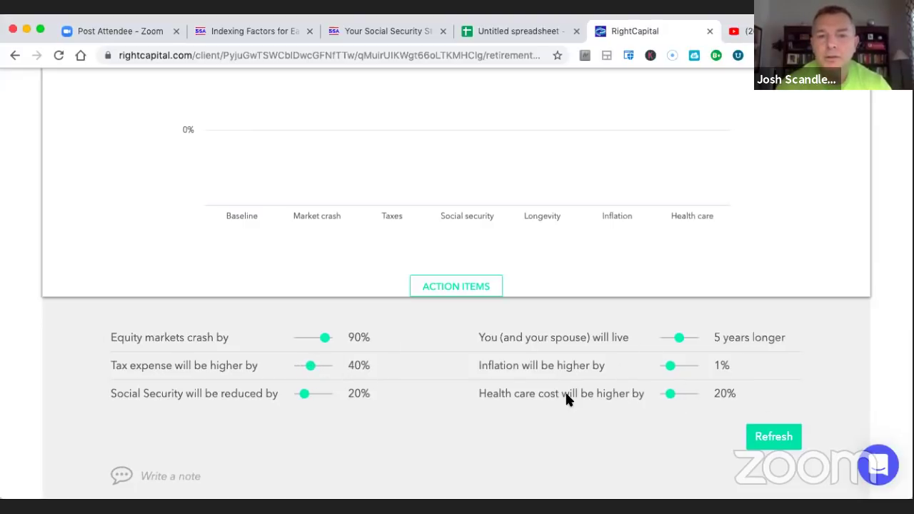
- Open the tax estimate and view the proposed plan's estimated effective tax rate chart
{"action": "scroll", "coordinate": [425, 362], "scroll_direction": "up", "scroll_amount": 5}
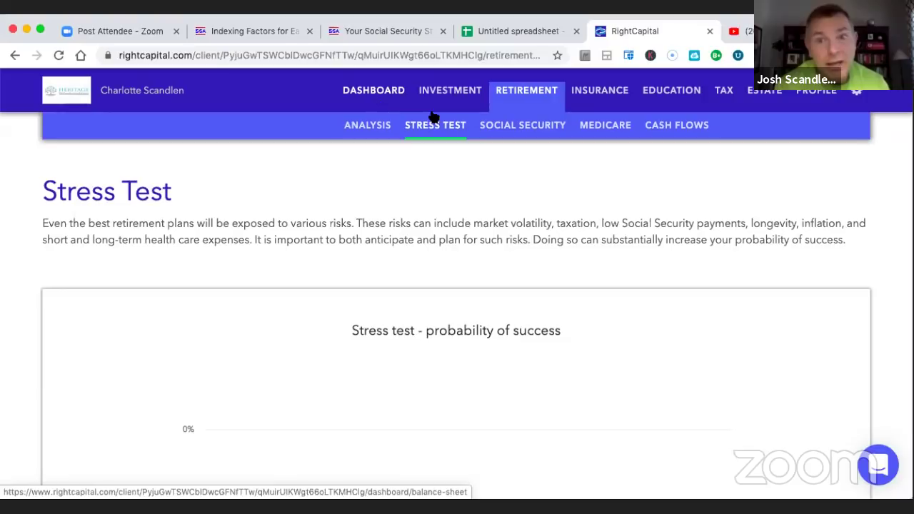
{"action": "scroll", "coordinate": [586, 224], "scroll_direction": "up", "scroll_amount": 1}
{"action": "scroll", "coordinate": [586, 224], "scroll_direction": "down", "scroll_amount": 1}
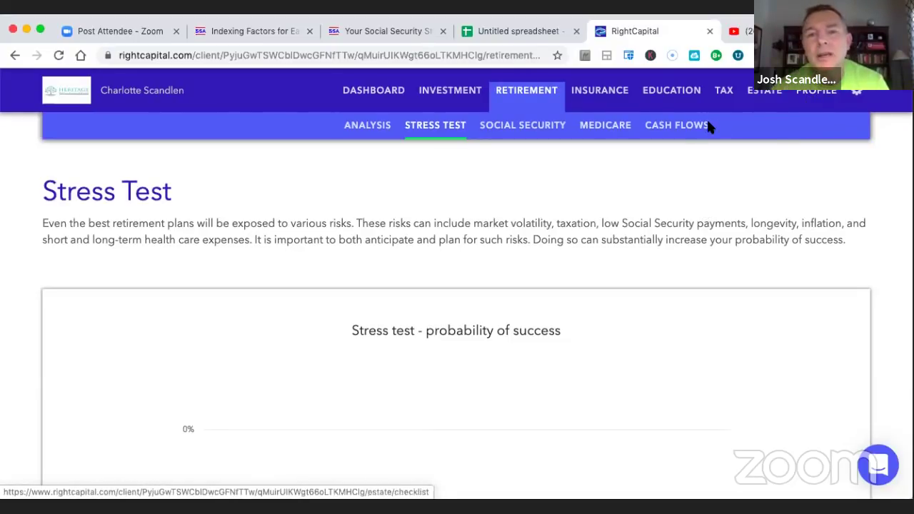
{"action": "left_click", "coordinate": [721, 93]}
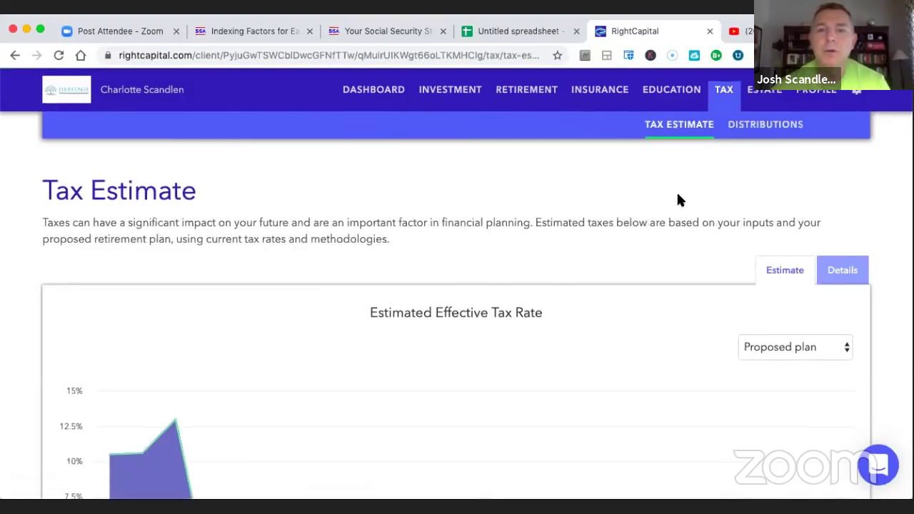
{"action": "scroll", "coordinate": [678, 195], "scroll_direction": "down", "scroll_amount": 3}
{"action": "scroll", "coordinate": [678, 195], "scroll_direction": "up", "scroll_amount": 3}
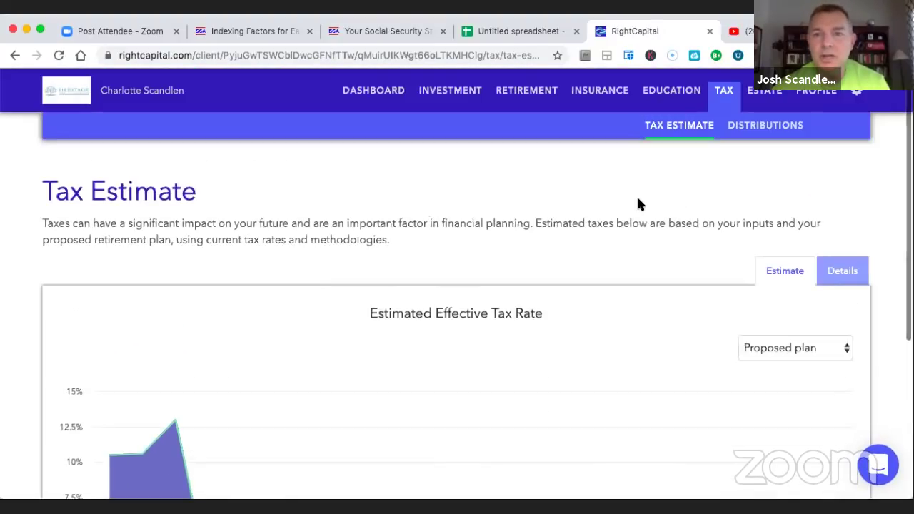
- Open the retirement cash flows and review the proposed plan's yearly summary of inflows and outflows
{"action": "left_click", "coordinate": [525, 95]}
{"action": "scroll", "coordinate": [635, 322], "scroll_direction": "down", "scroll_amount": 2}
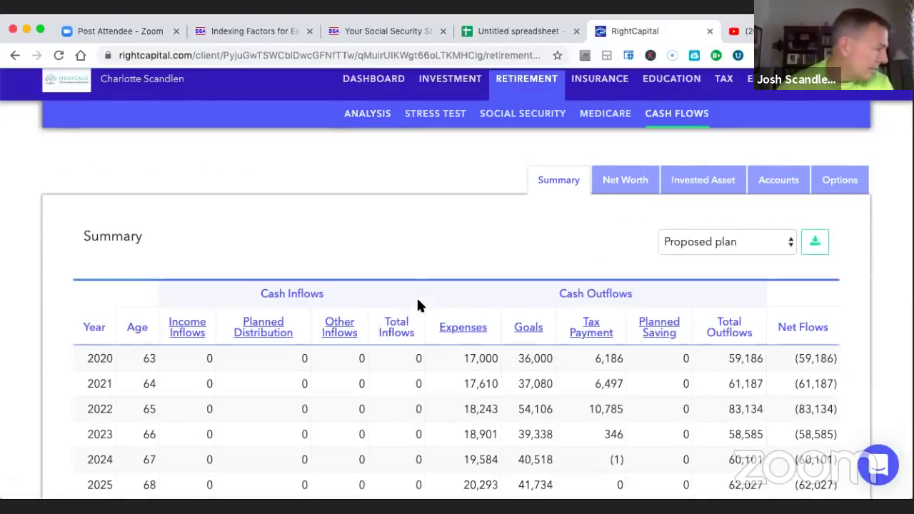
{"action": "scroll", "coordinate": [418, 305], "scroll_direction": "down", "scroll_amount": 3}
{"action": "scroll", "coordinate": [418, 305], "scroll_direction": "up", "scroll_amount": 3}
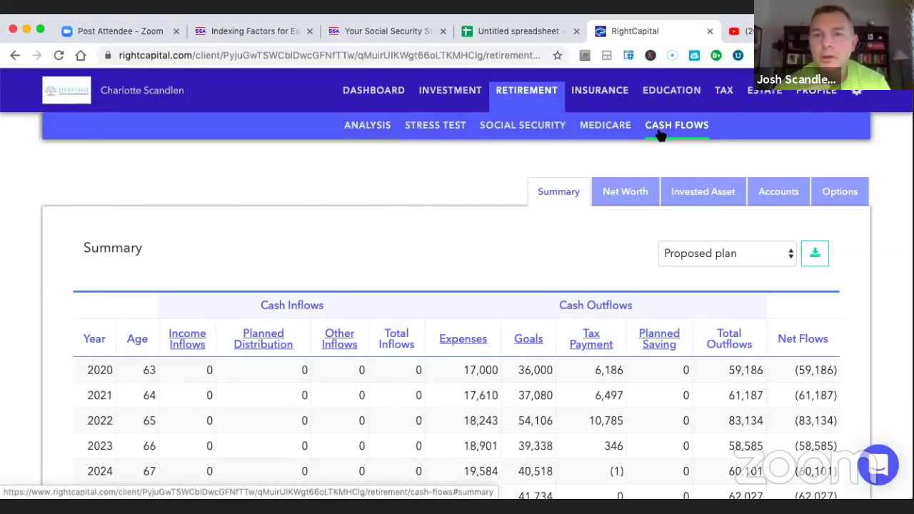
- In the profile's goals, set the Go-Go Retirement Years annual amount to $25,000 and save the goal
{"action": "left_click", "coordinate": [625, 192]}
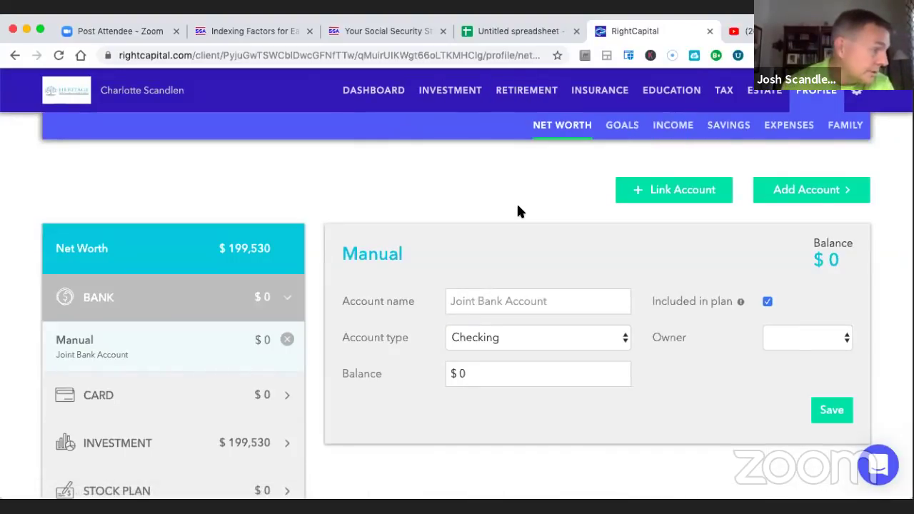
{"action": "scroll", "coordinate": [519, 211], "scroll_direction": "down", "scroll_amount": 1}
{"action": "left_click", "coordinate": [624, 114]}
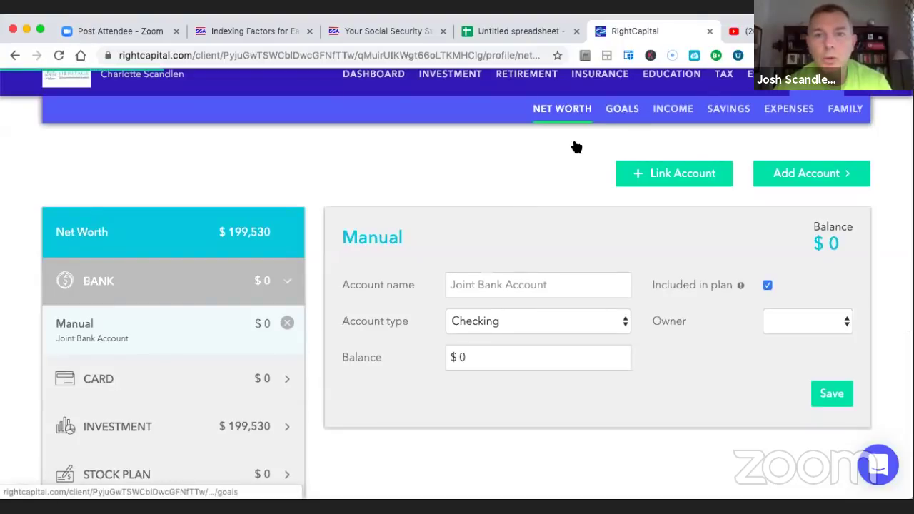
{"action": "scroll", "coordinate": [479, 240], "scroll_direction": "down", "scroll_amount": 3}
{"action": "left_click", "coordinate": [381, 380]}
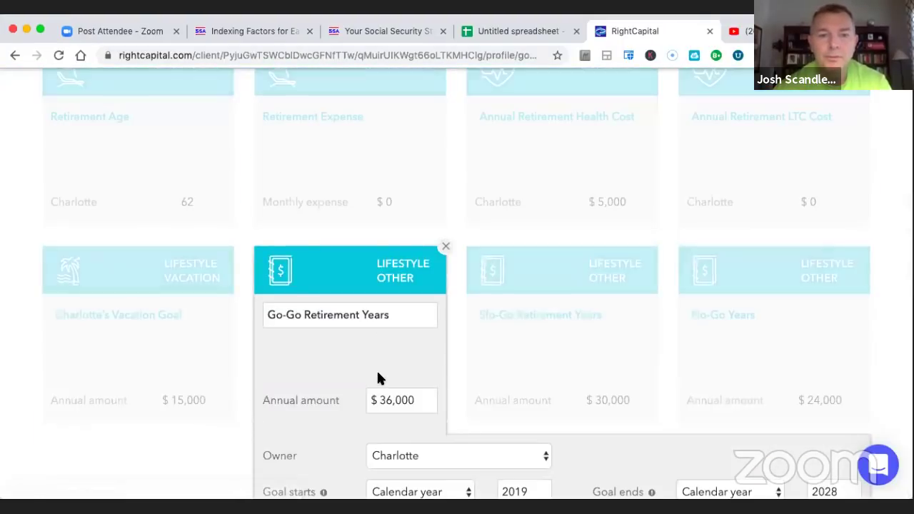
{"action": "left_click", "coordinate": [414, 400]}
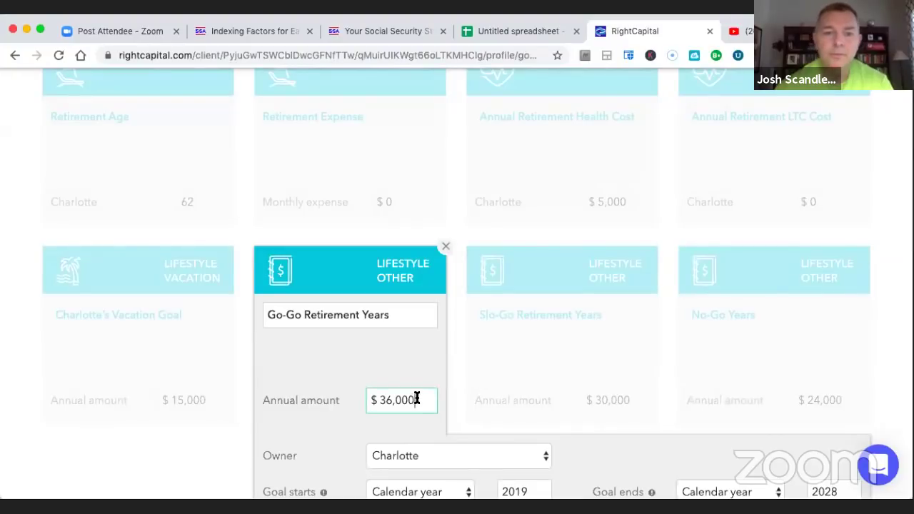
{"action": "key", "text": "BackSpace"}
{"action": "key", "text": "BackSpace"}
{"action": "key", "text": "BackSpace"}
{"action": "key", "text": "BackSpace"}
{"action": "key", "text": "BackSpace"}
{"action": "type", "text": "25"}
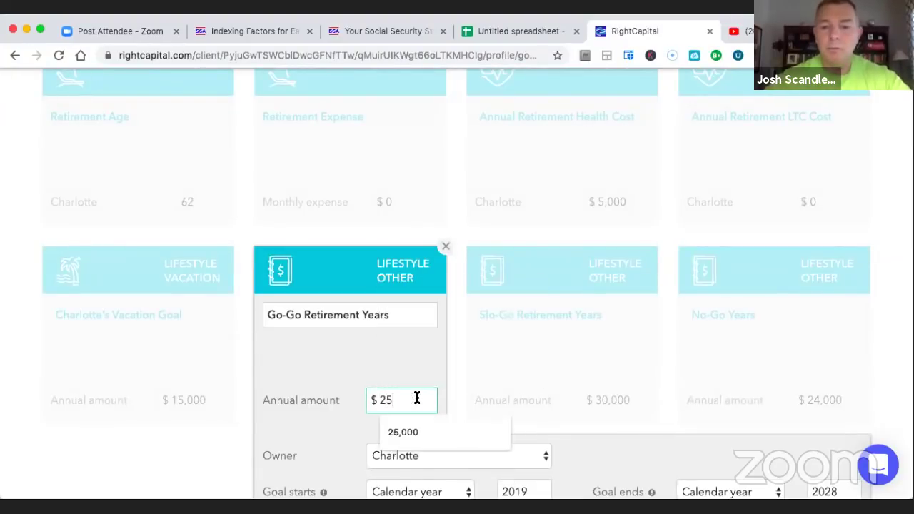
{"action": "type", "text": ",000"}
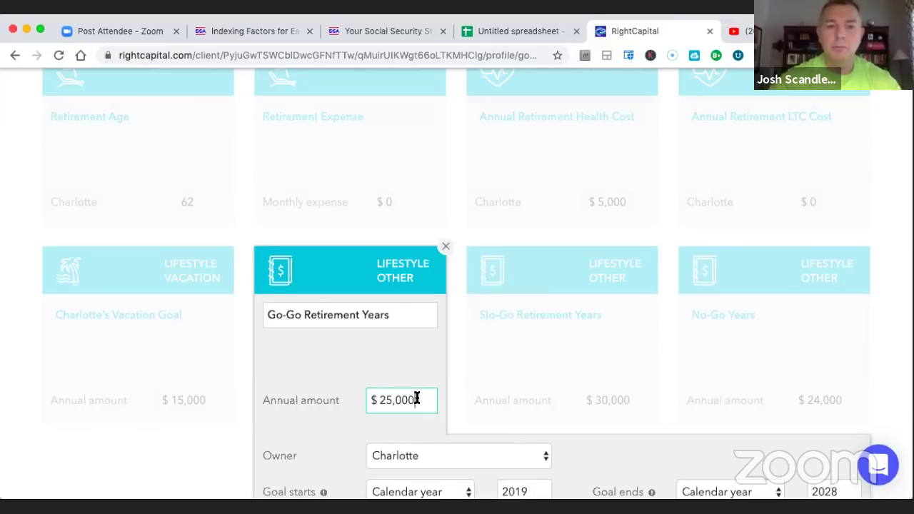
{"action": "scroll", "coordinate": [587, 377], "scroll_direction": "down", "scroll_amount": 3}
{"action": "left_click", "coordinate": [837, 404]}
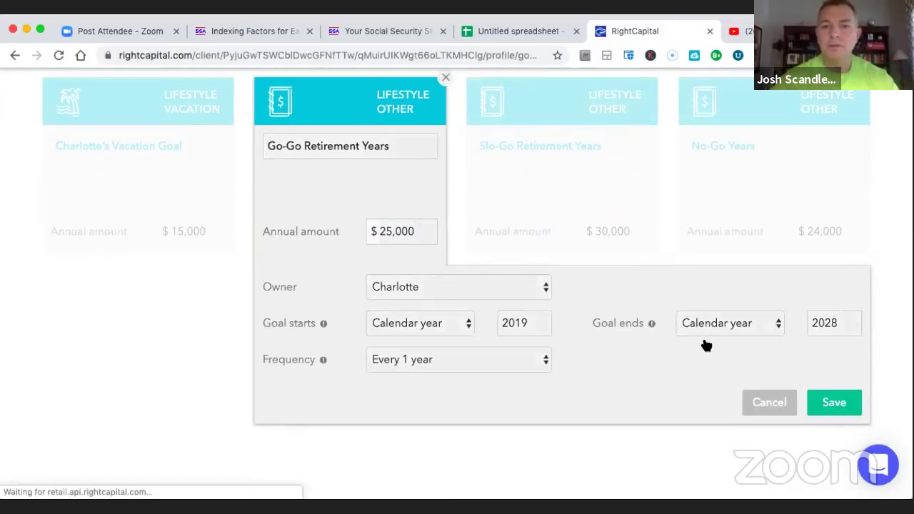
- Set the Slo-Go Retirement Years goal's annual amount to $0 and save it
{"action": "left_click", "coordinate": [599, 341]}
{"action": "left_click", "coordinate": [639, 231]}
{"action": "double_click", "coordinate": [585, 233]}
{"action": "type", "text": "0"}
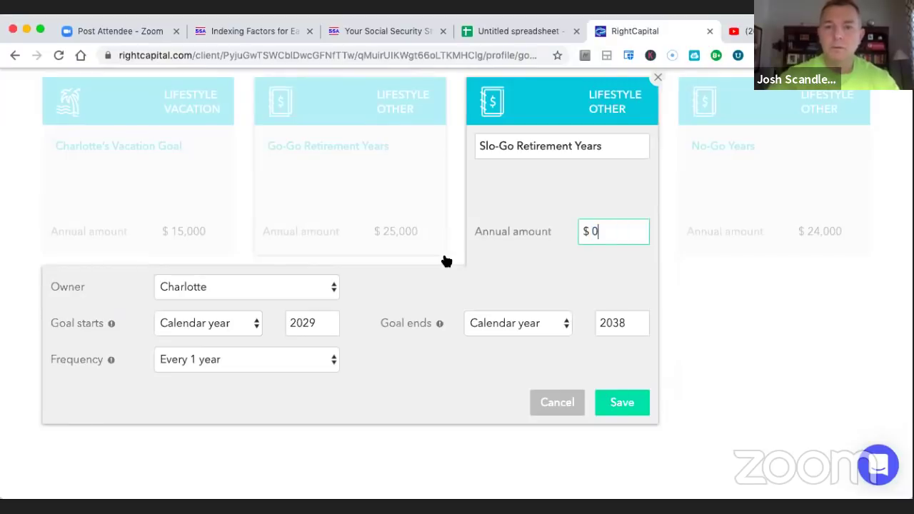
{"action": "left_click", "coordinate": [620, 404]}
- Set the No-Go Years goal's annual amount to $0 and save it
{"action": "left_click", "coordinate": [759, 323]}
{"action": "left_click", "coordinate": [844, 234]}
{"action": "left_click_drag", "start_coordinate": [842, 227], "coordinate": [668, 227]}
{"action": "type", "text": "0"}
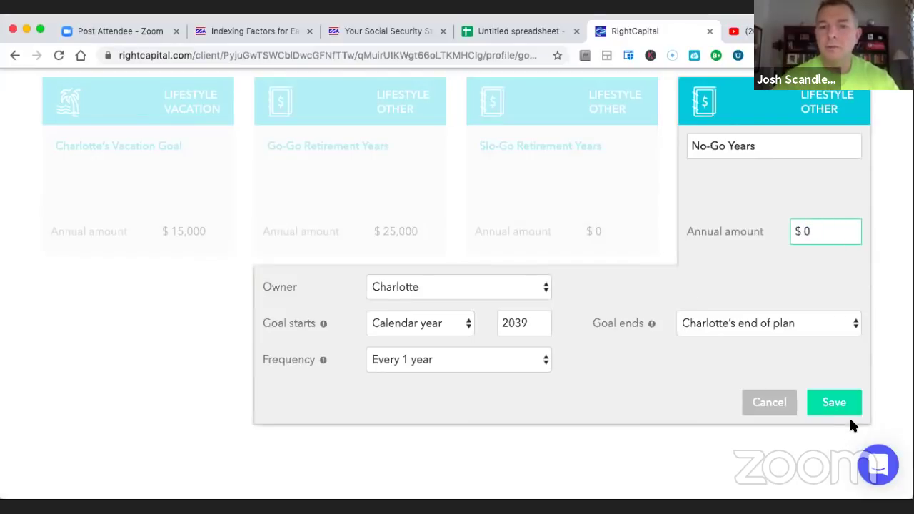
{"action": "left_click", "coordinate": [834, 403]}
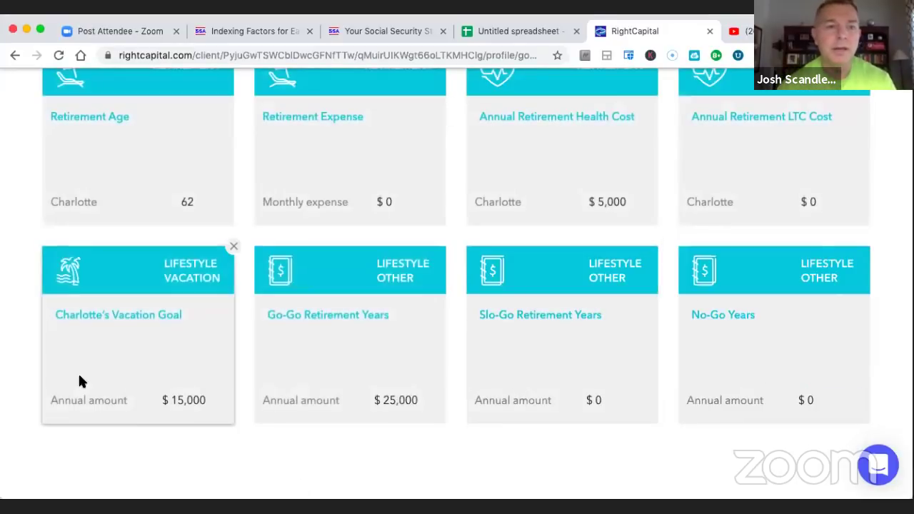
- Set the lifestyle vacation goal's annual amount to $0 and save it
{"action": "left_click", "coordinate": [228, 256]}
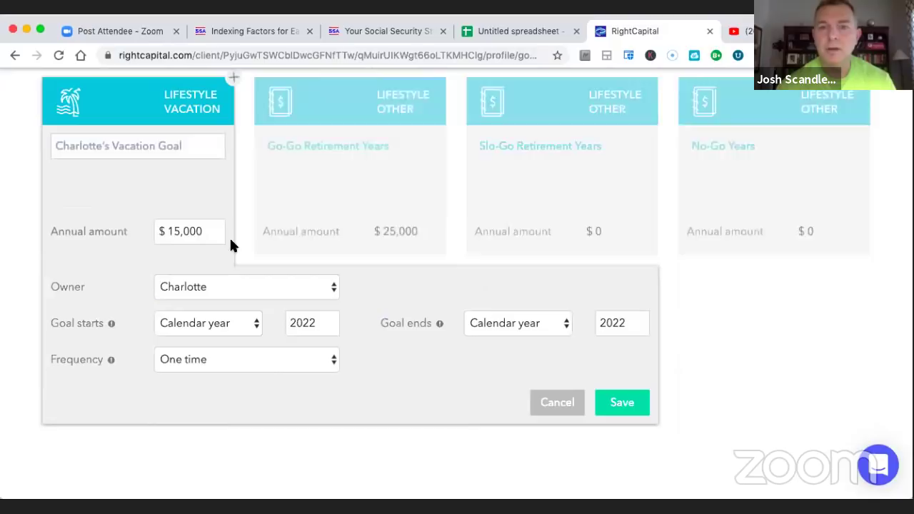
{"action": "scroll", "coordinate": [433, 320], "scroll_direction": "up", "scroll_amount": 1}
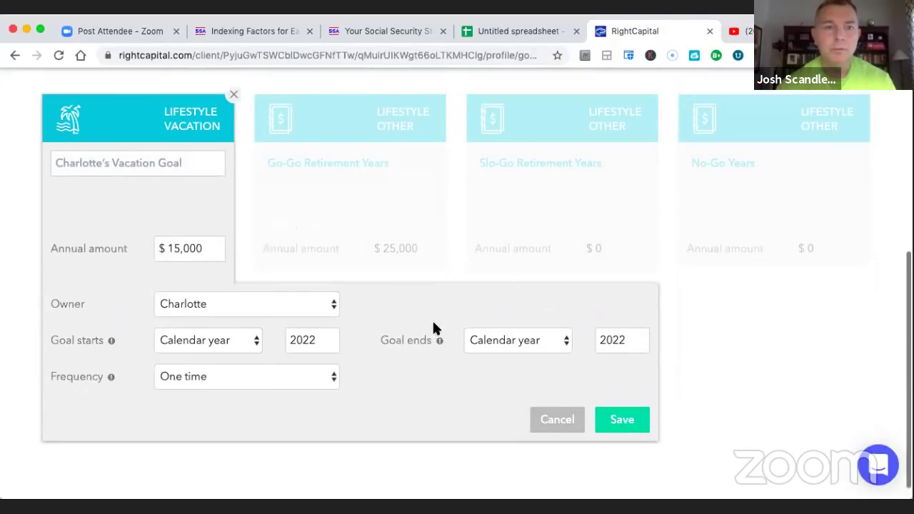
{"action": "left_click_drag", "start_coordinate": [216, 247], "coordinate": [104, 219]}
{"action": "type", "text": "0"}
{"action": "left_click", "coordinate": [605, 420]}
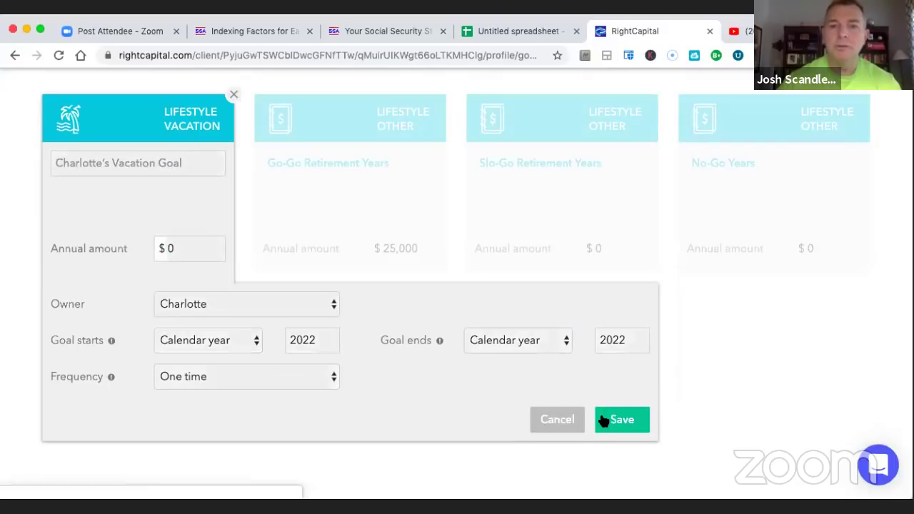
- Set the client's annual retirement health cost to $1,000 and save the goal
{"action": "left_click", "coordinate": [570, 197]}
{"action": "left_click", "coordinate": [633, 100]}
{"action": "type", "text": "1000"}
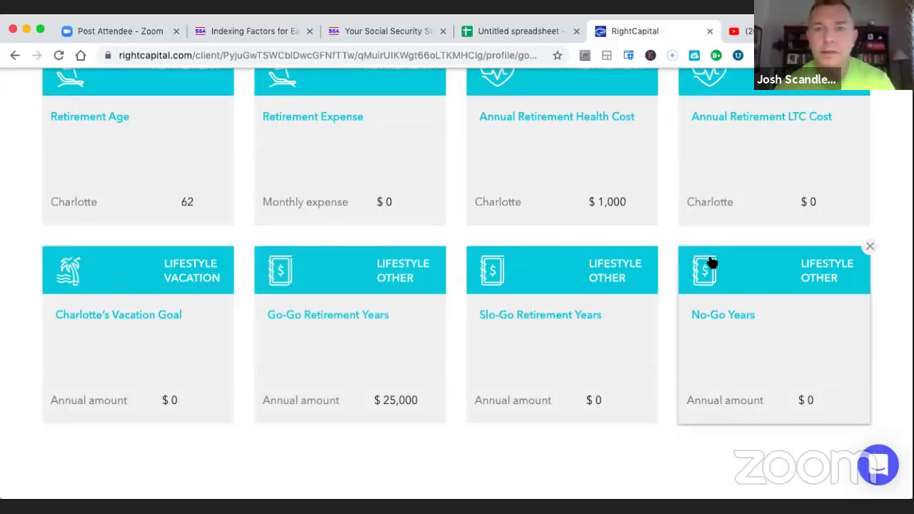
- Check the retirement analysis for the changed goals, and open the proposed plan's cash flow summary
{"action": "scroll", "coordinate": [712, 261], "scroll_direction": "up", "scroll_amount": 3}
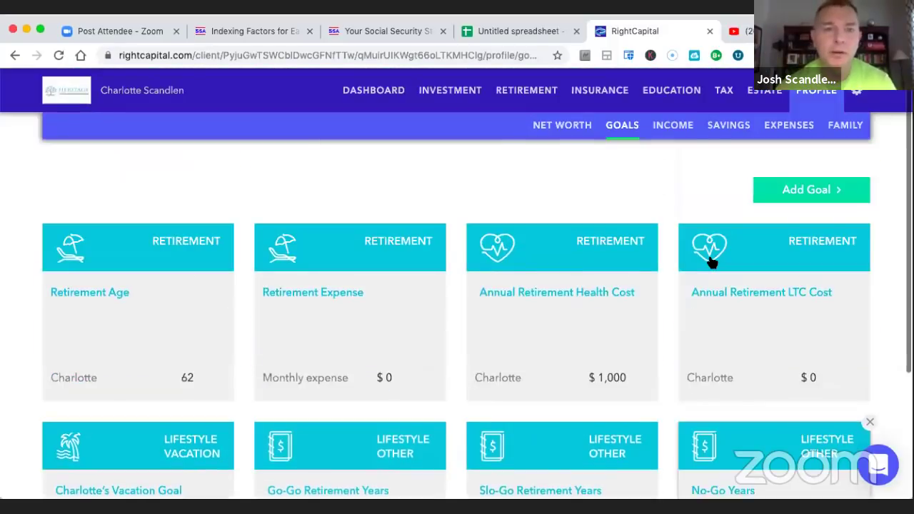
{"action": "left_click", "coordinate": [541, 96]}
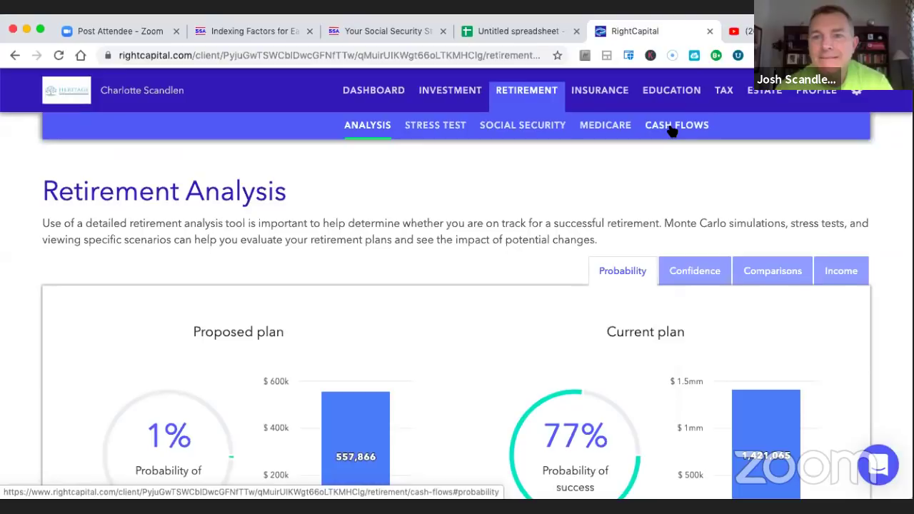
{"action": "left_click", "coordinate": [684, 126]}
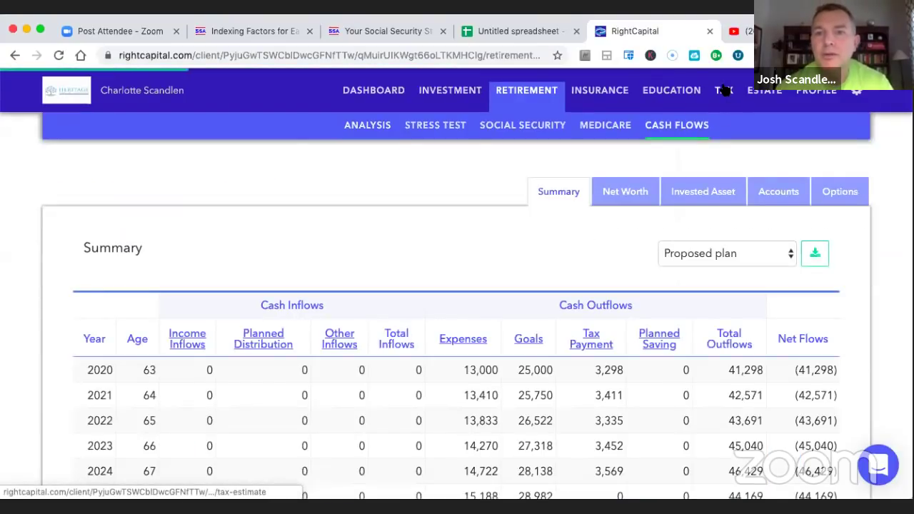
- Reopen the tax estimate and examine the proposed plan's effective tax rate with the reduced goals
{"action": "left_click", "coordinate": [725, 90]}
{"action": "scroll", "coordinate": [650, 228], "scroll_direction": "down", "scroll_amount": 2}
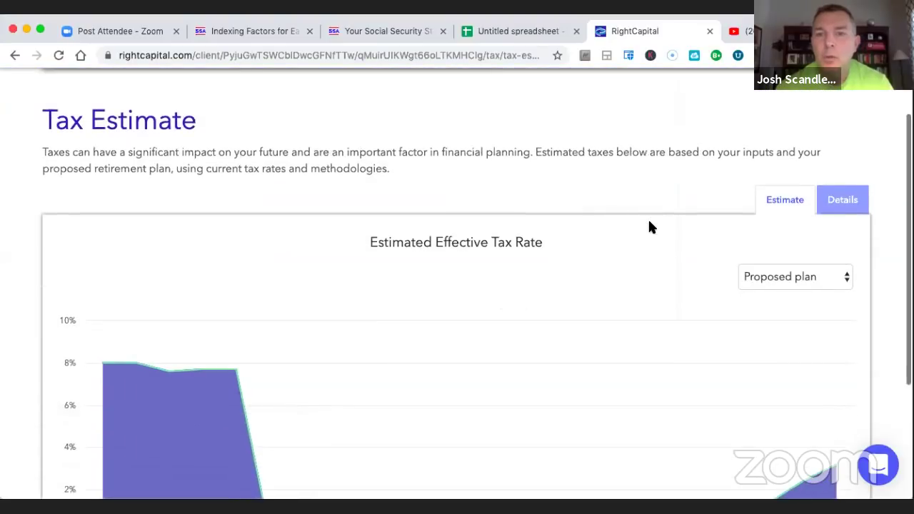
{"action": "scroll", "coordinate": [638, 240], "scroll_direction": "down", "scroll_amount": 3}
{"action": "scroll", "coordinate": [638, 240], "scroll_direction": "up", "scroll_amount": 4}
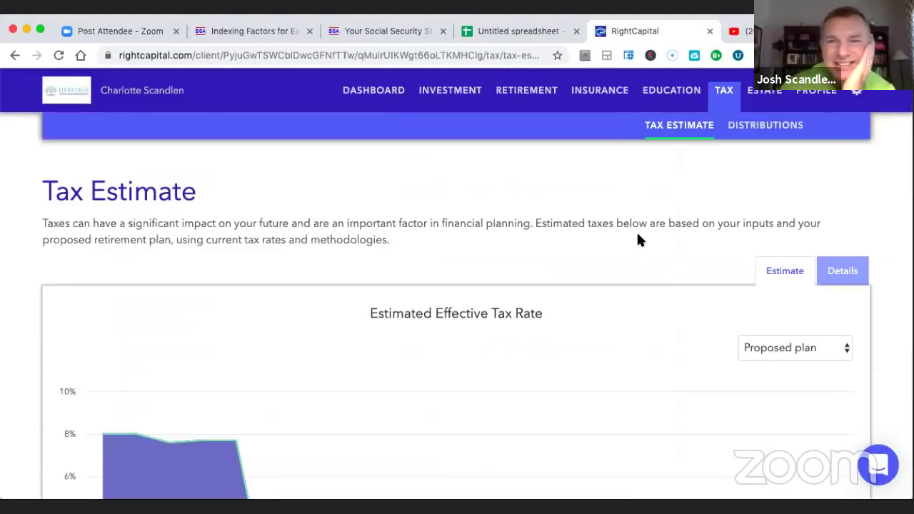
- Open the tax distributions page and review the adjusted taxable income and tax bracket chart
{"action": "left_click", "coordinate": [755, 122]}
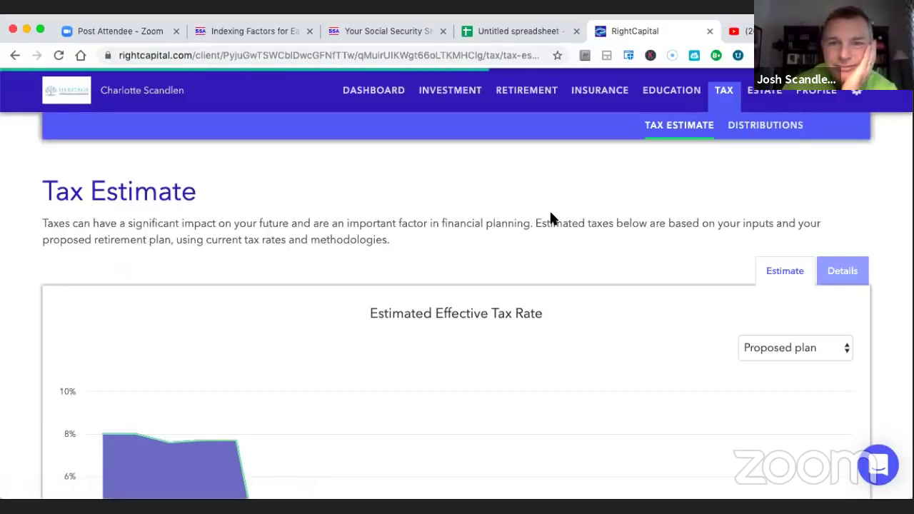
{"action": "scroll", "coordinate": [545, 205], "scroll_direction": "down", "scroll_amount": 2}
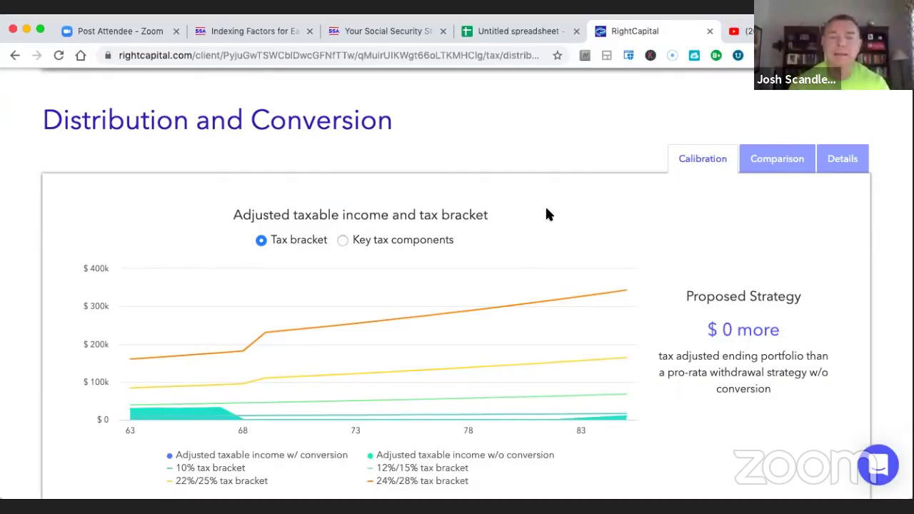
{"action": "scroll", "coordinate": [547, 210], "scroll_direction": "down", "scroll_amount": 1}
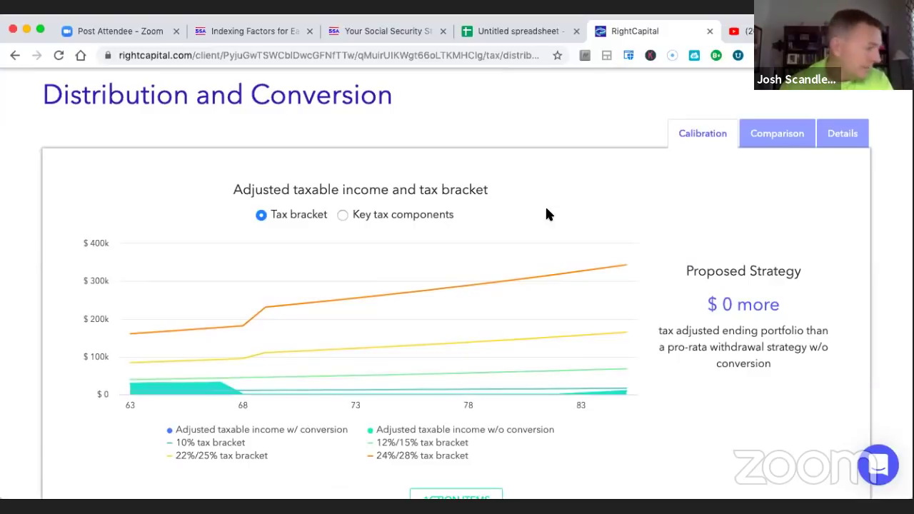
{"action": "scroll", "coordinate": [561, 188], "scroll_direction": "up", "scroll_amount": 3}
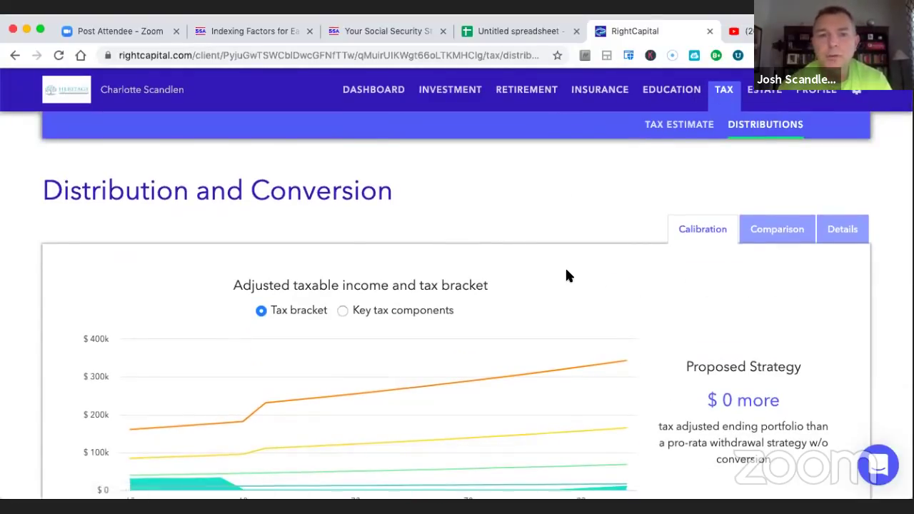
{"action": "scroll", "coordinate": [567, 276], "scroll_direction": "down", "scroll_amount": 3}
{"action": "scroll", "coordinate": [568, 275], "scroll_direction": "up", "scroll_amount": 1}
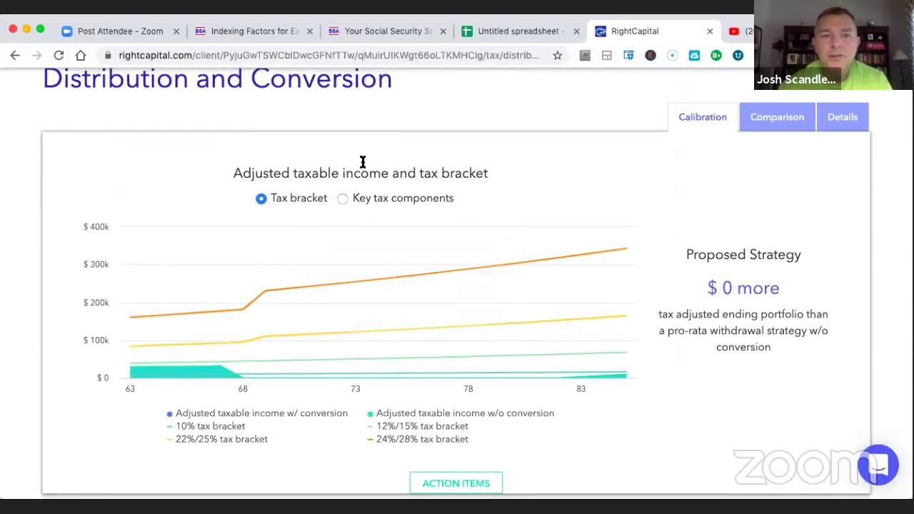
- Examine the tax bracket chart, proposed strategy result and distribution strategy settings, including withdrawal order and Roth IRA conversion
{"action": "scroll", "coordinate": [558, 217], "scroll_direction": "down", "scroll_amount": 5}
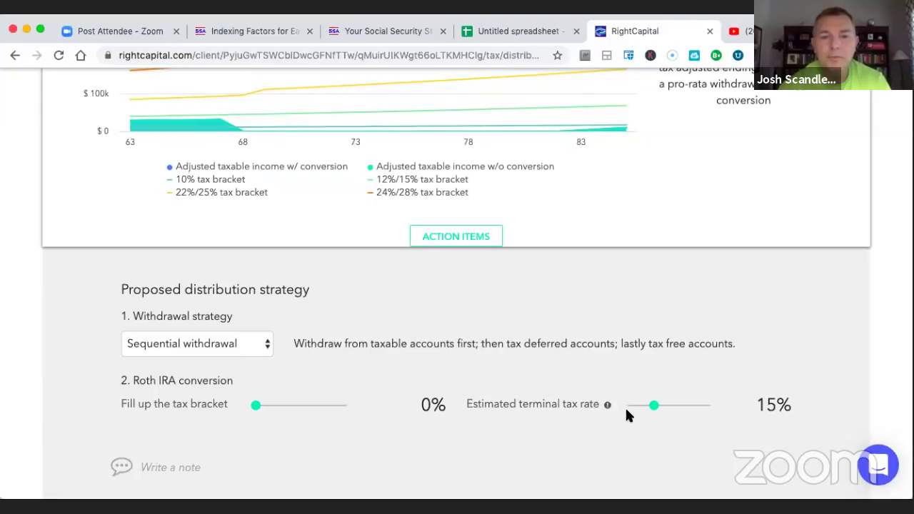
{"action": "scroll", "coordinate": [534, 336], "scroll_direction": "down", "scroll_amount": 2}
{"action": "scroll", "coordinate": [534, 336], "scroll_direction": "up", "scroll_amount": 6}
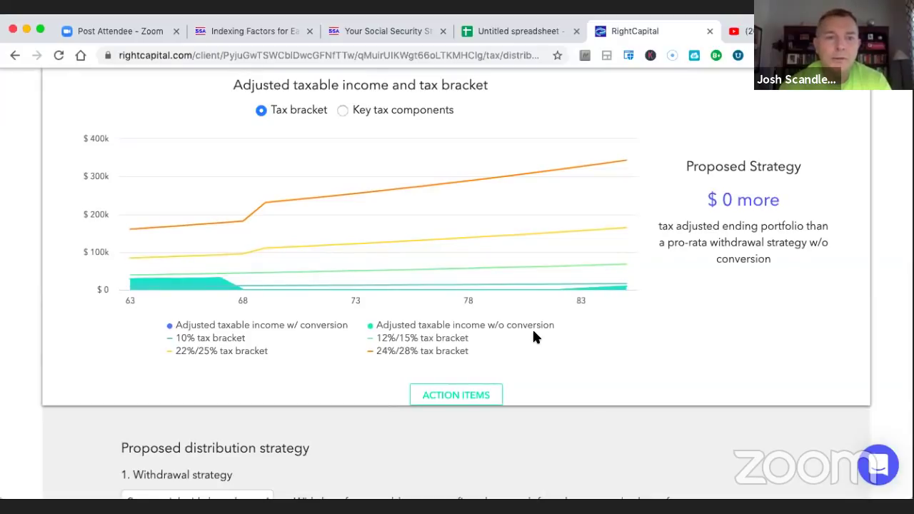
{"action": "scroll", "coordinate": [535, 336], "scroll_direction": "down", "scroll_amount": 5}
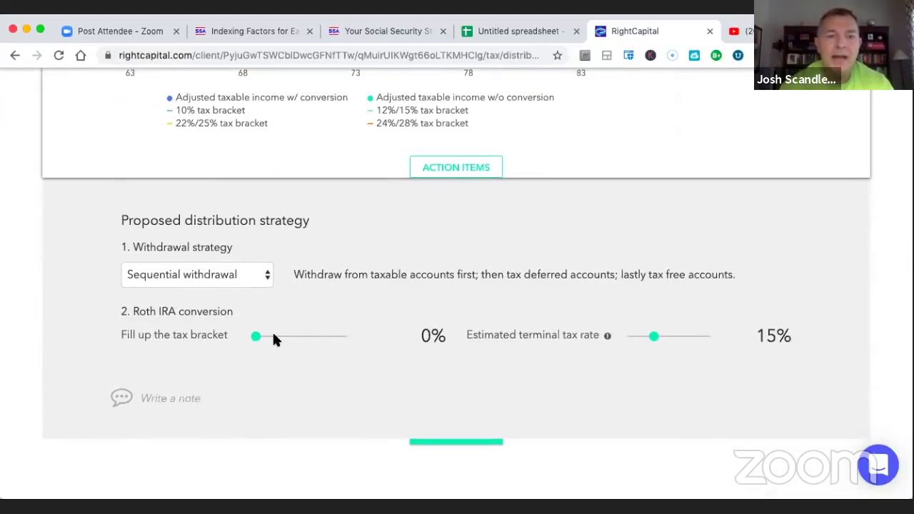
{"action": "scroll", "coordinate": [530, 239], "scroll_direction": "up", "scroll_amount": 8}
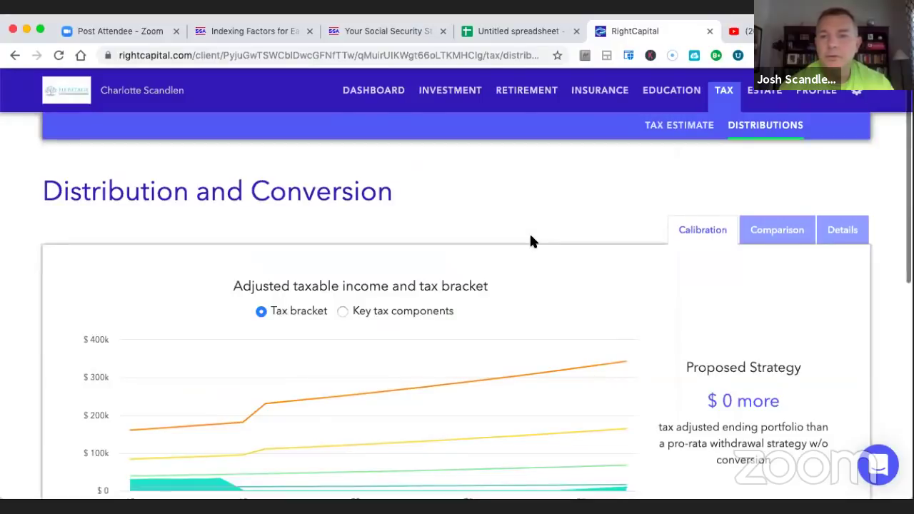
{"action": "scroll", "coordinate": [531, 239], "scroll_direction": "down", "scroll_amount": 4}
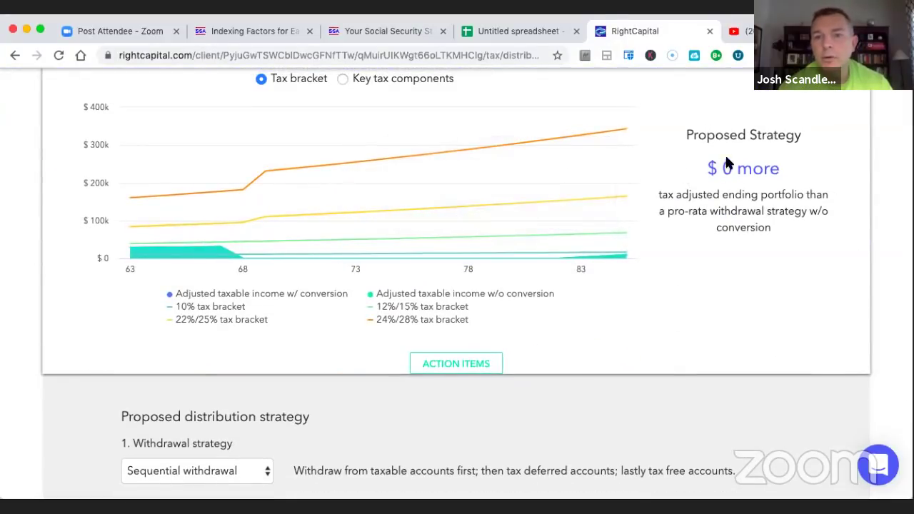
{"action": "scroll", "coordinate": [343, 302], "scroll_direction": "down", "scroll_amount": 3}
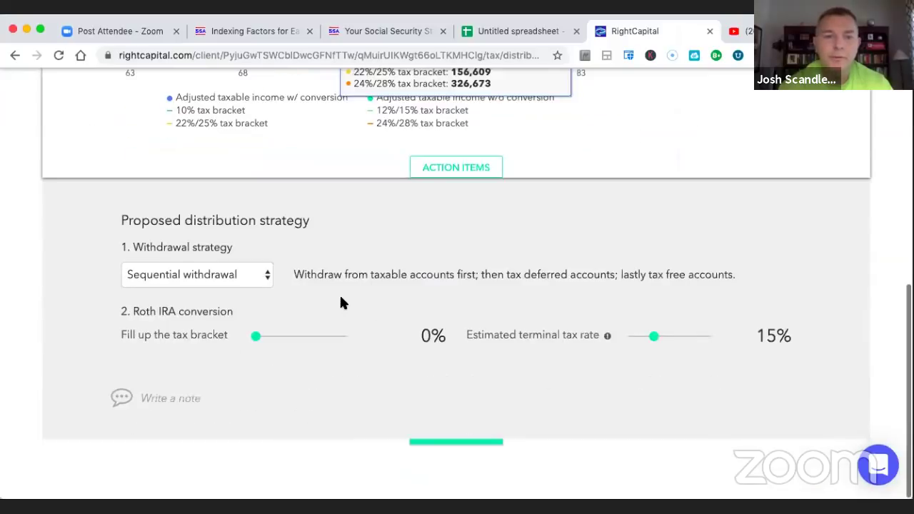
- Set the Roth IRA conversion to fill up the 12%/15% tax bracket and review its effect on the proposed strategy
{"action": "left_click", "coordinate": [295, 335]}
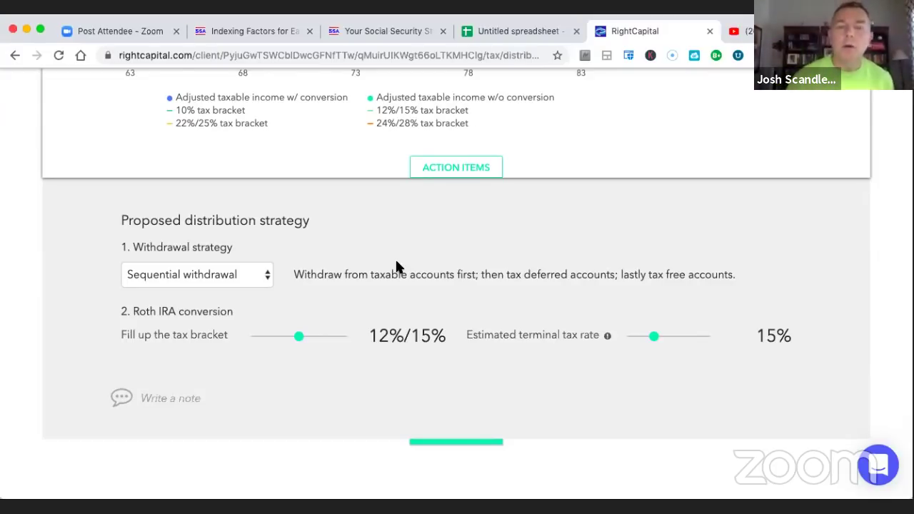
{"action": "scroll", "coordinate": [397, 266], "scroll_direction": "up", "scroll_amount": 5}
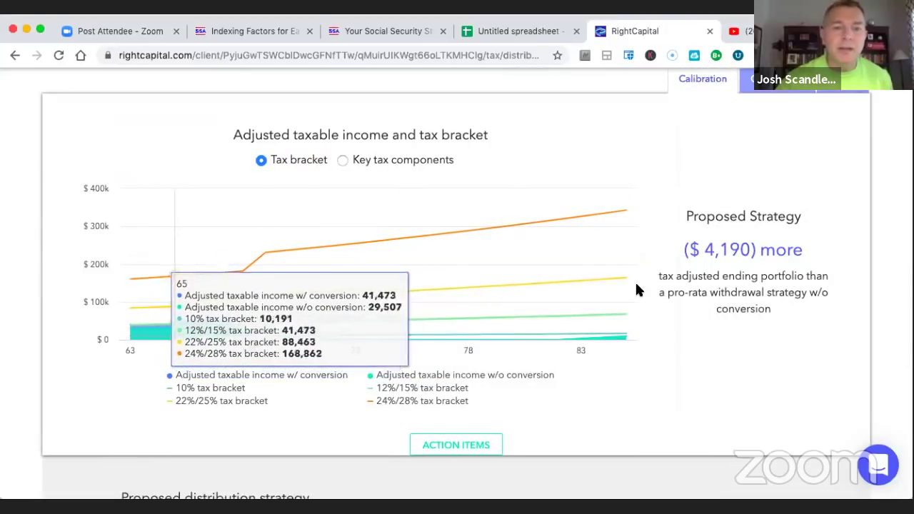
{"action": "scroll", "coordinate": [638, 290], "scroll_direction": "down", "scroll_amount": 2}
{"action": "scroll", "coordinate": [638, 290], "scroll_direction": "up", "scroll_amount": 1}
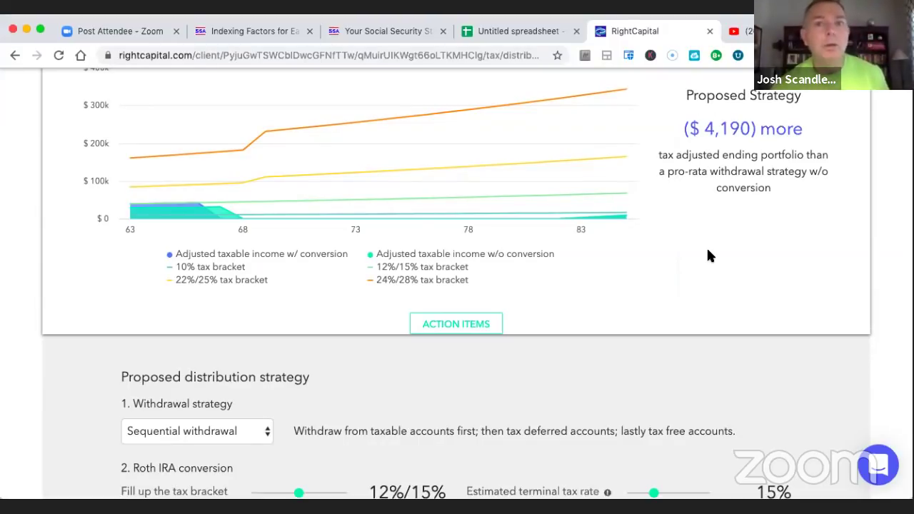
{"action": "scroll", "coordinate": [708, 255], "scroll_direction": "down", "scroll_amount": 4}
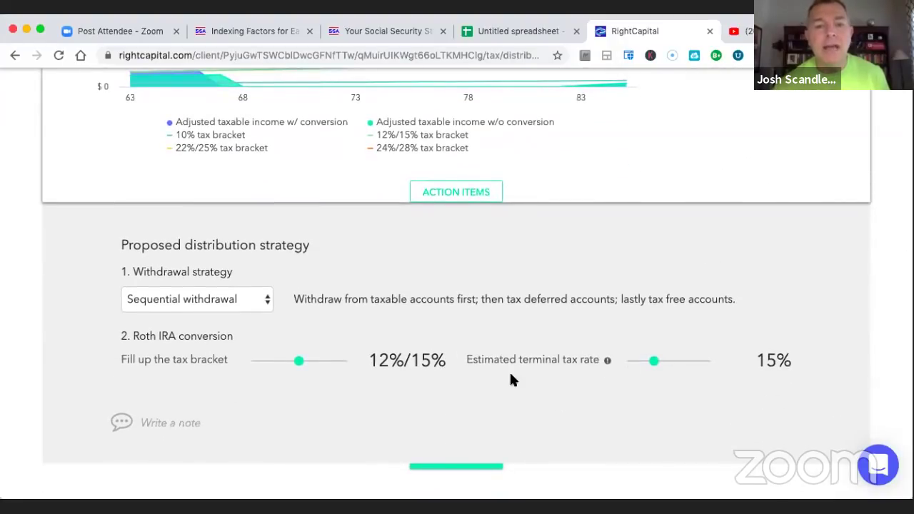
{"action": "mouse_move", "coordinate": [607, 360]}
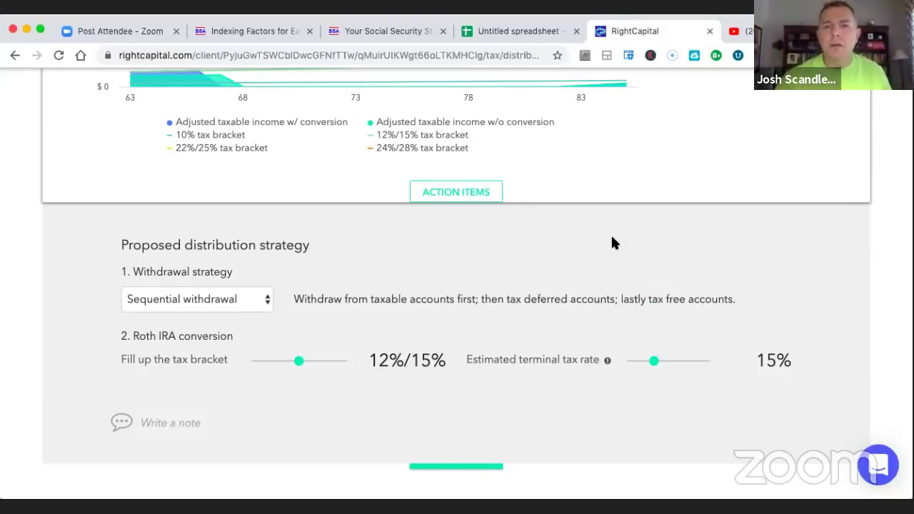
- Open the retirement analysis and compare the success probability of the proposed and current plans
{"action": "scroll", "coordinate": [612, 242], "scroll_direction": "up", "scroll_amount": 6}
{"action": "left_click", "coordinate": [525, 91]}
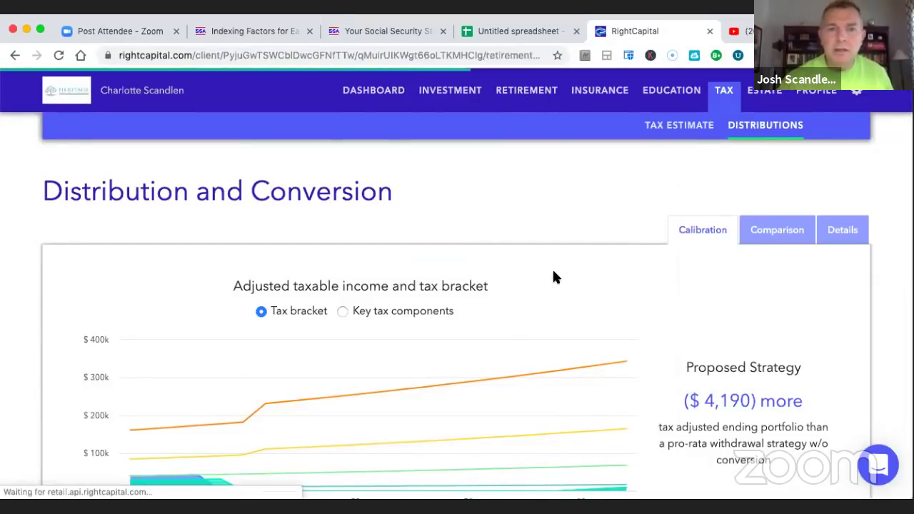
{"action": "scroll", "coordinate": [511, 330], "scroll_direction": "down", "scroll_amount": 3}
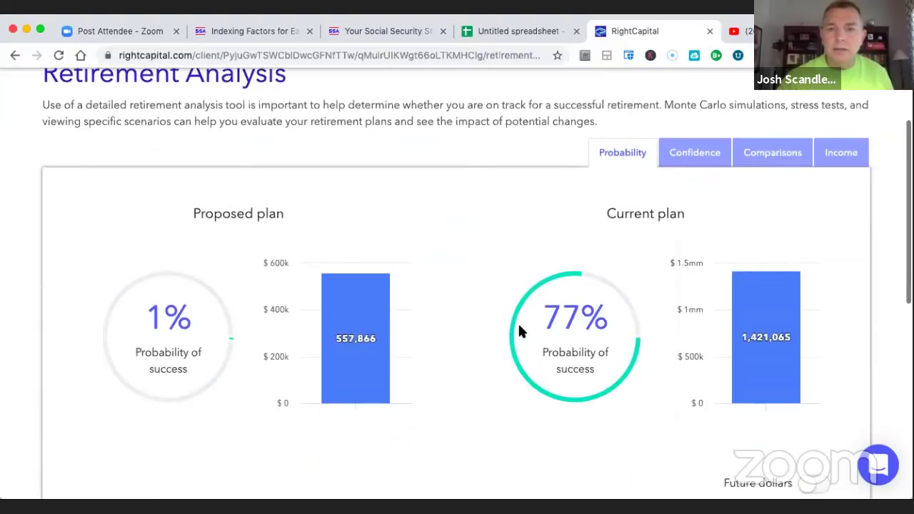
{"action": "scroll", "coordinate": [552, 318], "scroll_direction": "up", "scroll_amount": 3}
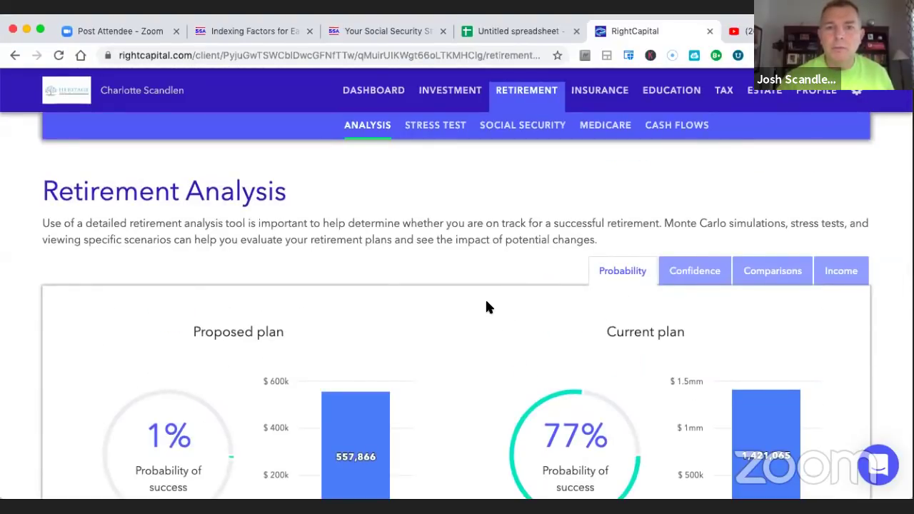
- Set the proposed retirement monthly expense to $0 and the asset allocation to Current allocation, and refresh the retirement analysis
{"action": "scroll", "coordinate": [497, 377], "scroll_direction": "down", "scroll_amount": 15}
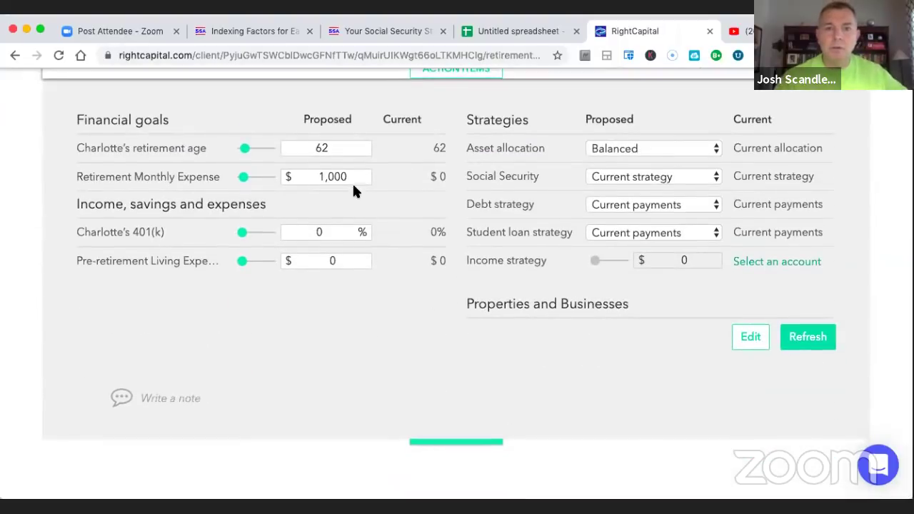
{"action": "left_click_drag", "start_coordinate": [353, 176], "coordinate": [200, 183]}
{"action": "type", "text": "0"}
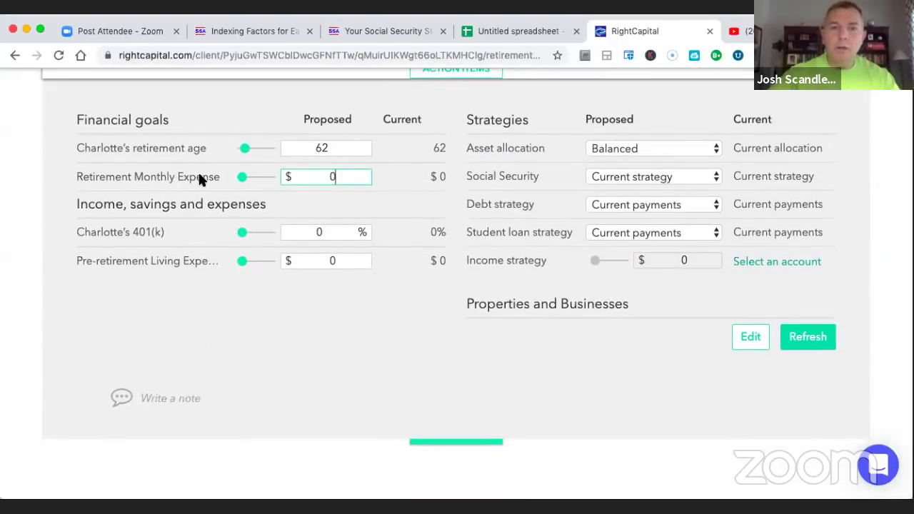
{"action": "left_click", "coordinate": [692, 148]}
{"action": "left_click", "coordinate": [680, 109]}
{"action": "left_click", "coordinate": [807, 340]}
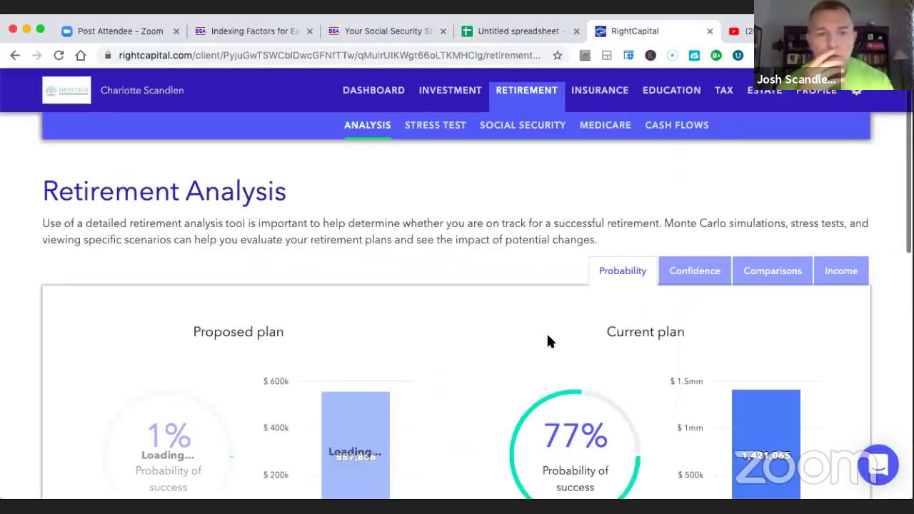
{"action": "scroll", "coordinate": [547, 342], "scroll_direction": "down", "scroll_amount": 2}
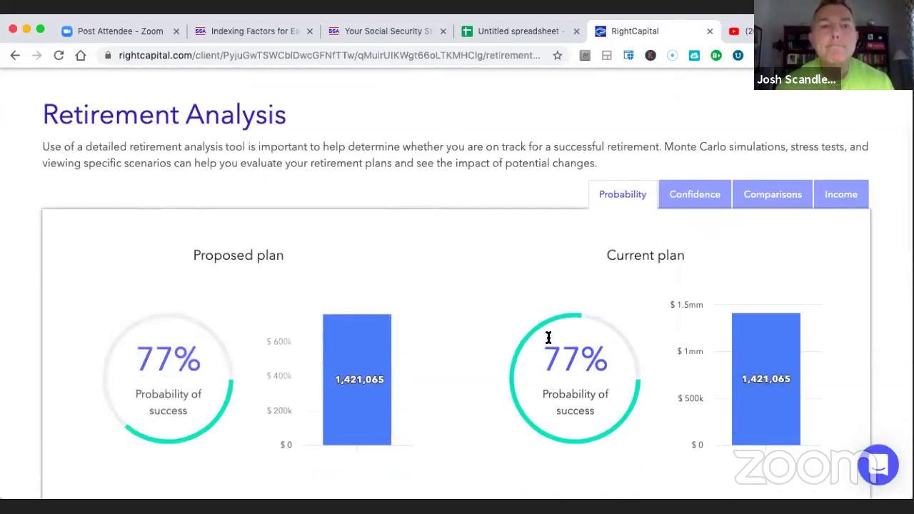
{"action": "scroll", "coordinate": [543, 196], "scroll_direction": "up", "scroll_amount": 2}
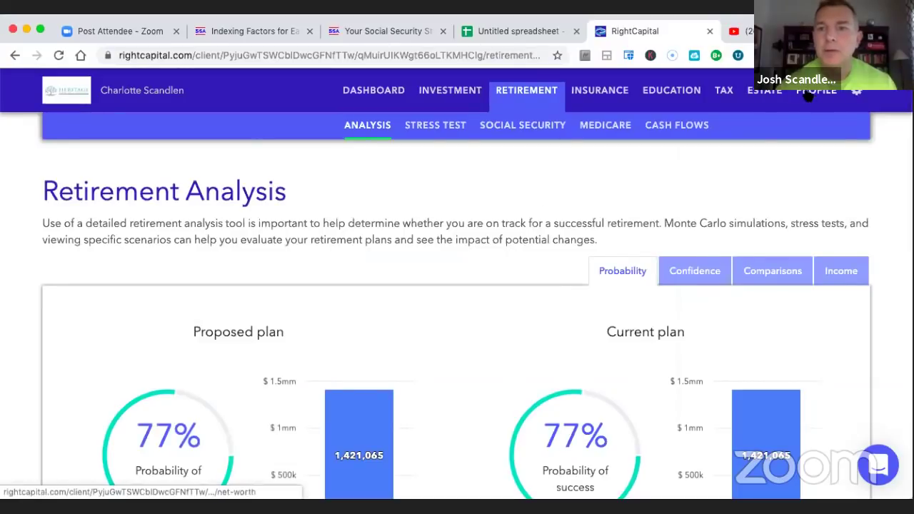
- Open the tax estimate and examine the proposed plan's estimated effective tax rate by age
{"action": "left_click", "coordinate": [723, 91]}
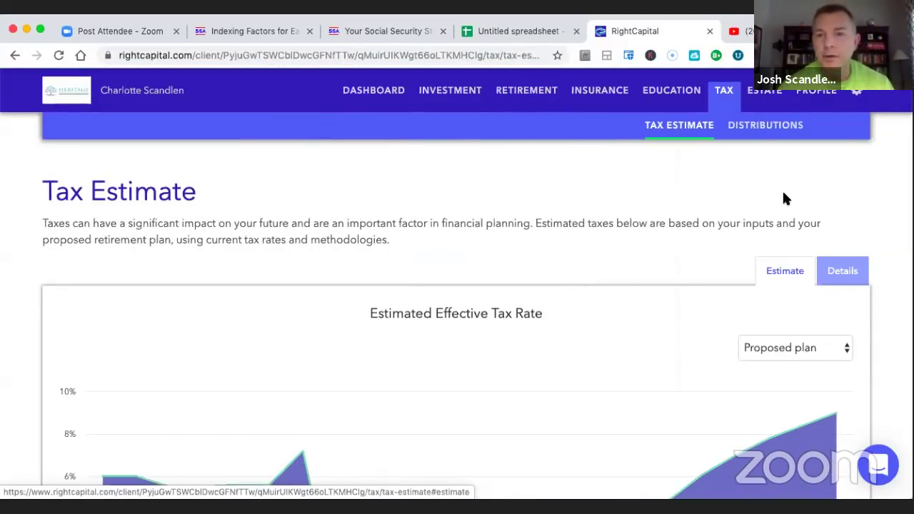
{"action": "scroll", "coordinate": [667, 289], "scroll_direction": "down", "scroll_amount": 3}
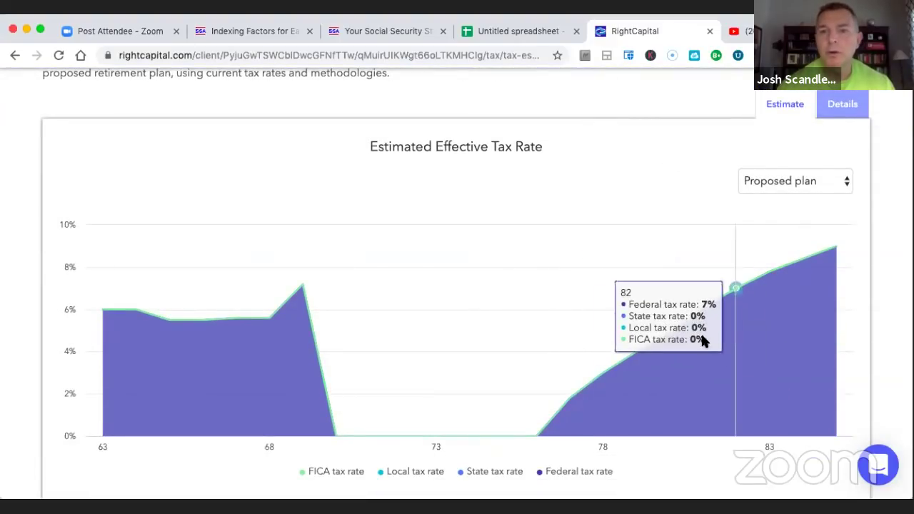
{"action": "scroll", "coordinate": [657, 220], "scroll_direction": "up", "scroll_amount": 2}
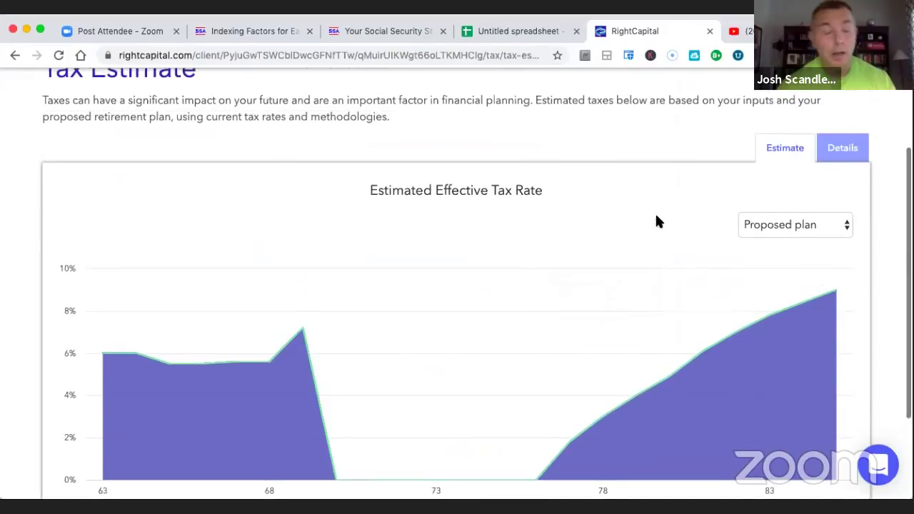
{"action": "scroll", "coordinate": [658, 220], "scroll_direction": "down", "scroll_amount": 2}
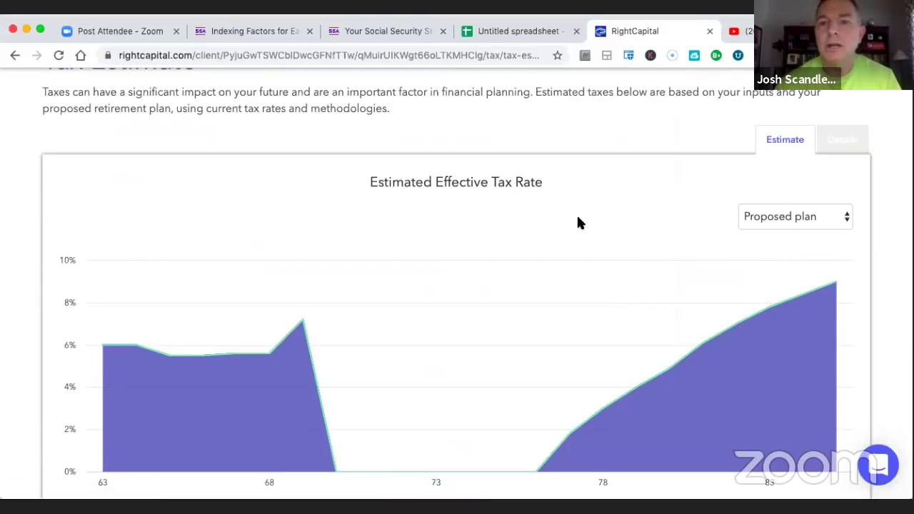
{"action": "scroll", "coordinate": [577, 217], "scroll_direction": "up", "scroll_amount": 2}
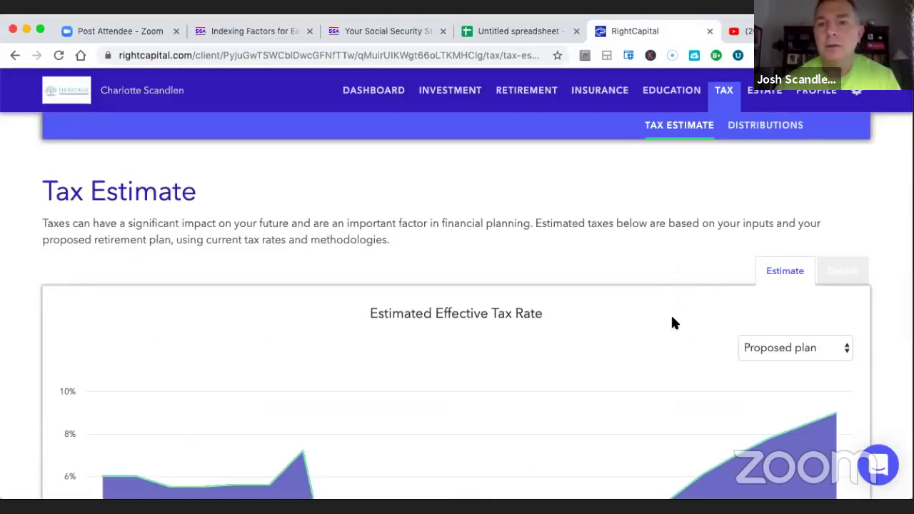
- Open the tax distributions page, set the Roth IRA conversion bracket fill to 0%, and review the tax bracket chart
{"action": "left_click", "coordinate": [751, 130]}
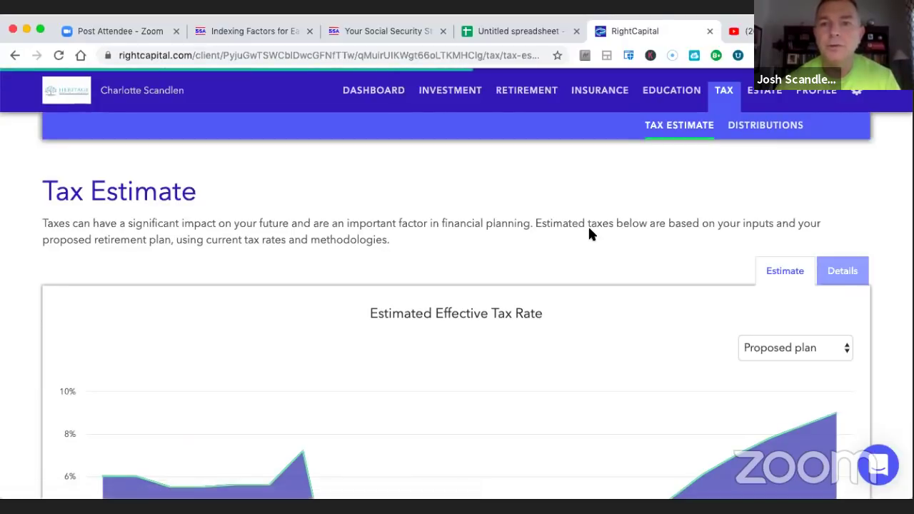
{"action": "scroll", "coordinate": [590, 234], "scroll_direction": "down", "scroll_amount": 5}
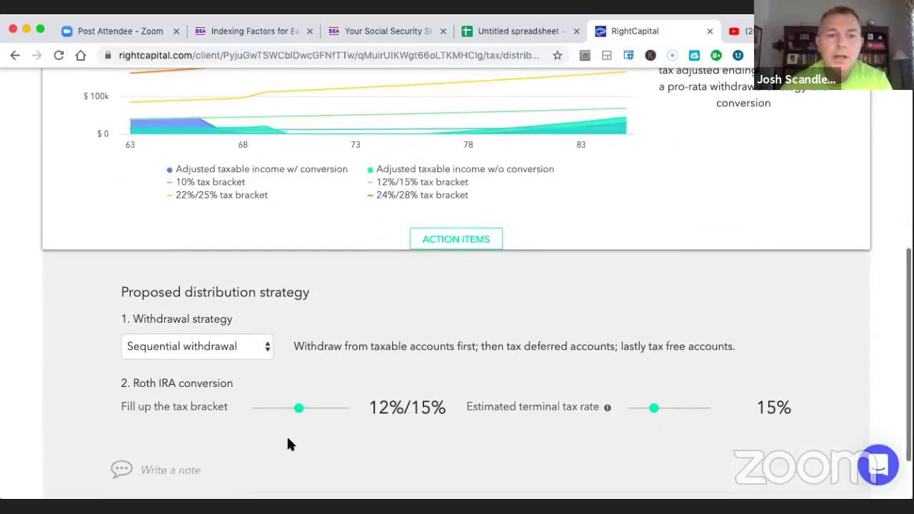
{"action": "left_click", "coordinate": [253, 408]}
{"action": "scroll", "coordinate": [440, 338], "scroll_direction": "up", "scroll_amount": 5}
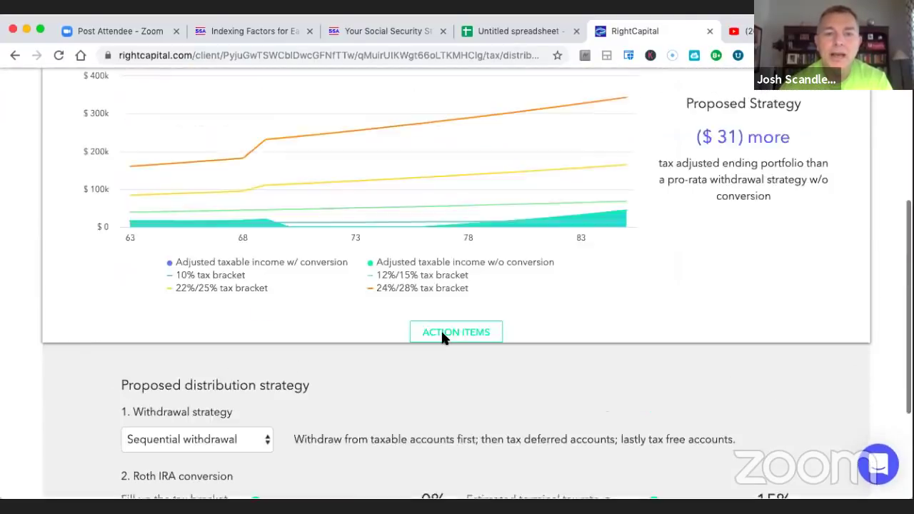
{"action": "scroll", "coordinate": [442, 333], "scroll_direction": "down", "scroll_amount": 3}
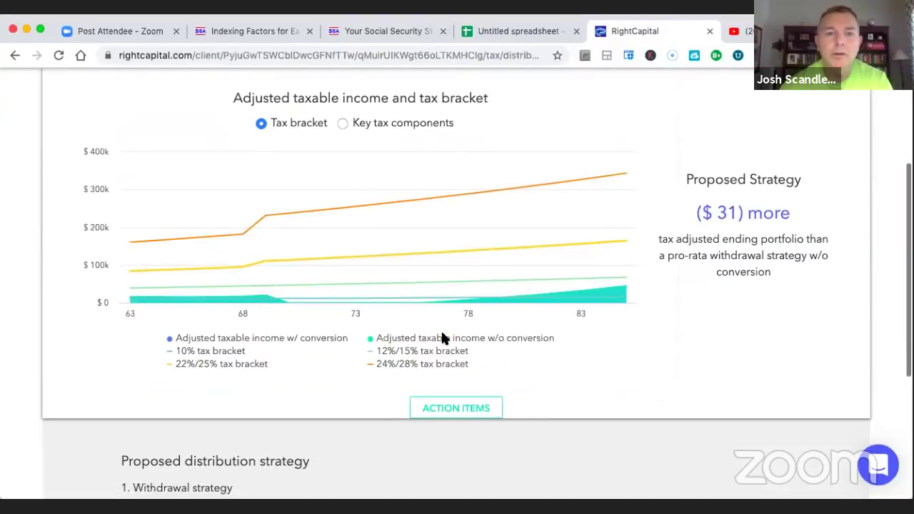
{"action": "scroll", "coordinate": [444, 338], "scroll_direction": "down", "scroll_amount": 2}
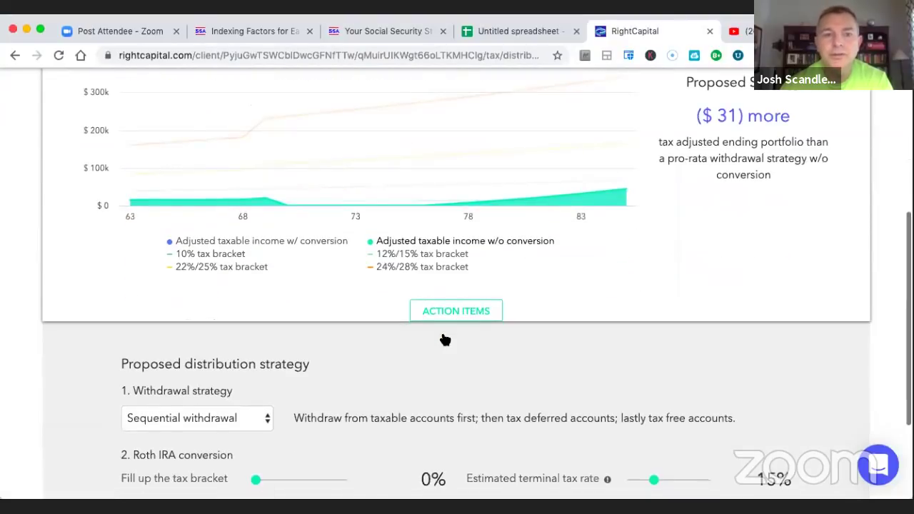
{"action": "scroll", "coordinate": [333, 361], "scroll_direction": "down", "scroll_amount": 1}
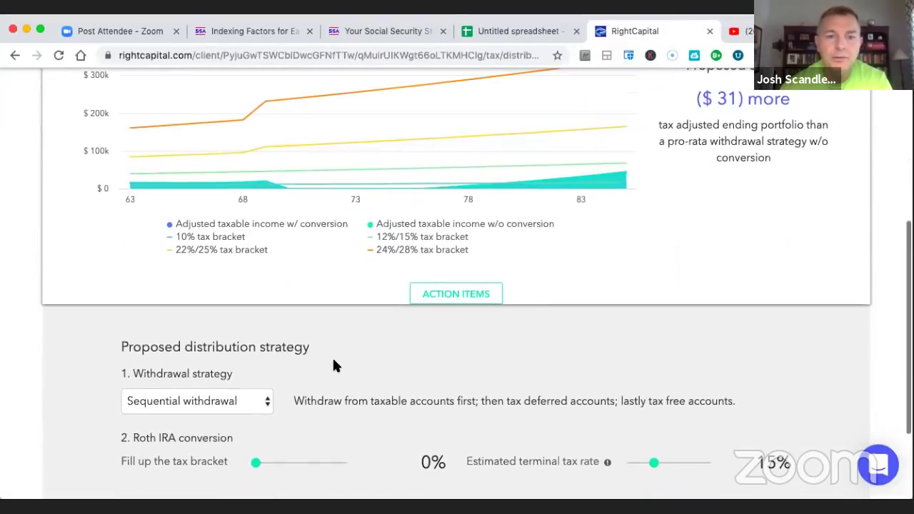
- Compare Roth IRA conversions at the 22%/25% bracket and at 0% in the proposed strategy, leaving 22%/25% selected
{"action": "left_click", "coordinate": [314, 463]}
{"action": "scroll", "coordinate": [422, 423], "scroll_direction": "up", "scroll_amount": 3}
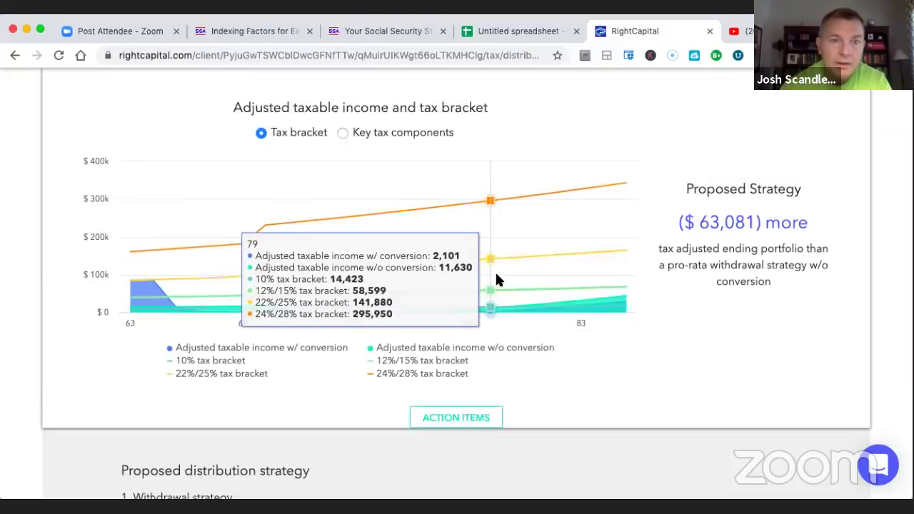
{"action": "scroll", "coordinate": [495, 280], "scroll_direction": "down", "scroll_amount": 2}
{"action": "scroll", "coordinate": [389, 413], "scroll_direction": "down", "scroll_amount": 2}
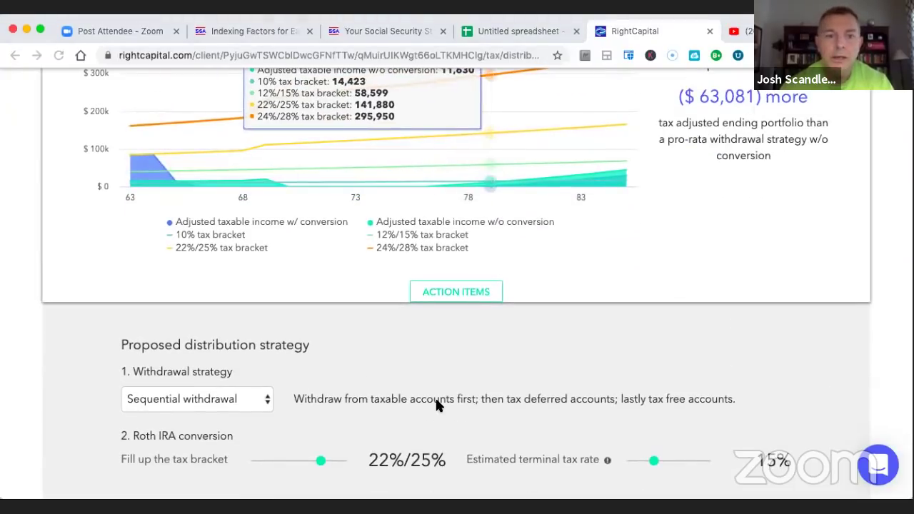
{"action": "left_click", "coordinate": [254, 460]}
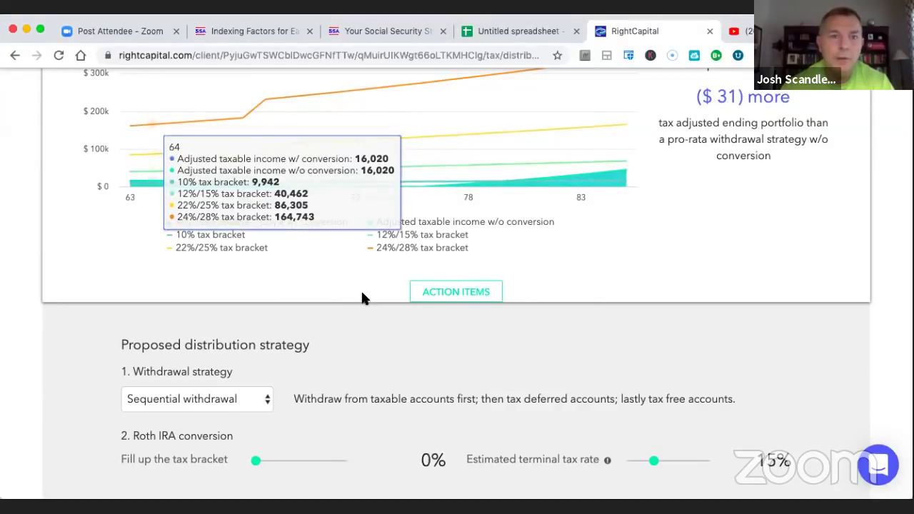
{"action": "left_click", "coordinate": [310, 461]}
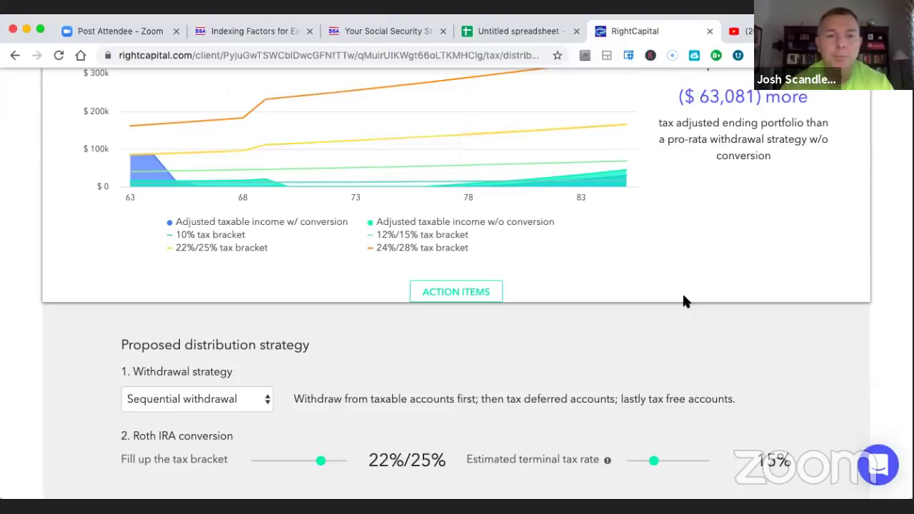
{"action": "scroll", "coordinate": [517, 299], "scroll_direction": "up", "scroll_amount": 3}
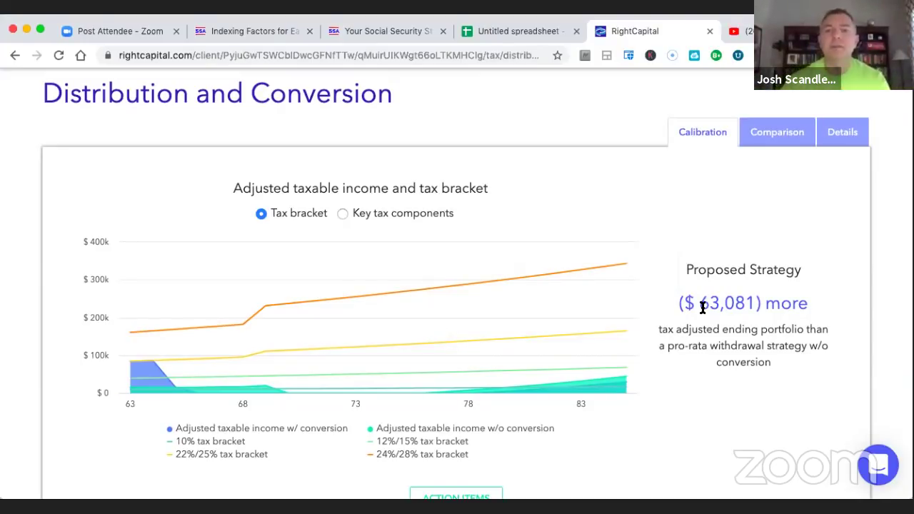
- Set the estimated terminal tax rate to 35% and review the proposed strategy's tax-adjusted ending portfolio difference
{"action": "scroll", "coordinate": [703, 307], "scroll_direction": "down", "scroll_amount": 1}
{"action": "scroll", "coordinate": [703, 309], "scroll_direction": "down", "scroll_amount": 1}
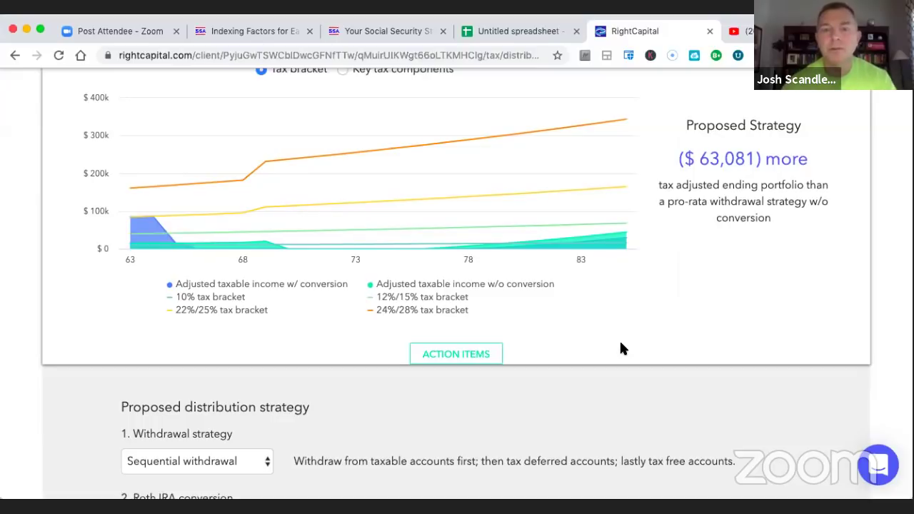
{"action": "scroll", "coordinate": [620, 348], "scroll_direction": "up", "scroll_amount": 1}
{"action": "scroll", "coordinate": [620, 348], "scroll_direction": "down", "scroll_amount": 2}
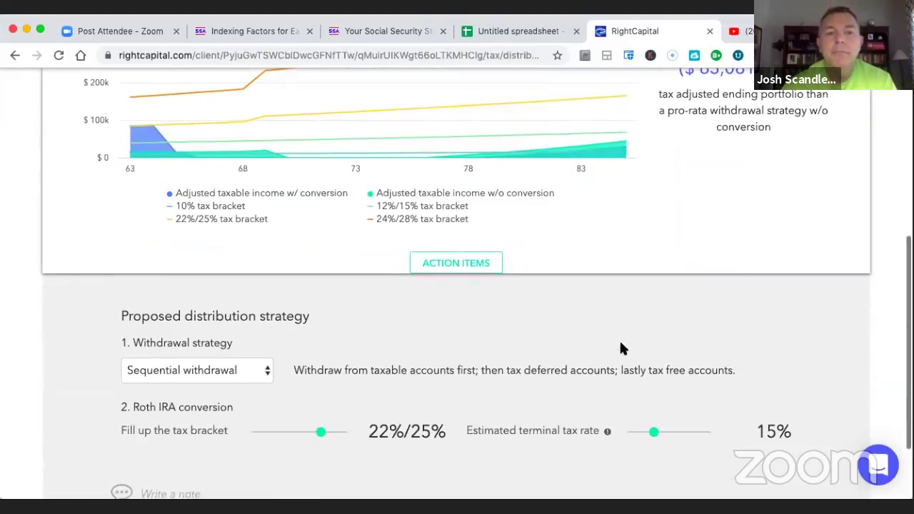
{"action": "scroll", "coordinate": [629, 422], "scroll_direction": "up", "scroll_amount": 1}
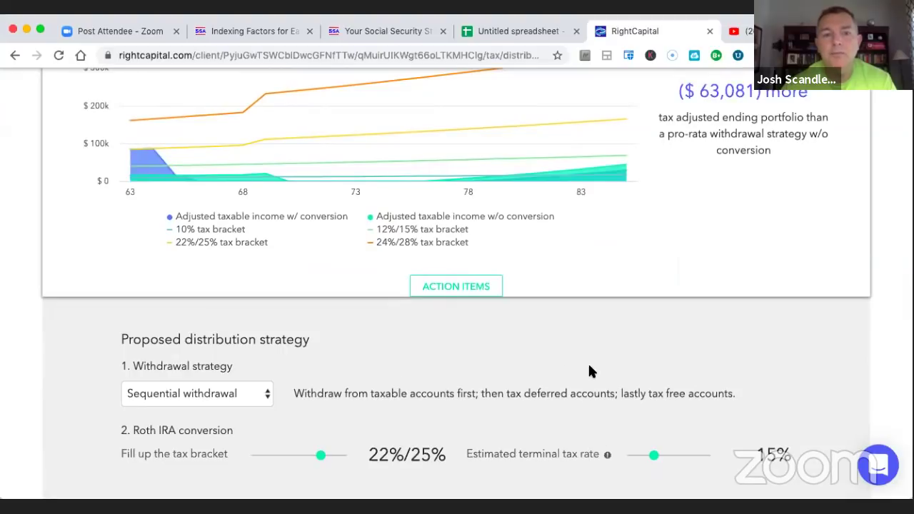
{"action": "left_click", "coordinate": [683, 453]}
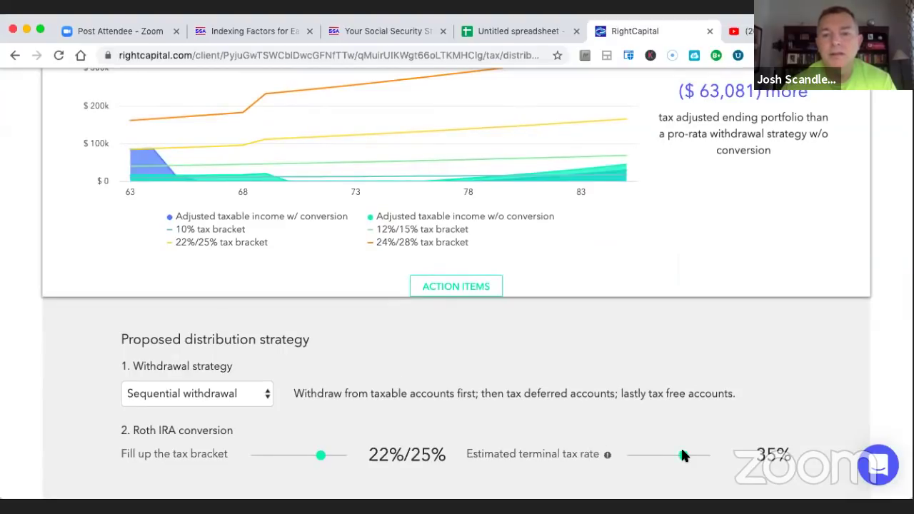
{"action": "scroll", "coordinate": [708, 392], "scroll_direction": "up", "scroll_amount": 3}
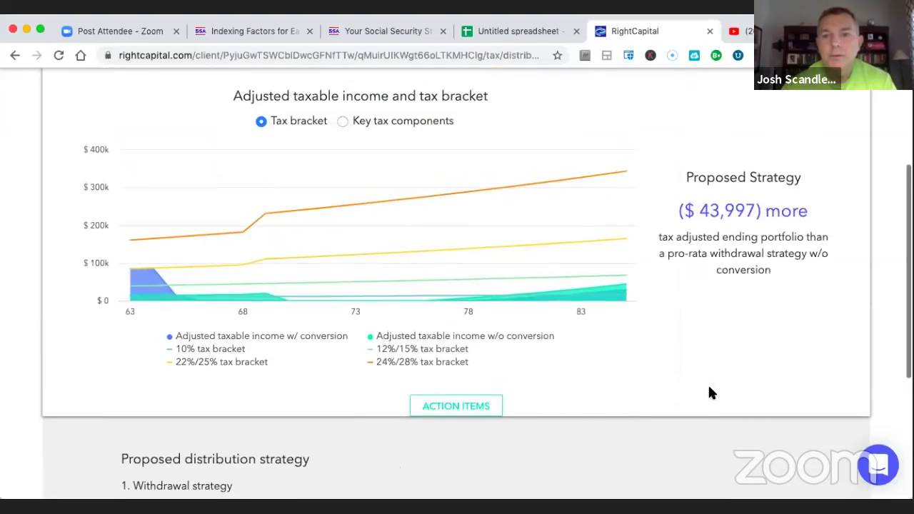
{"action": "scroll", "coordinate": [709, 392], "scroll_direction": "down", "scroll_amount": 1}
{"action": "scroll", "coordinate": [709, 392], "scroll_direction": "down", "scroll_amount": 4}
{"action": "scroll", "coordinate": [709, 393], "scroll_direction": "up", "scroll_amount": 4}
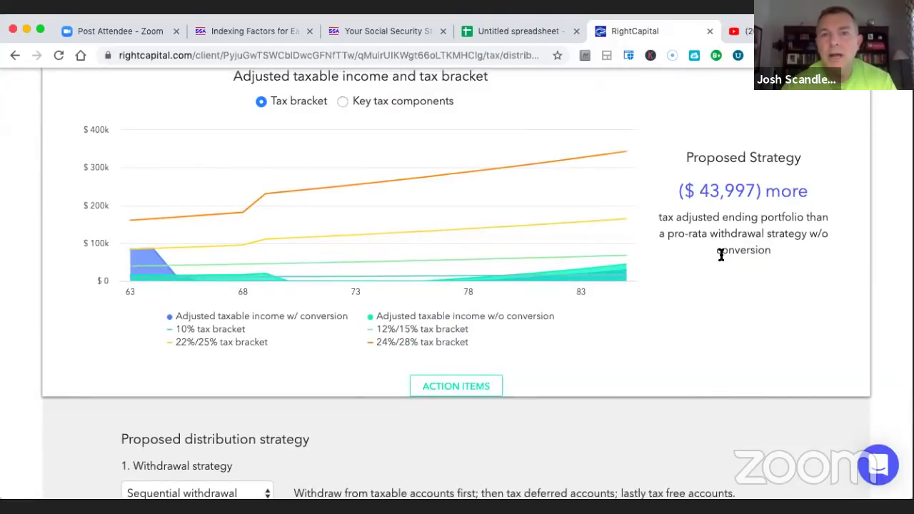
- Lower the estimated terminal tax rate to 6% and check its effect on the ending portfolio
{"action": "scroll", "coordinate": [720, 255], "scroll_direction": "down", "scroll_amount": 3}
{"action": "left_click", "coordinate": [639, 449]}
{"action": "scroll", "coordinate": [685, 330], "scroll_direction": "up", "scroll_amount": 5}
{"action": "scroll", "coordinate": [711, 290], "scroll_direction": "down", "scroll_amount": 4}
{"action": "scroll", "coordinate": [711, 300], "scroll_direction": "down", "scroll_amount": 2}
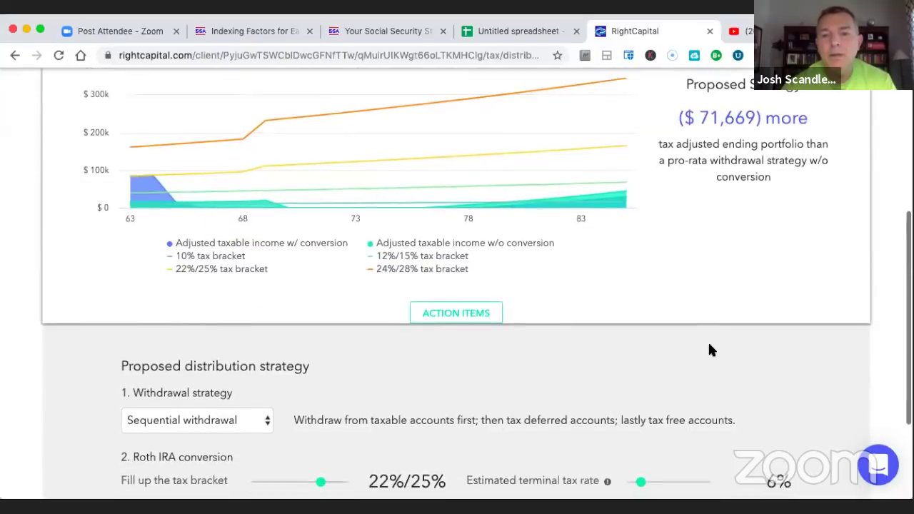
- Set the estimated terminal tax rate to 24% and review the recalculated ending portfolio difference
{"action": "left_click", "coordinate": [666, 430]}
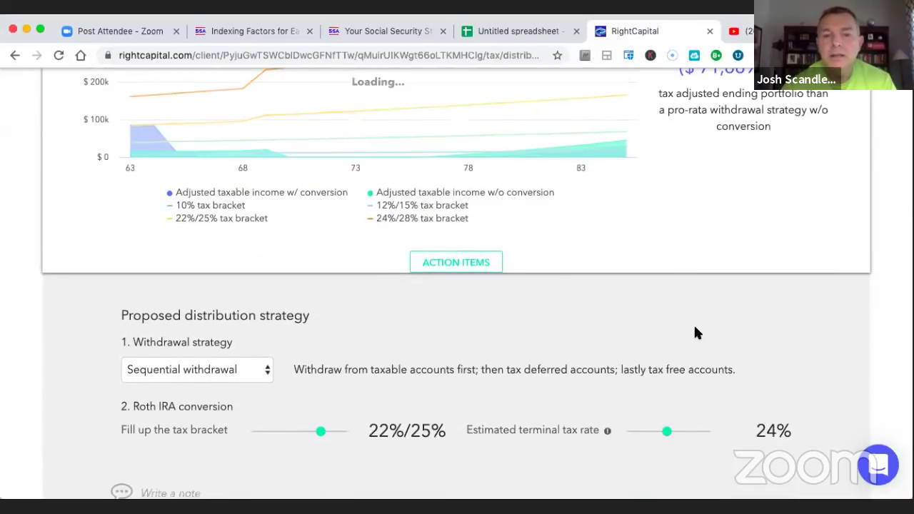
{"action": "scroll", "coordinate": [694, 328], "scroll_direction": "up", "scroll_amount": 5}
{"action": "scroll", "coordinate": [694, 328], "scroll_direction": "down", "scroll_amount": 5}
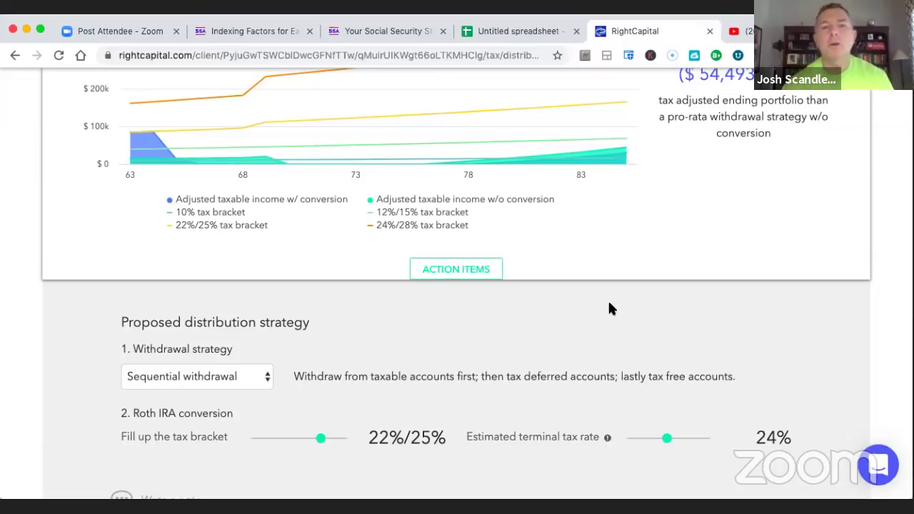
{"action": "scroll", "coordinate": [665, 227], "scroll_direction": "up", "scroll_amount": 3}
{"action": "scroll", "coordinate": [665, 227], "scroll_direction": "down", "scroll_amount": 2}
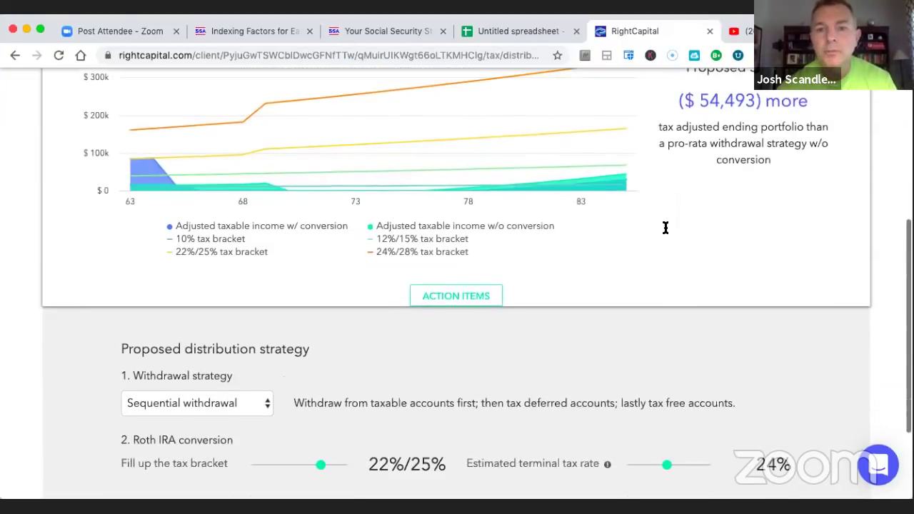
- Raise the estimated terminal tax rate to 40% and examine the ending portfolio difference and tax bracket chart
{"action": "left_click", "coordinate": [690, 466]}
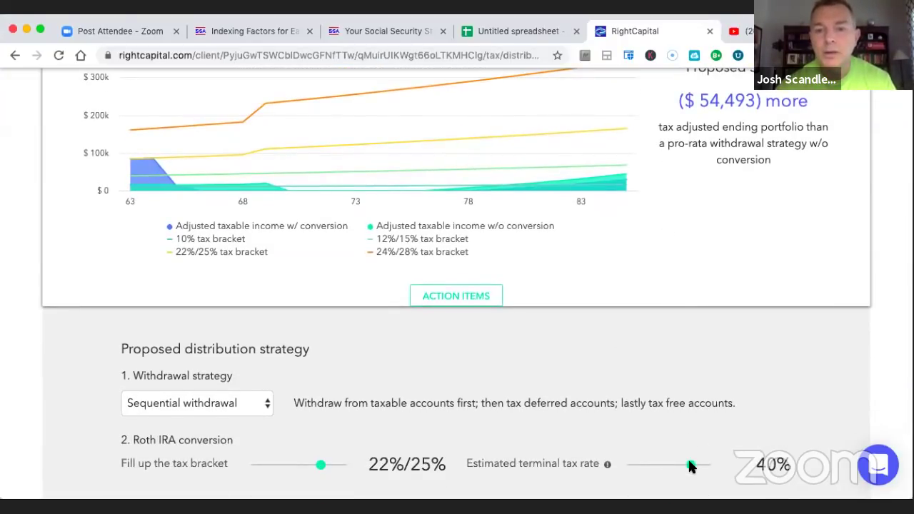
{"action": "scroll", "coordinate": [705, 302], "scroll_direction": "up", "scroll_amount": 4}
{"action": "scroll", "coordinate": [706, 305], "scroll_direction": "down", "scroll_amount": 5}
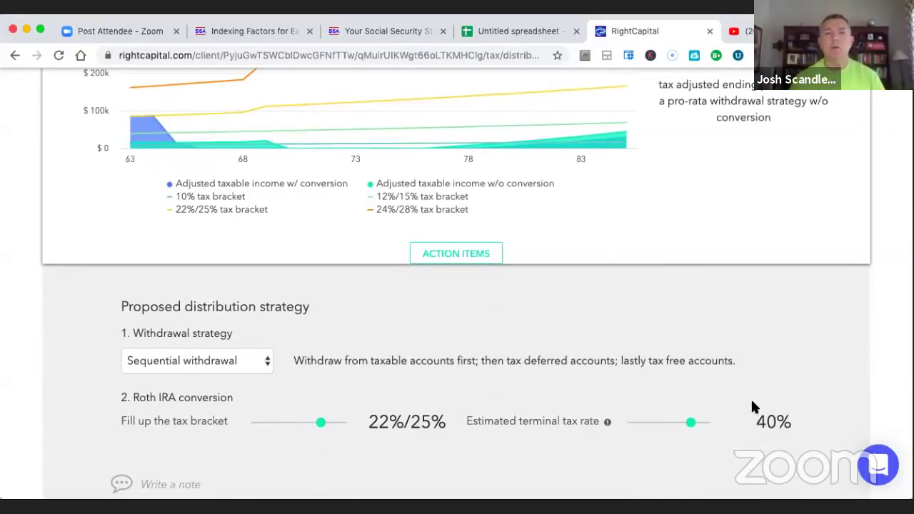
{"action": "scroll", "coordinate": [752, 406], "scroll_direction": "down", "scroll_amount": 1}
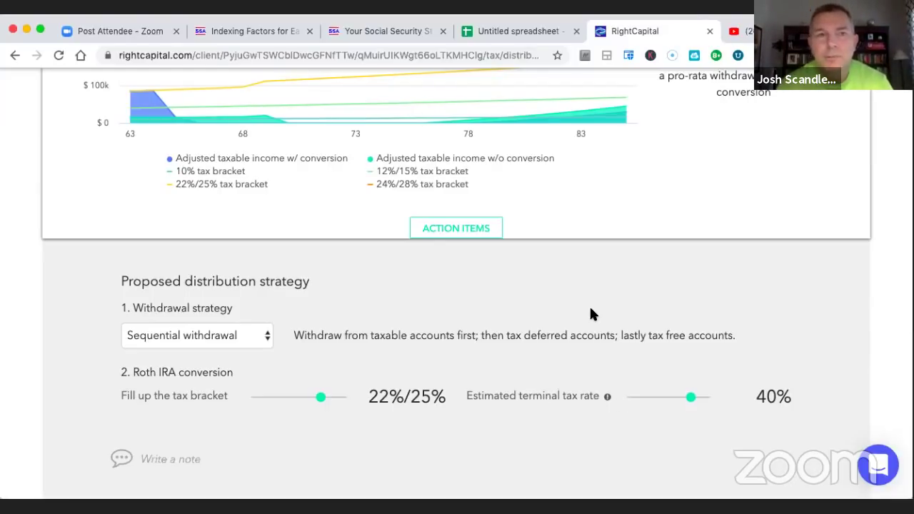
{"action": "scroll", "coordinate": [590, 311], "scroll_direction": "up", "scroll_amount": 2}
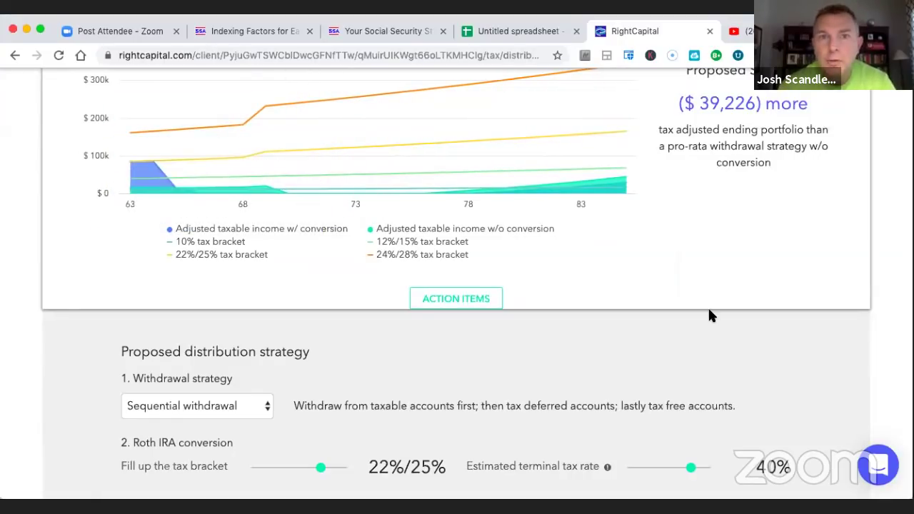
{"action": "scroll", "coordinate": [709, 314], "scroll_direction": "down", "scroll_amount": 2}
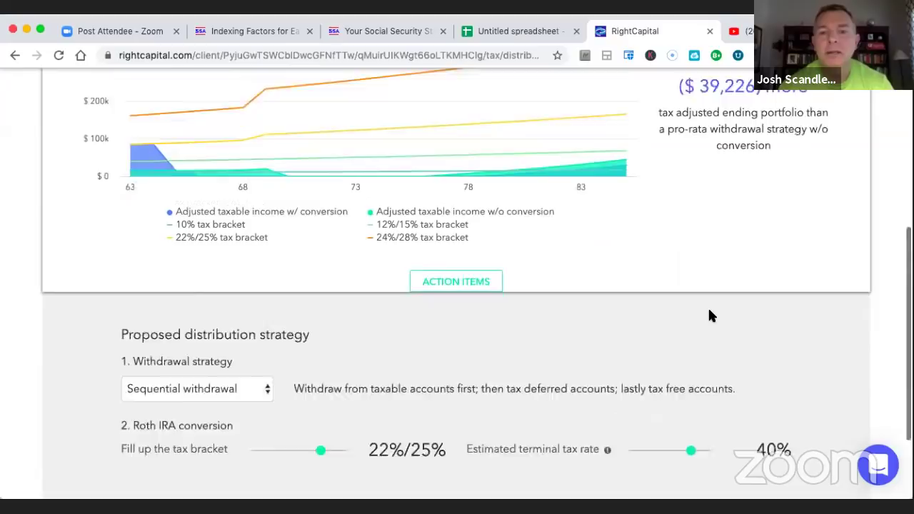
{"action": "scroll", "coordinate": [426, 298], "scroll_direction": "up", "scroll_amount": 3}
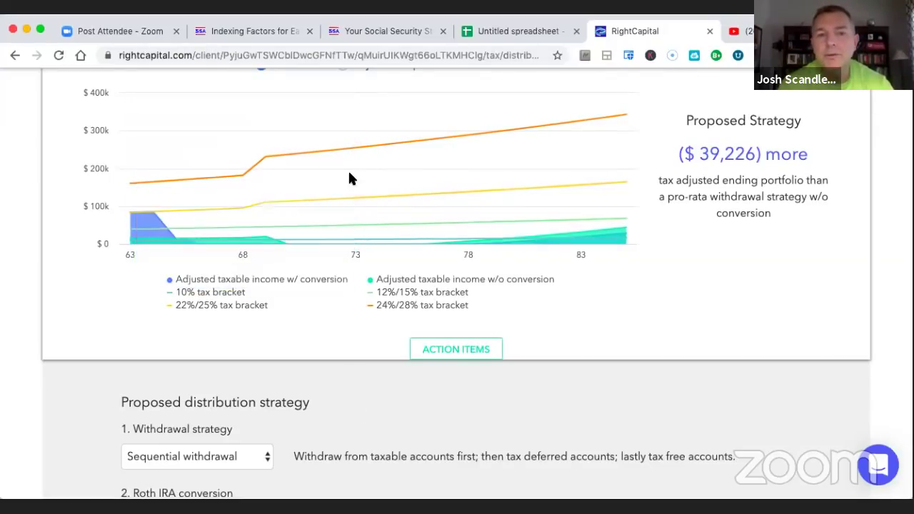
{"action": "scroll", "coordinate": [580, 438], "scroll_direction": "up", "scroll_amount": 2}
{"action": "scroll", "coordinate": [578, 429], "scroll_direction": "up", "scroll_amount": 1}
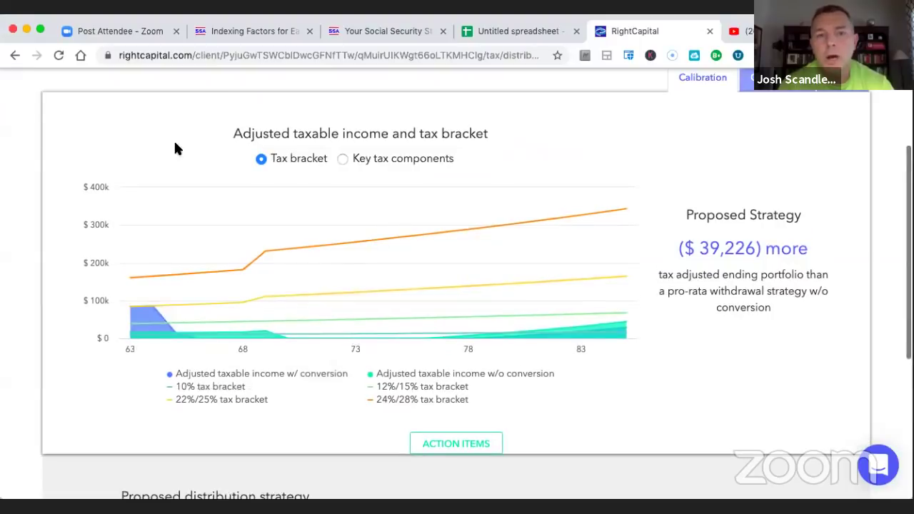
- Try Pro-rata withdrawal as the proposed withdrawal strategy, and return it to Sequential withdrawal
{"action": "scroll", "coordinate": [229, 160], "scroll_direction": "down", "scroll_amount": 3}
{"action": "scroll", "coordinate": [352, 368], "scroll_direction": "down", "scroll_amount": 1}
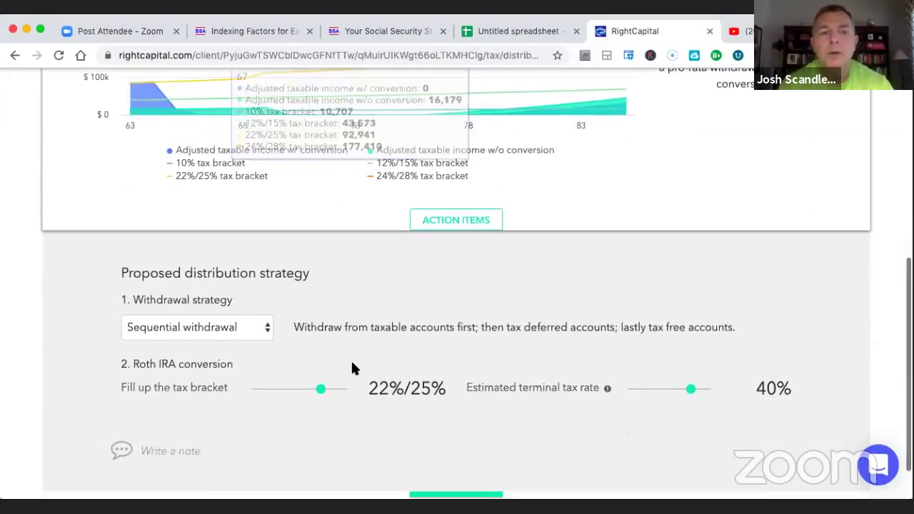
{"action": "left_click", "coordinate": [237, 333]}
{"action": "left_click", "coordinate": [427, 261]}
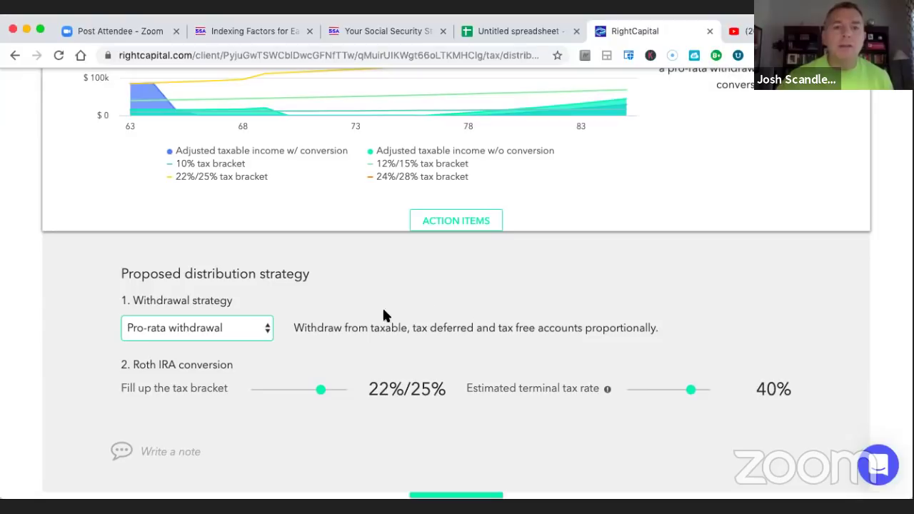
{"action": "left_click", "coordinate": [245, 326]}
{"action": "left_click", "coordinate": [236, 343]}
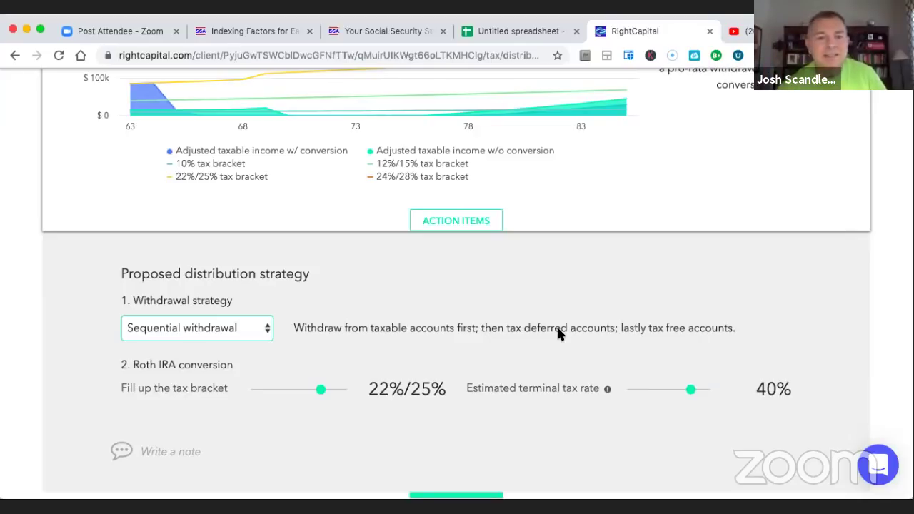
{"action": "scroll", "coordinate": [559, 334], "scroll_direction": "down", "scroll_amount": 2}
{"action": "scroll", "coordinate": [559, 334], "scroll_direction": "up", "scroll_amount": 5}
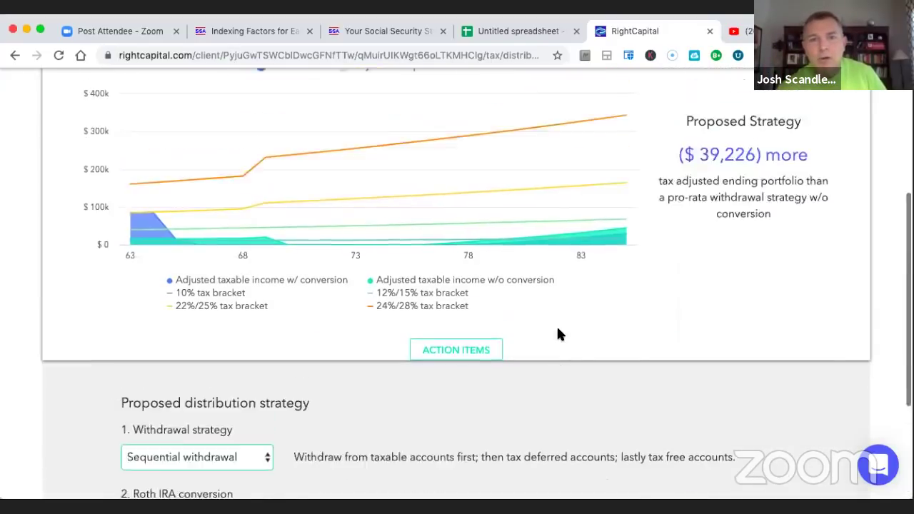
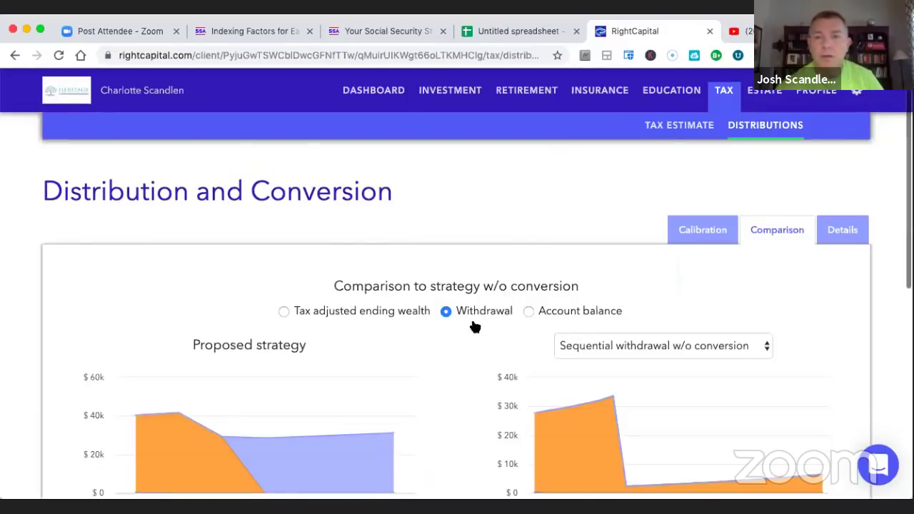
- Open the distribution details and examine the yearly conversion amounts, income sources and account balances
{"action": "left_click", "coordinate": [832, 233]}
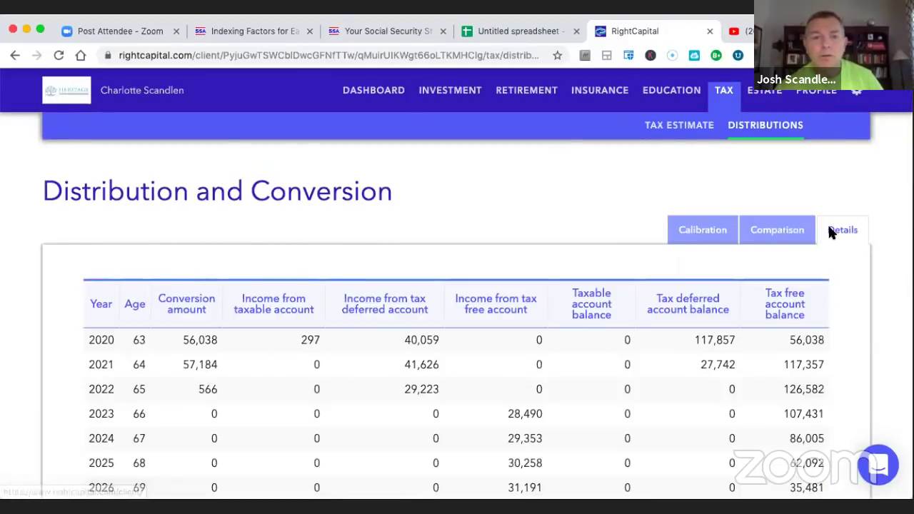
{"action": "scroll", "coordinate": [828, 224], "scroll_direction": "down", "scroll_amount": 1}
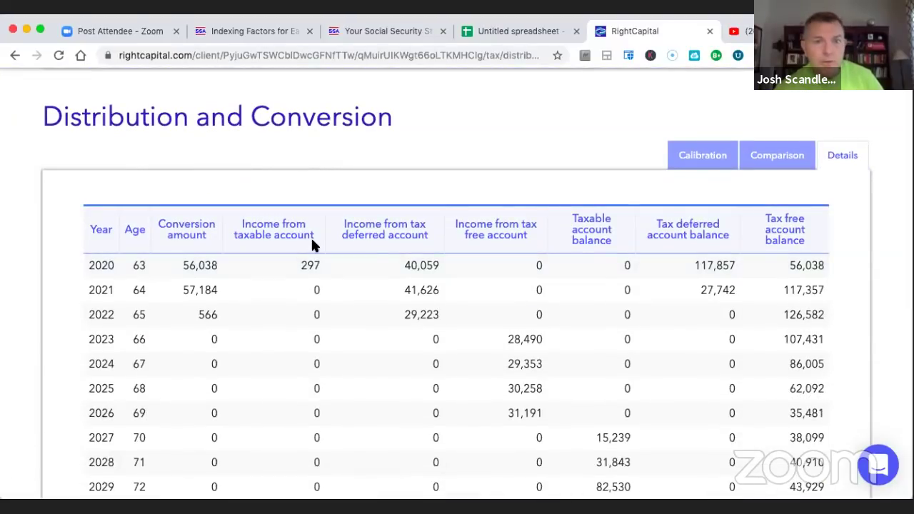
{"action": "scroll", "coordinate": [526, 315], "scroll_direction": "up", "scroll_amount": 1}
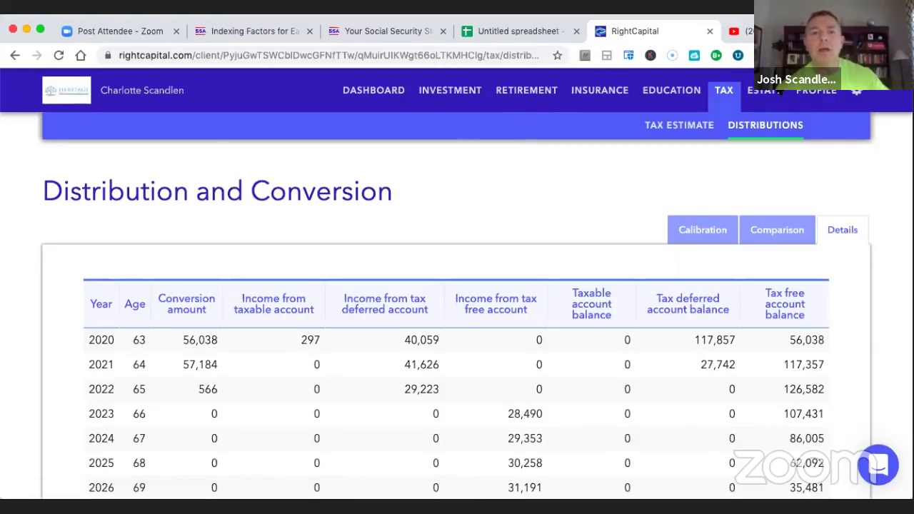
- Go to the client profile's income page, look at the 401(k) distribution card, and open the Roth Conversions distribution for editing
{"action": "left_click", "coordinate": [526, 96]}
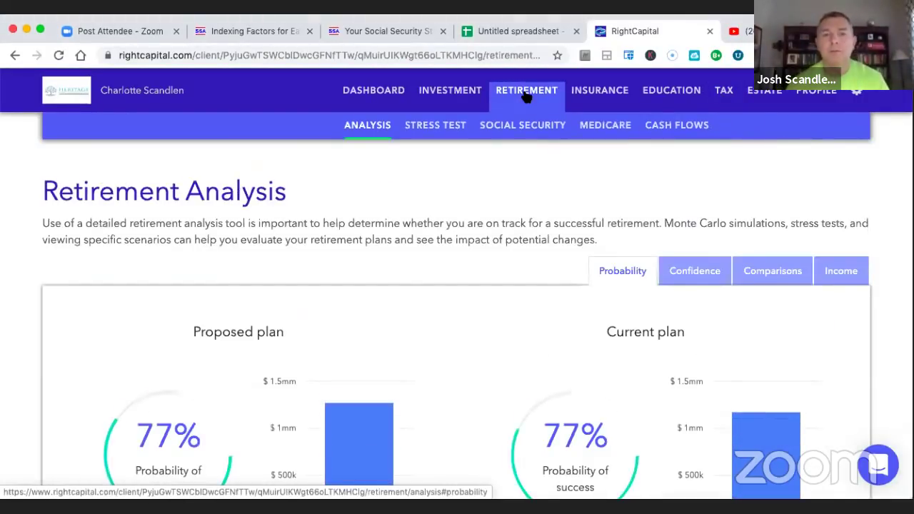
{"action": "left_click", "coordinate": [822, 95]}
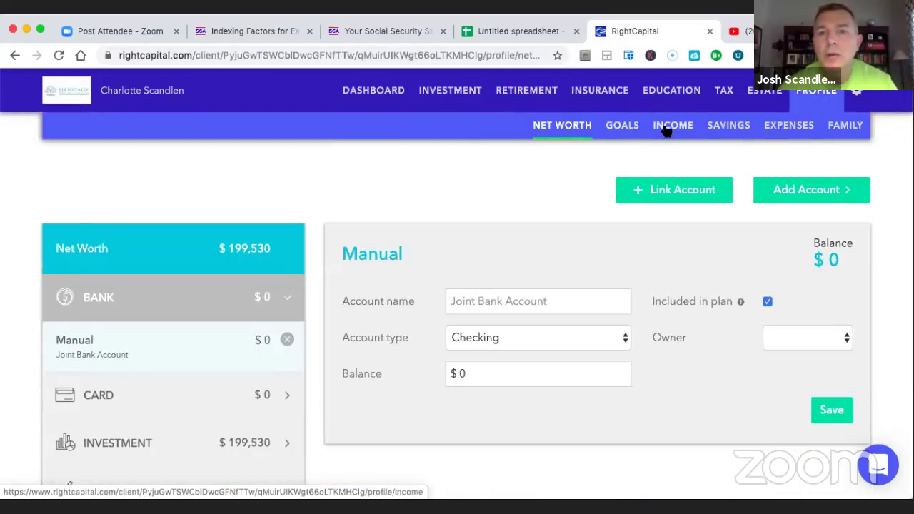
{"action": "left_click", "coordinate": [663, 129]}
{"action": "scroll", "coordinate": [664, 129], "scroll_direction": "down", "scroll_amount": 3}
{"action": "left_click", "coordinate": [767, 171]}
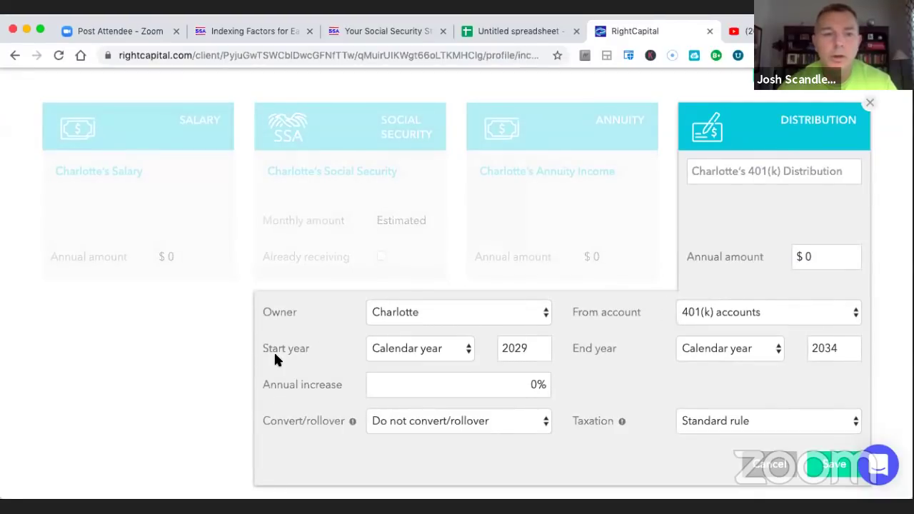
{"action": "left_click", "coordinate": [169, 384]}
{"action": "left_click", "coordinate": [153, 388]}
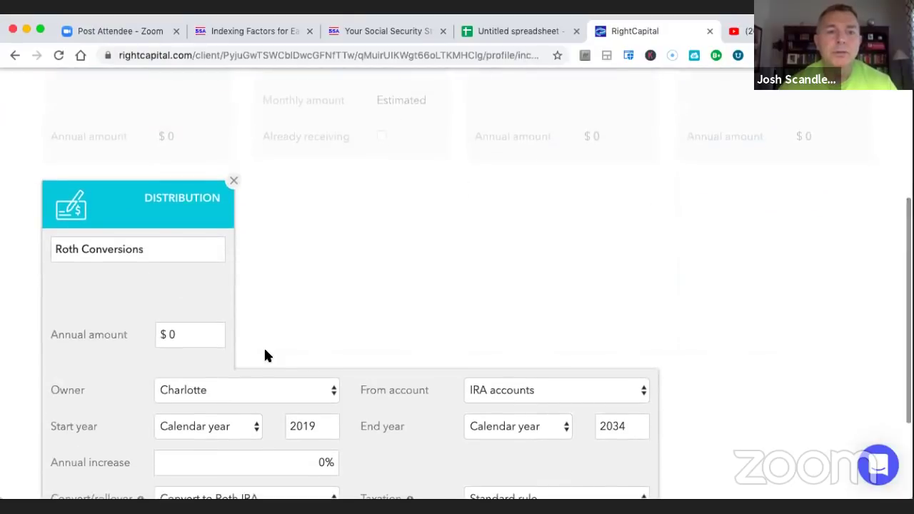
- Set the Roth Conversions distribution's convert/rollover option to Do not convert/rollover
{"action": "scroll", "coordinate": [264, 355], "scroll_direction": "down", "scroll_amount": 3}
{"action": "left_click", "coordinate": [276, 366]}
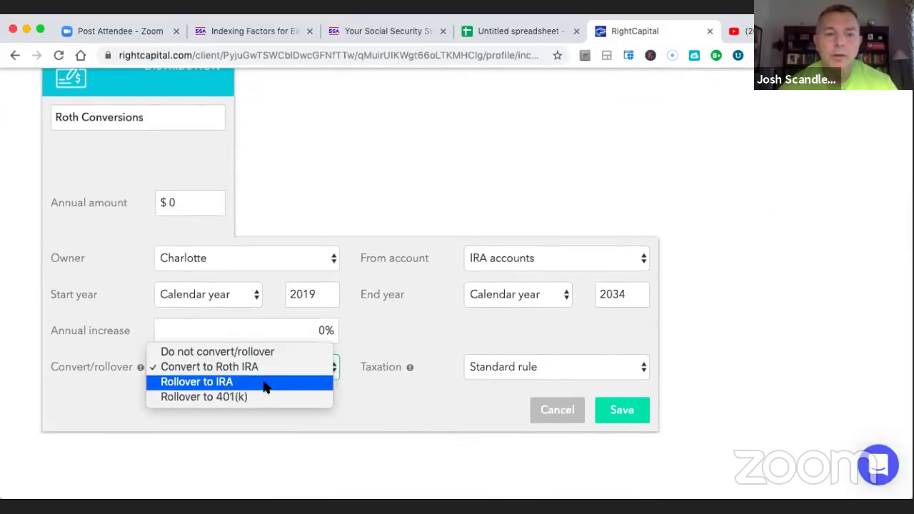
{"action": "left_click", "coordinate": [266, 353]}
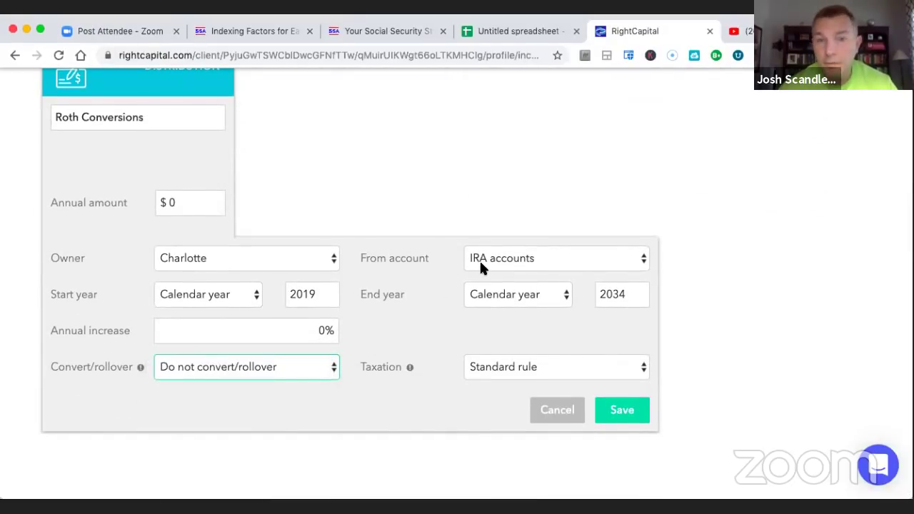
{"action": "left_click", "coordinate": [191, 202]}
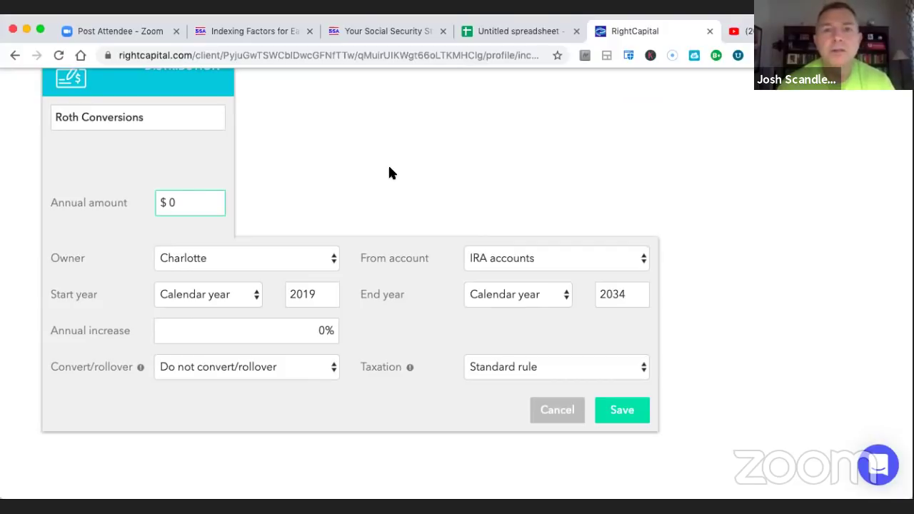
{"action": "scroll", "coordinate": [389, 168], "scroll_direction": "up", "scroll_amount": 2}
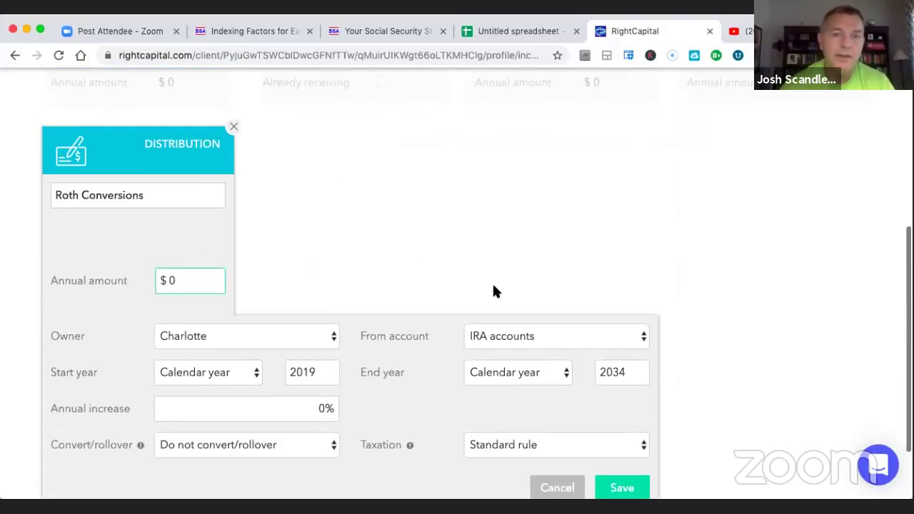
{"action": "scroll", "coordinate": [493, 282], "scroll_direction": "down", "scroll_amount": 1}
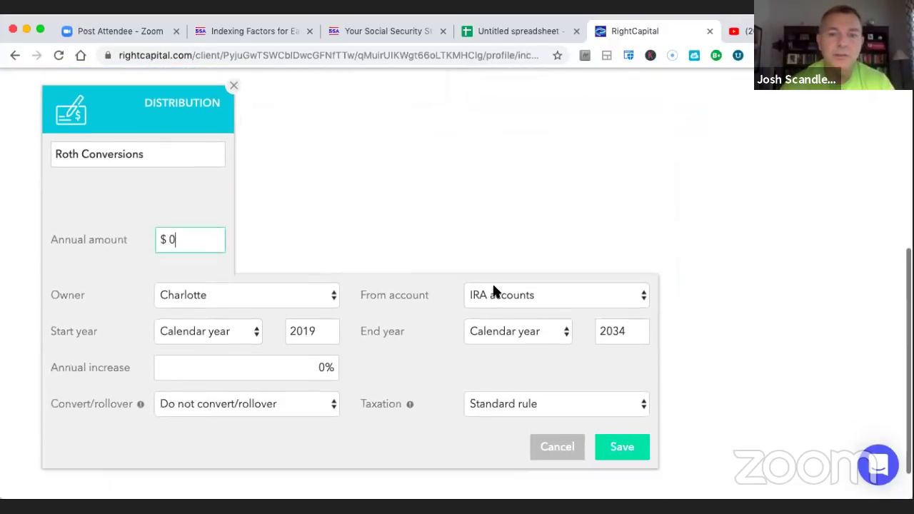
{"action": "double_click", "coordinate": [67, 153]}
{"action": "key", "text": "BackSpace"}
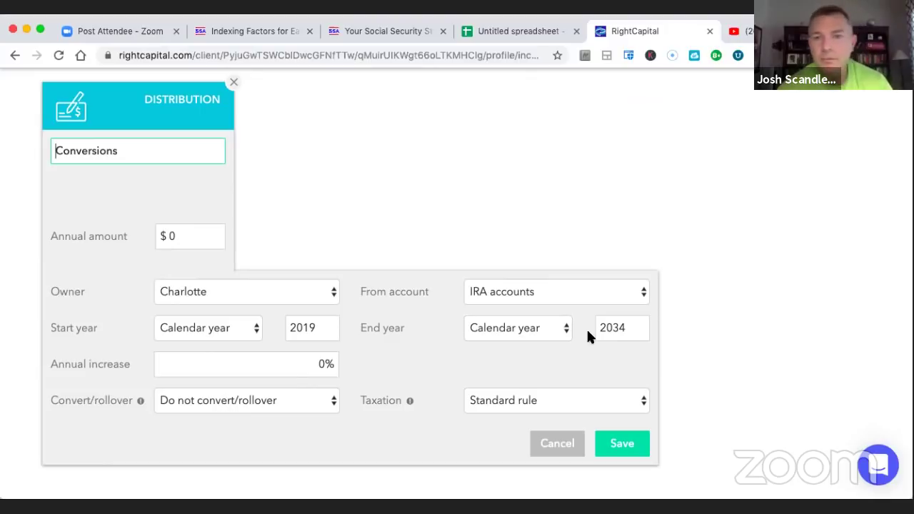
{"action": "left_click", "coordinate": [736, 270]}
- Open the tax estimate, and go to the retirement analysis to compare the proposed and current plans' probability of success
{"action": "scroll", "coordinate": [737, 269], "scroll_direction": "up", "scroll_amount": 5}
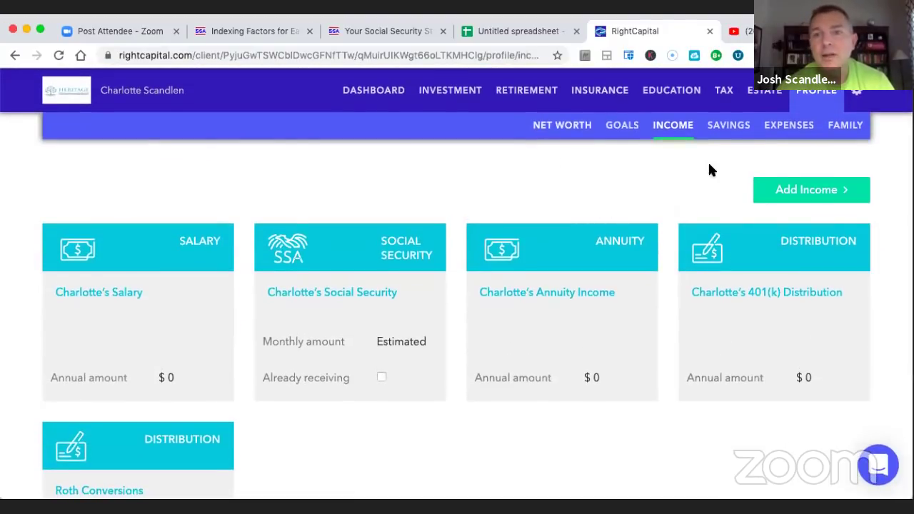
{"action": "left_click", "coordinate": [717, 94]}
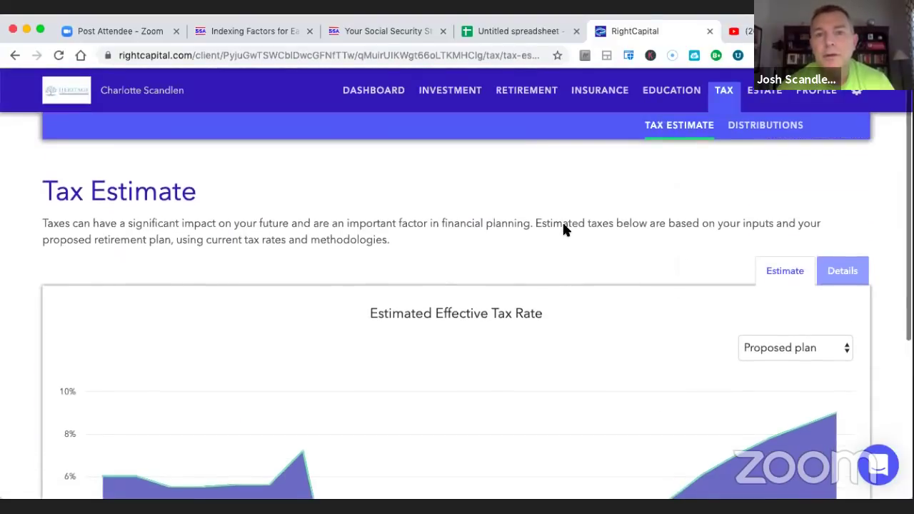
{"action": "left_click", "coordinate": [532, 93]}
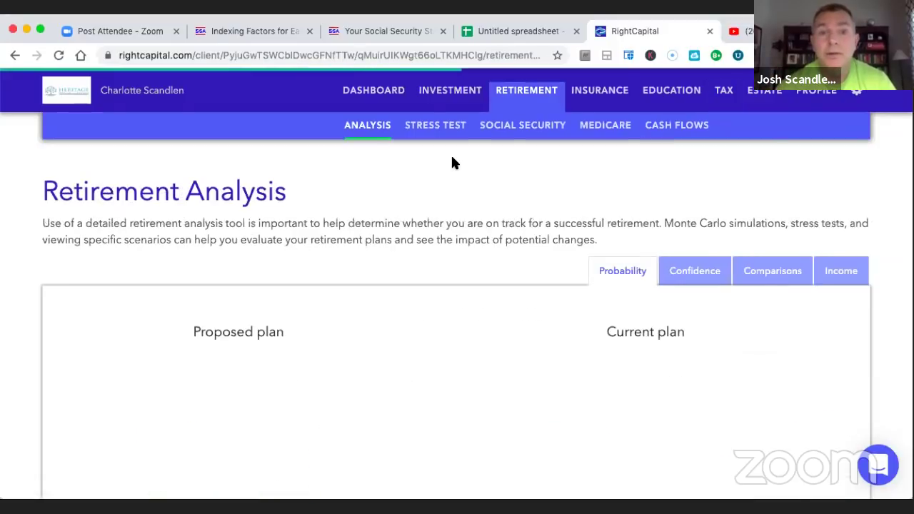
{"action": "scroll", "coordinate": [550, 206], "scroll_direction": "down", "scroll_amount": 2}
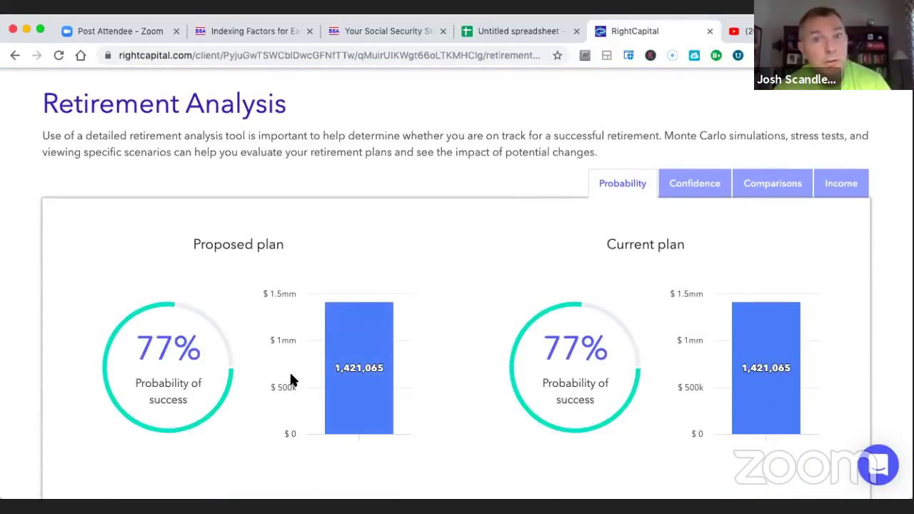
{"action": "scroll", "coordinate": [474, 236], "scroll_direction": "up", "scroll_amount": 2}
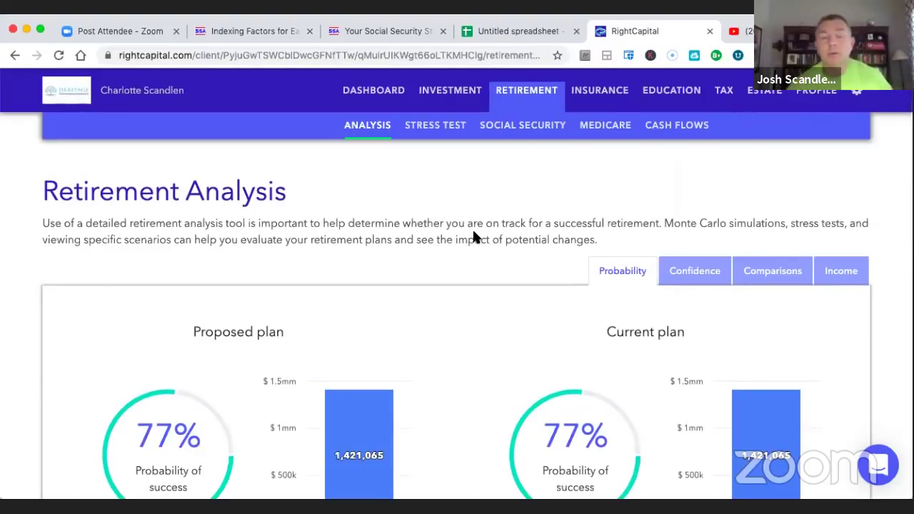
{"action": "scroll", "coordinate": [473, 232], "scroll_direction": "down", "scroll_amount": 3}
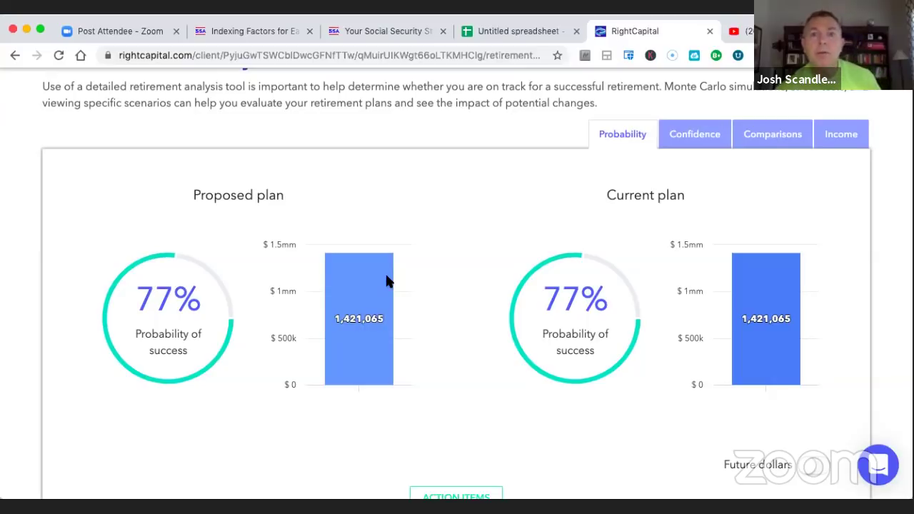
{"action": "scroll", "coordinate": [386, 281], "scroll_direction": "up", "scroll_amount": 3}
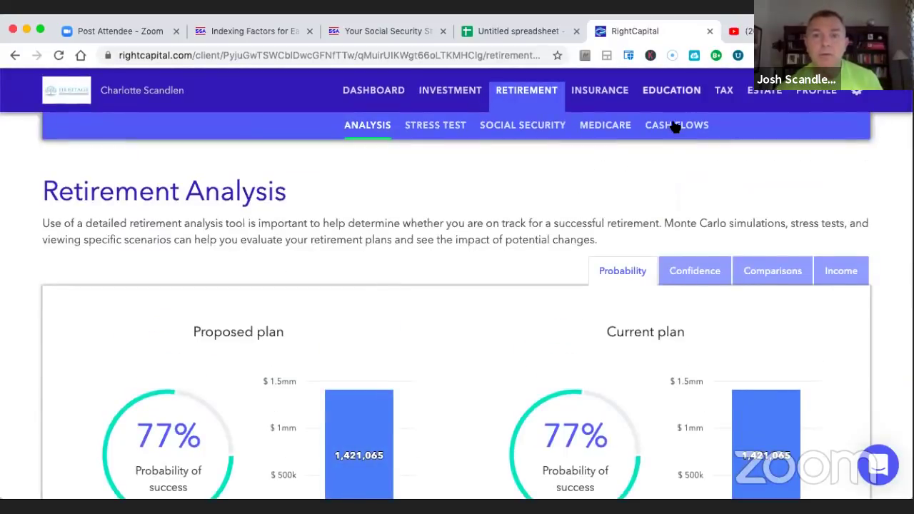
- Examine the yearly tax payment breakdown in the proposed plan's retirement cash flows, and return to the cash flow summary
{"action": "left_click", "coordinate": [669, 125]}
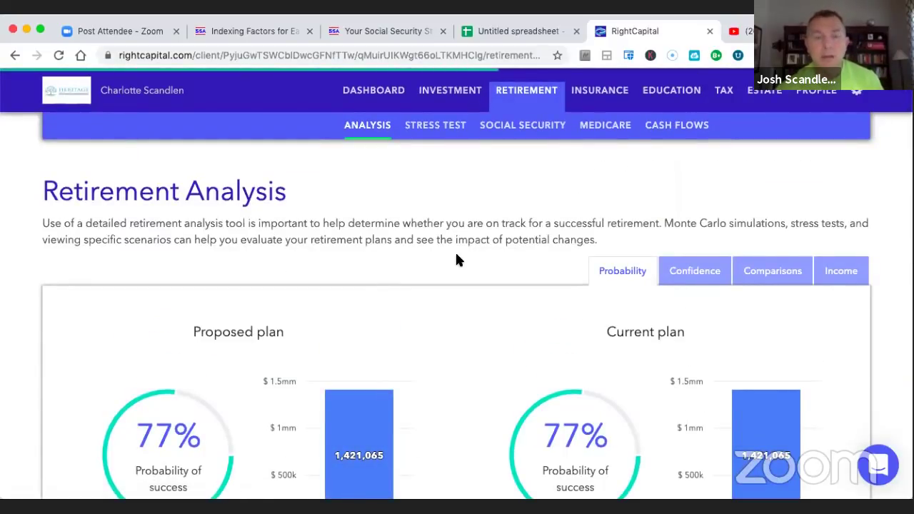
{"action": "scroll", "coordinate": [455, 251], "scroll_direction": "down", "scroll_amount": 2}
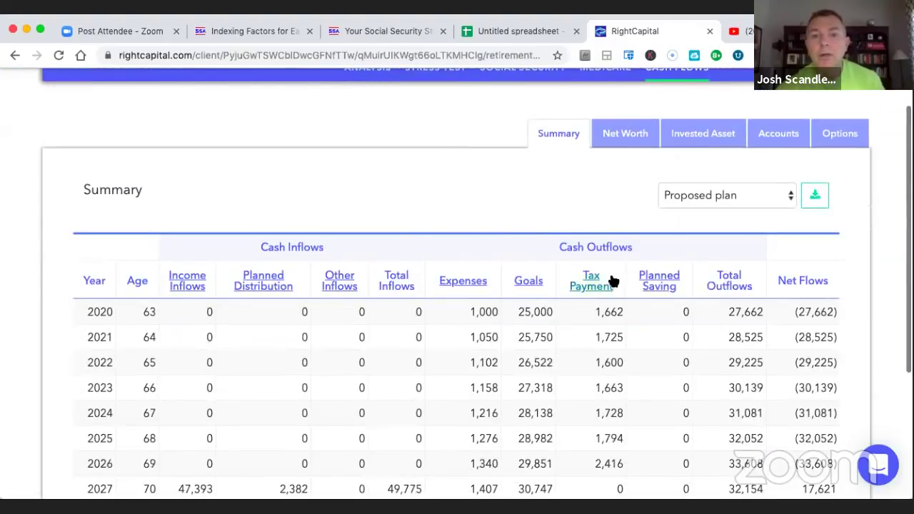
{"action": "left_click", "coordinate": [593, 284]}
{"action": "scroll", "coordinate": [592, 283], "scroll_direction": "down", "scroll_amount": 2}
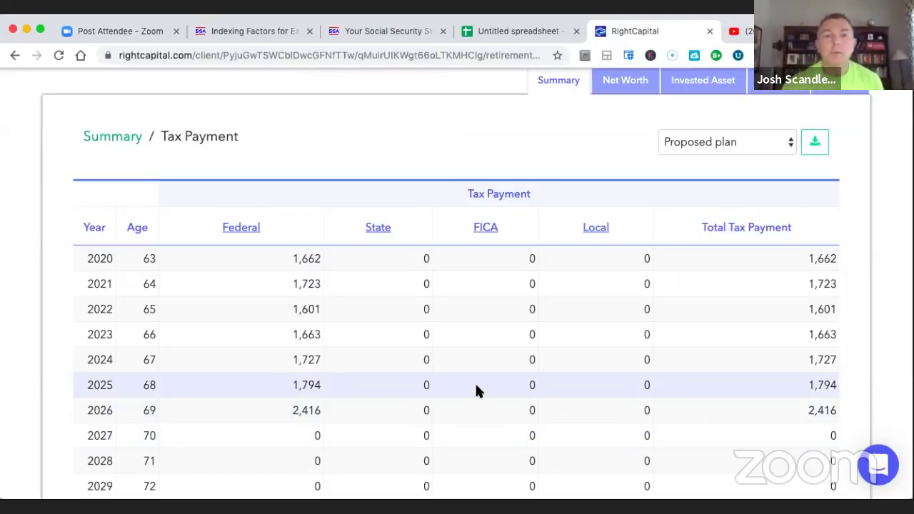
{"action": "scroll", "coordinate": [477, 388], "scroll_direction": "up", "scroll_amount": 3}
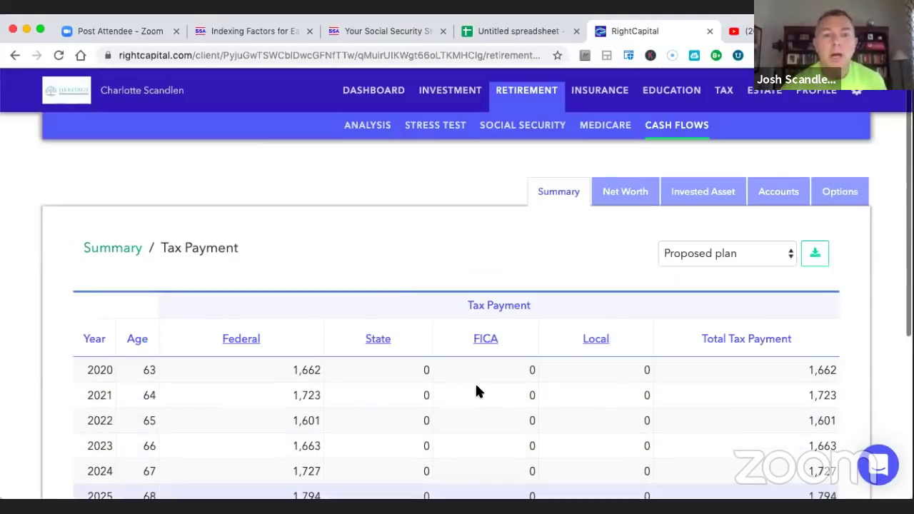
{"action": "left_click", "coordinate": [112, 249]}
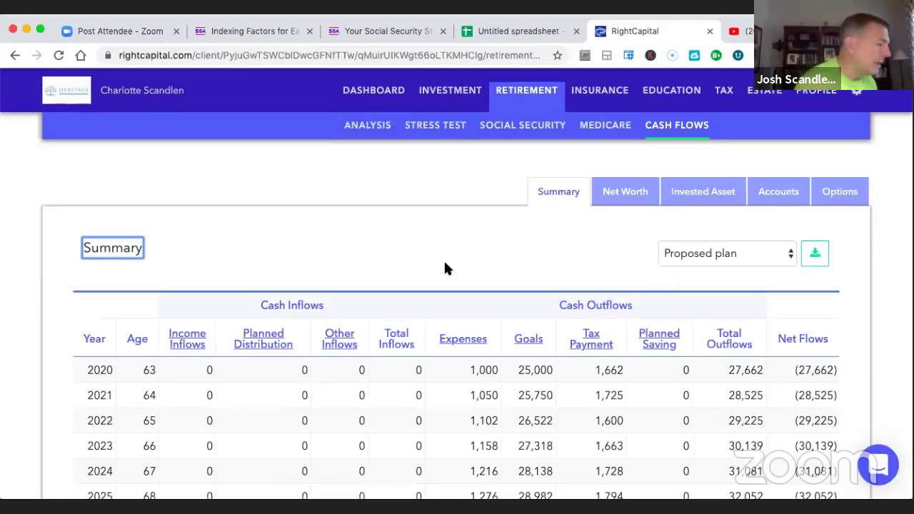